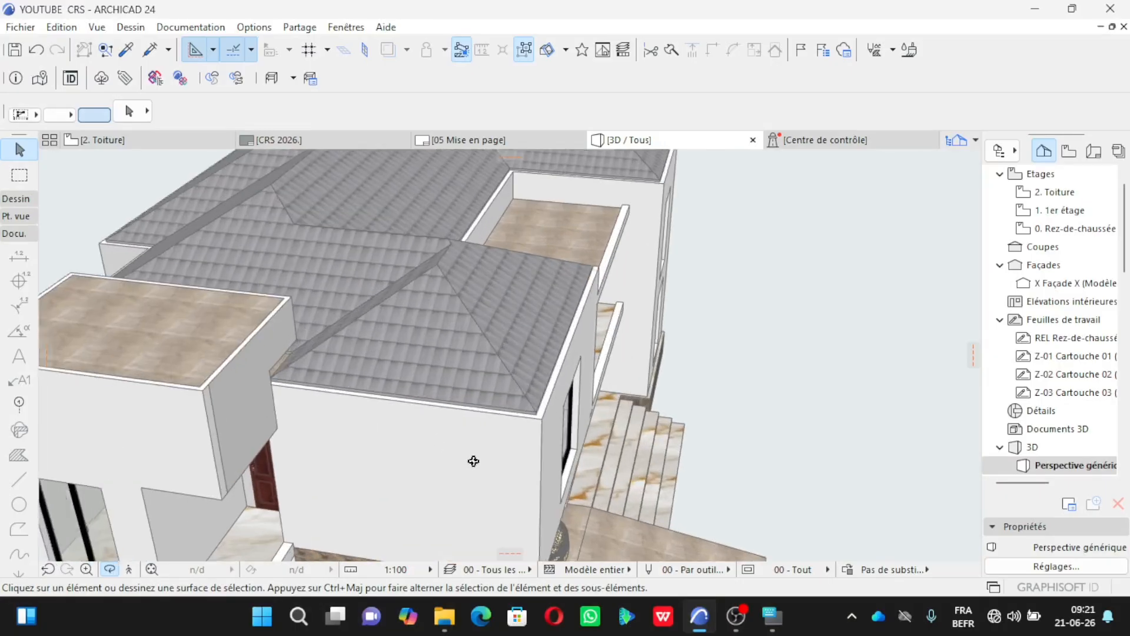
Step: Open the complex profile manager and start editing the custom profile (Personnalisé)
scroll(407, 459, up, 3)
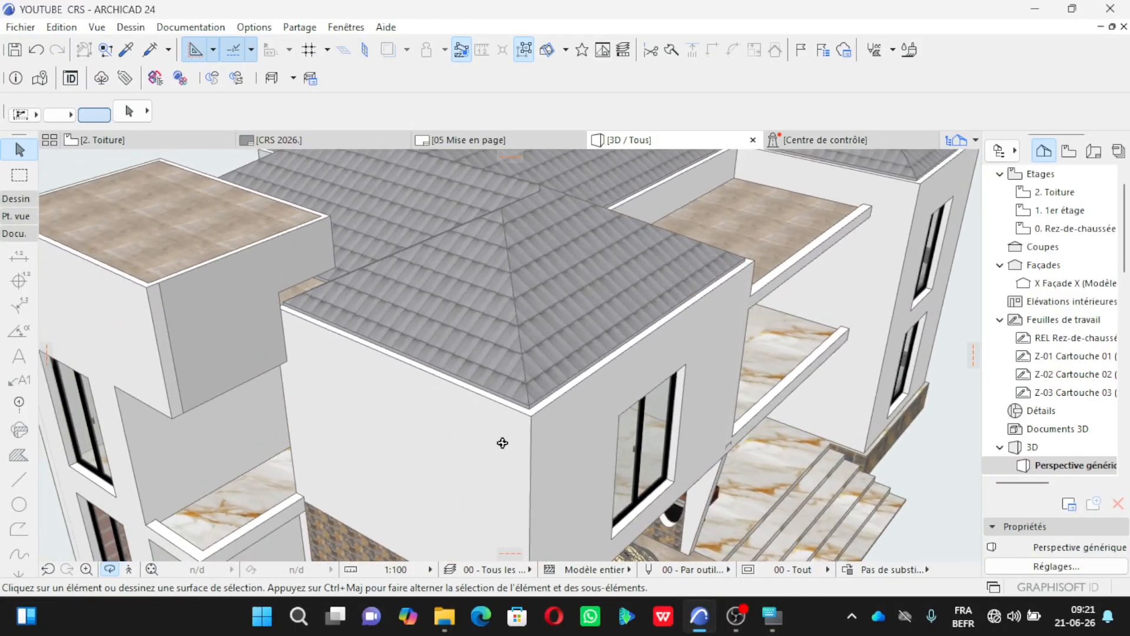
click(253, 27)
mouse_move(323, 122)
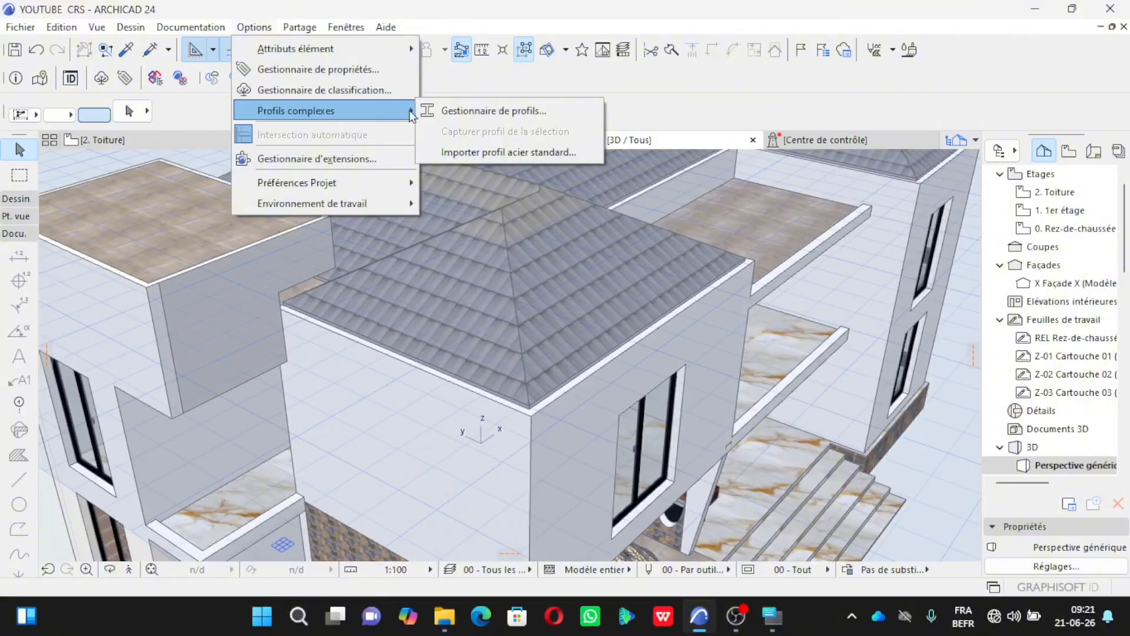
click(475, 112)
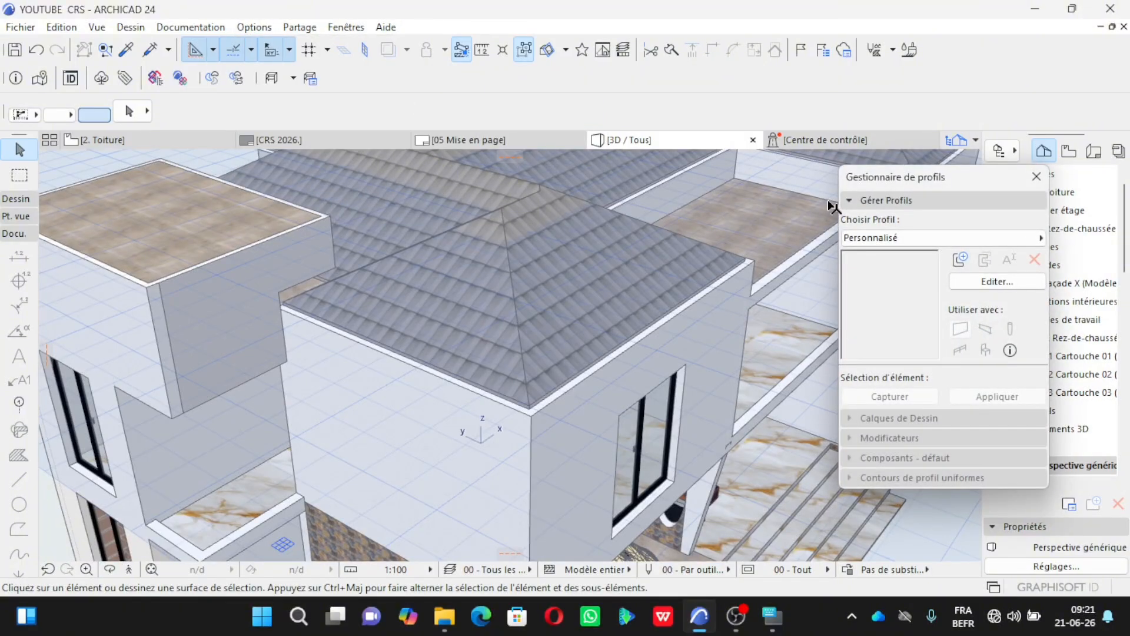
click(998, 281)
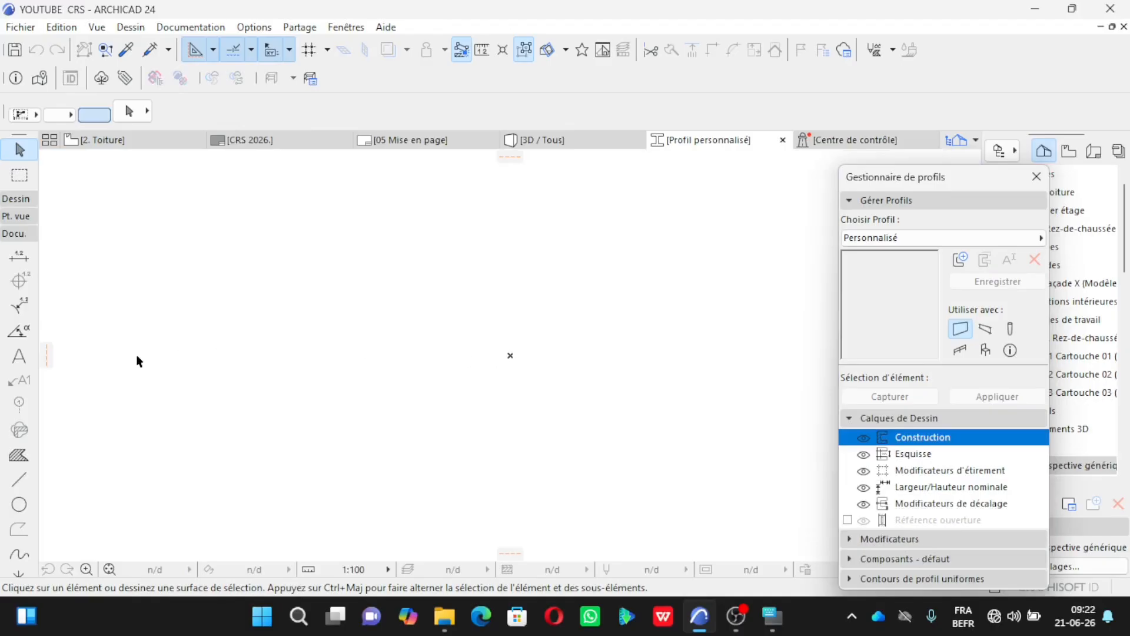
Step: Start a polyline at the profile origin with a horizontal segment of 30 to the right, followed by a vertical segment of 15 upward
click(19, 480)
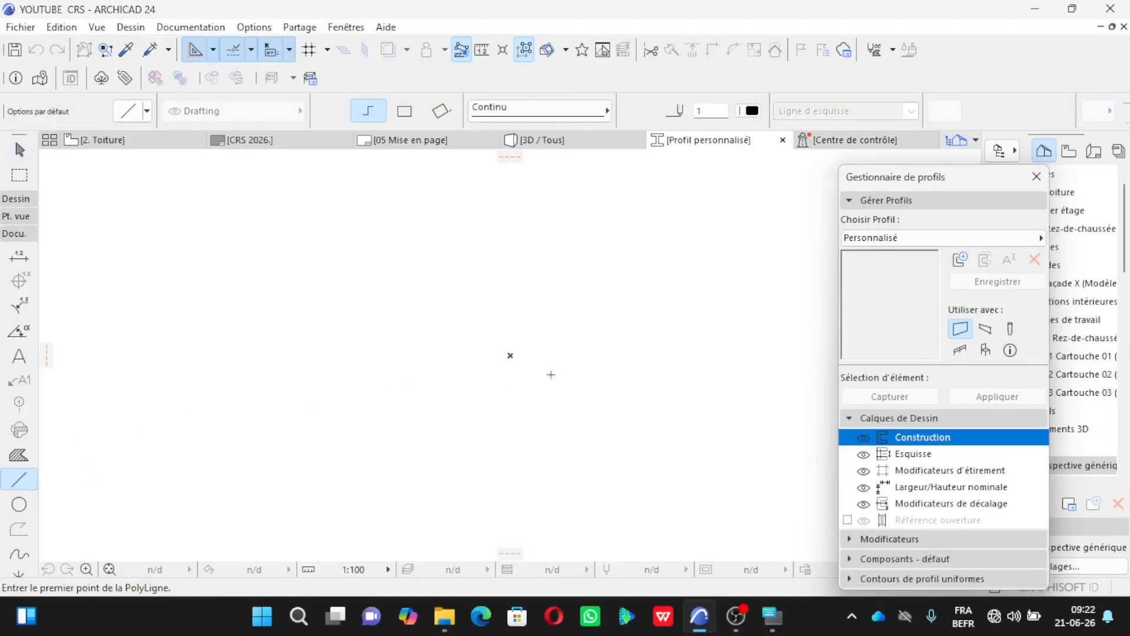
click(510, 355)
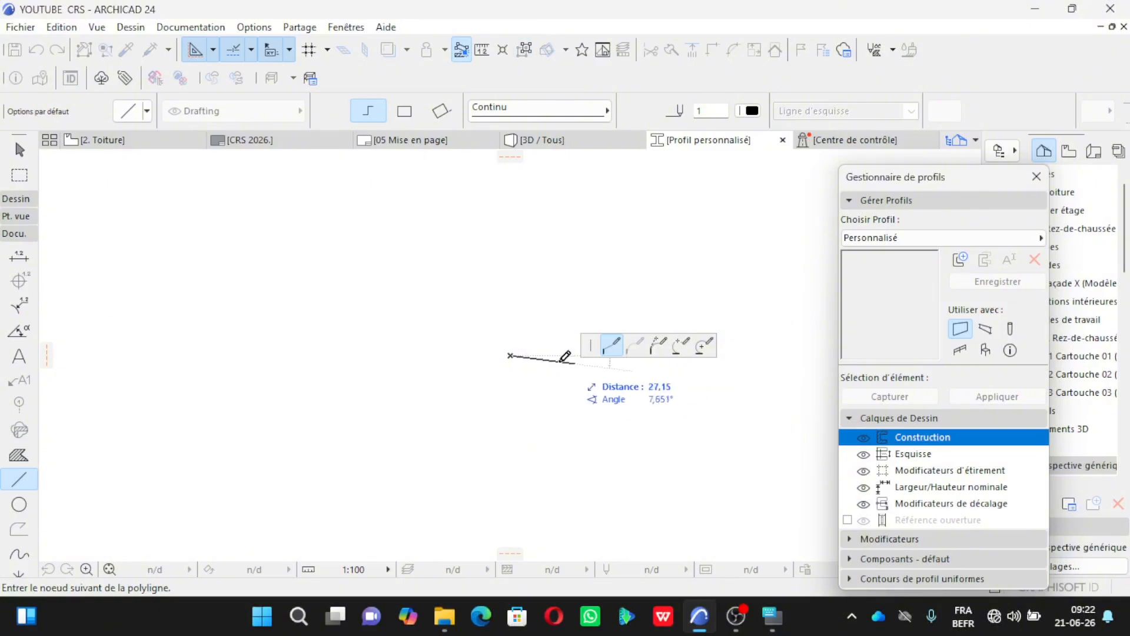
middle_drag(503, 356, 285, 404)
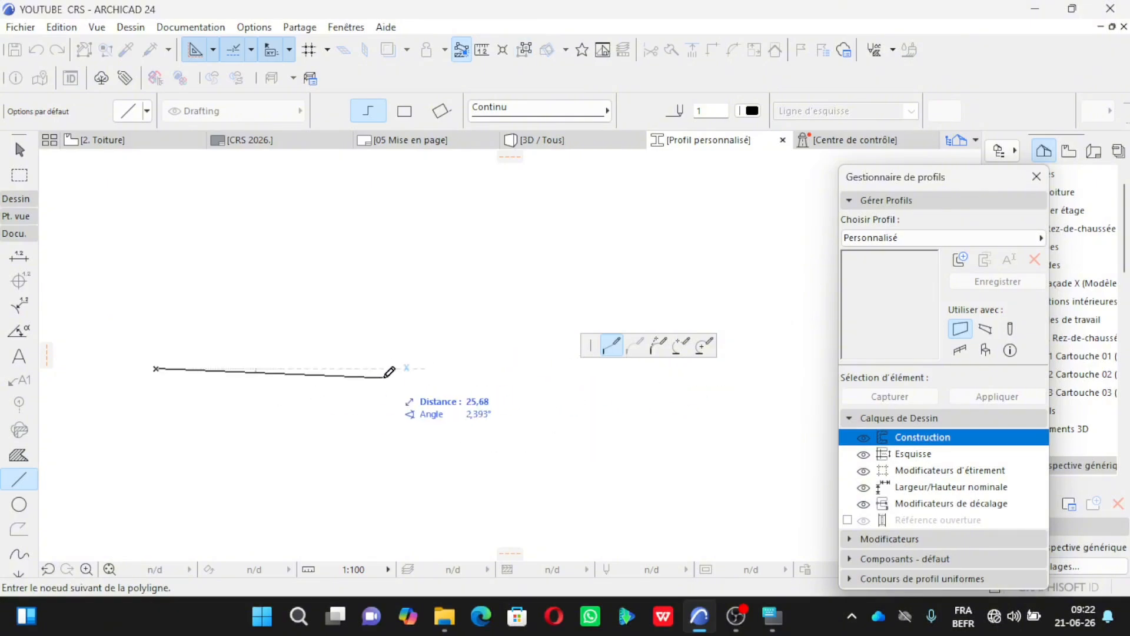
text(30)
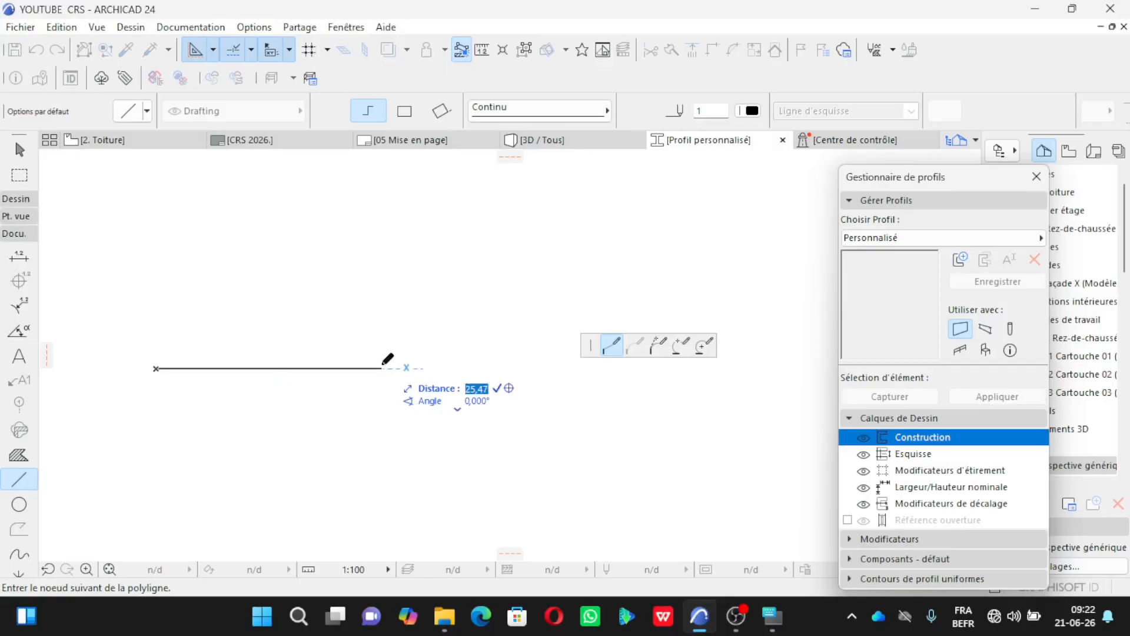
key(Return)
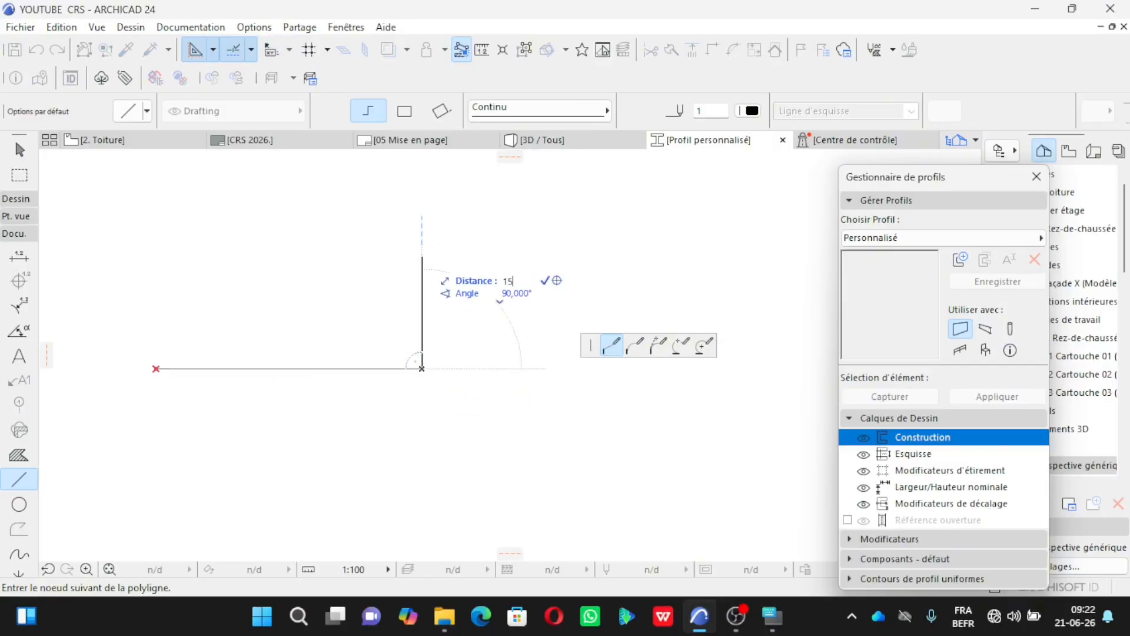
click(422, 235)
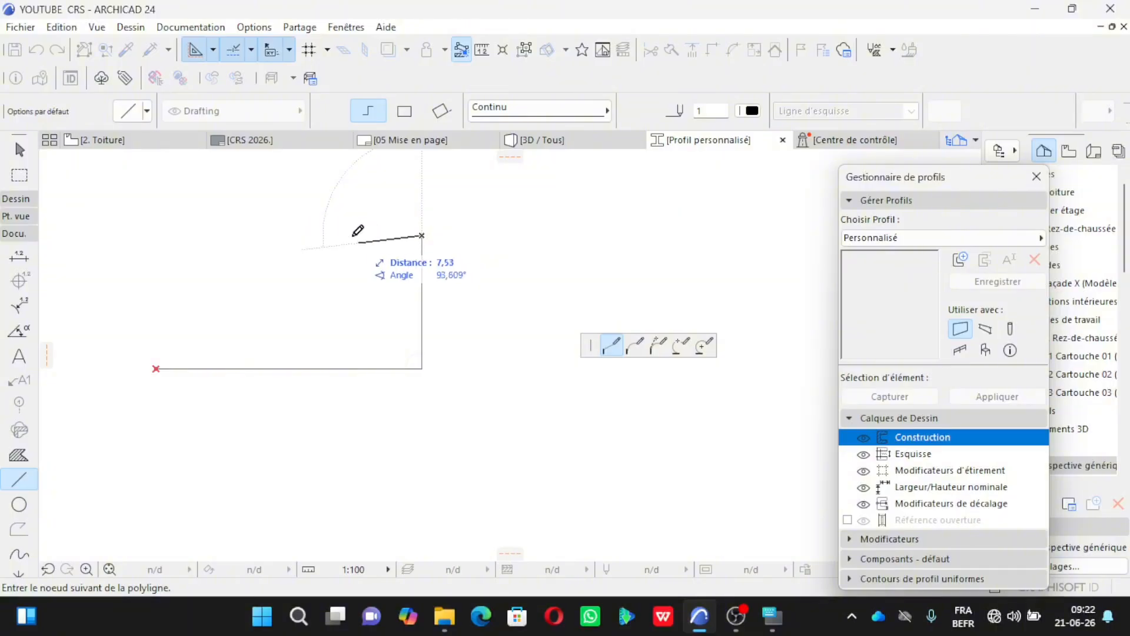
Step: Continue the profile outline with a horizontal segment of 10 to the left and a vertical segment of 8 downward
key(Escape)
click(535, 235)
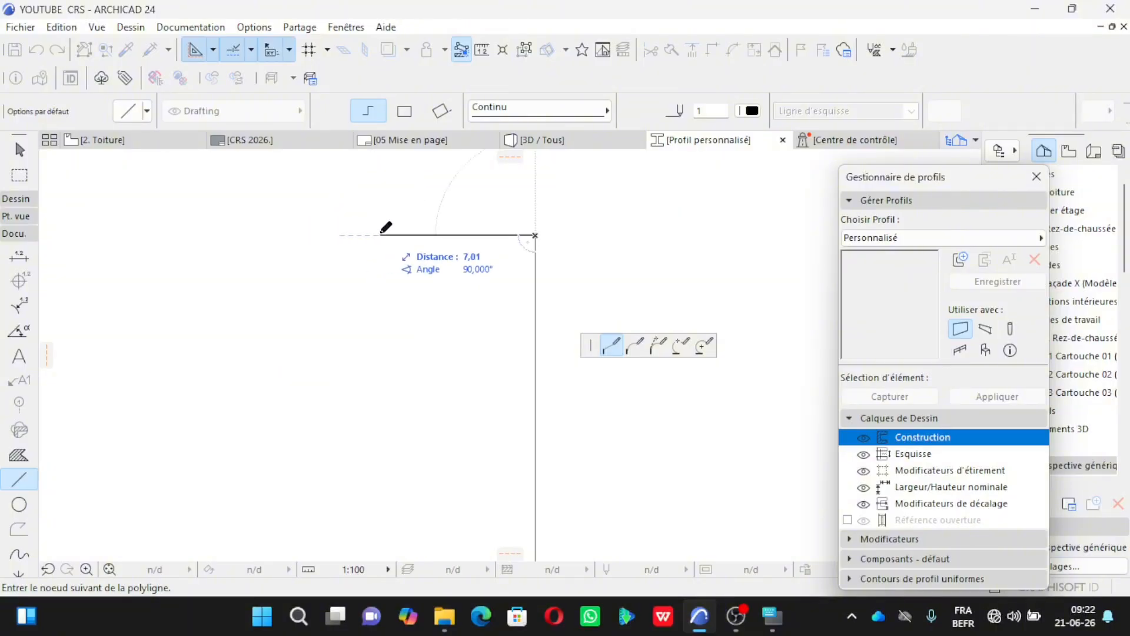
text(10)
key(Return)
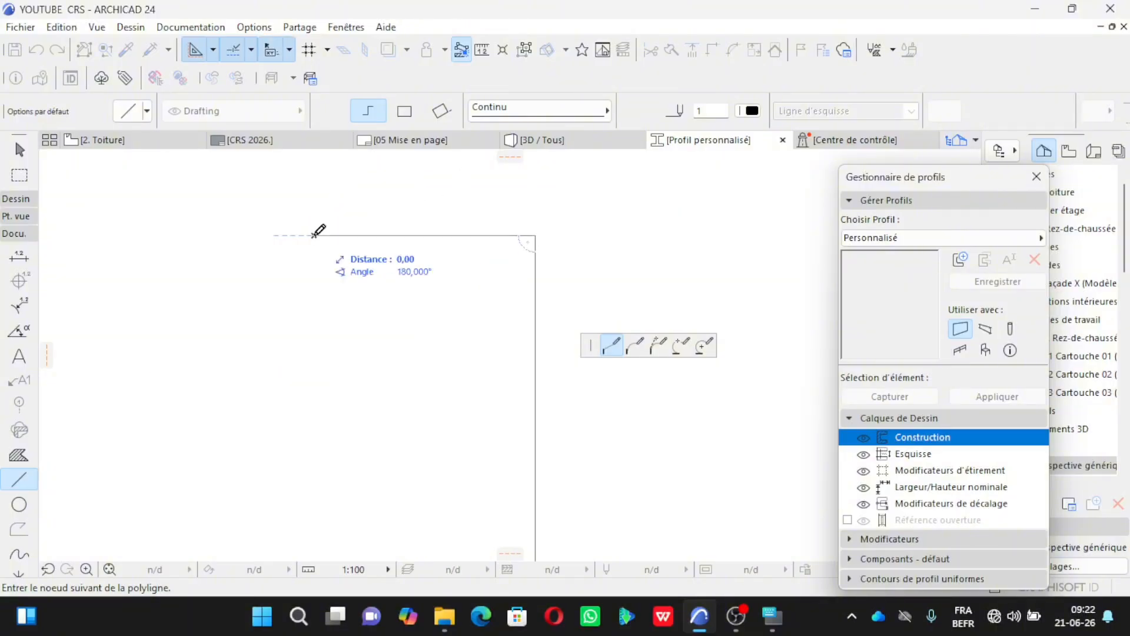
scroll(314, 233, down, 3)
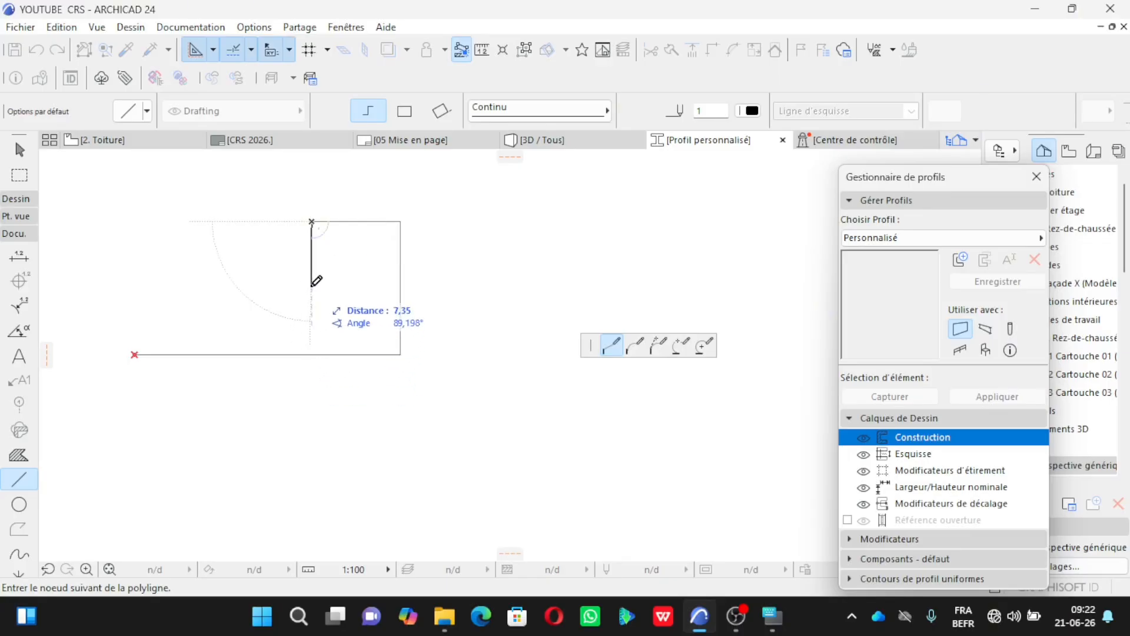
key(Escape)
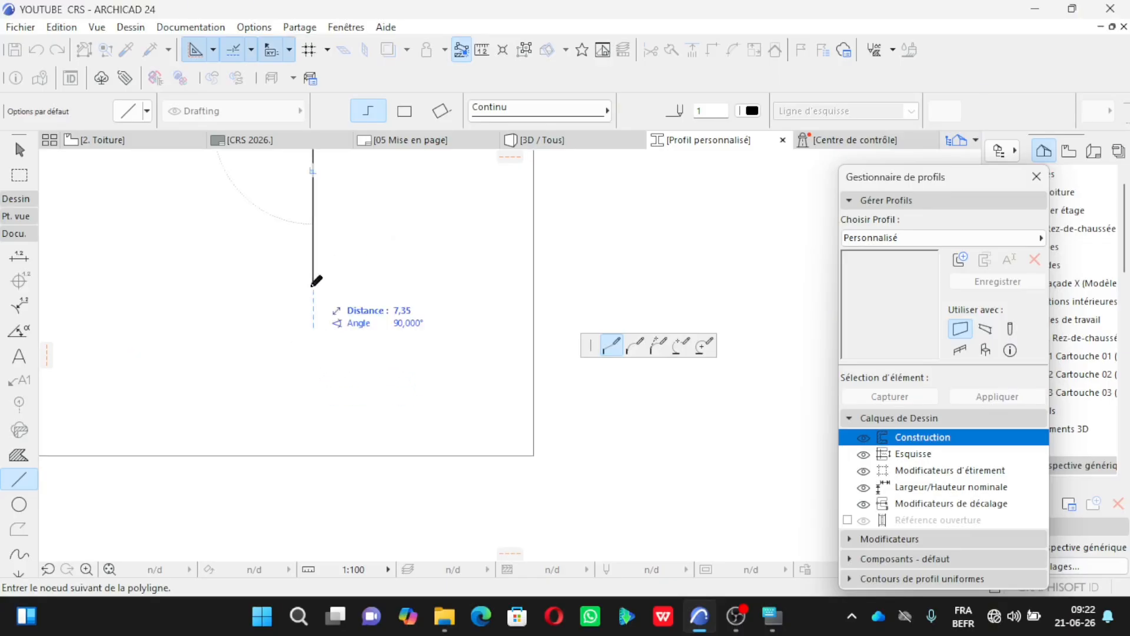
text(8)
key(Return)
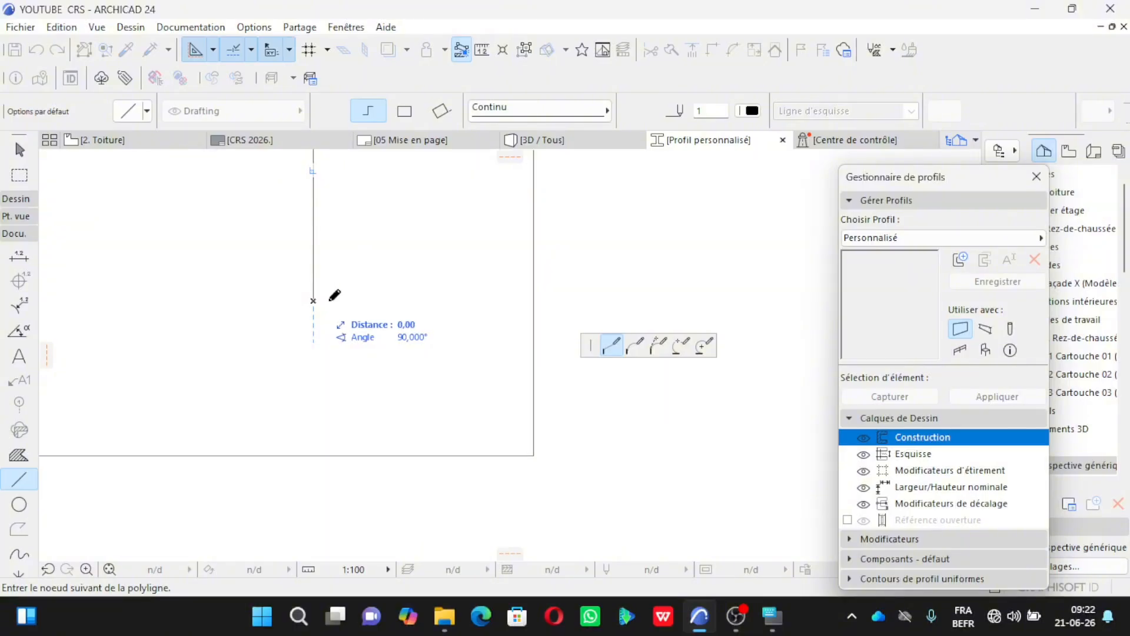
Step: Extend the outline 10 to the left and 8 upward, aligned with the first block's top edge, to form a notch
scroll(371, 310, down, 2)
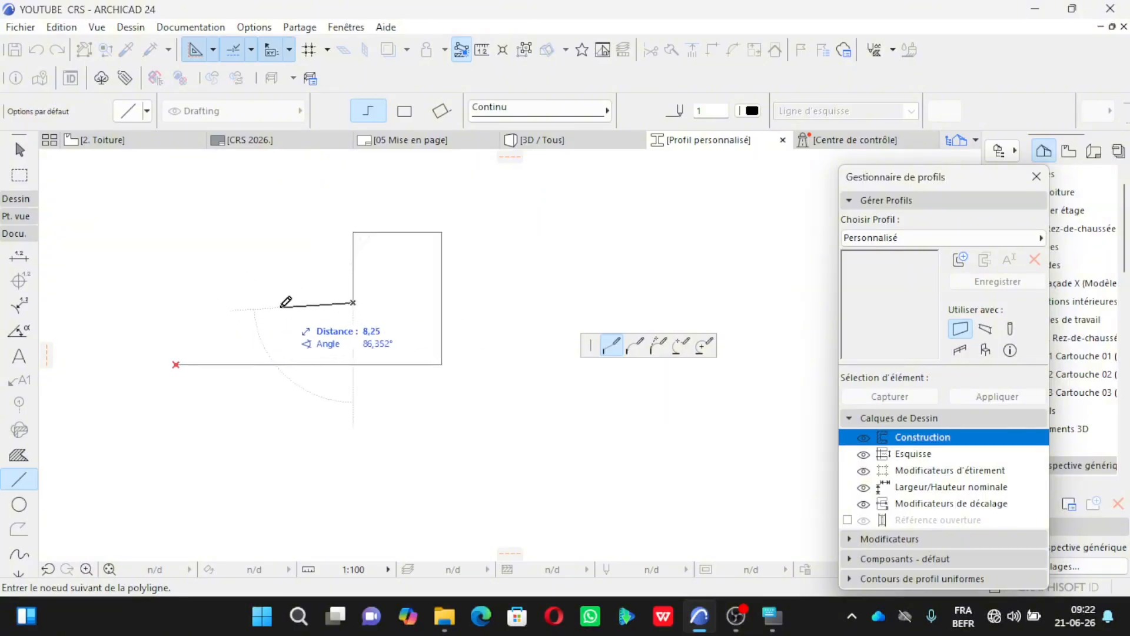
scroll(283, 306, up, 2)
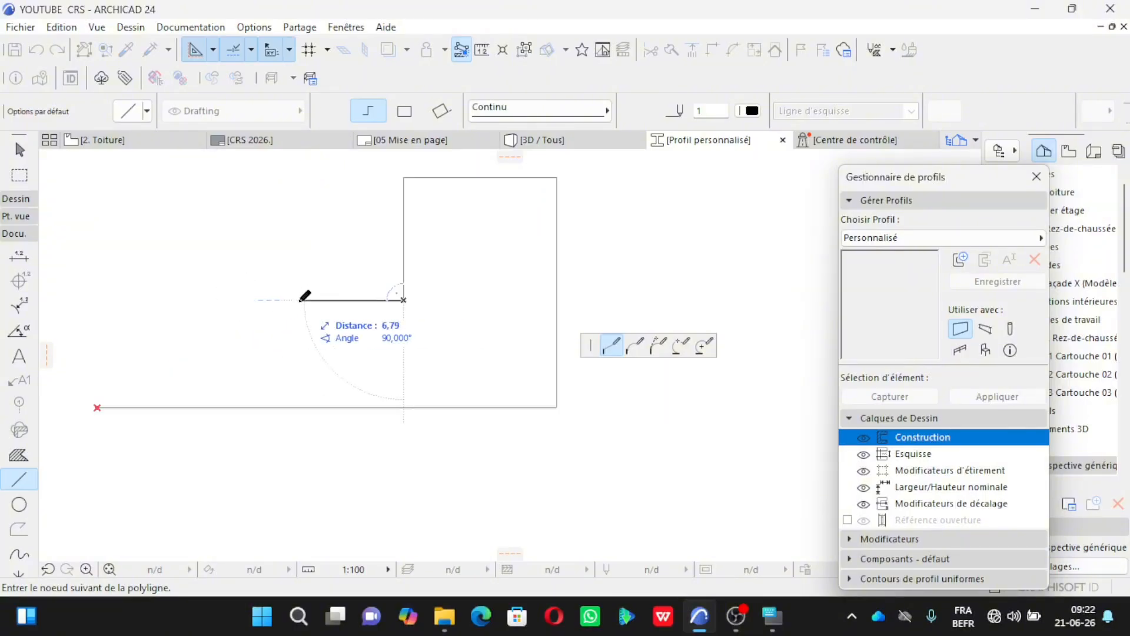
text(10)
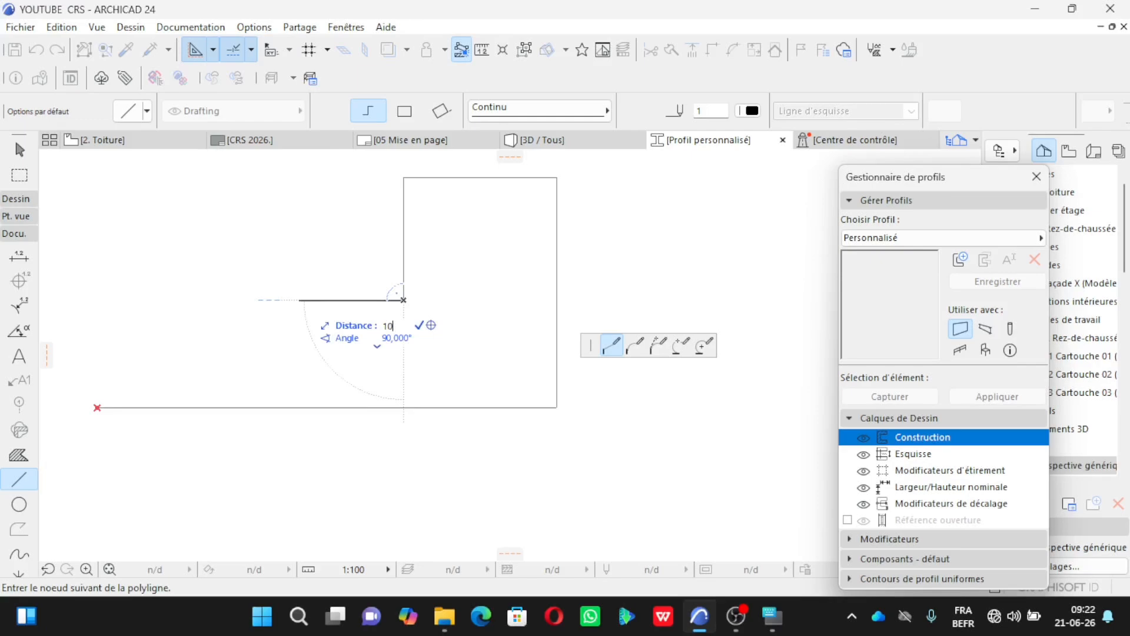
key(Return)
scroll(378, 427, down, 3)
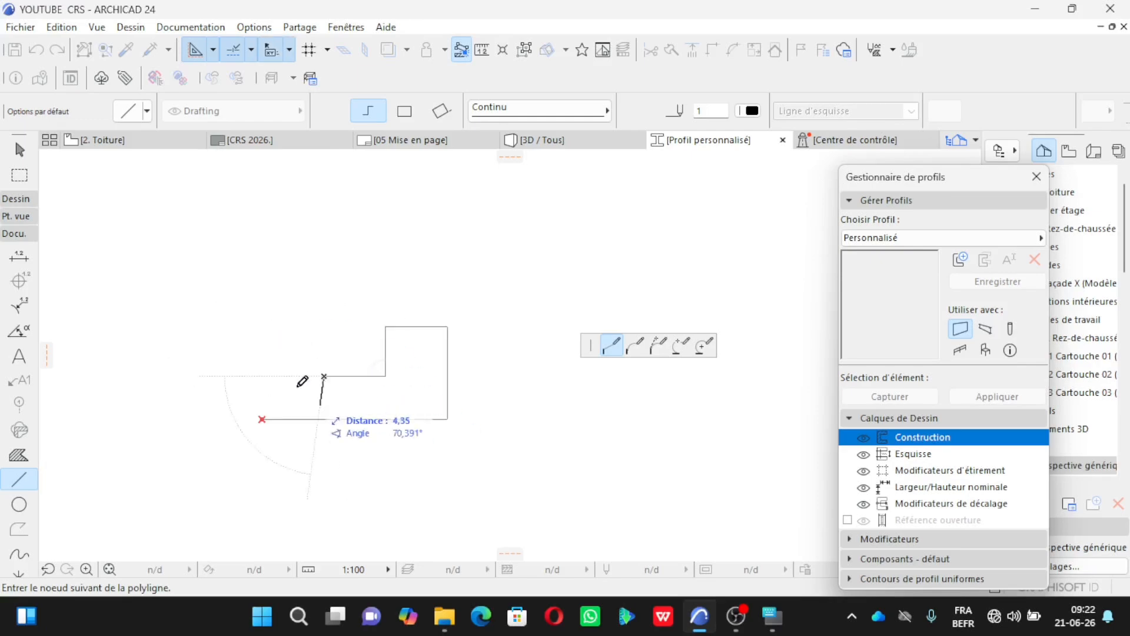
scroll(330, 340, up, 2)
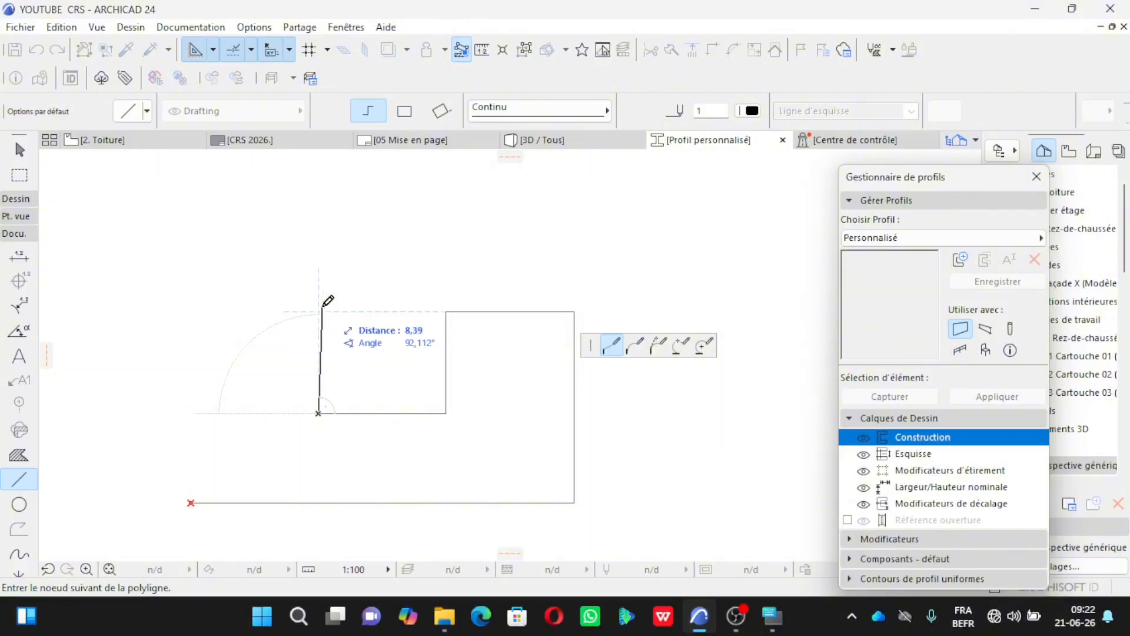
click(319, 311)
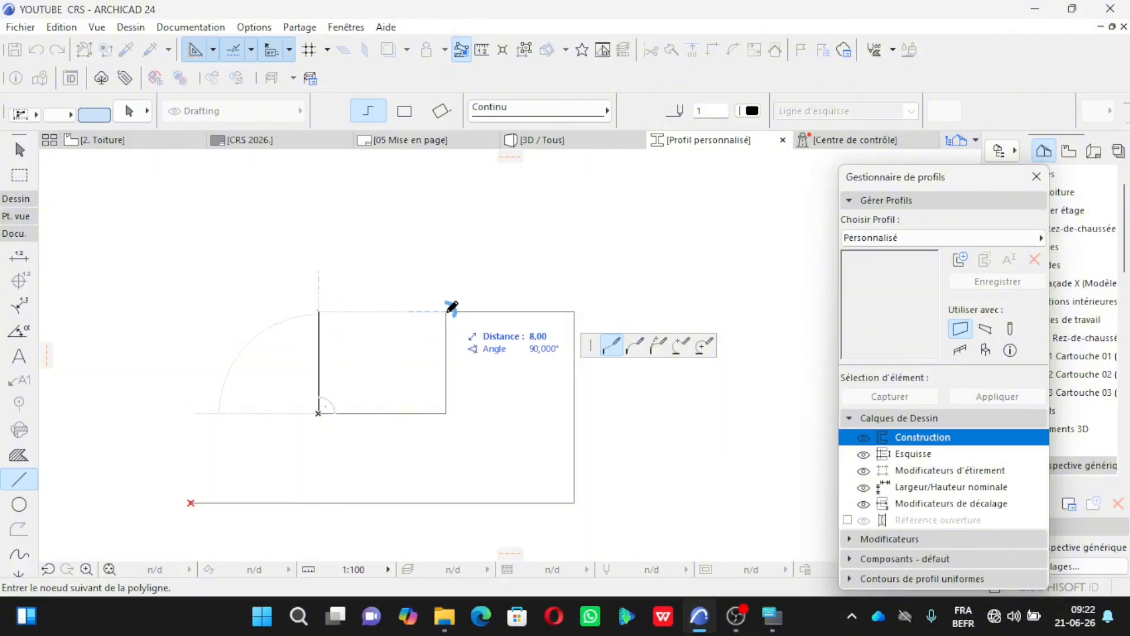
Step: Add a sloped segment 35 long rising to the left from the notch's upper corner, about 50° from vertical
scroll(447, 380, down, 2)
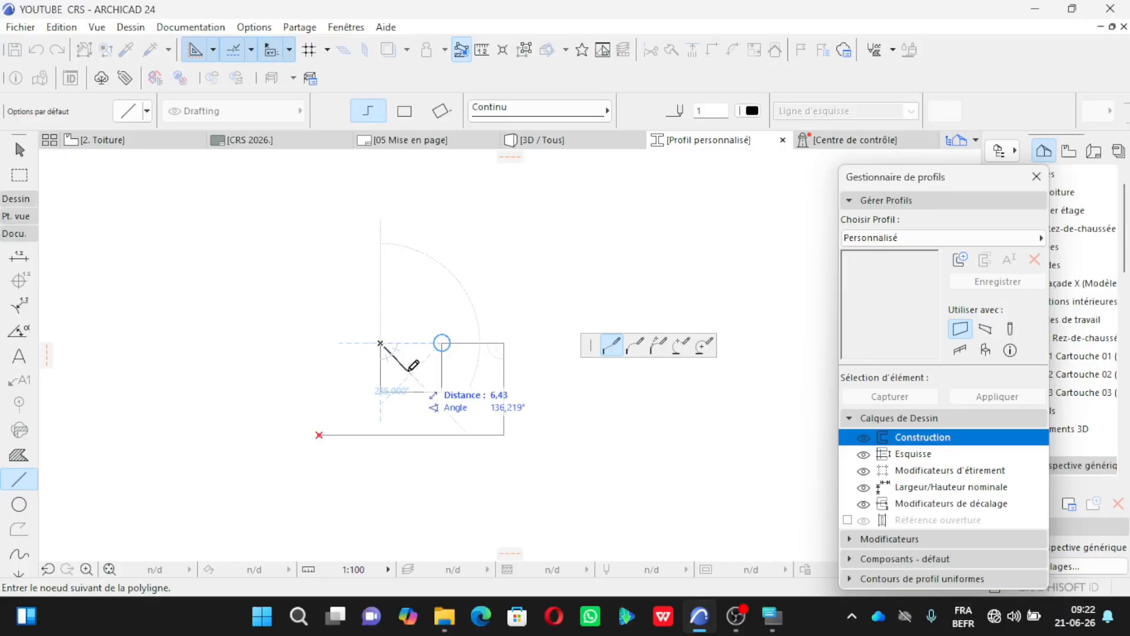
scroll(581, 446, down, 2)
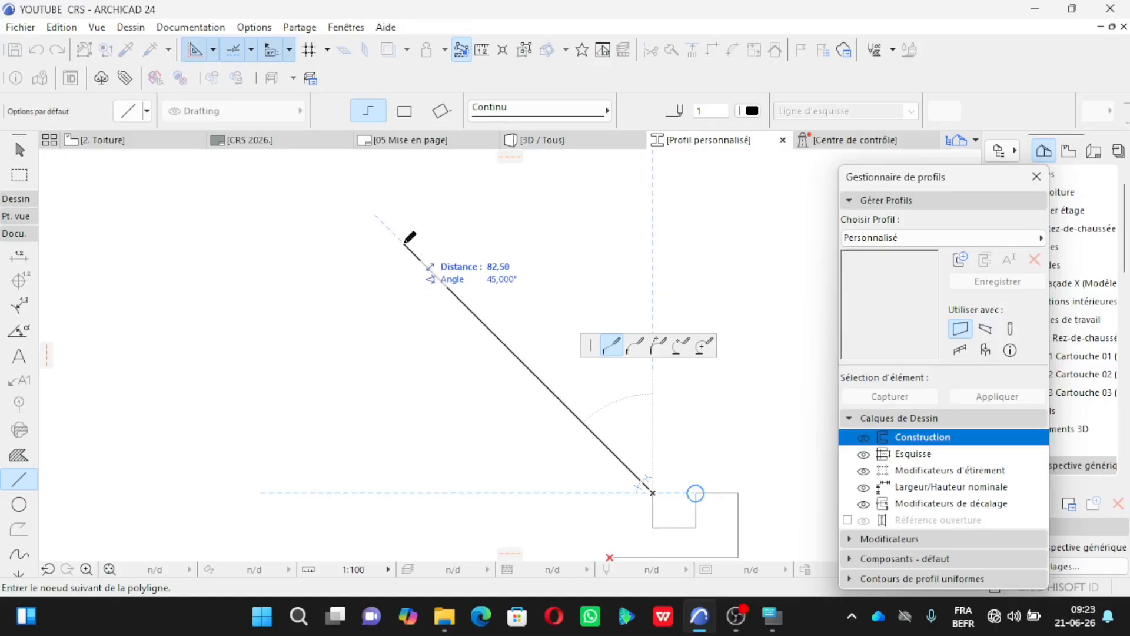
text(35)
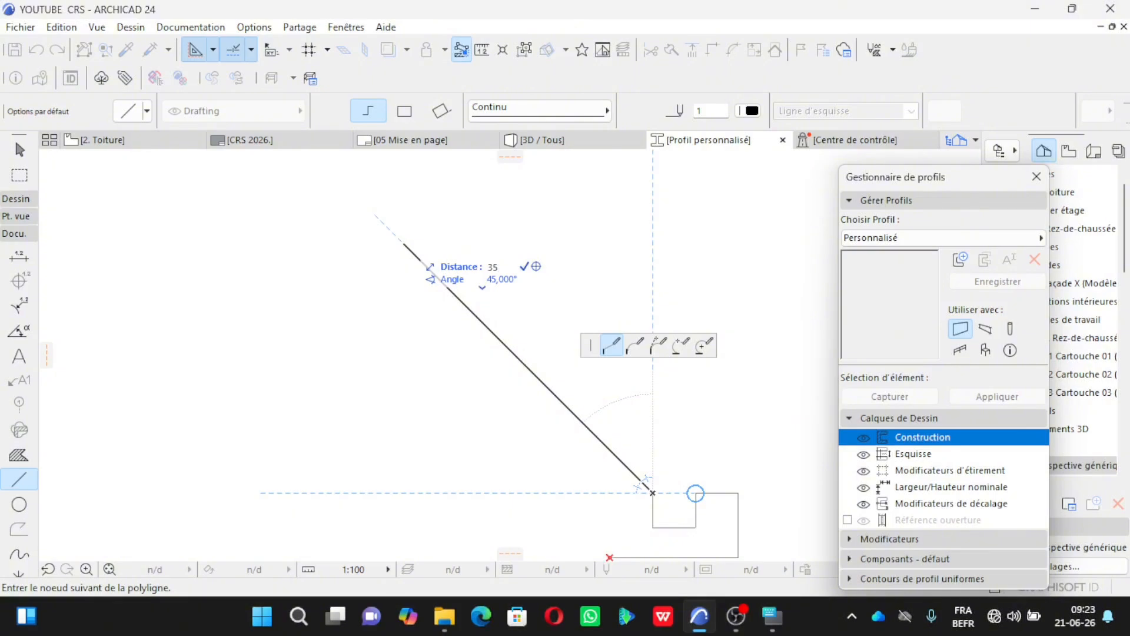
key(Tab)
text(5)
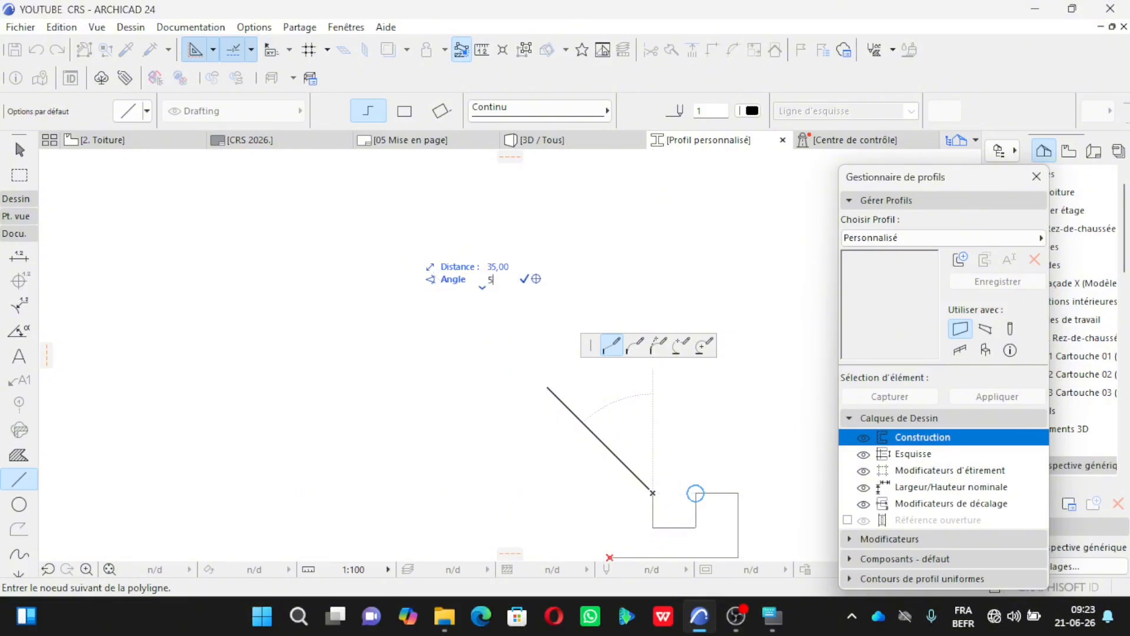
key(Return)
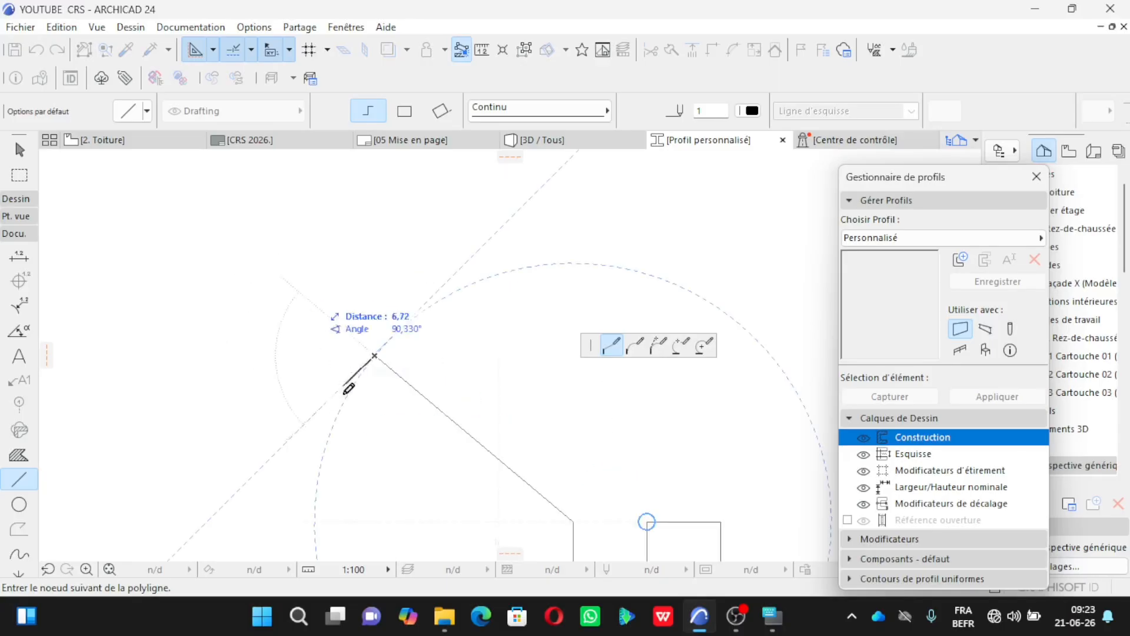
Step: Draw a horizontal segment of 10 leftward from the slope's upper end, followed by a vertical segment of about 5 downward
scroll(374, 354, up, 2)
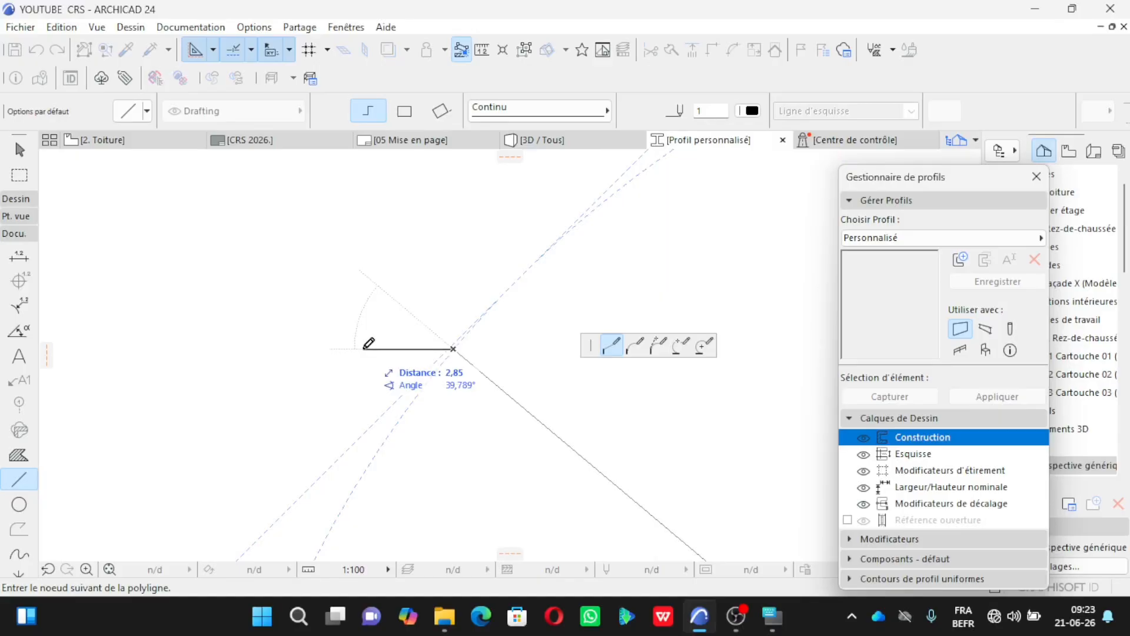
text(10)
key(Return)
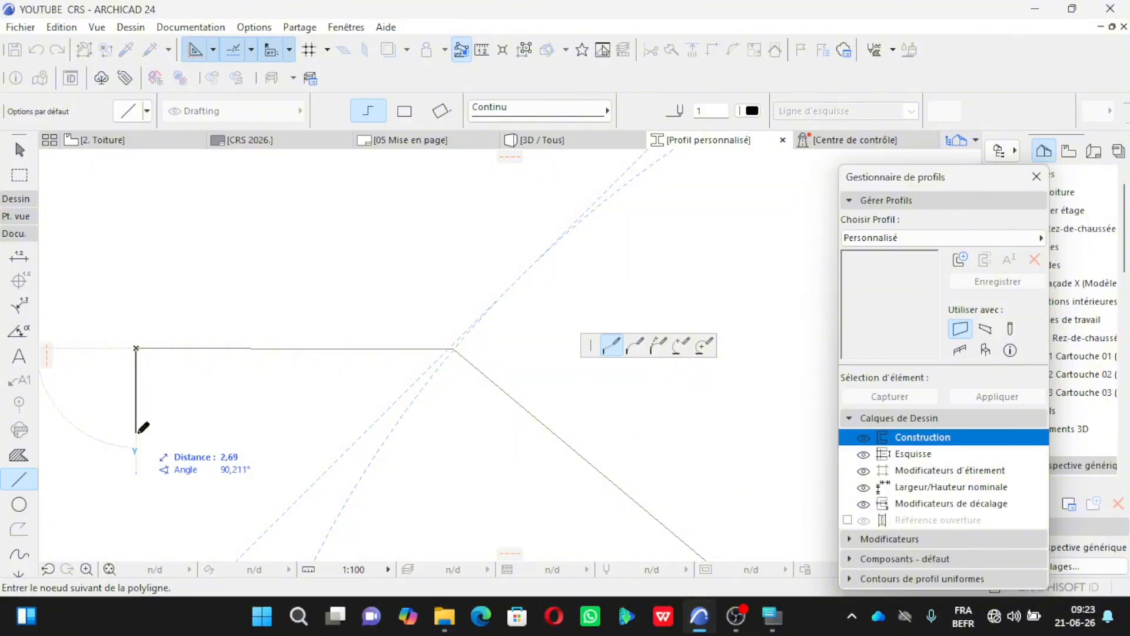
click(136, 505)
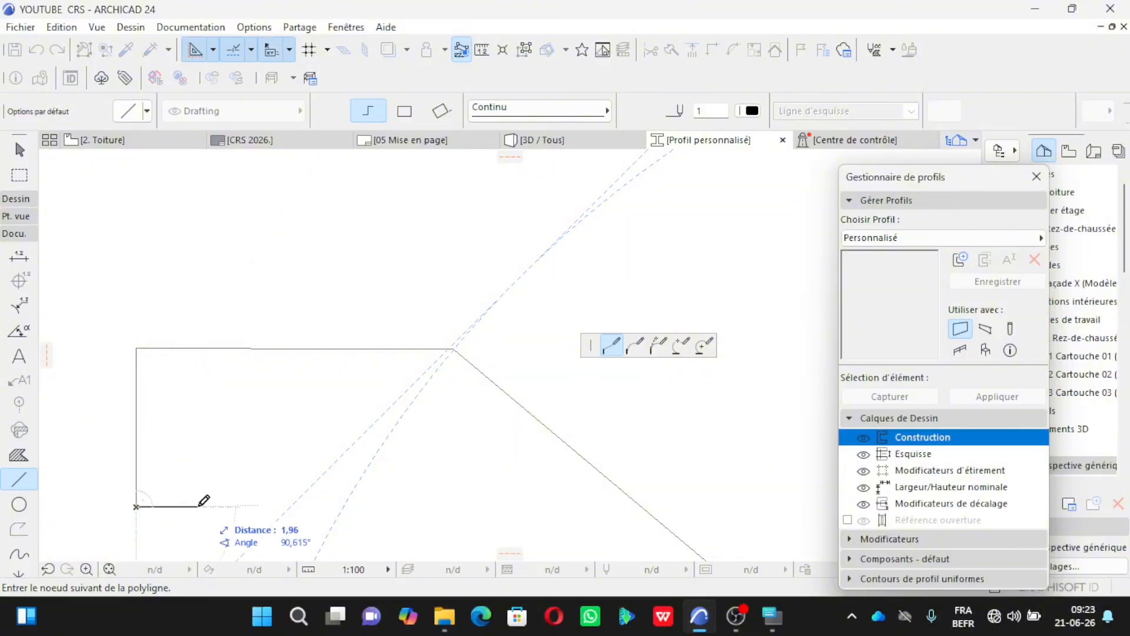
Step: Continue the outline with a segment of about 5 to the right and a vertical segment of 5 downward
key(Escape)
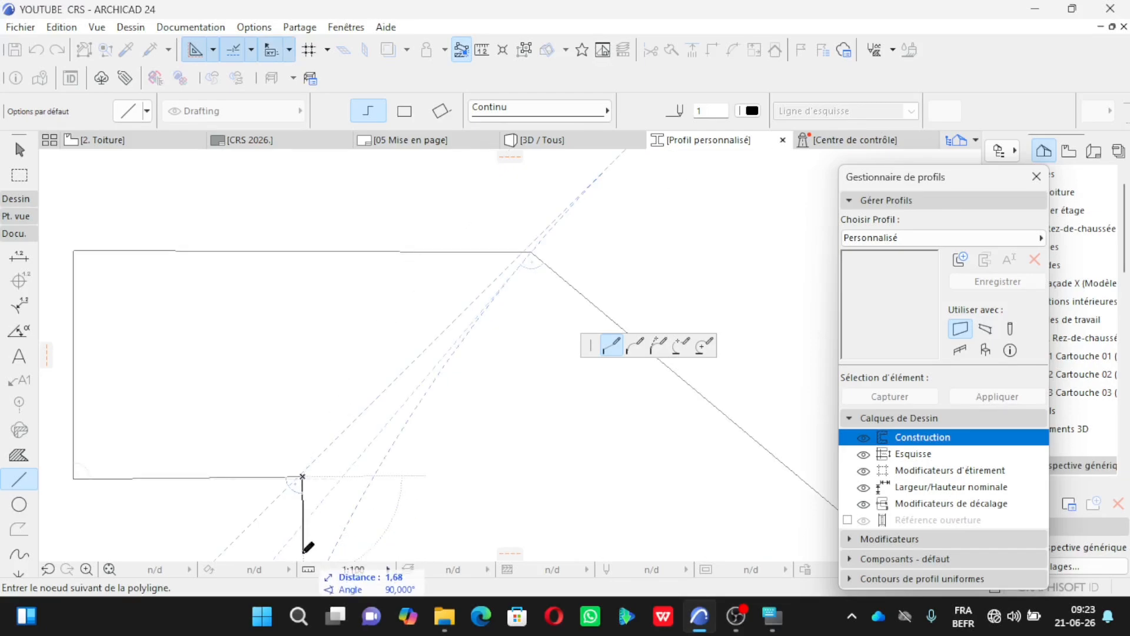
text(5)
key(Return)
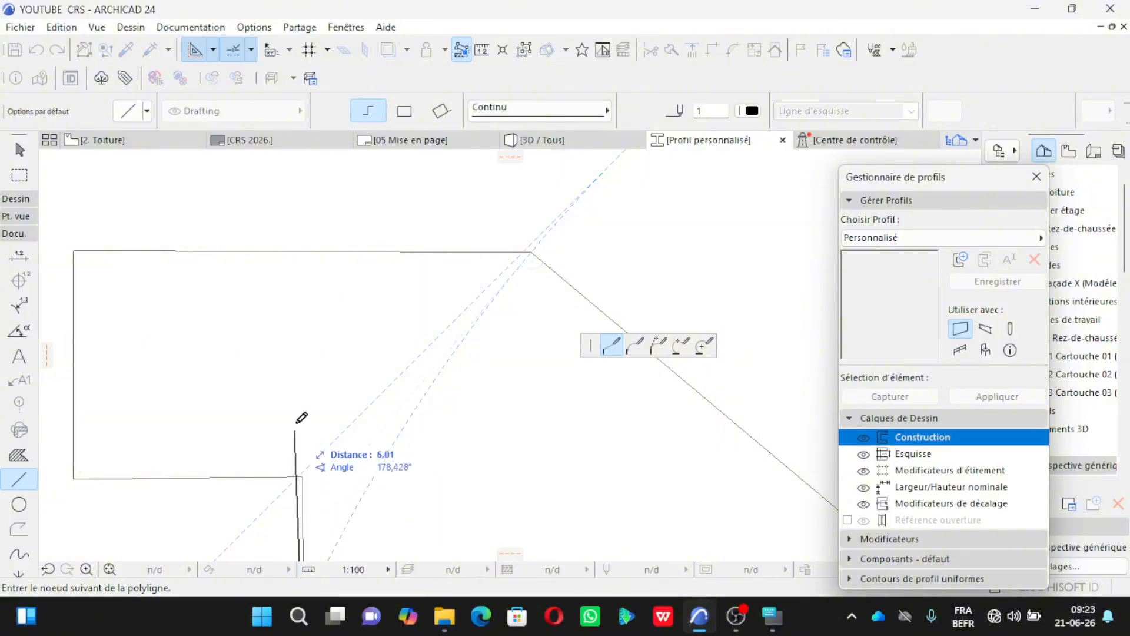
Step: Add a roughly horizontal segment of 5 to the right from the lower end of the small step
scroll(309, 416, down, 3)
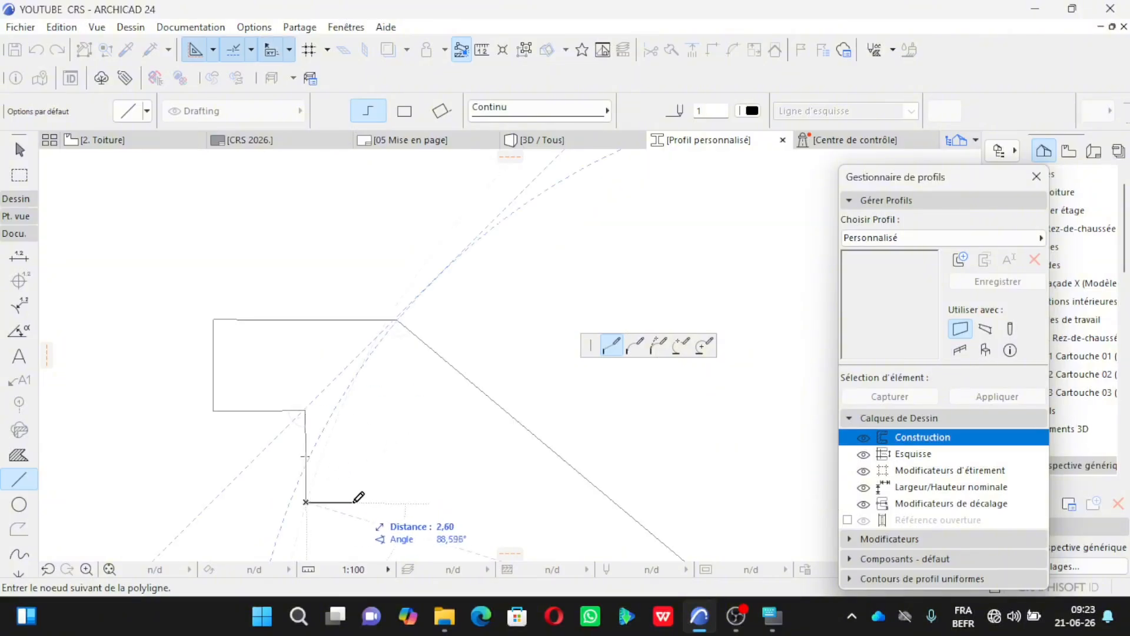
scroll(345, 504, up, 3)
scroll(288, 506, up, 2)
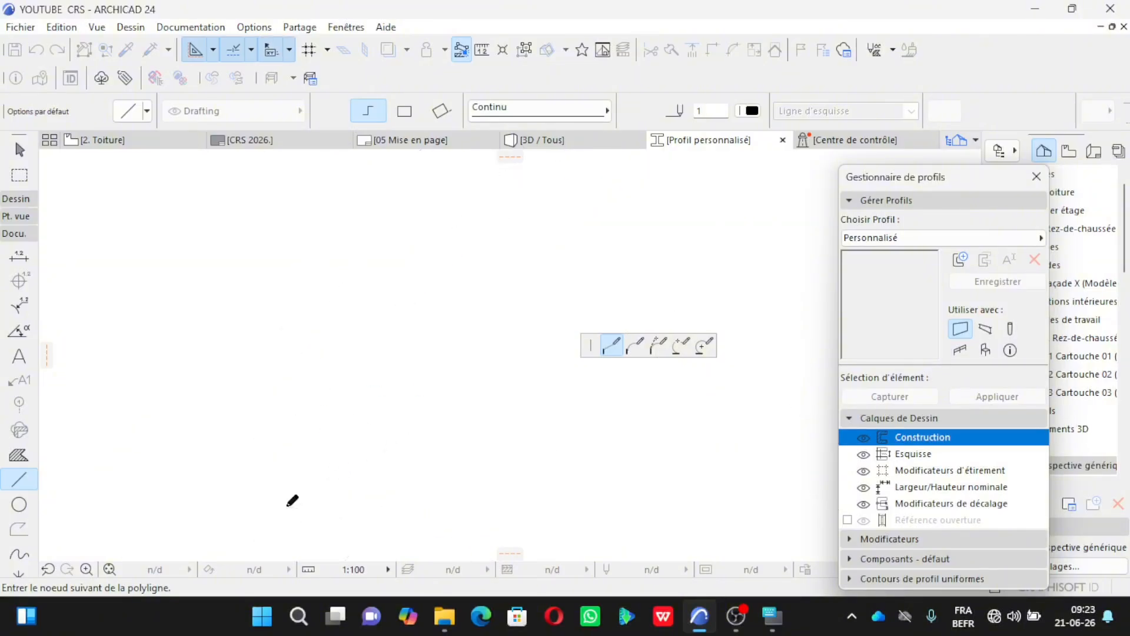
scroll(262, 497, up, 2)
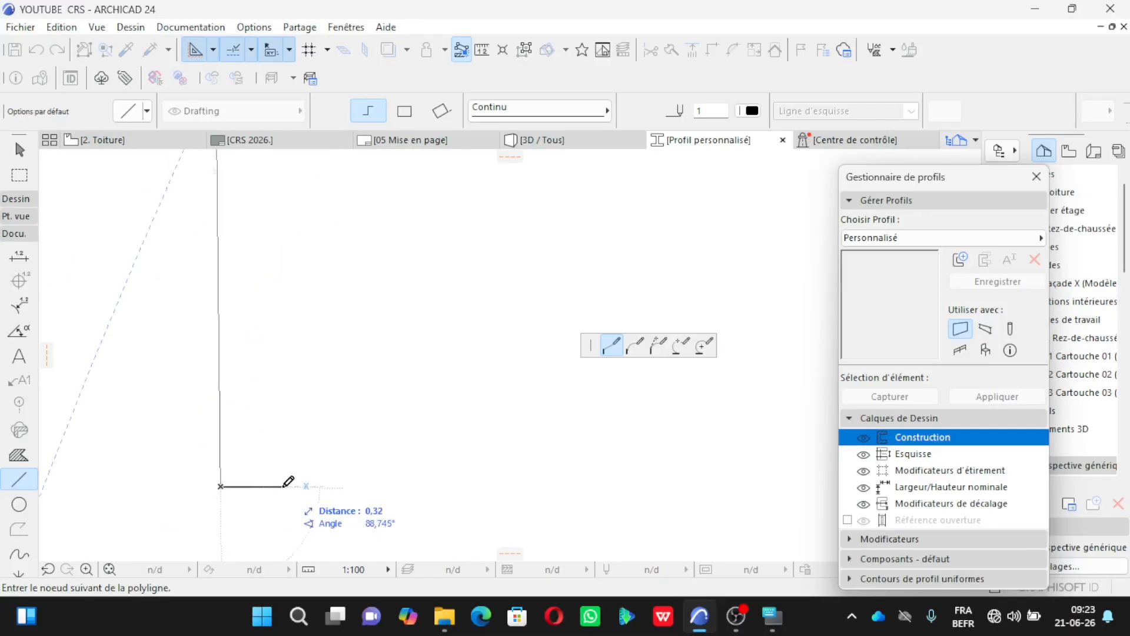
text(5)
key(Return)
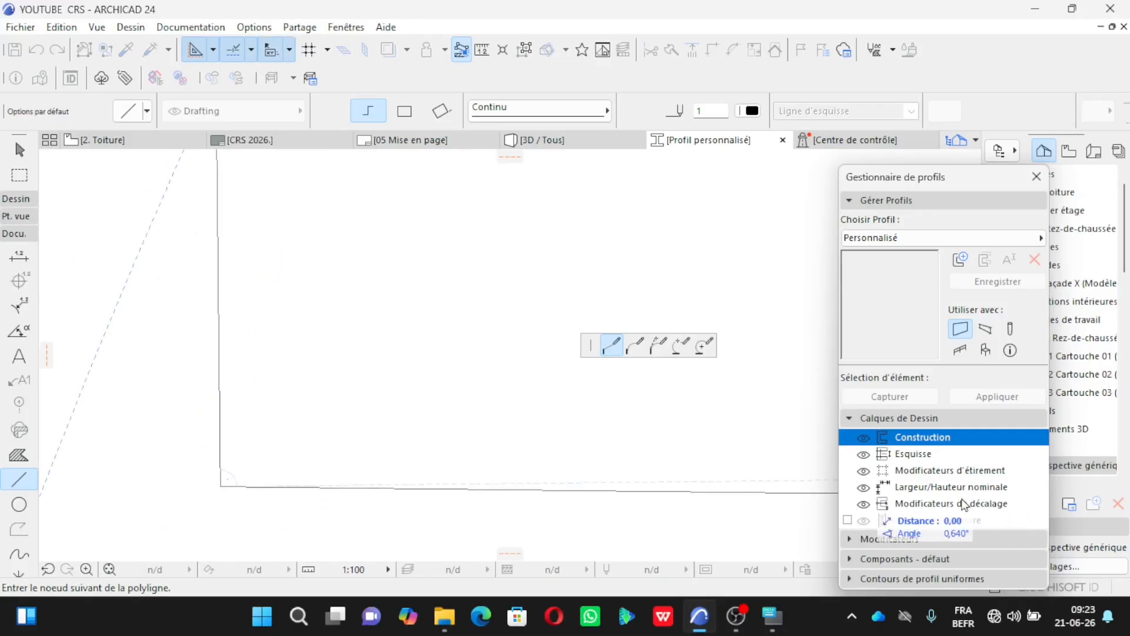
Step: Finish the open polyline at the free end of the small step's lower segment
scroll(439, 404, down, 3)
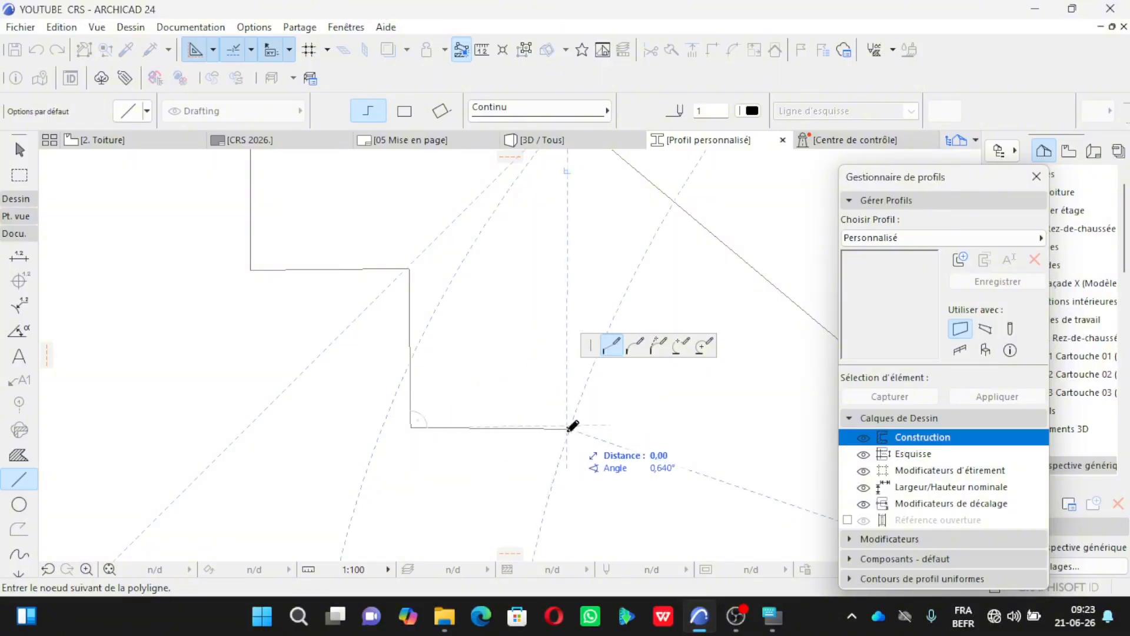
click(573, 426)
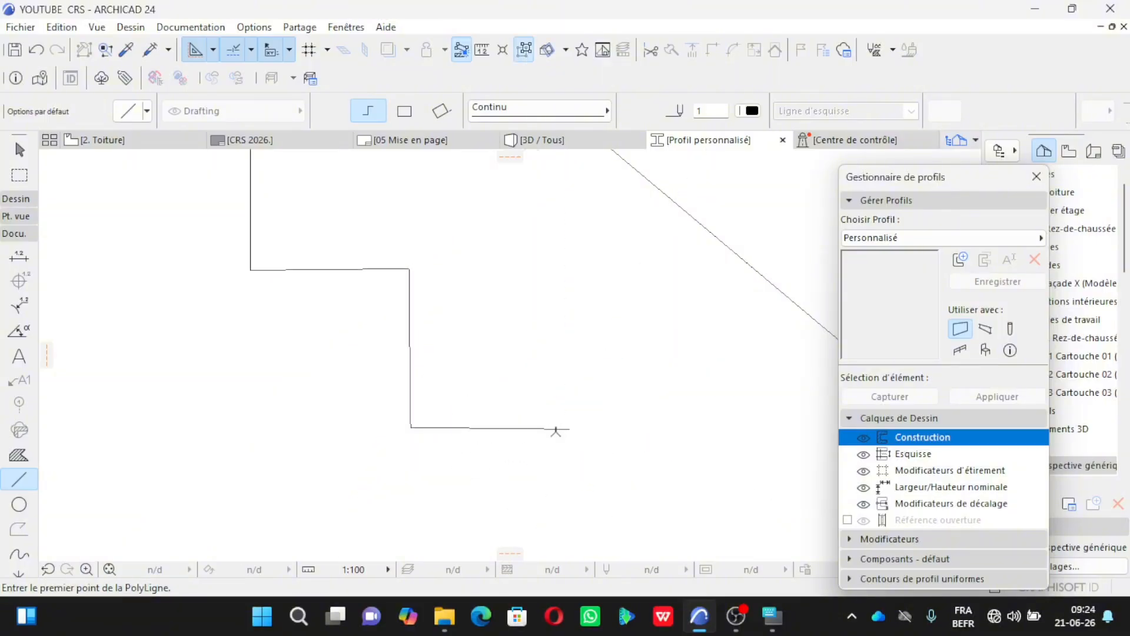
Step: Close the outline from the base edge's left end with a vertical segment up to about notch-floor level and a sloped segment to the small step's end
scroll(321, 330, down, 5)
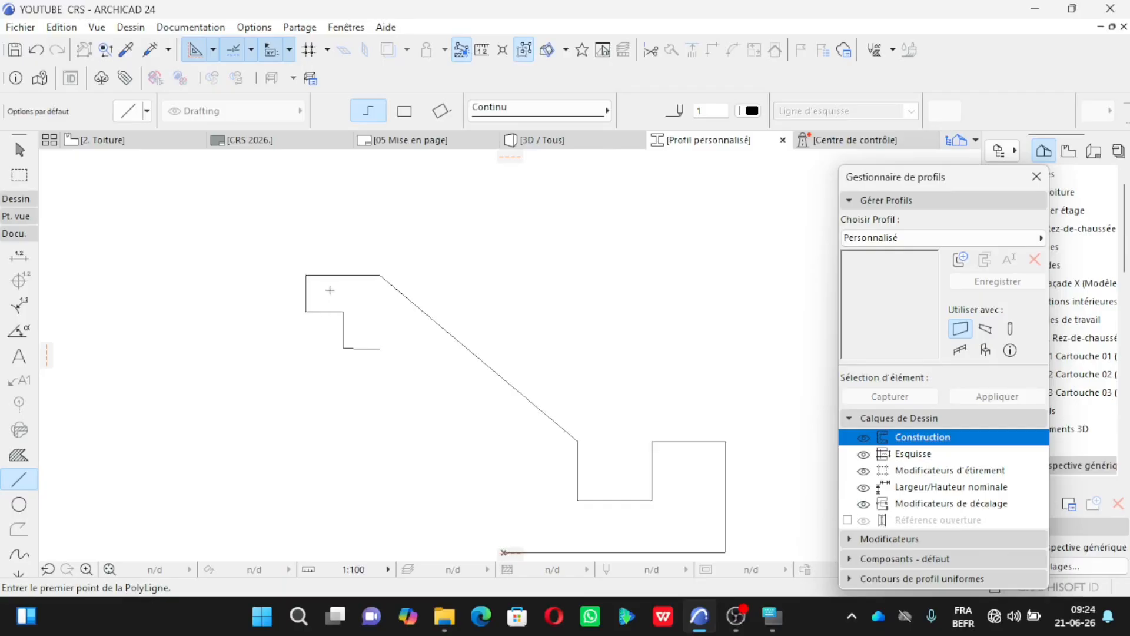
scroll(330, 289, down, 3)
scroll(442, 449, up, 3)
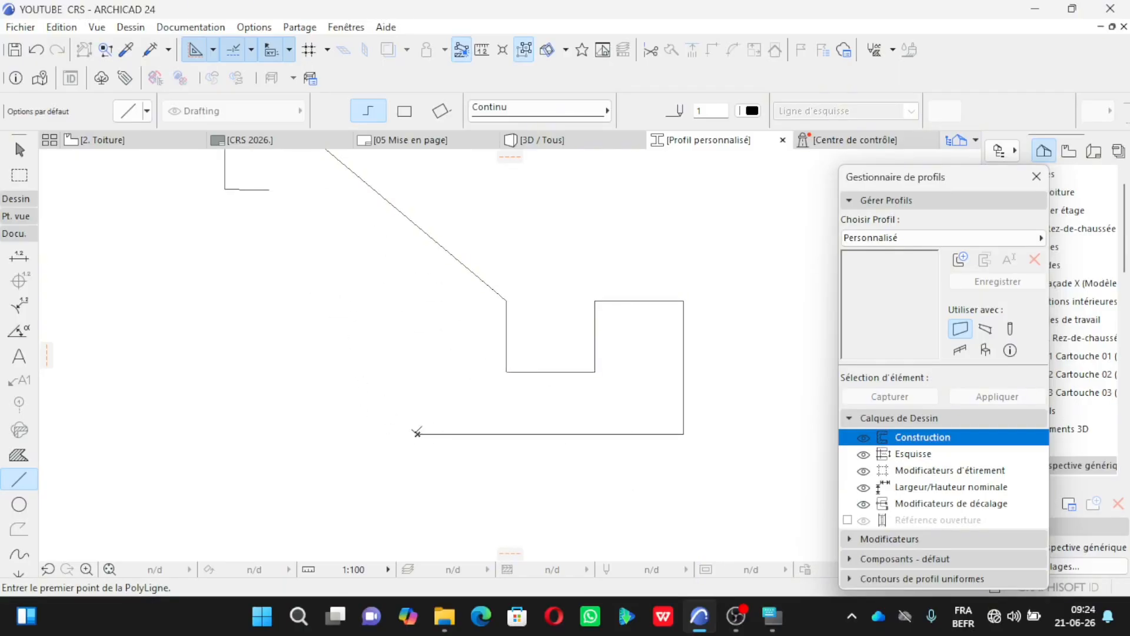
click(416, 434)
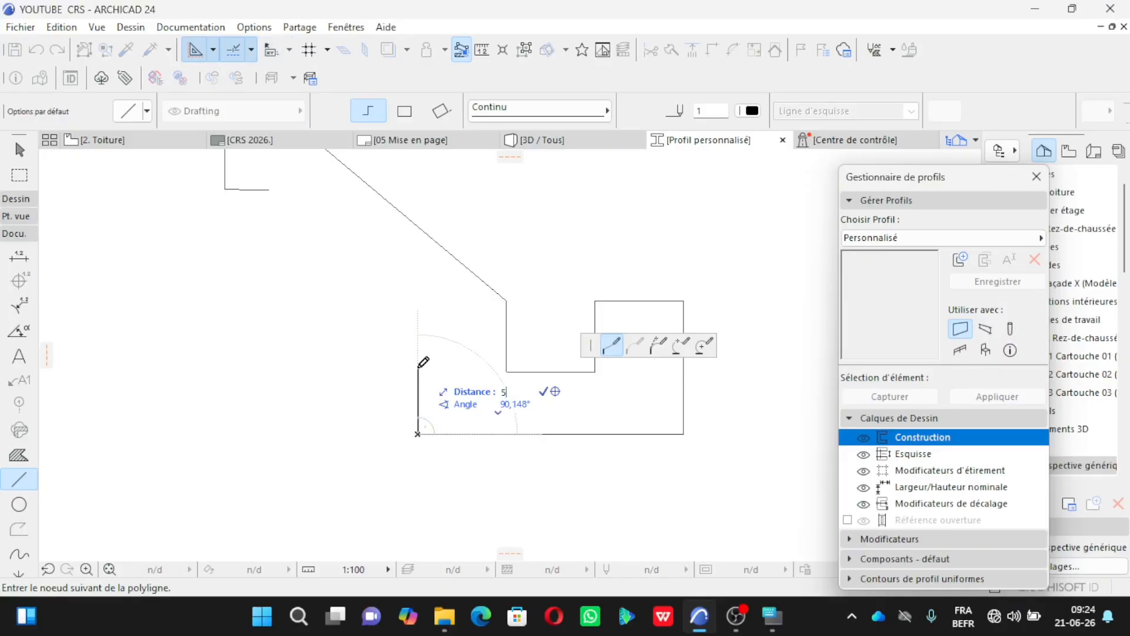
click(417, 389)
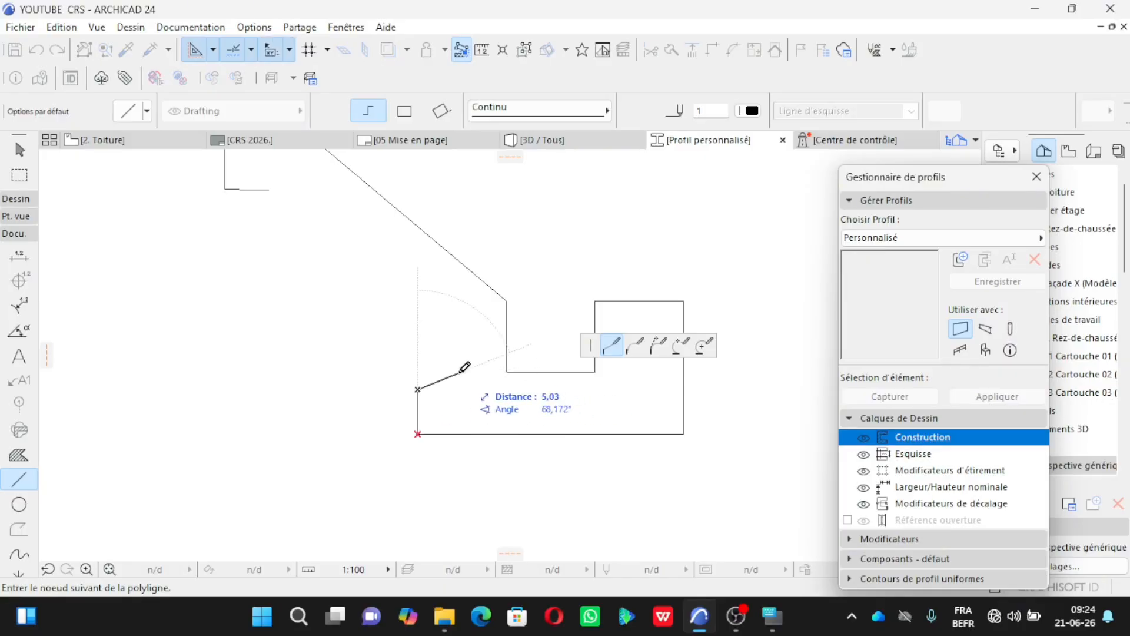
key(BackSpace)
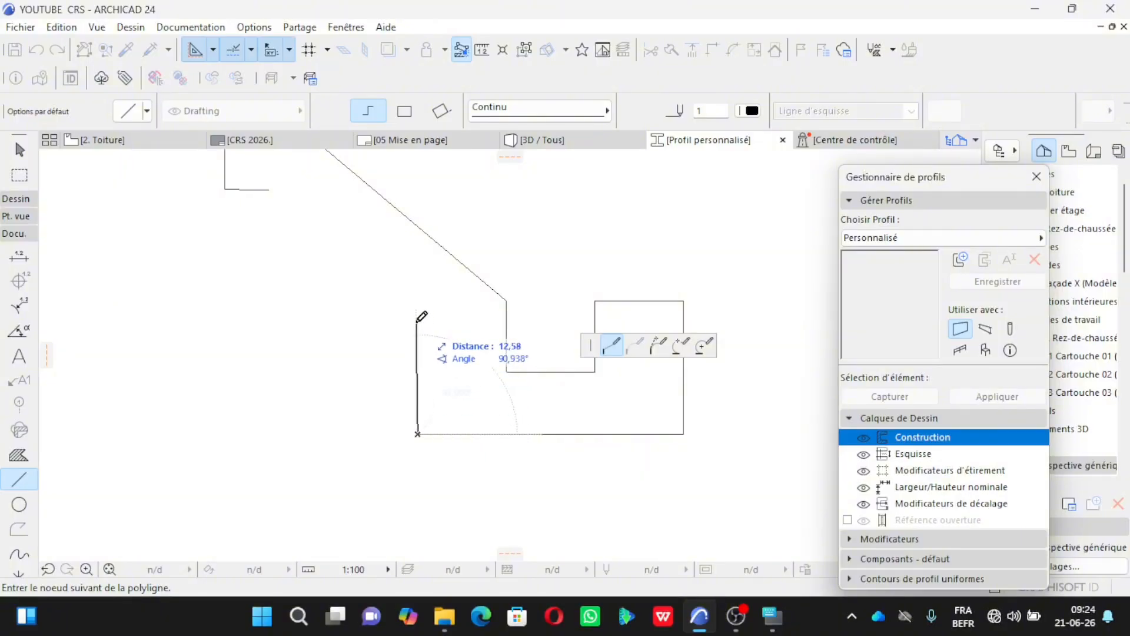
click(418, 373)
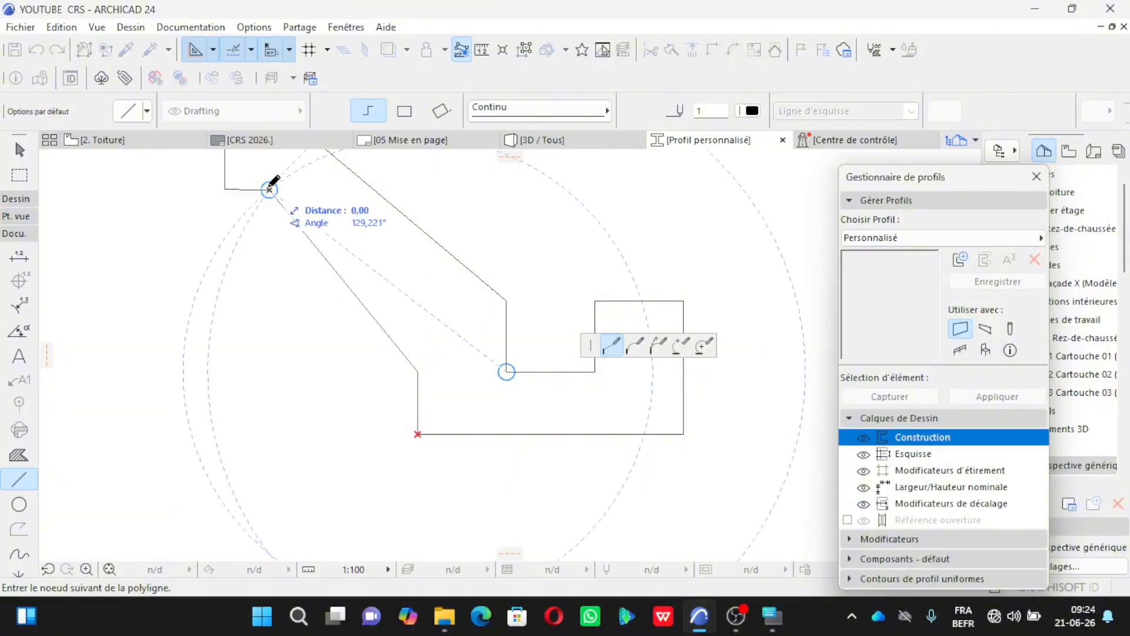
click(270, 187)
Step: Bend the lower sloped segment into an arc bulging toward the upper slope
scroll(419, 370, down, 2)
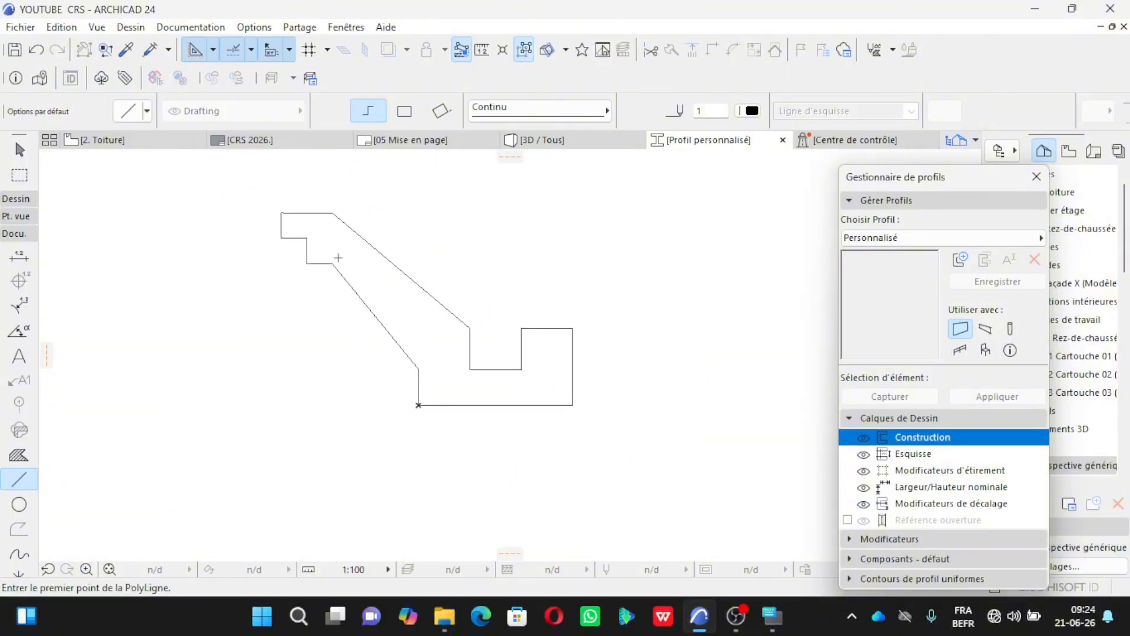
scroll(354, 281, up, 1)
shift+click(386, 354)
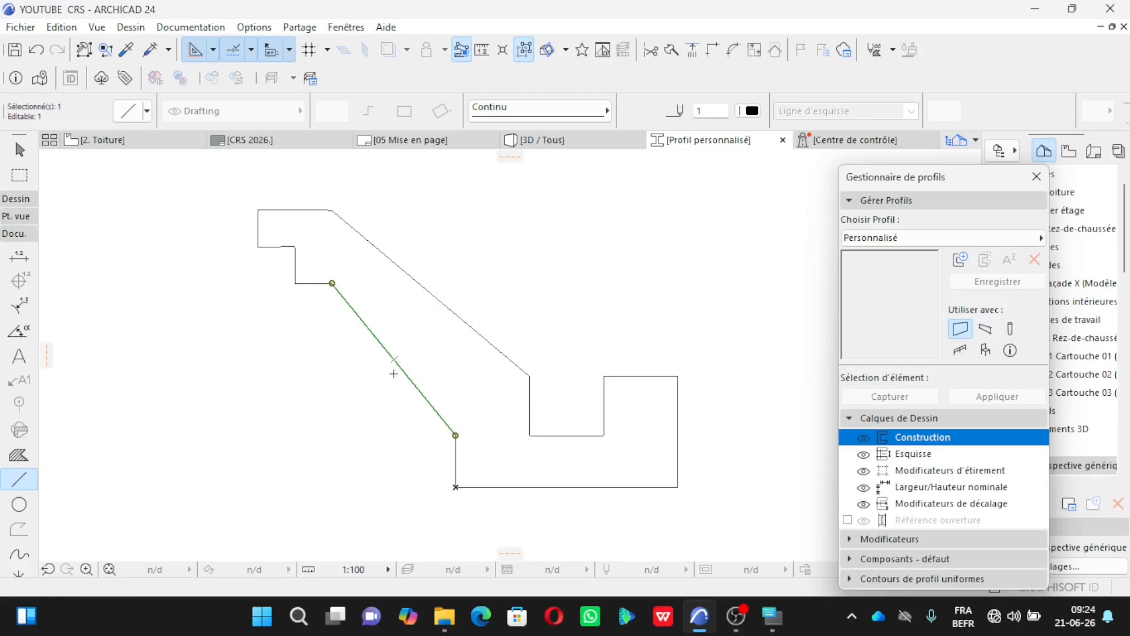
scroll(396, 364, up, 2)
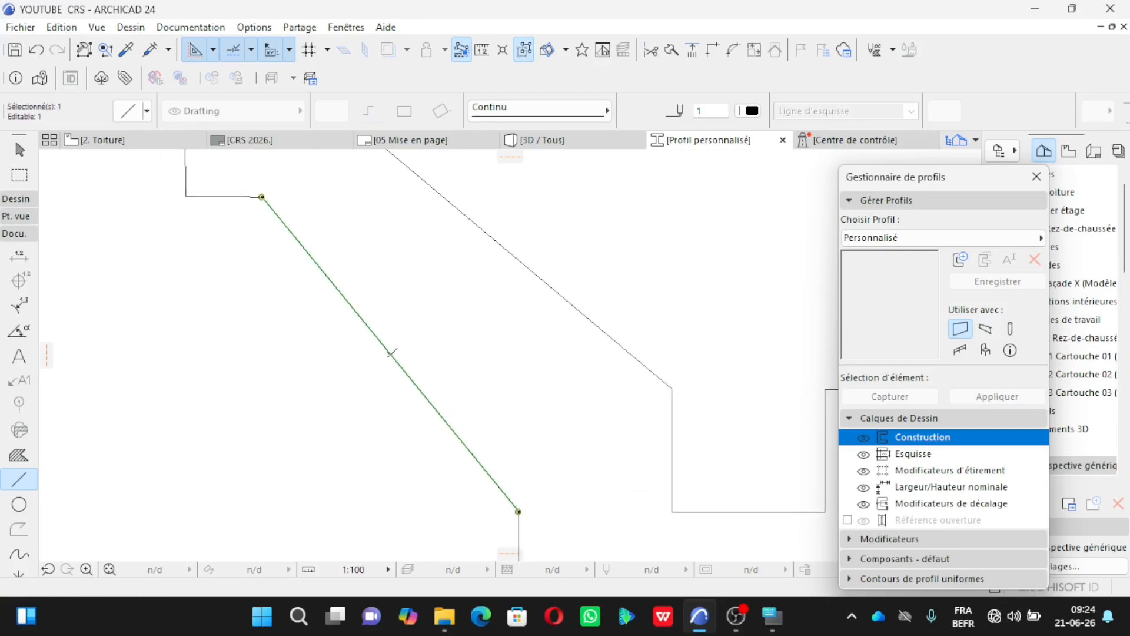
click(390, 353)
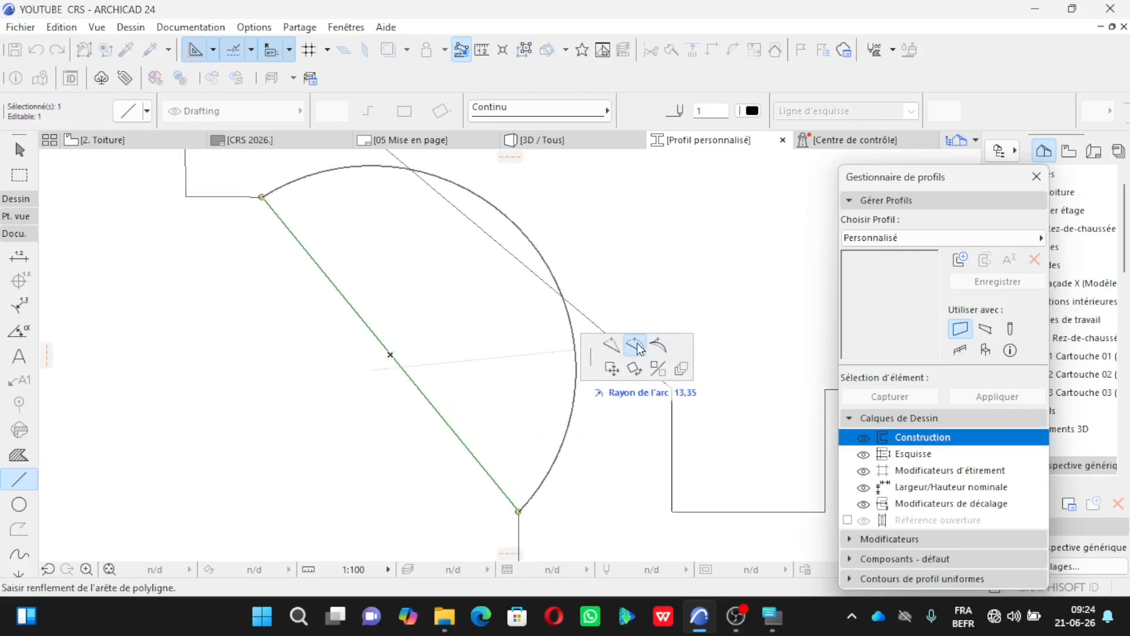
click(468, 318)
scroll(348, 346, down, 4)
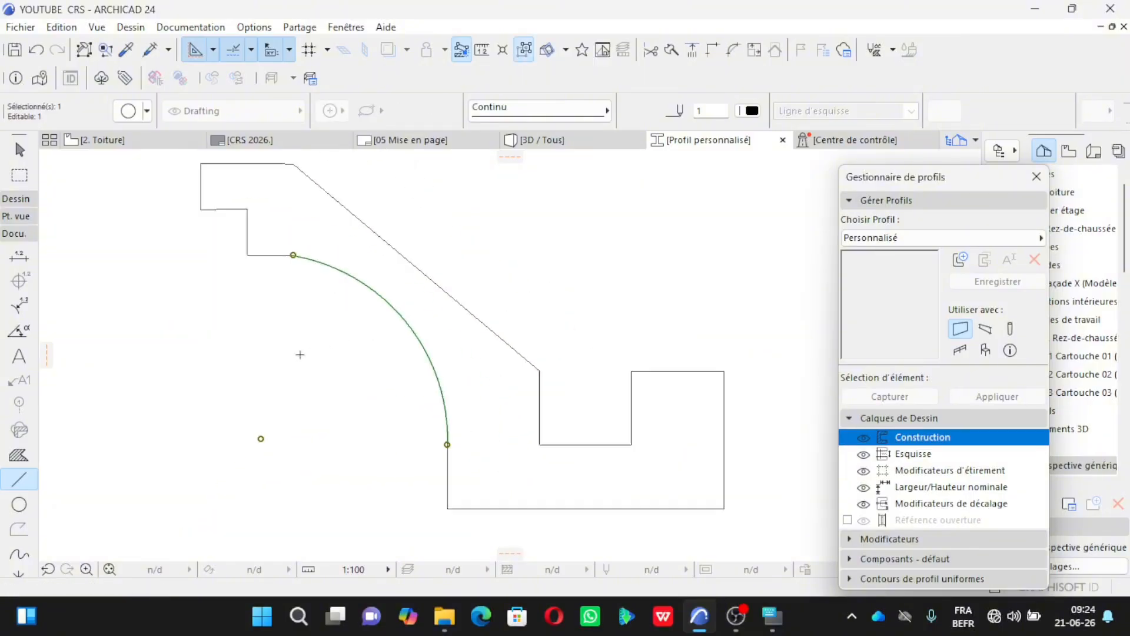
key(Escape)
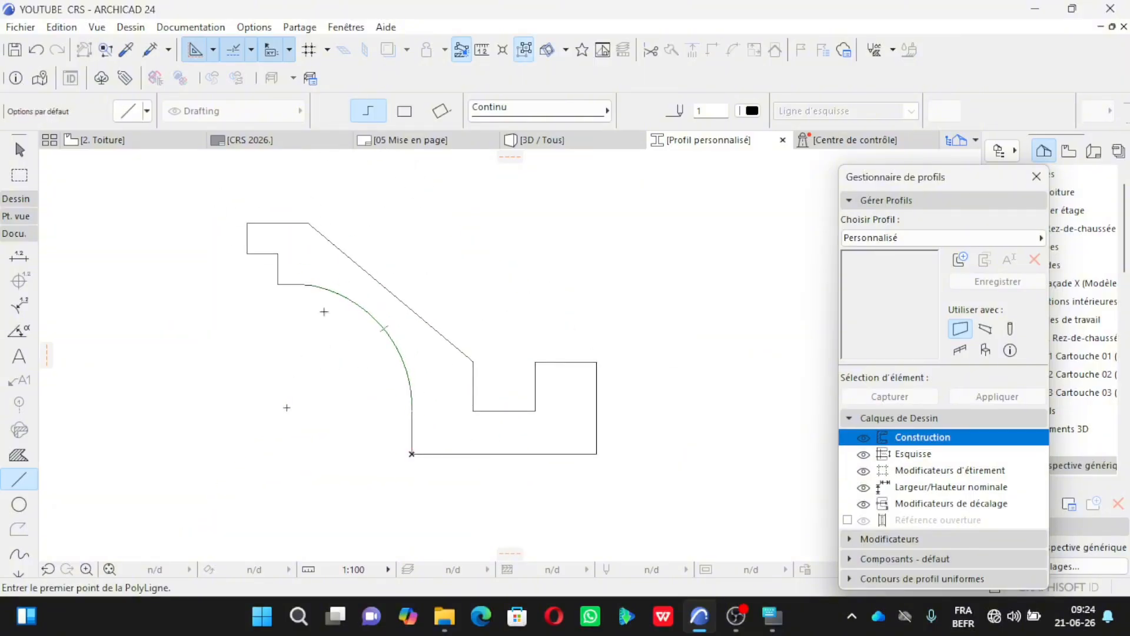
Step: Fill the closed outline with a Brique alvéolée hatch using the Fill tool
scroll(270, 334, down, 2)
scroll(293, 343, up, 2)
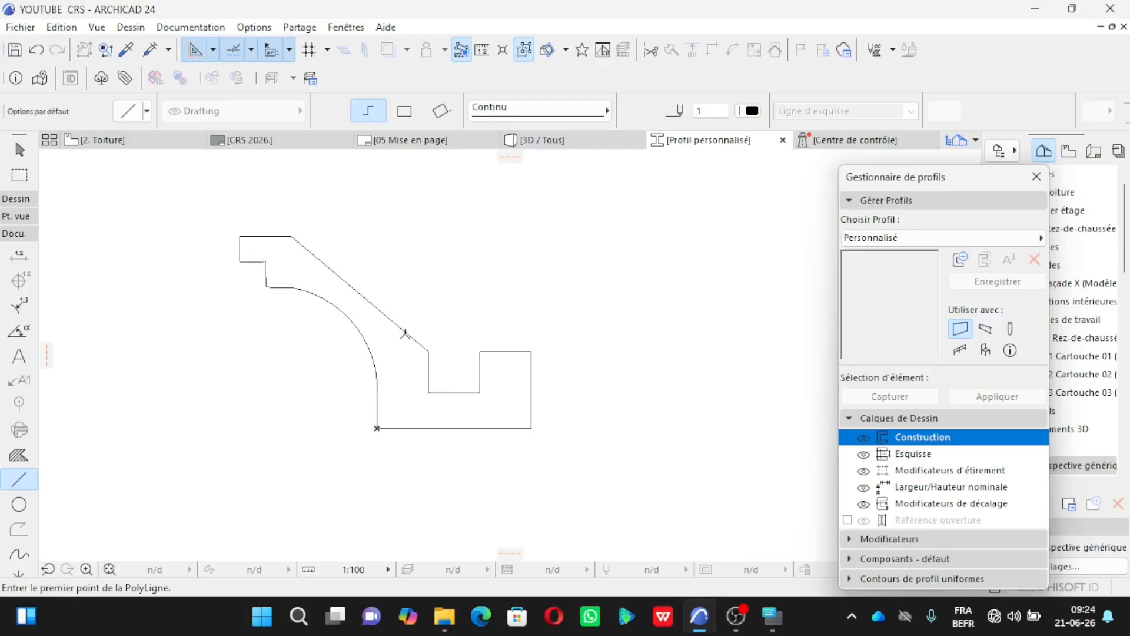
scroll(405, 333, up, 2)
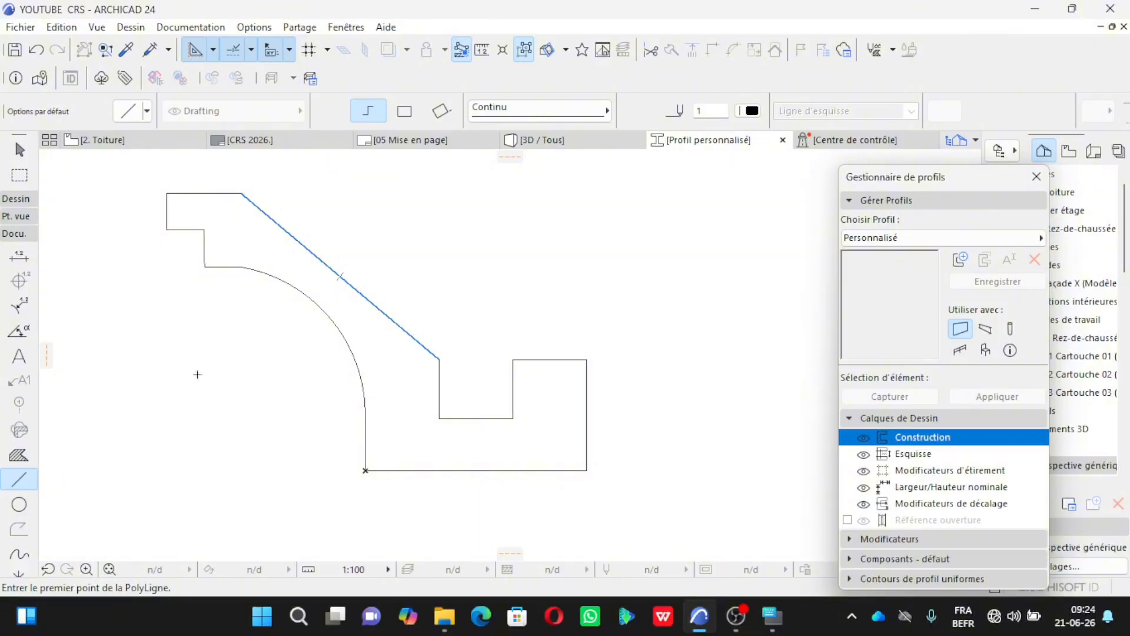
click(17, 455)
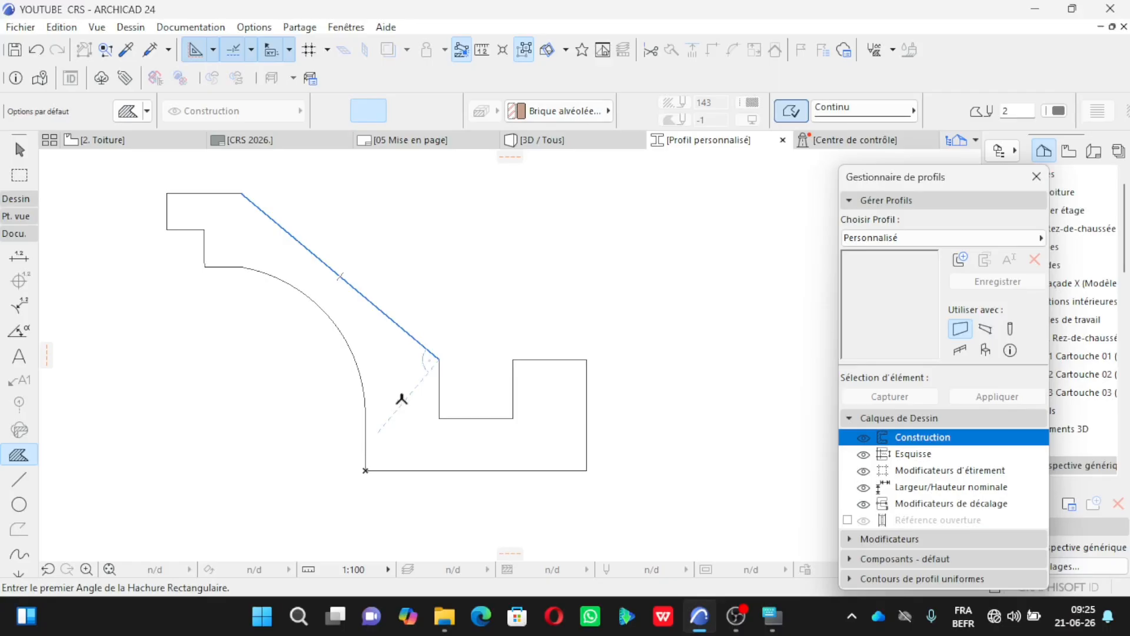
click(397, 382)
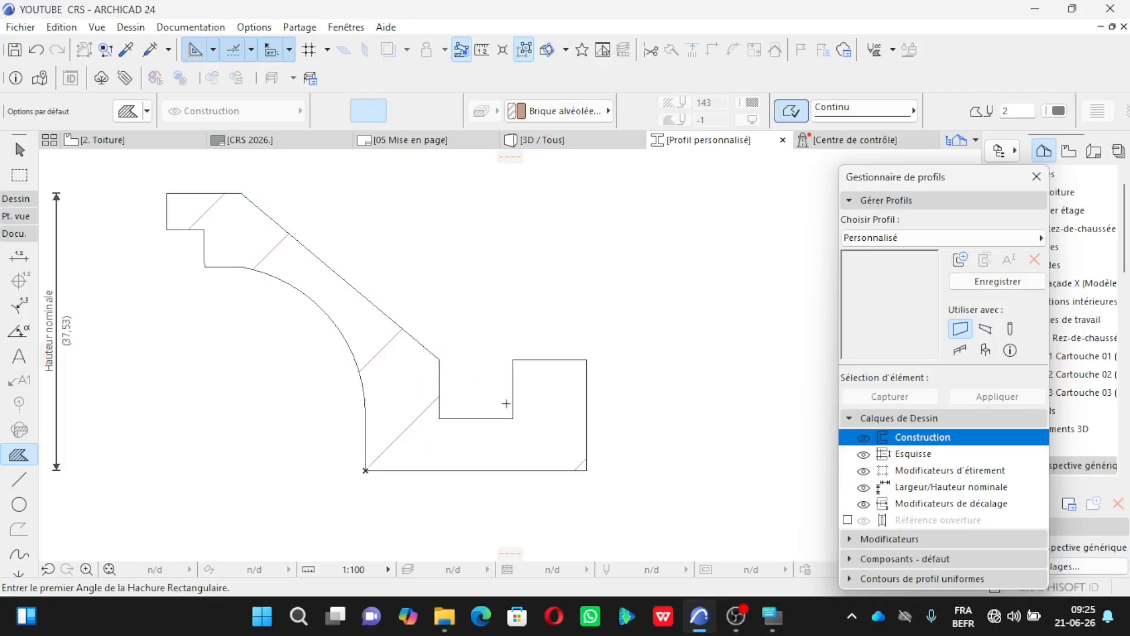
key(Escape)
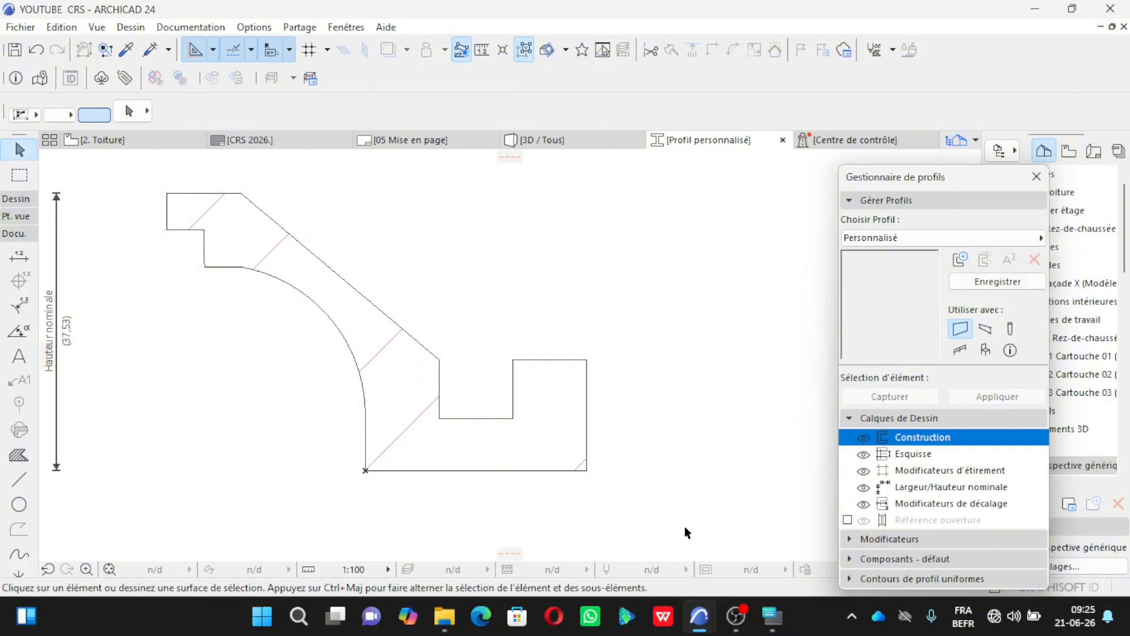
Step: Select the whole profile drawing and move it 20 horizontally to the left, using its lower-right corner as the base point
drag(685, 527, 154, 187)
key(ctrl+a)
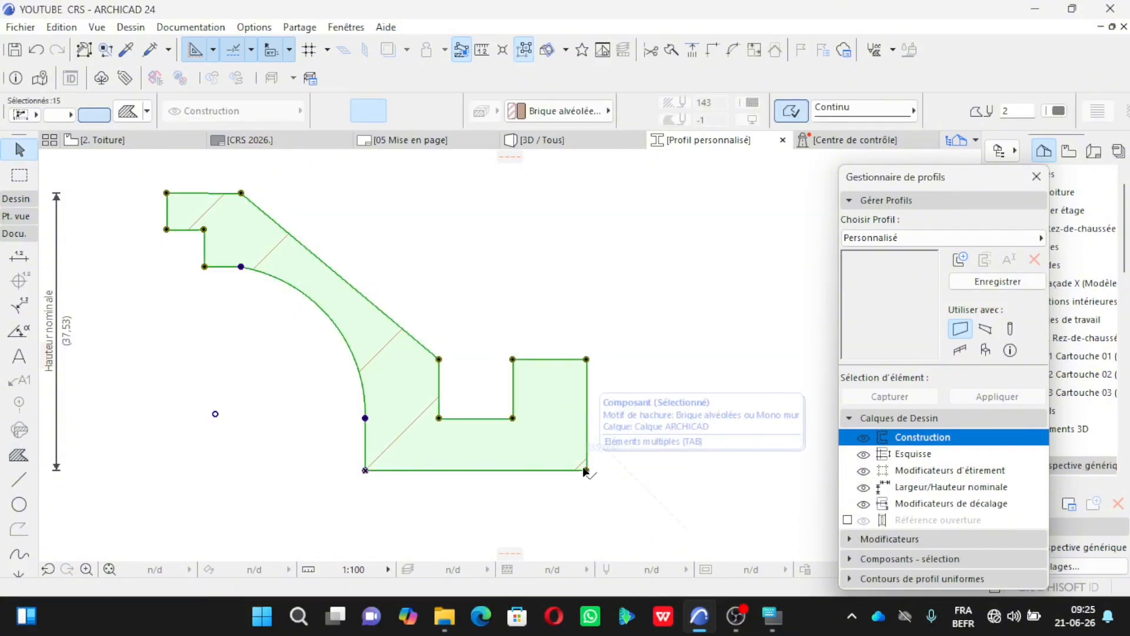
click(586, 471)
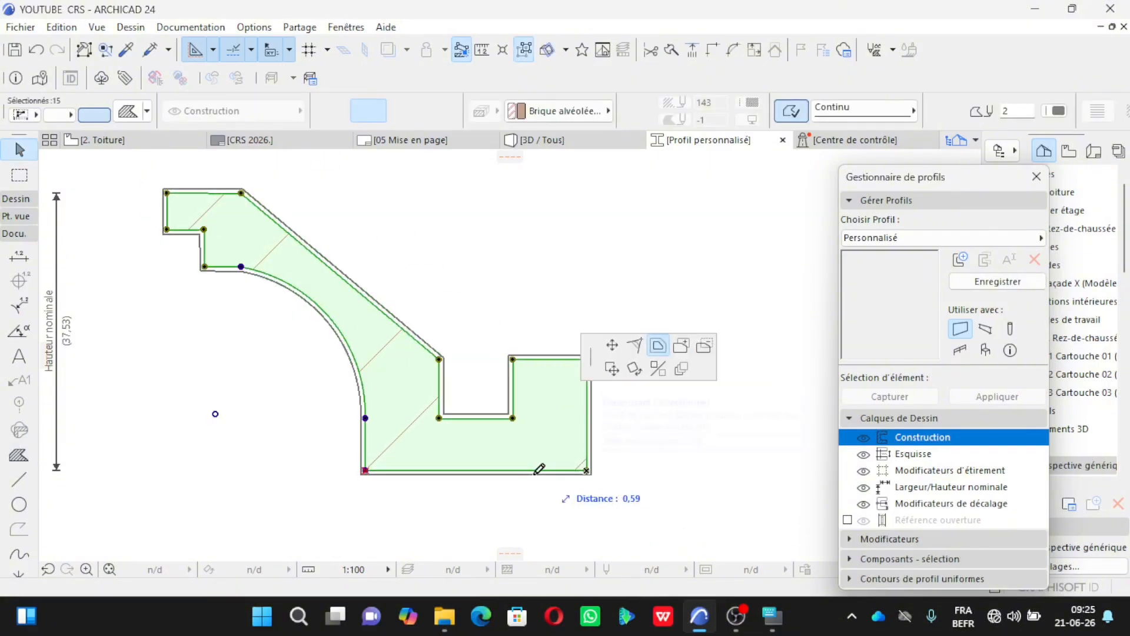
click(613, 369)
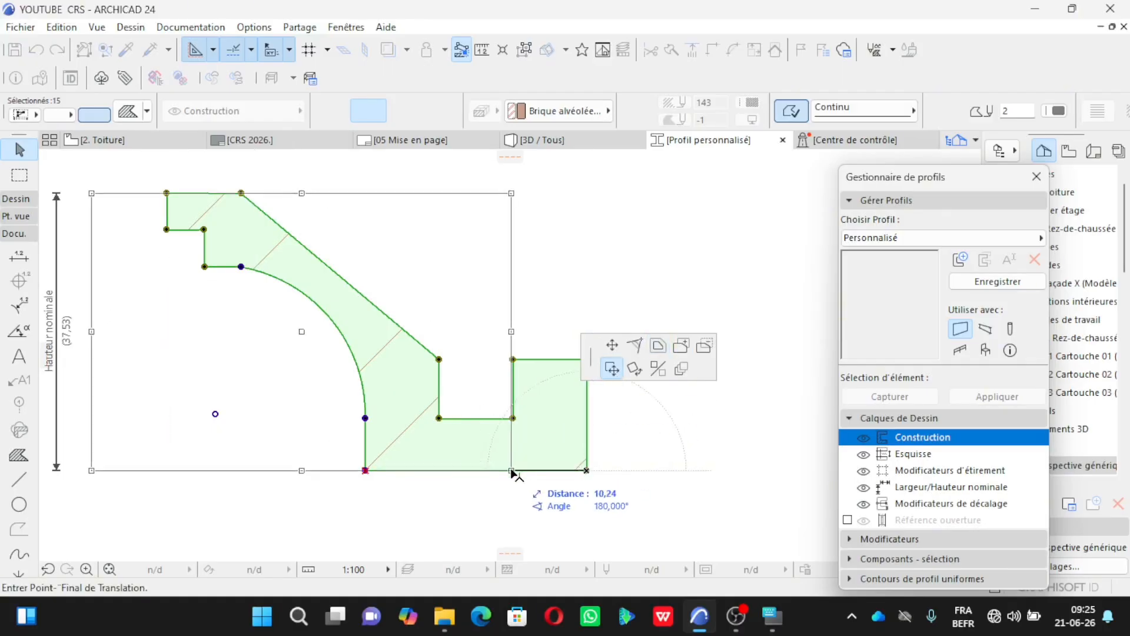
text(2)
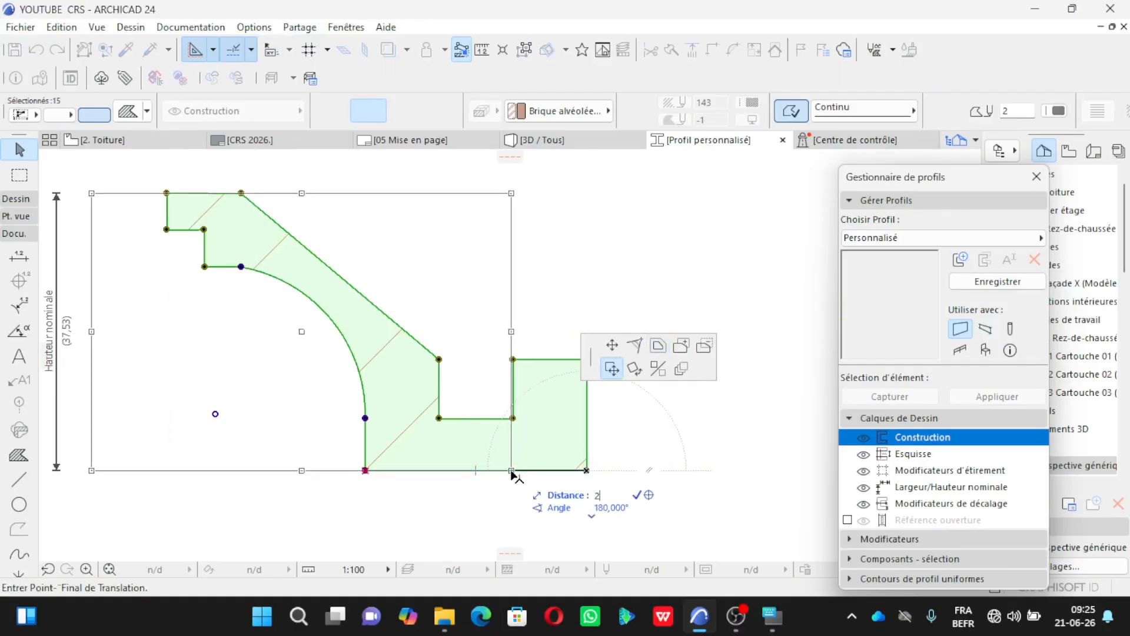
text(0)
key(Return)
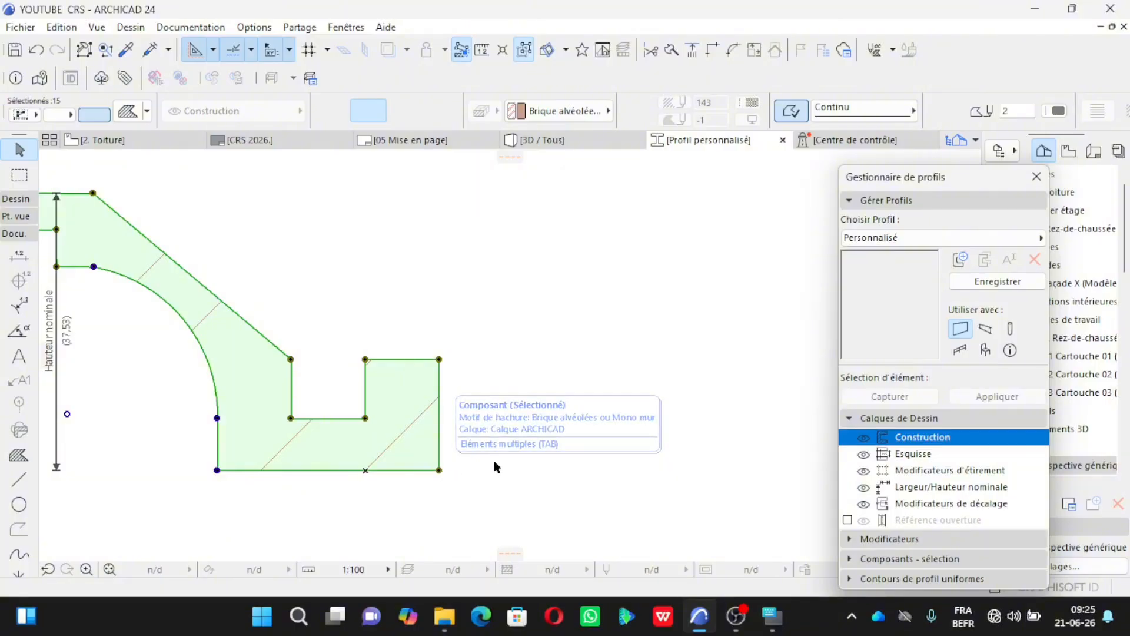
Step: Save the custom profile under the name VVVVV
scroll(525, 443, down, 2)
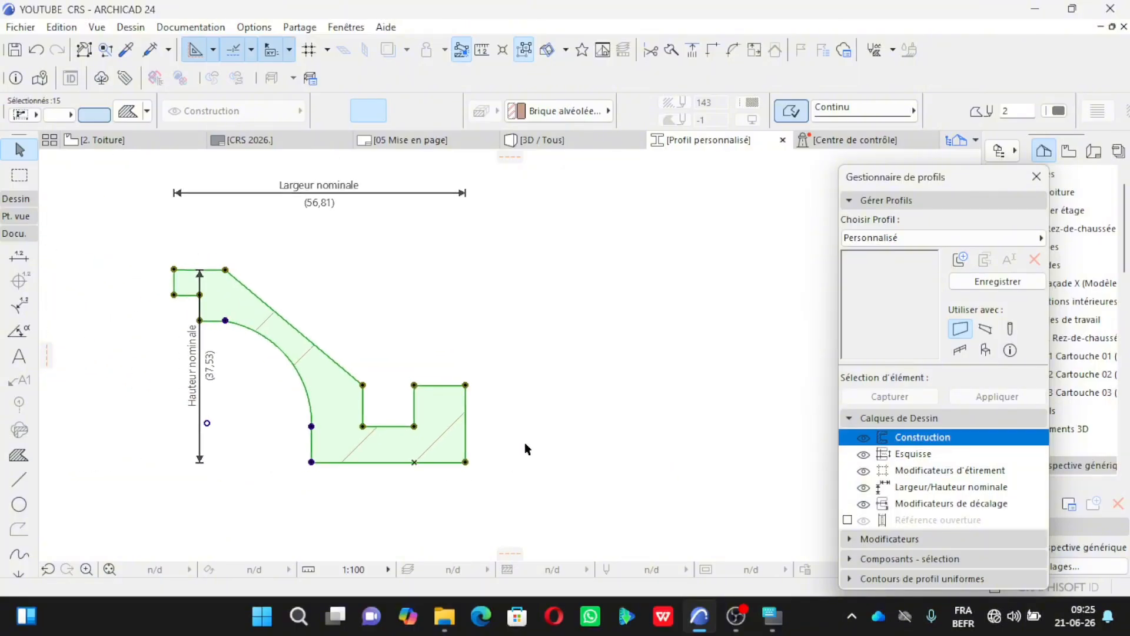
click(997, 282)
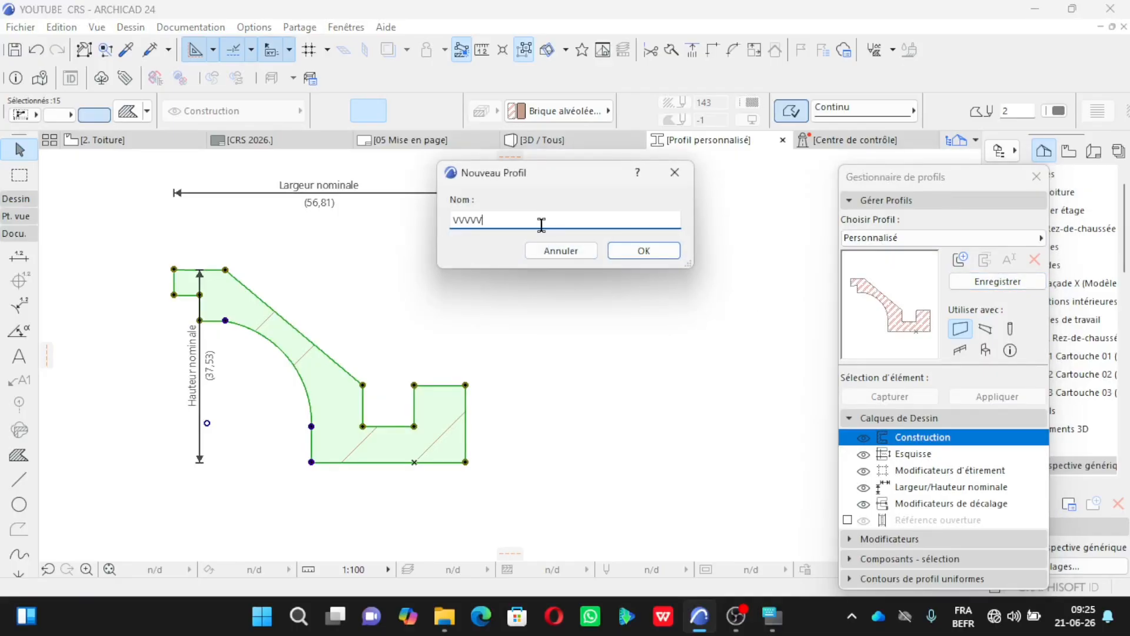
click(643, 251)
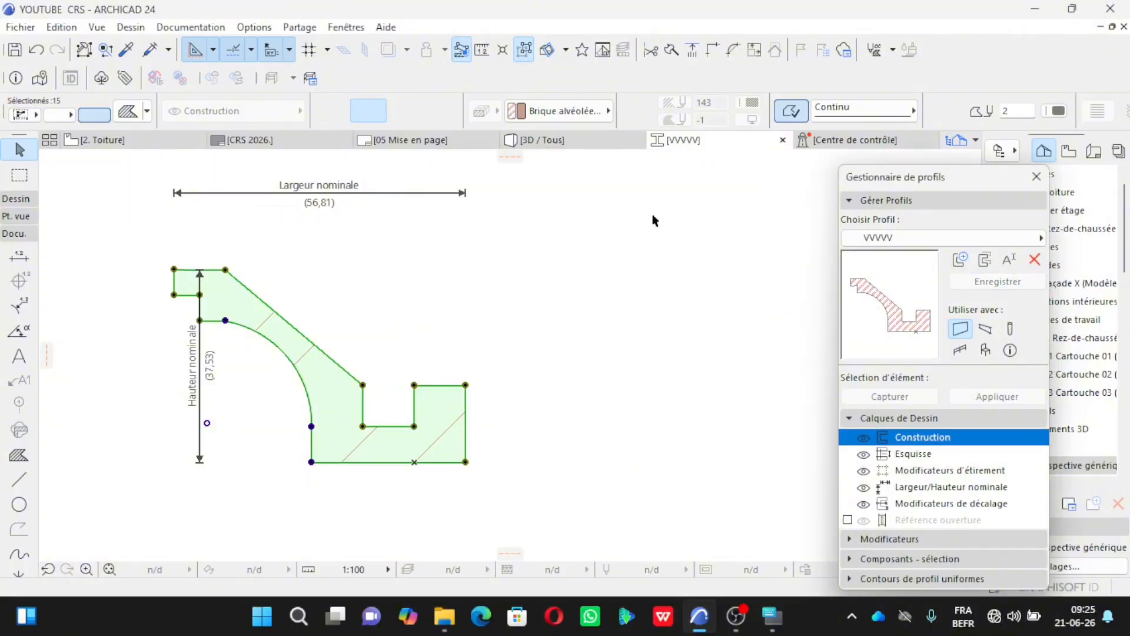
Step: In the 2. Toiture plan, open the Wall tool's default settings and assign the complex profile VVVVV
click(128, 138)
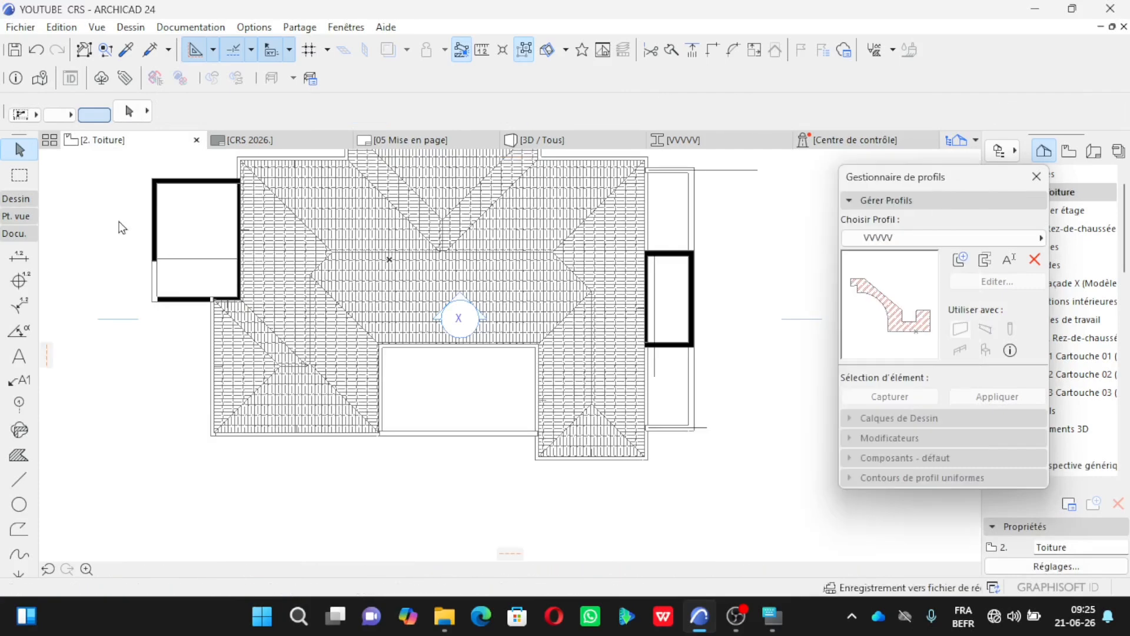
click(13, 200)
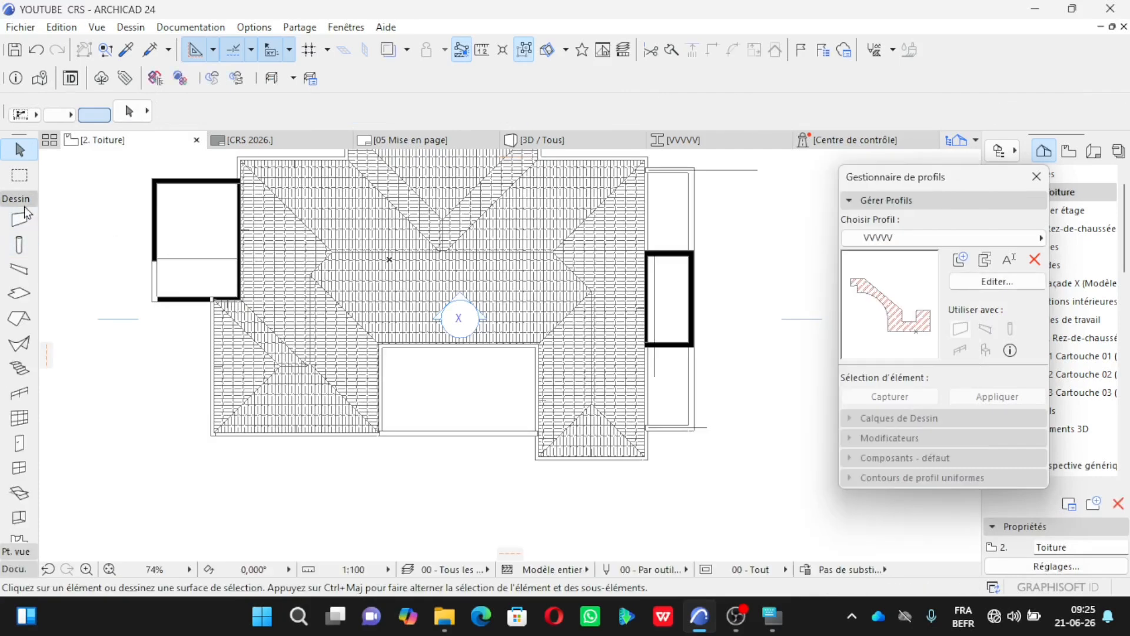
click(11, 223)
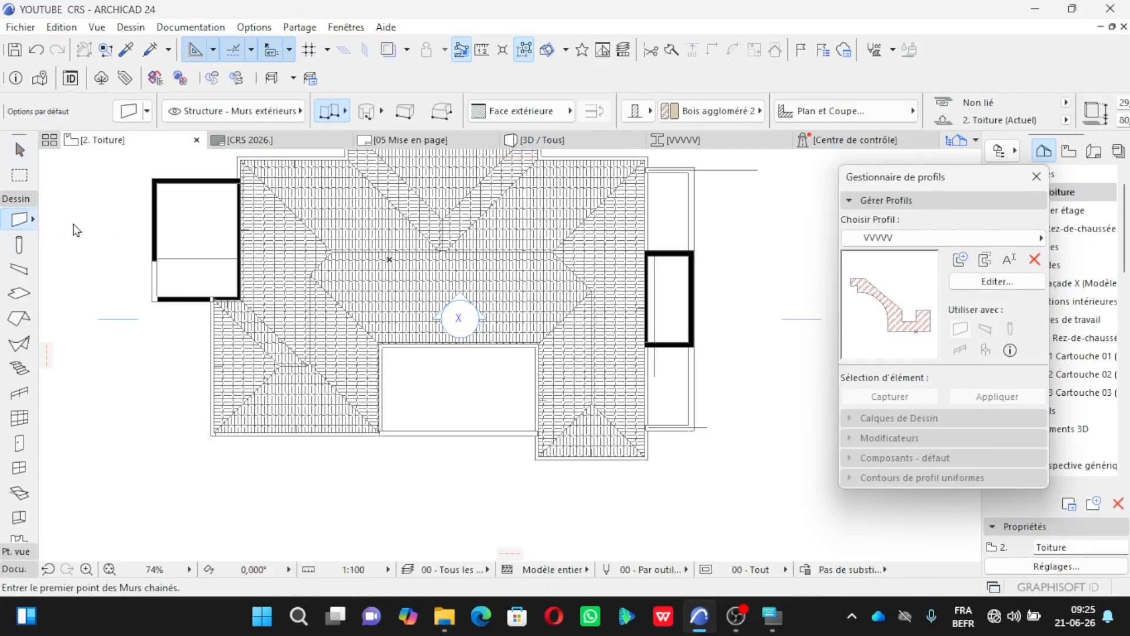
key(ctrl+t)
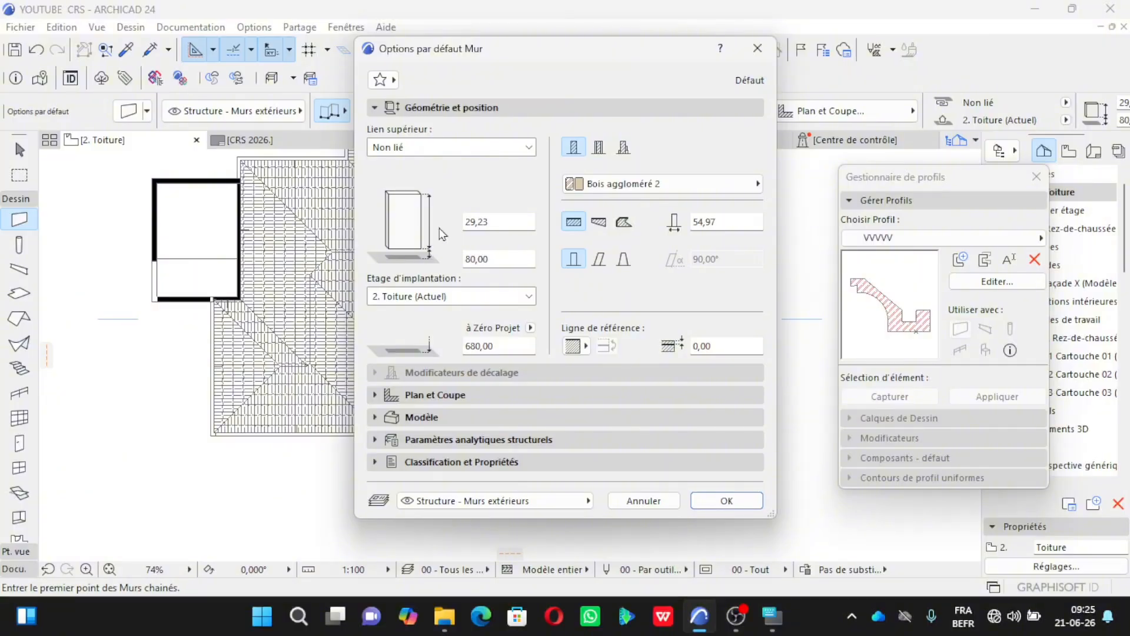
click(624, 147)
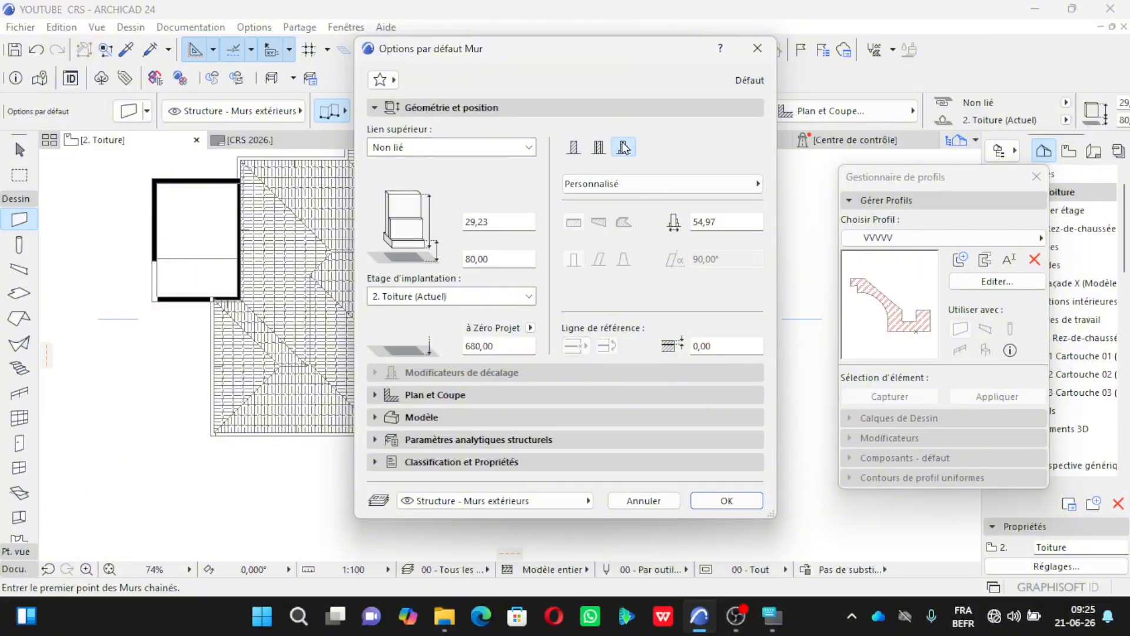
click(634, 183)
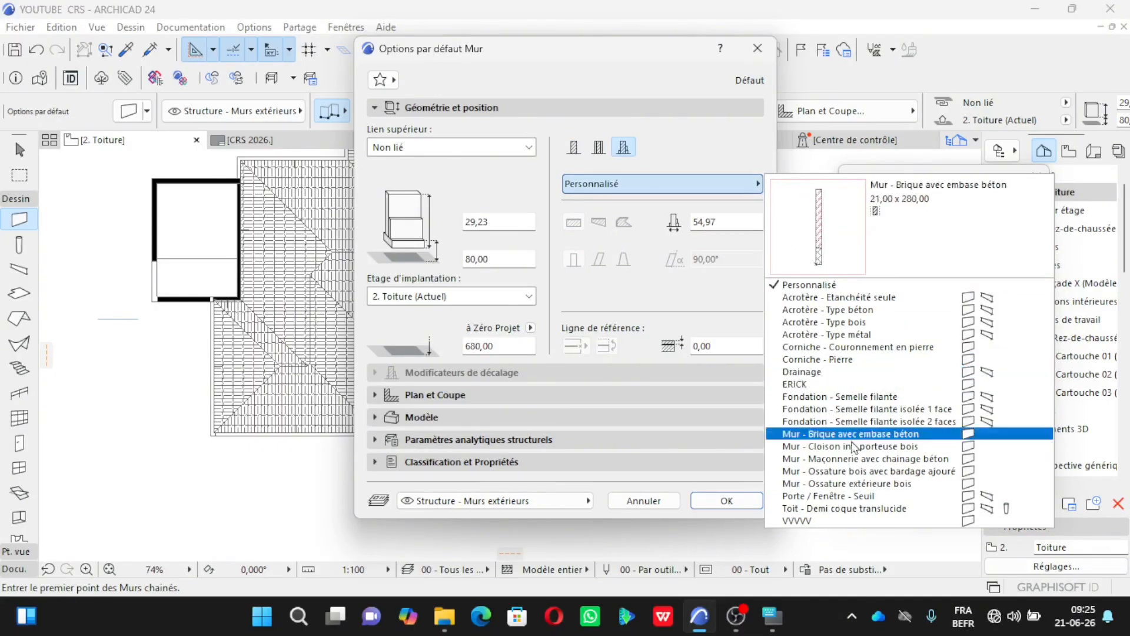
click(827, 522)
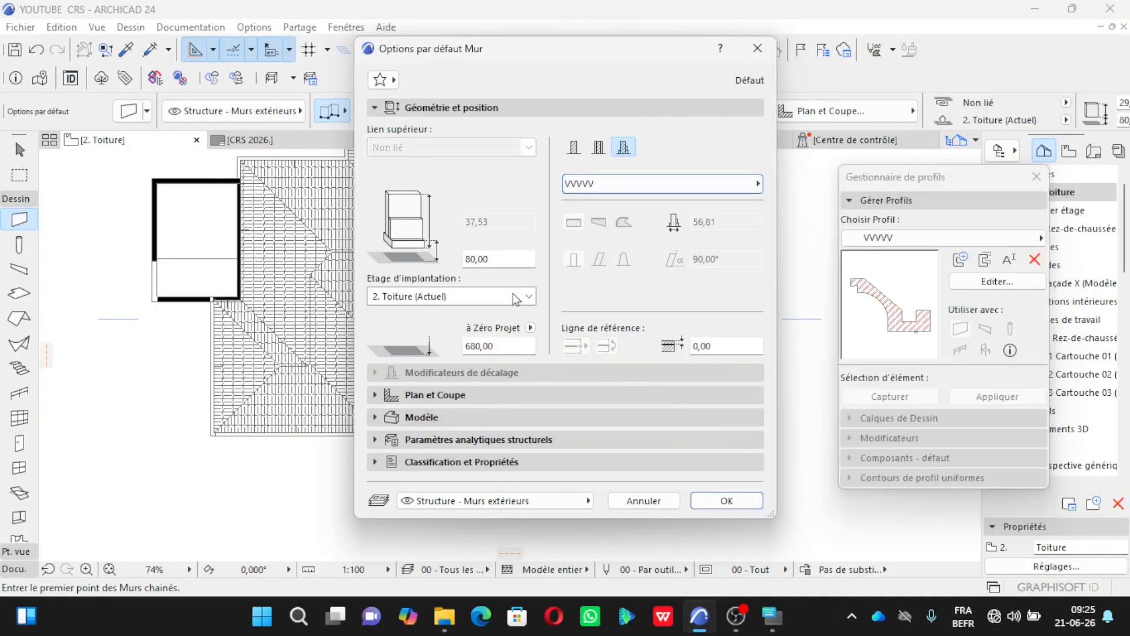
Step: Enable the first surface override with Enduit - Blanc nature, linked to the second surface, and accept the wall defaults
click(500, 253)
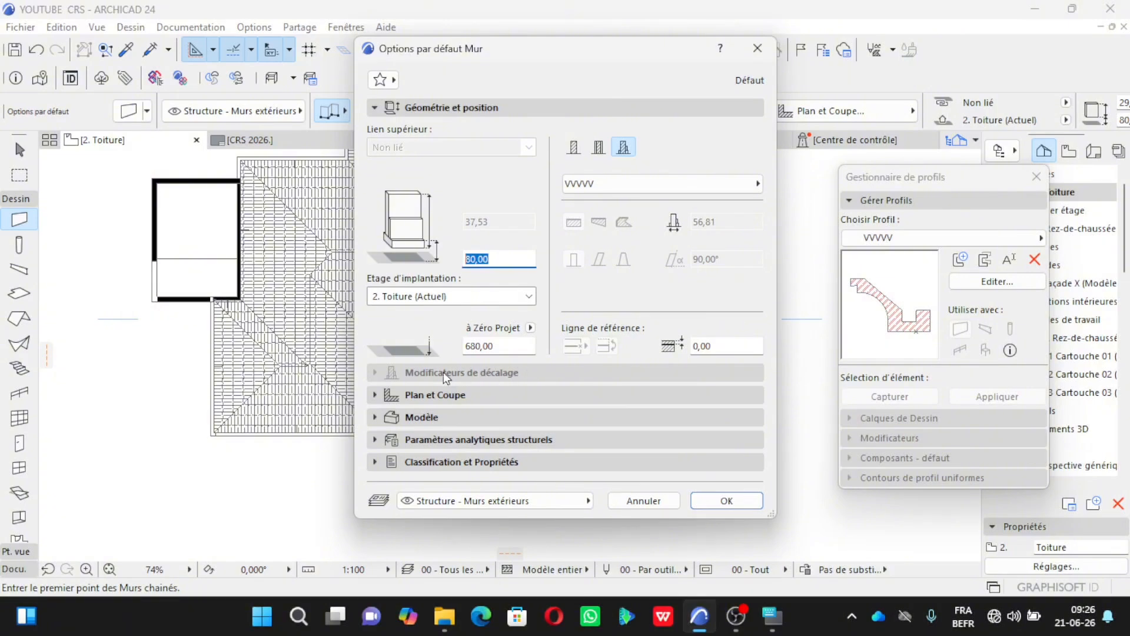
click(432, 402)
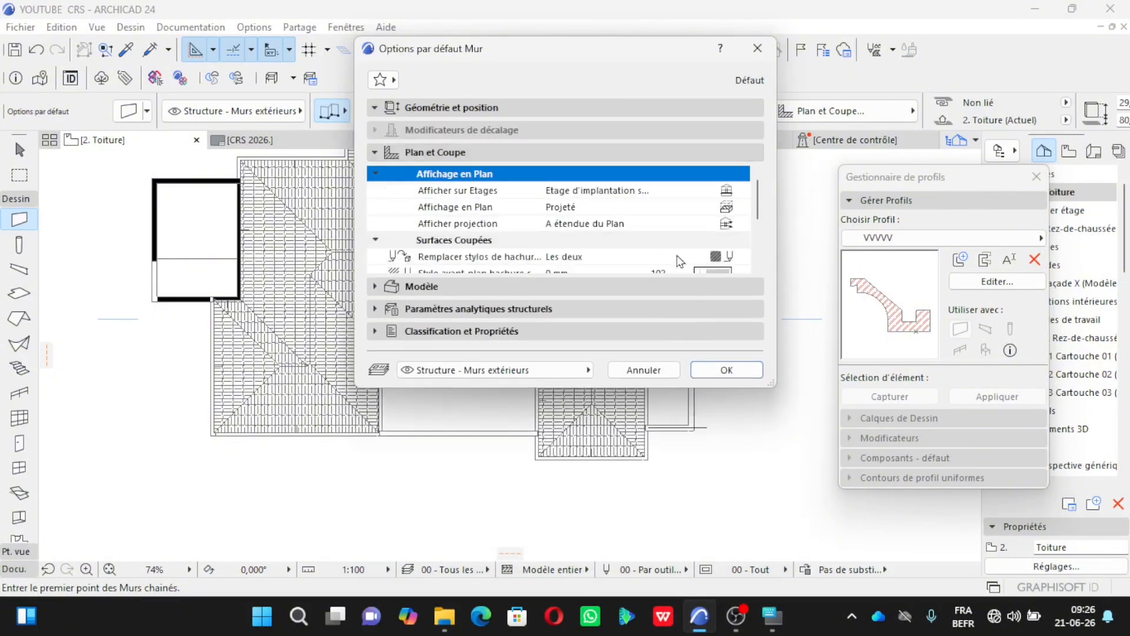
scroll(674, 235, down, 3)
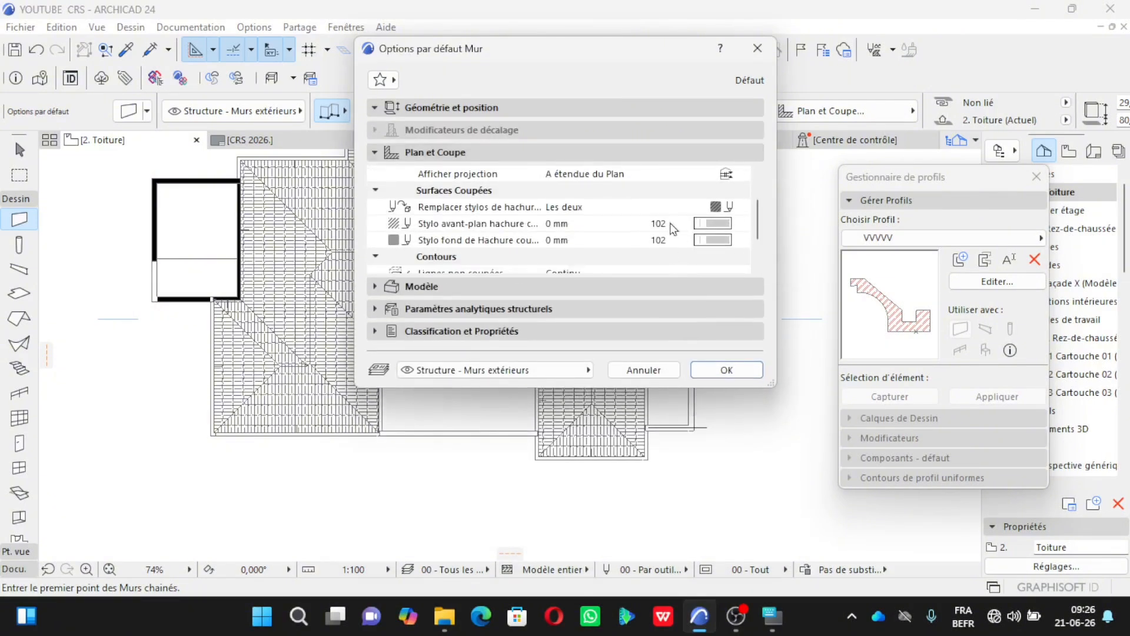
scroll(670, 226, down, 3)
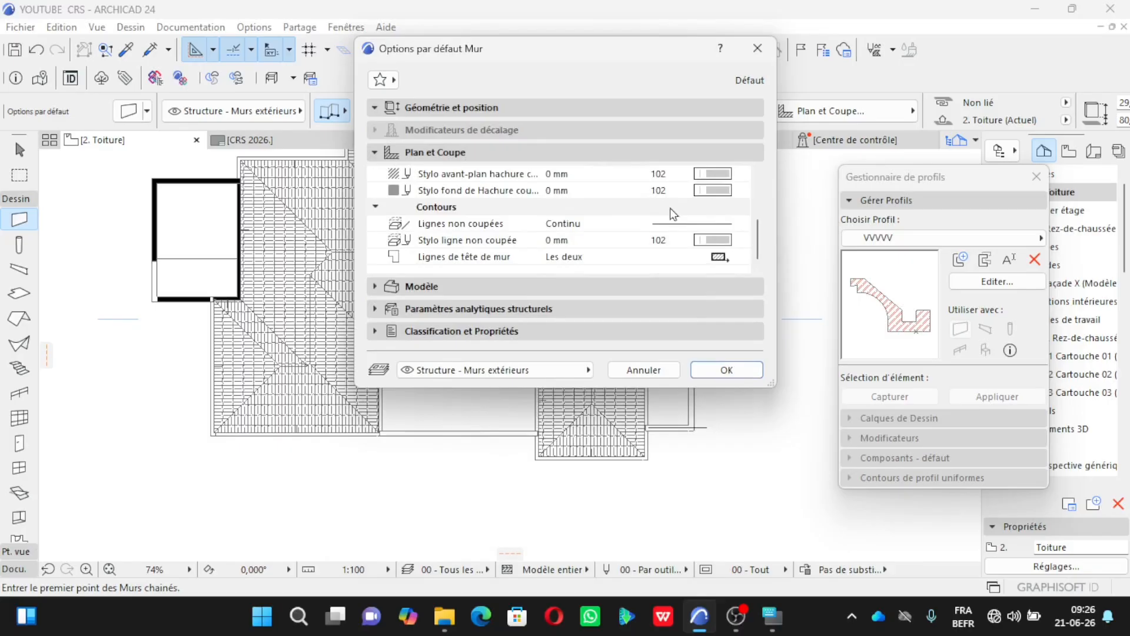
click(455, 291)
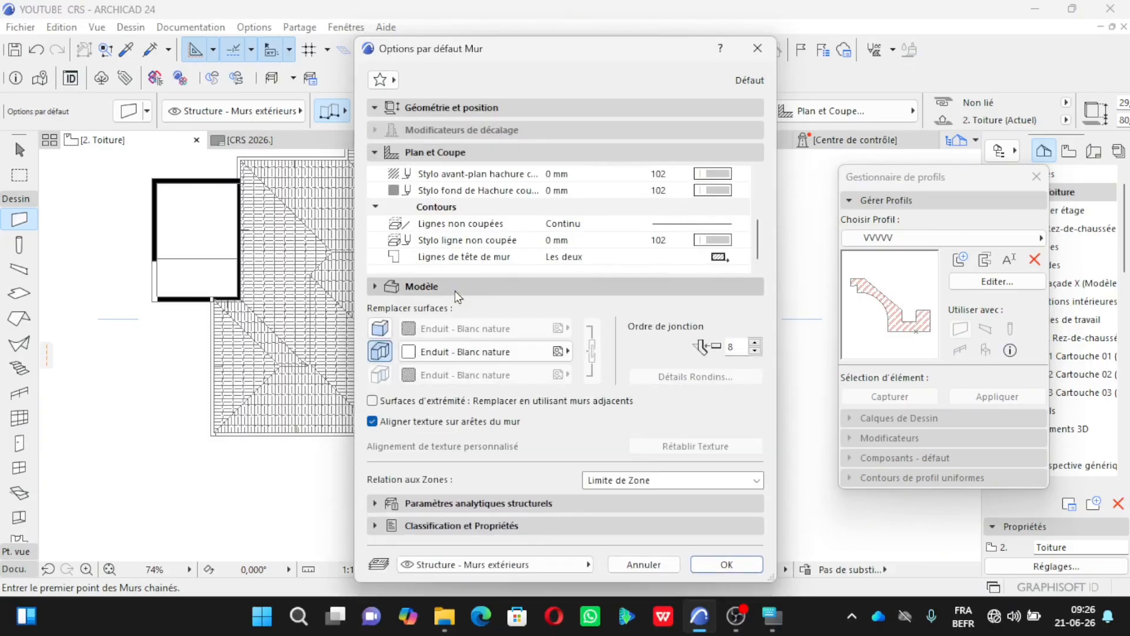
click(384, 330)
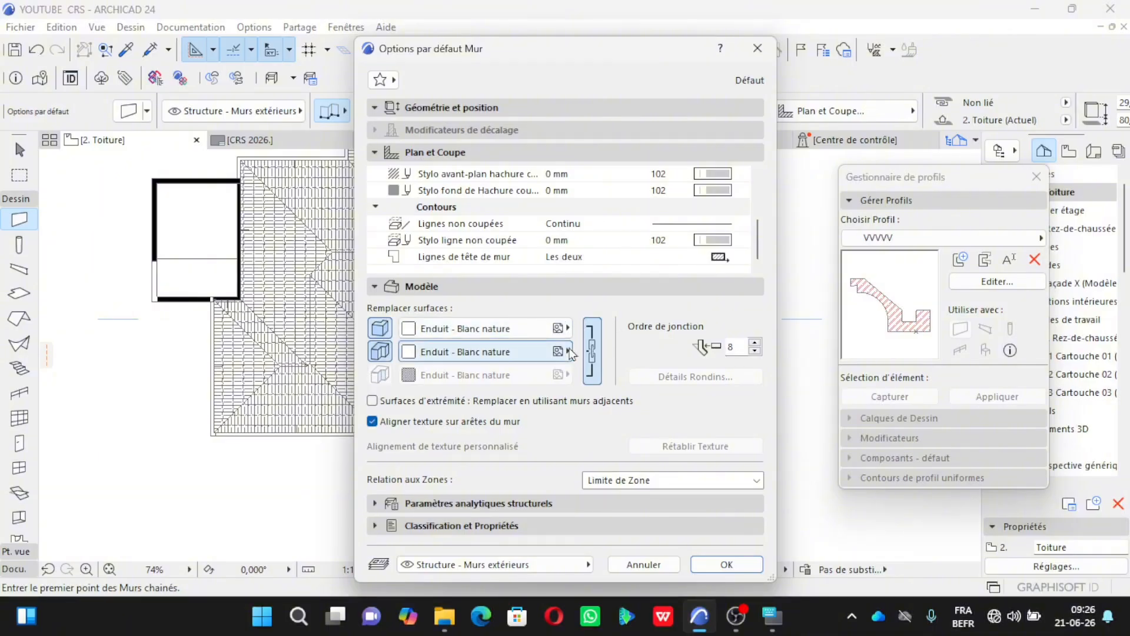
click(593, 351)
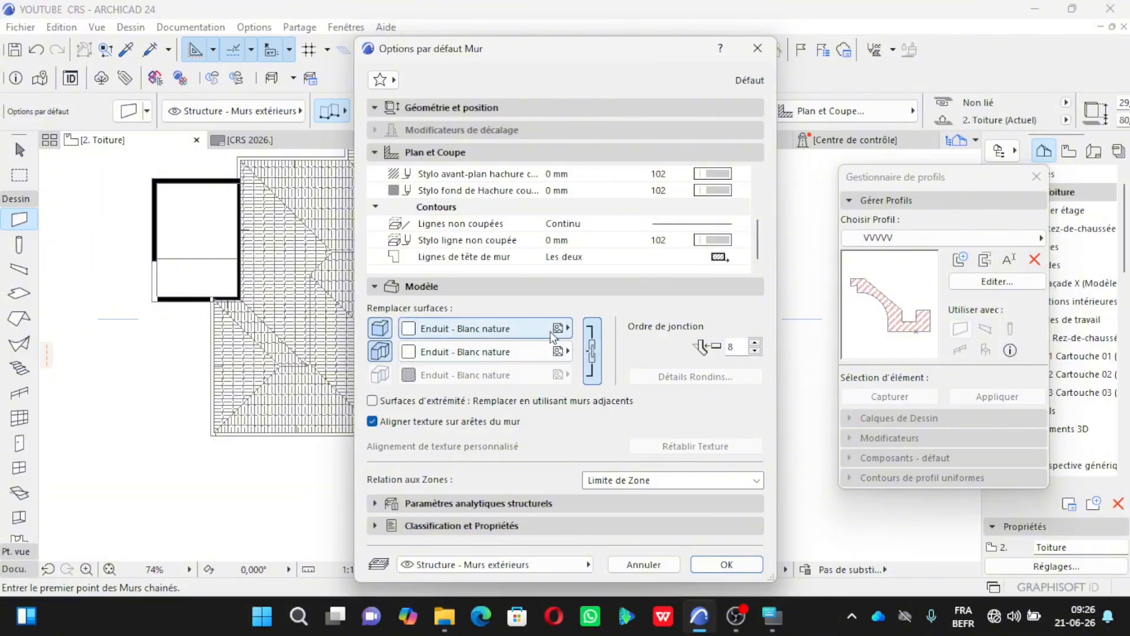
click(714, 566)
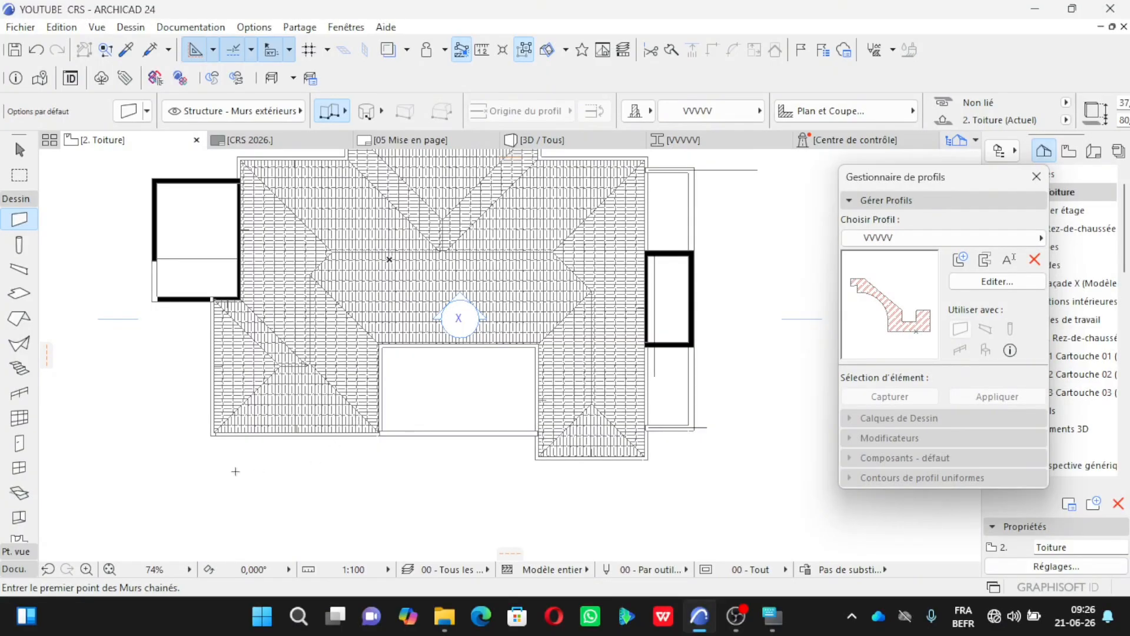
Step: Start the chained VVVVV wall at the roof's lower-left corner and run it up the outer edge to the black-walled room's lower wall
scroll(236, 471, up, 7)
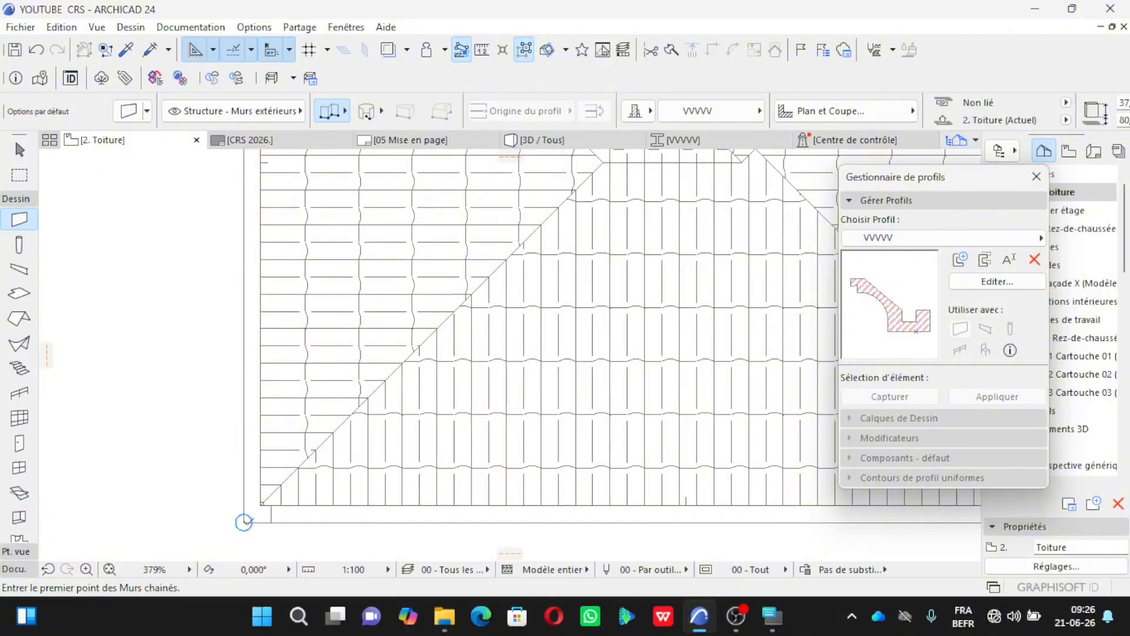
click(244, 522)
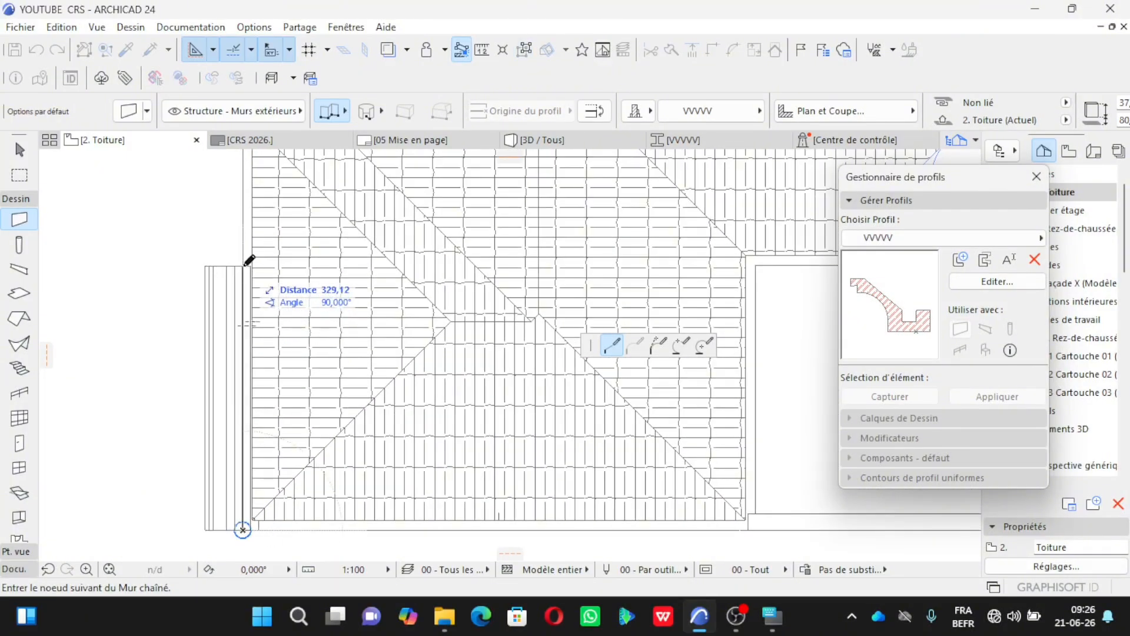
scroll(262, 400, down, 2)
scroll(245, 247, up, 4)
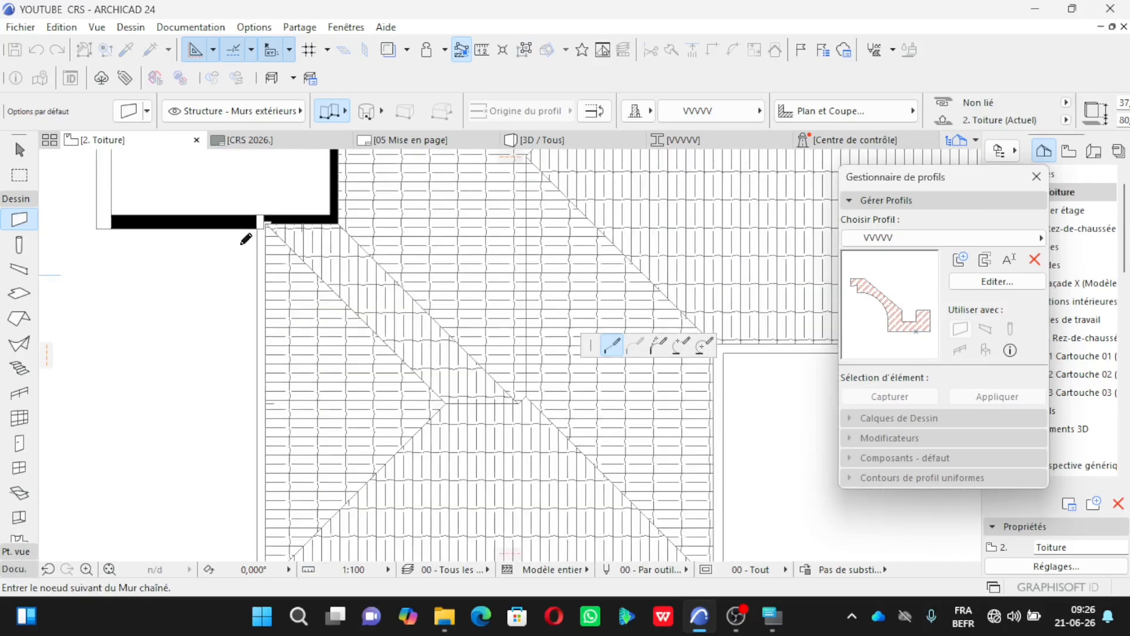
scroll(253, 303, down, 1)
scroll(259, 283, up, 3)
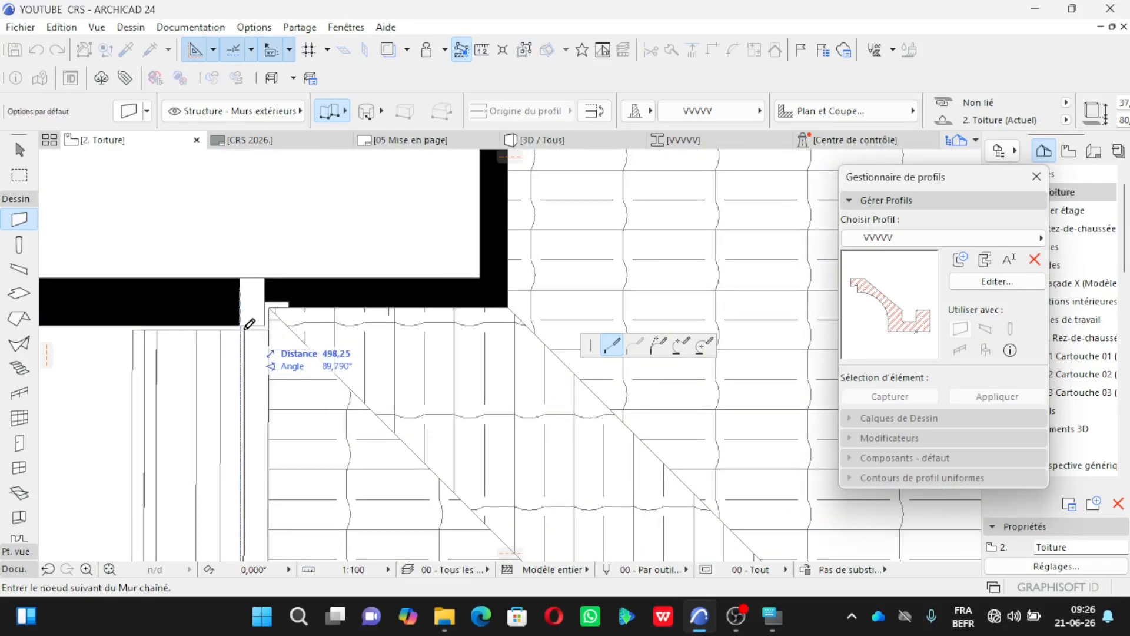
click(295, 308)
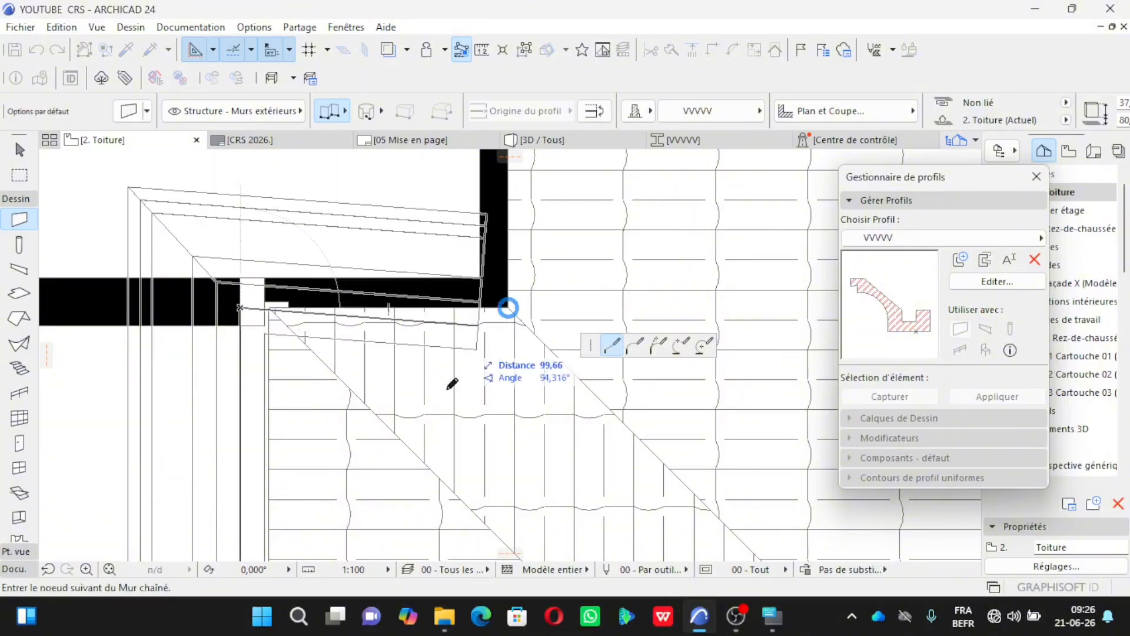
click(508, 308)
scroll(449, 424, down, 3)
scroll(480, 406, down, 5)
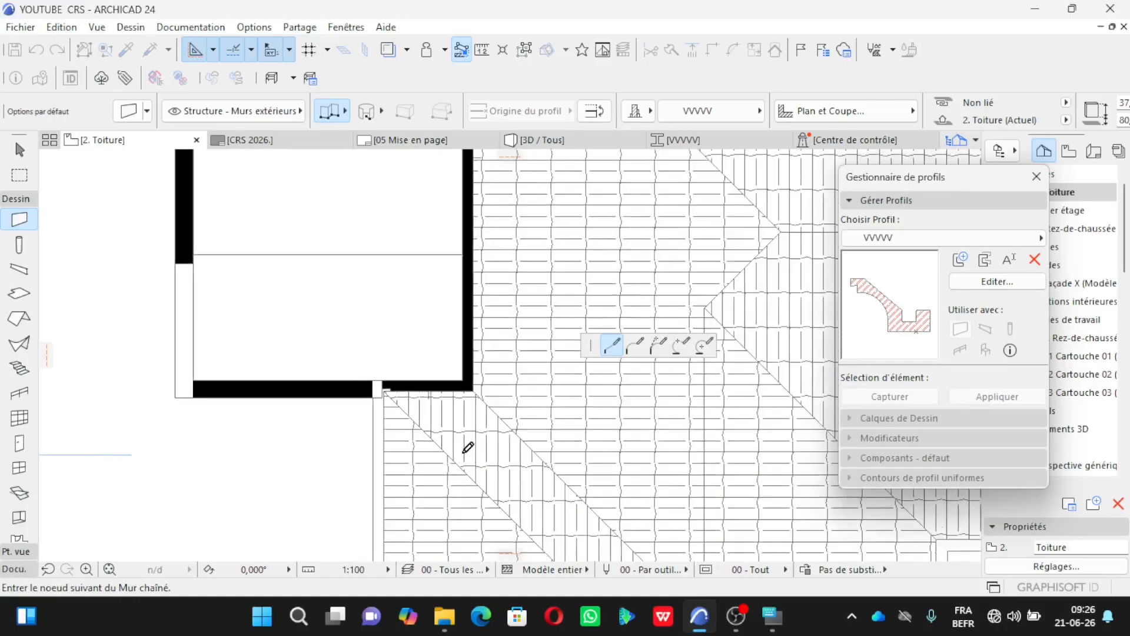
scroll(462, 267, up, 2)
scroll(461, 268, up, 5)
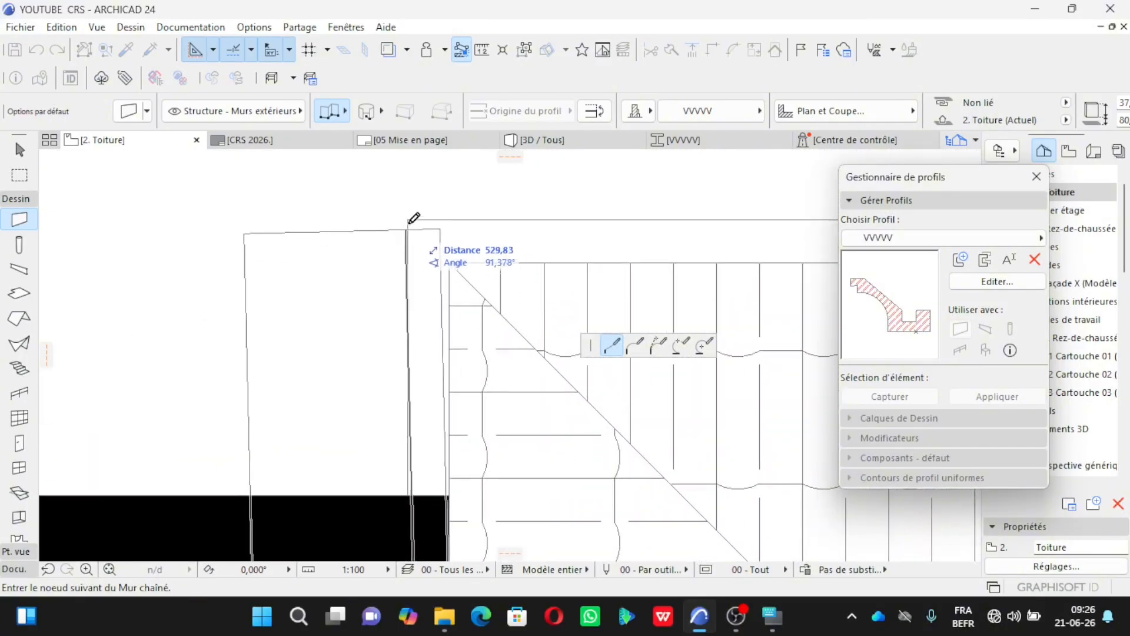
scroll(421, 209, down, 5)
scroll(426, 229, down, 4)
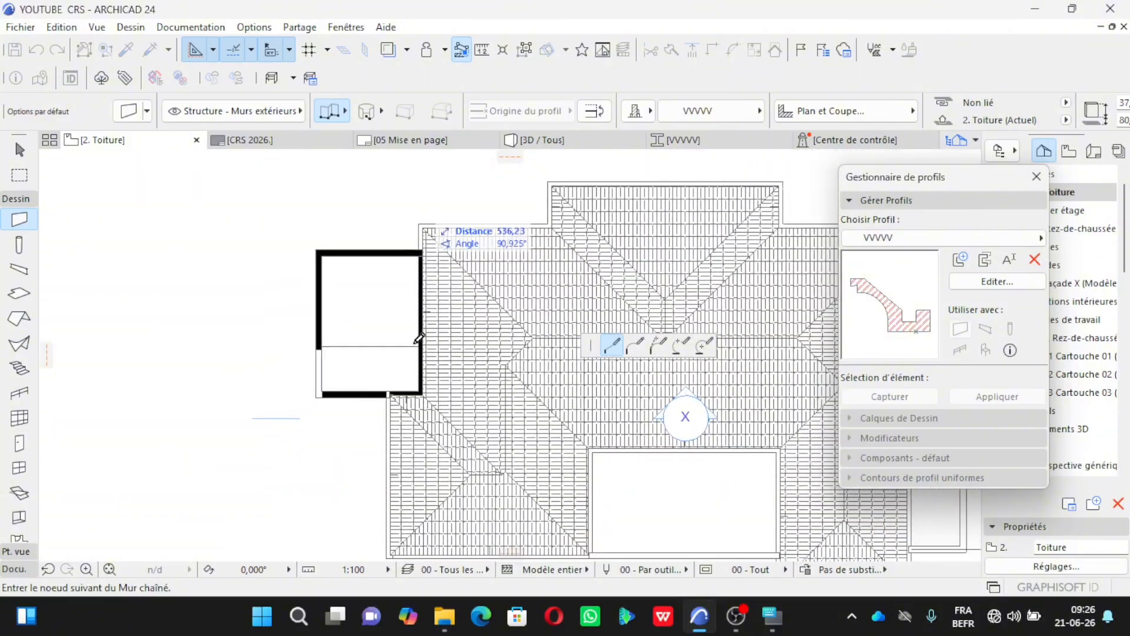
scroll(424, 382, up, 5)
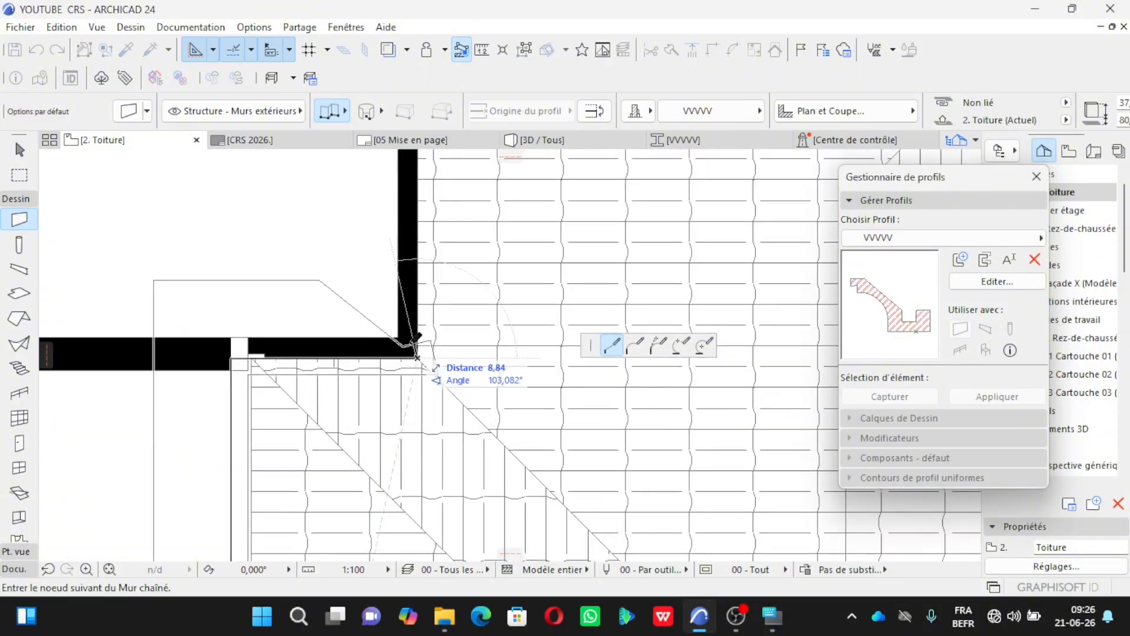
key(BackSpace)
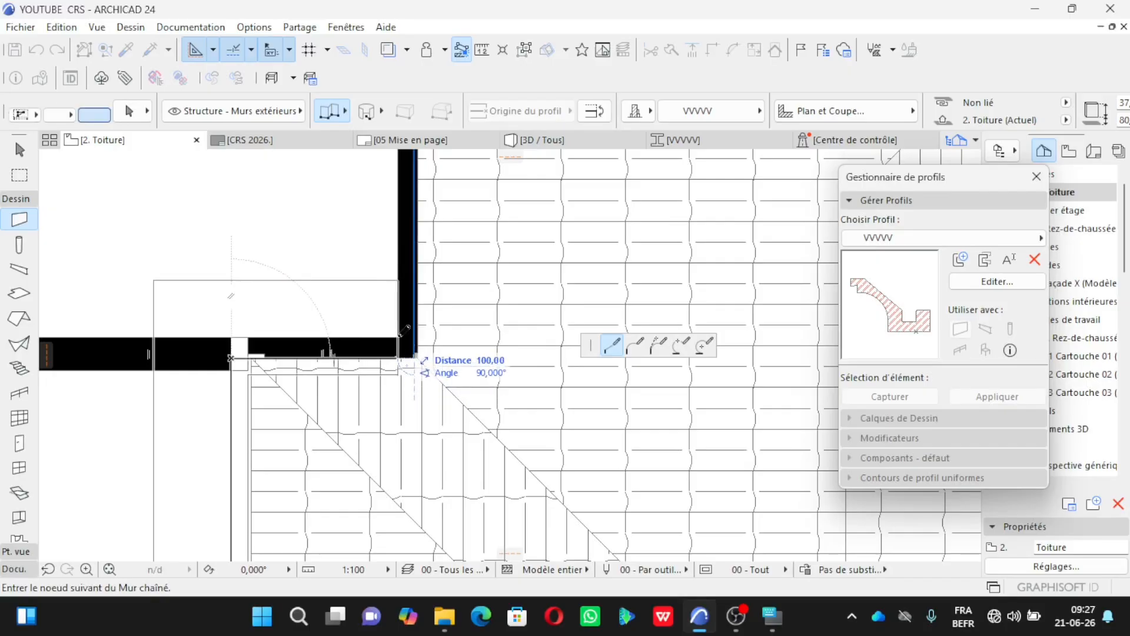
Step: Continue the wall chain 100 to the right, up to the roof's upper-left corner, 400 along the eave and 130 up the projection
scroll(415, 439, down, 5)
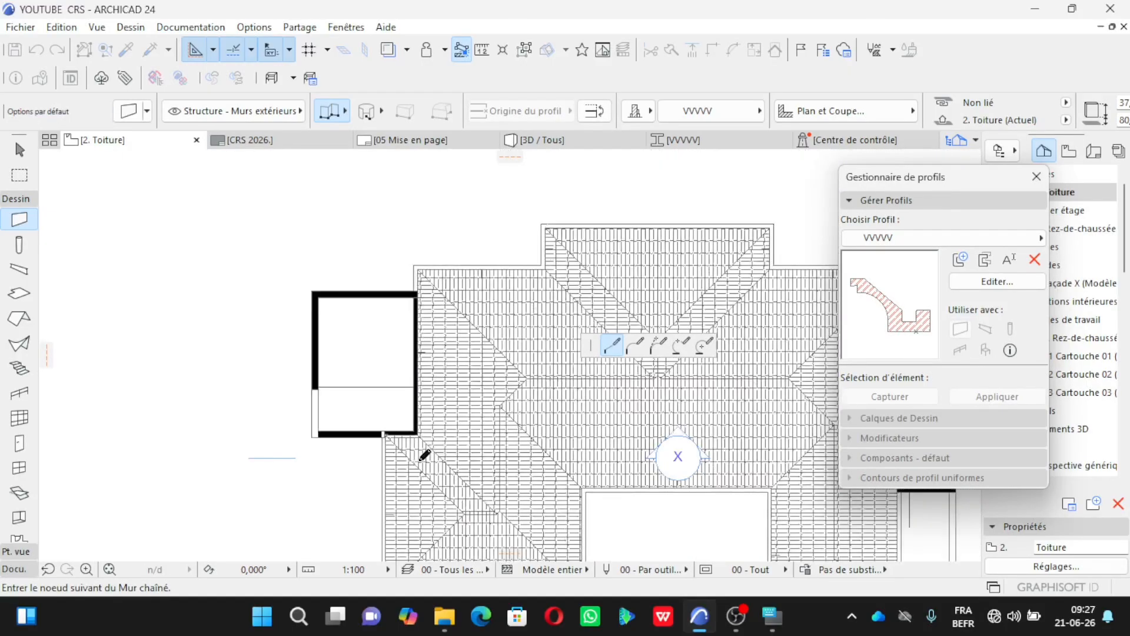
scroll(407, 301, up, 5)
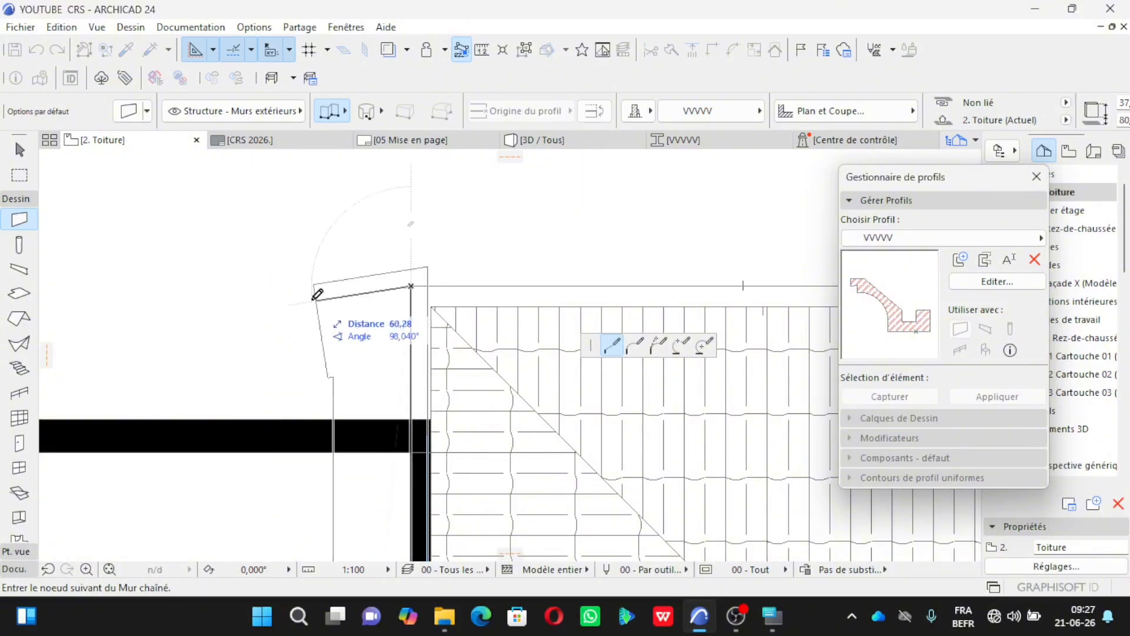
scroll(318, 292, down, 4)
scroll(280, 323, up, 5)
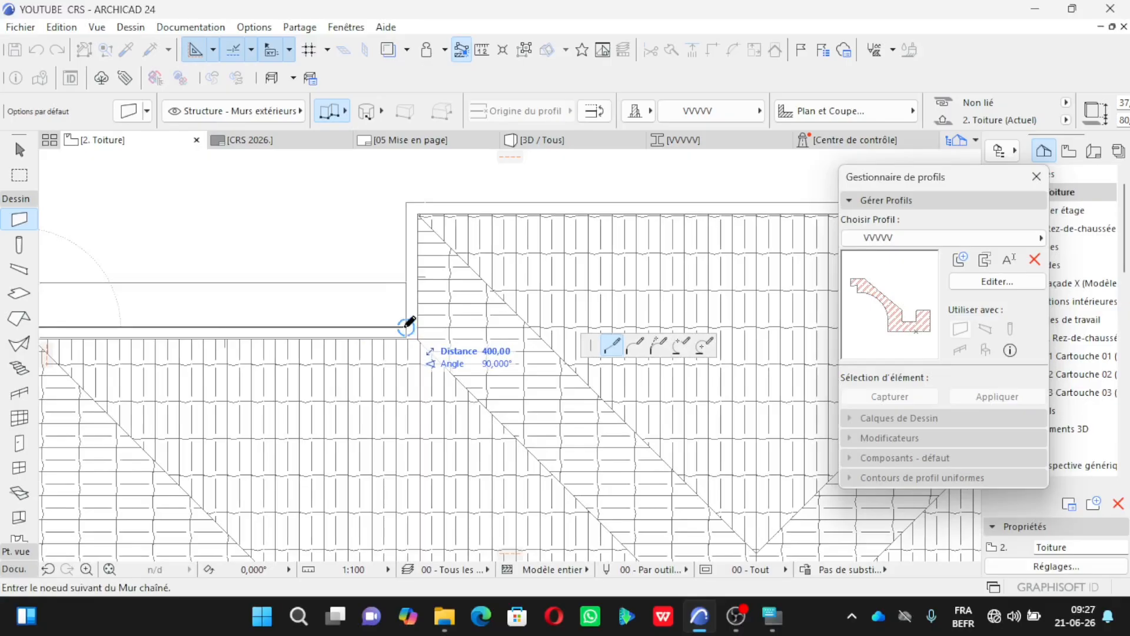
click(407, 326)
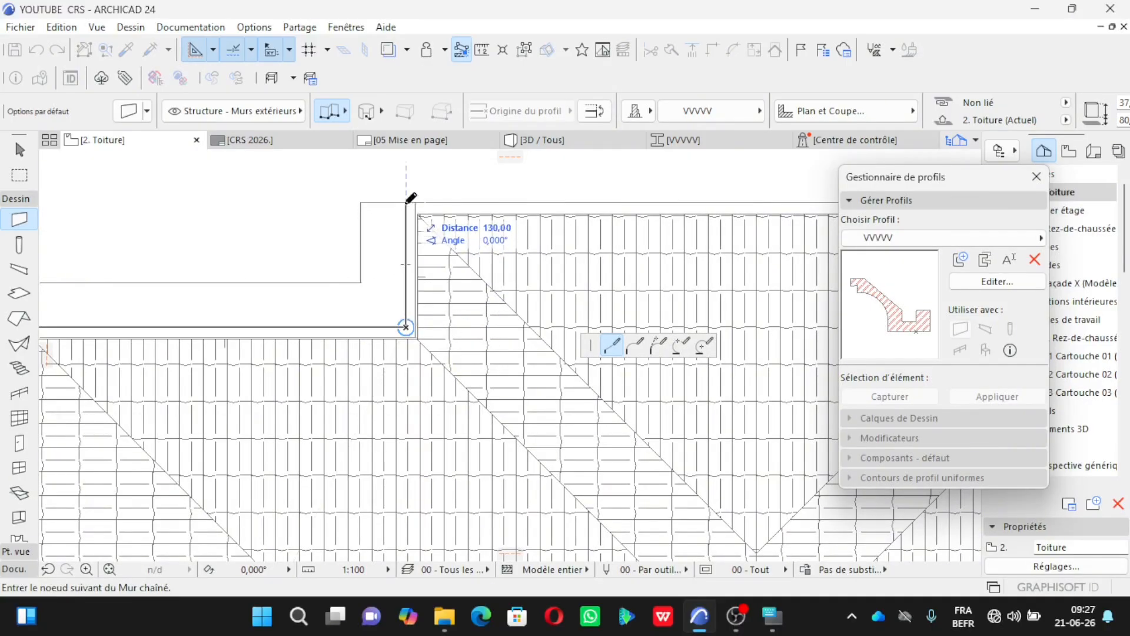
click(406, 203)
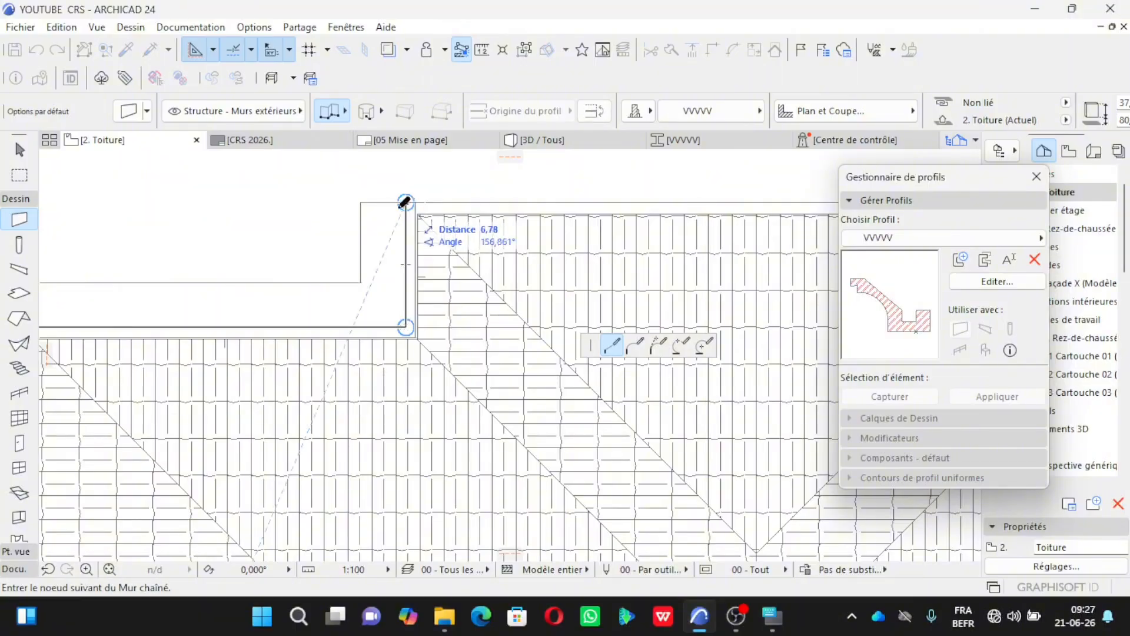
Step: Continue the wall chain across the projection's upper edge, down its right side and along the eave to the roof's upper-right corner
scroll(220, 253, down, 5)
scroll(621, 254, up, 6)
scroll(583, 248, up, 1)
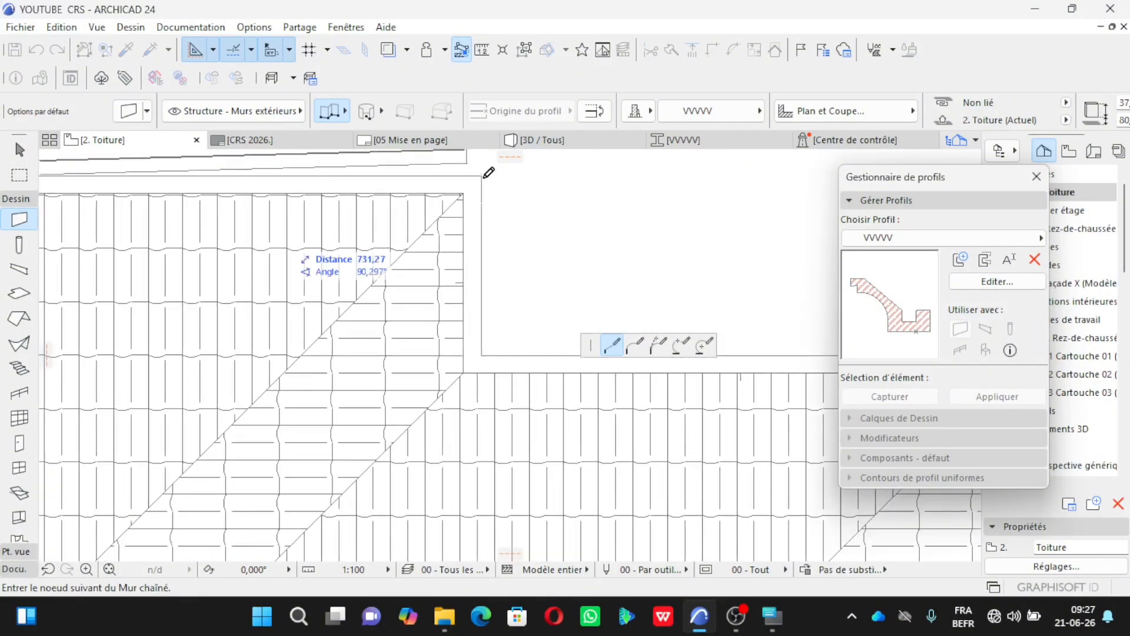
click(482, 176)
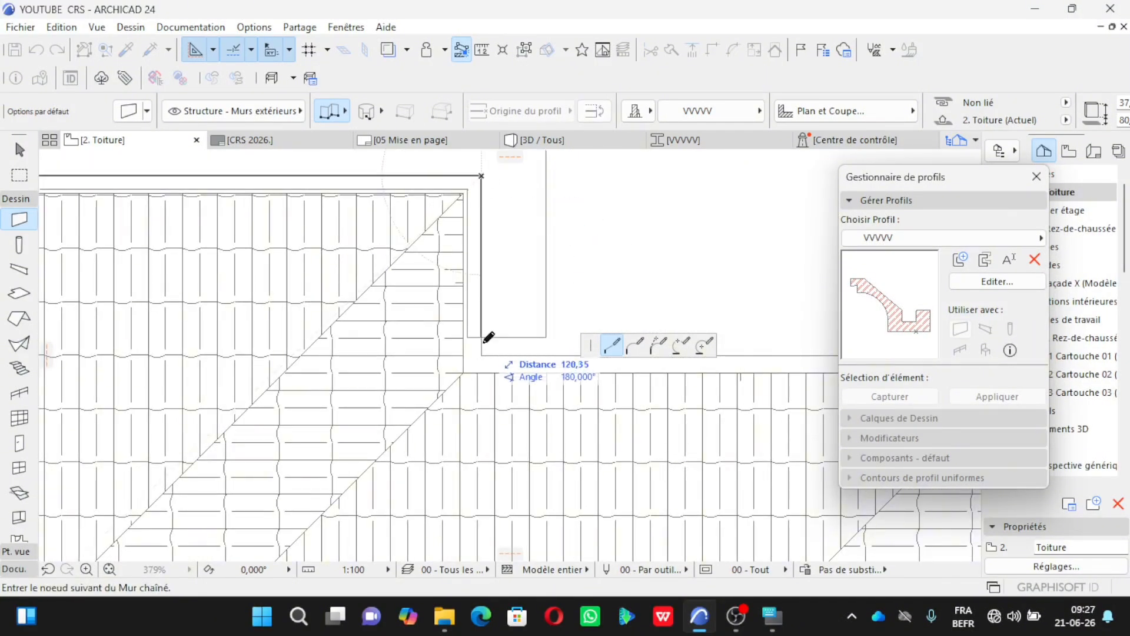
double_click(483, 355)
click(484, 354)
scroll(412, 348, down, 3)
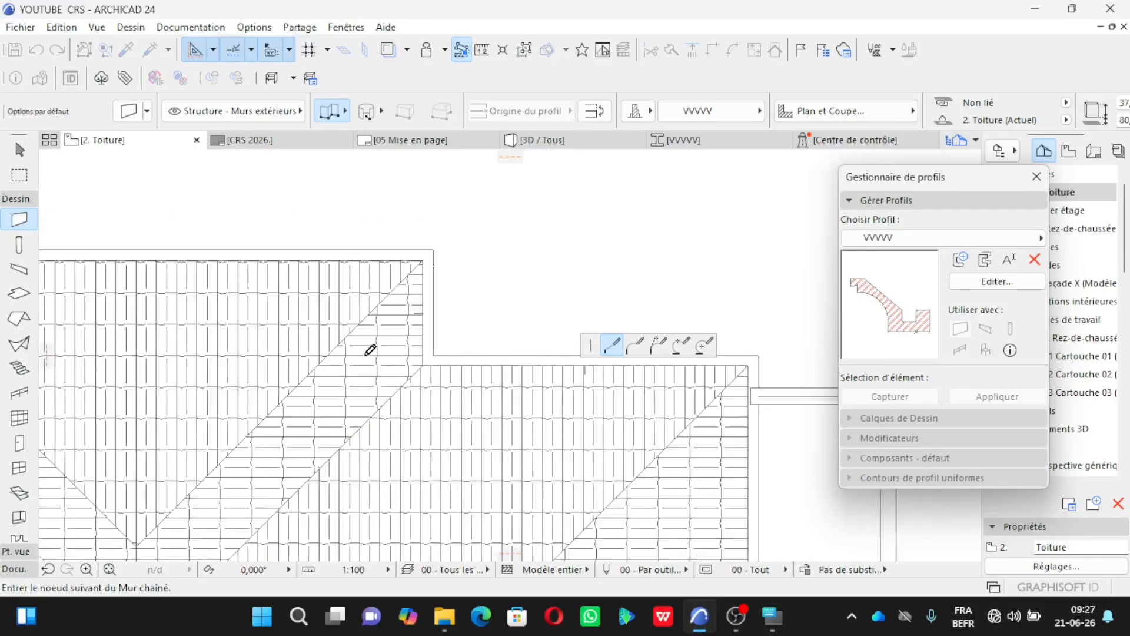
scroll(353, 354, down, 3)
scroll(521, 347, up, 2)
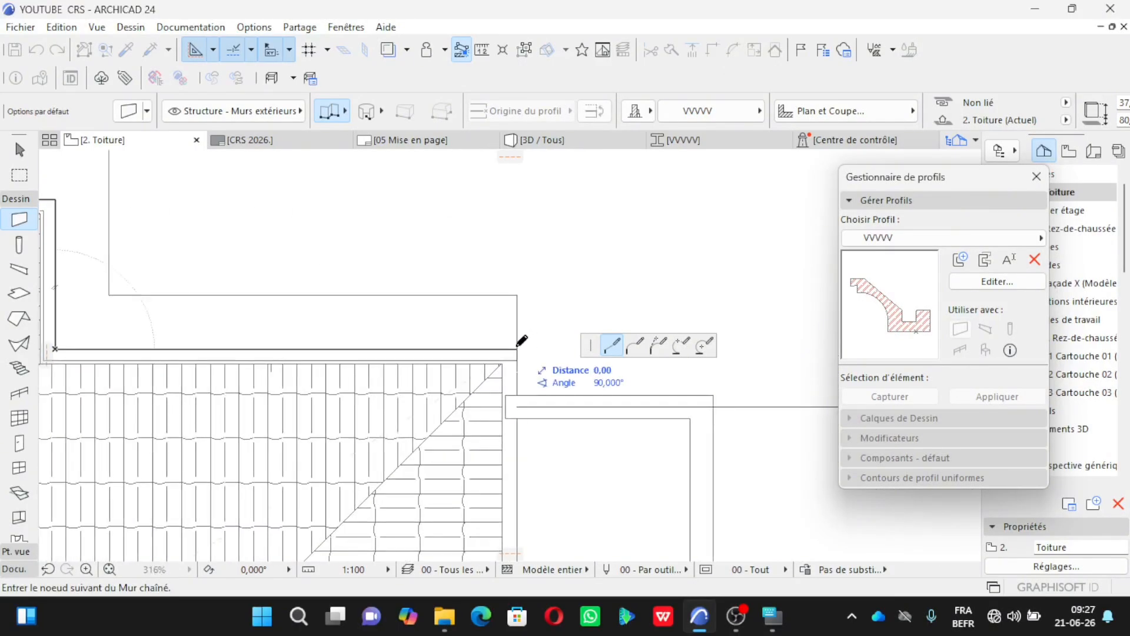
Step: Run the wall chain 1130 down the roof's right edge and along the lower edge of the right wing to its left corner
scroll(527, 342, down, 4)
scroll(539, 507, up, 3)
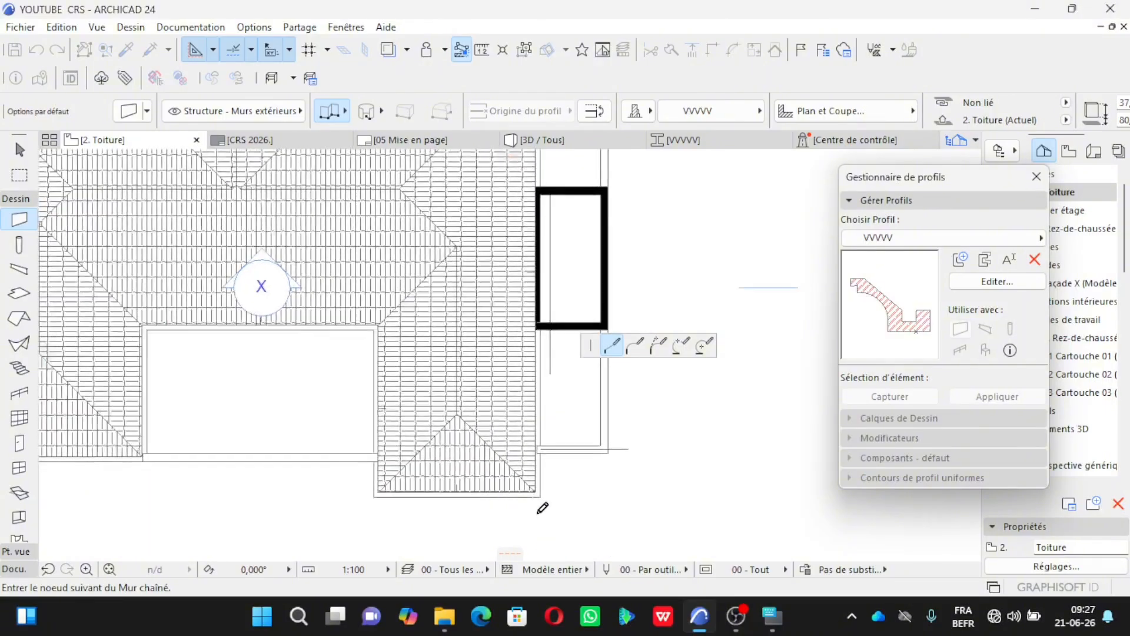
scroll(542, 507, up, 3)
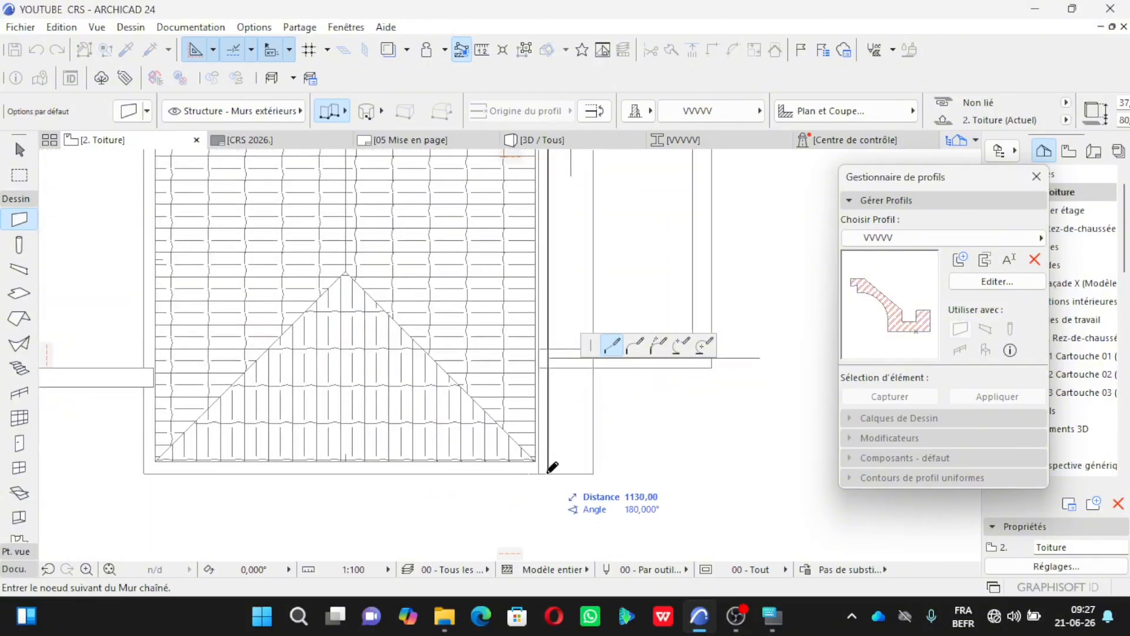
click(548, 472)
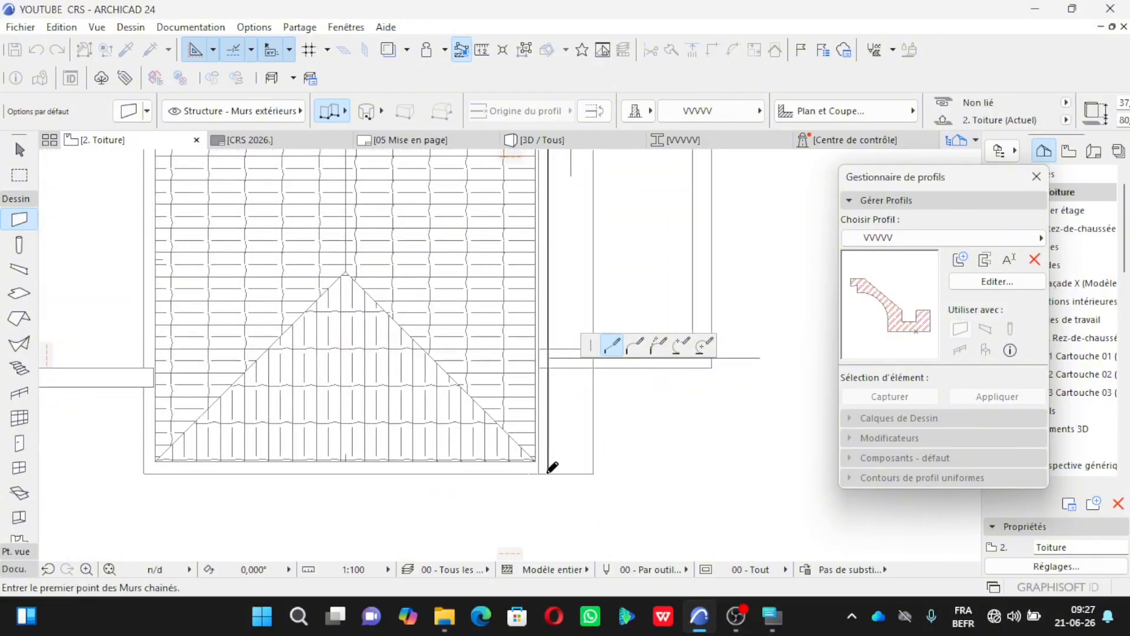
click(143, 473)
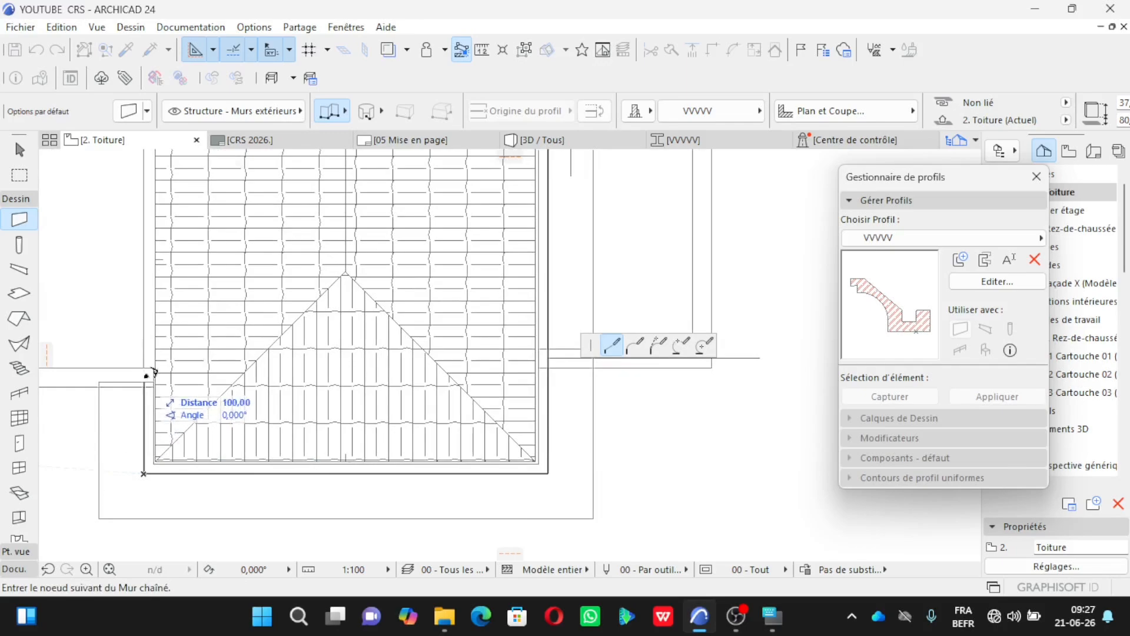
Step: Continue the wall chain up the right wing's inner edge and across the upper edge of the recess to its left corner
scroll(278, 454, up, 5)
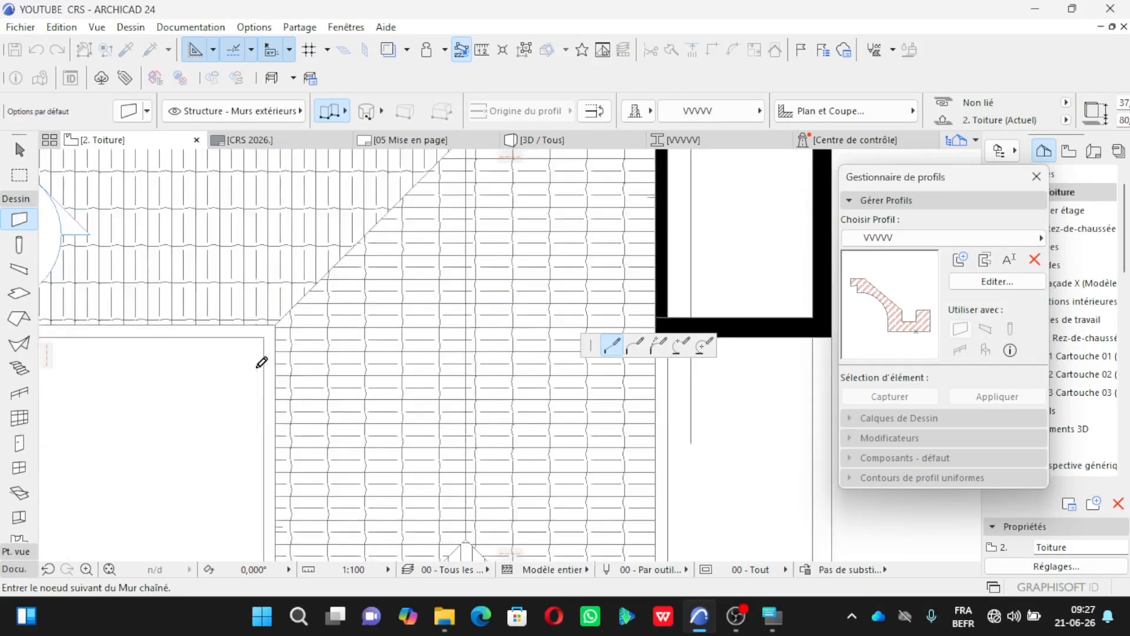
scroll(262, 362, up, 4)
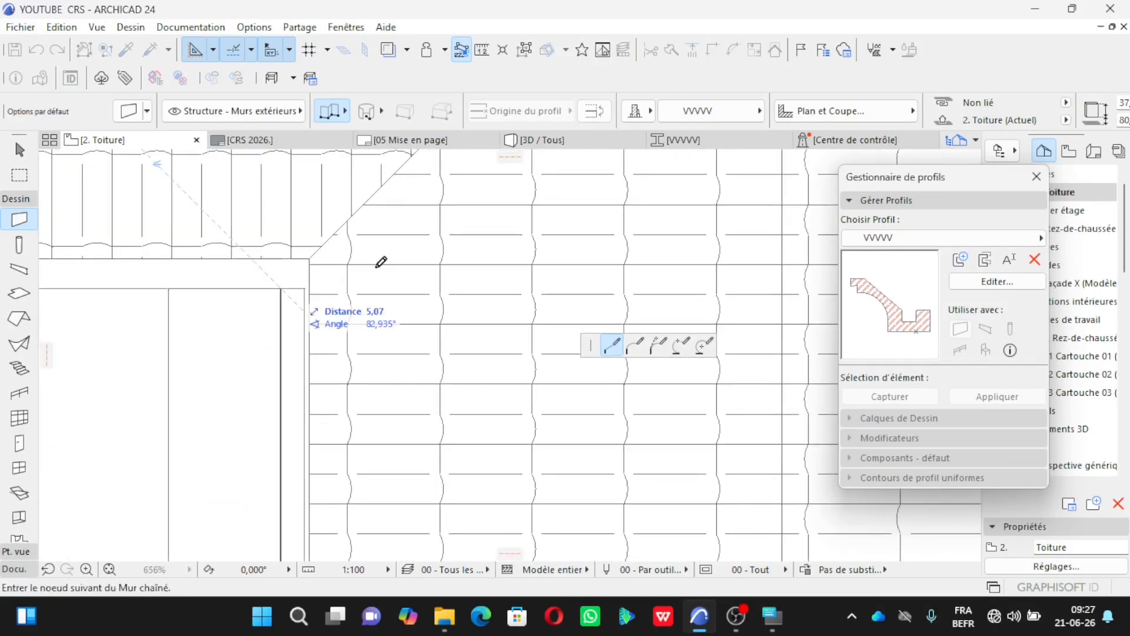
scroll(459, 269, down, 7)
scroll(158, 270, up, 5)
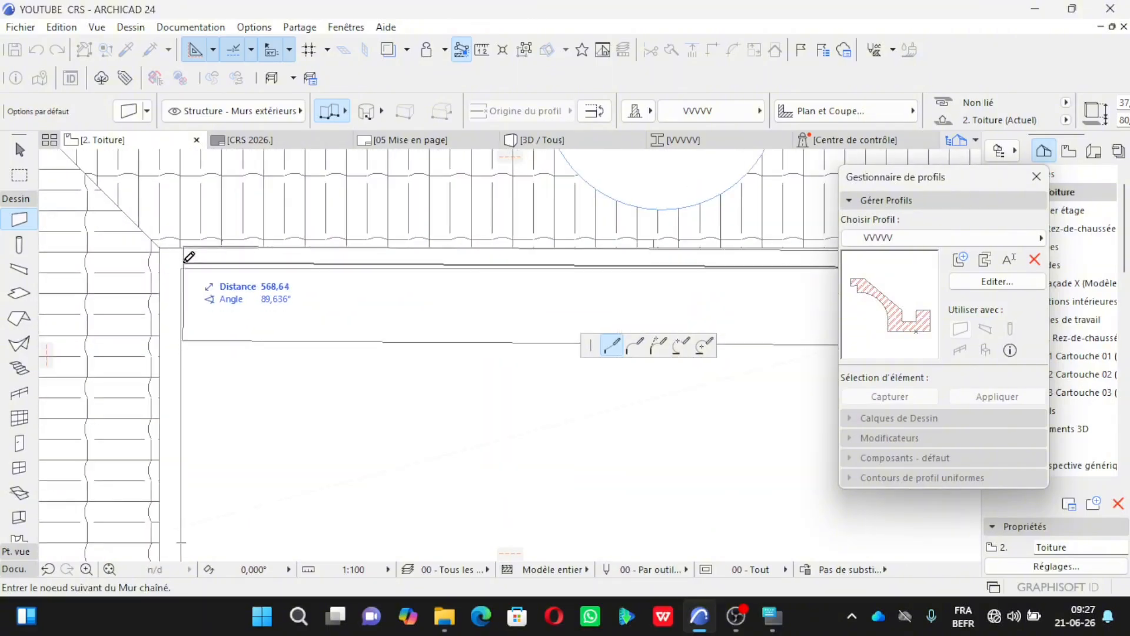
scroll(279, 243, down, 1)
scroll(253, 359, down, 3)
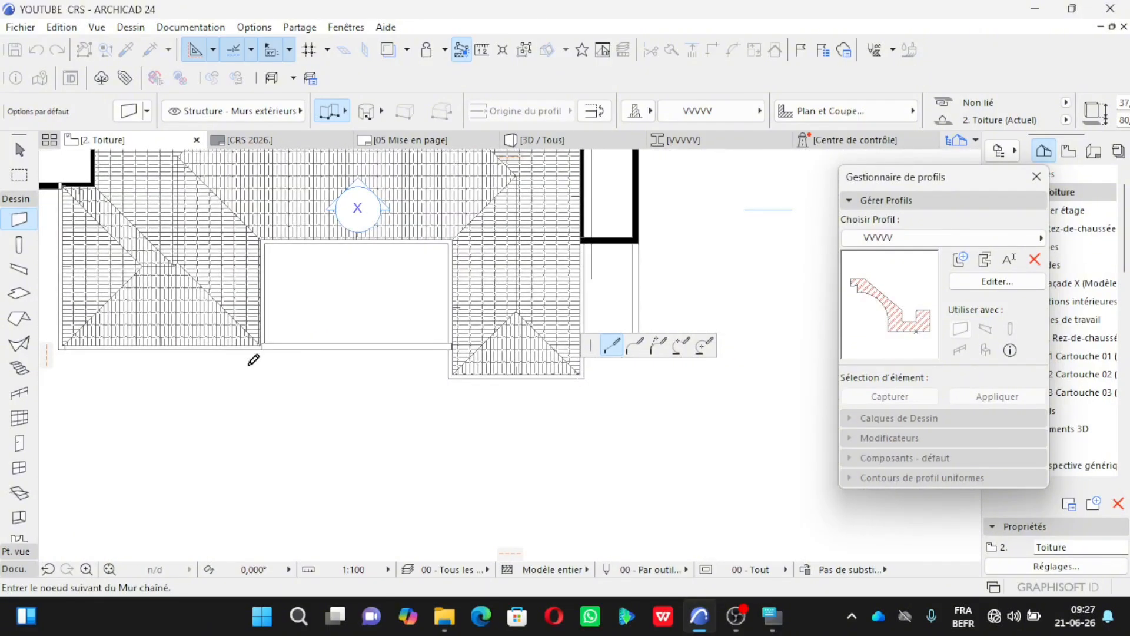
Step: Run the wall chain down the recess's left side and along the left wing's lower edge, closing it at the starting corner
scroll(278, 347, up, 5)
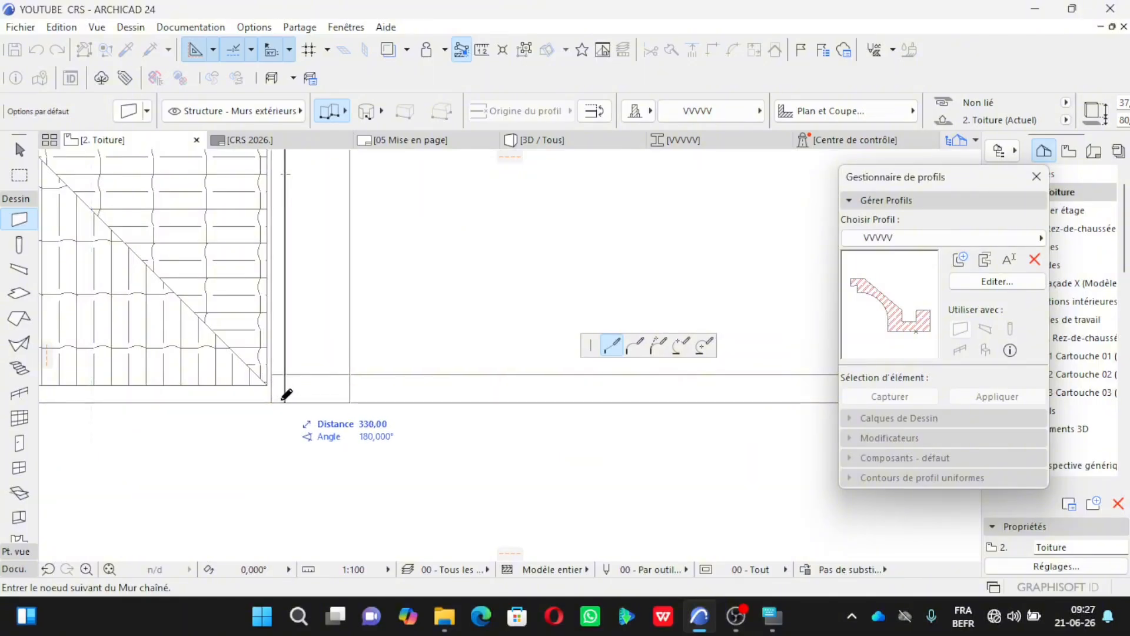
scroll(437, 434, down, 5)
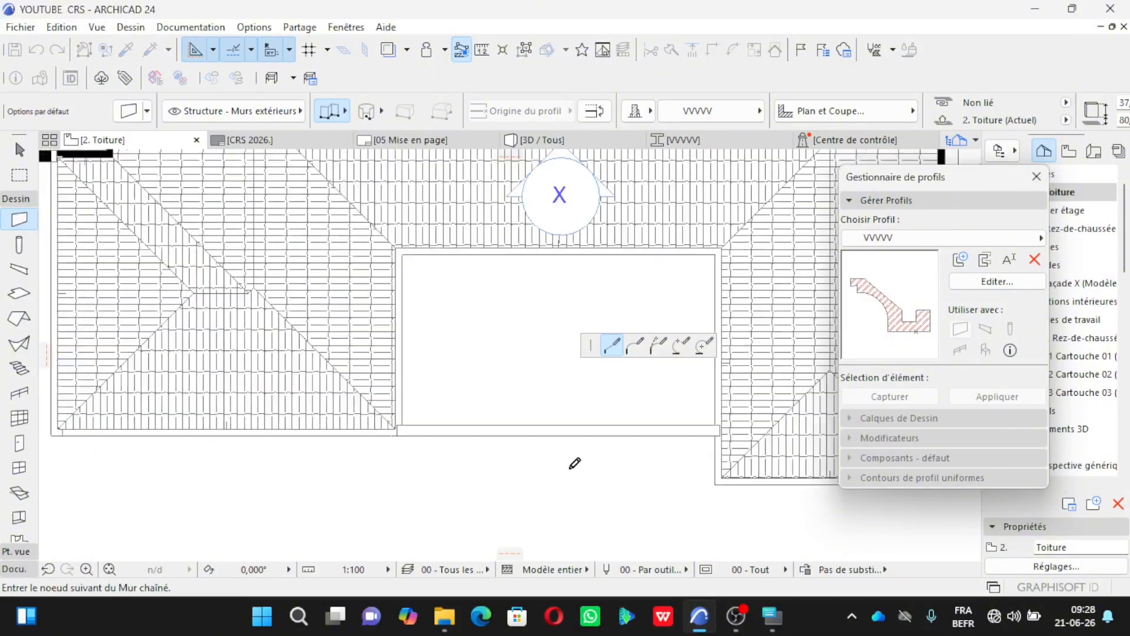
scroll(328, 454, up, 6)
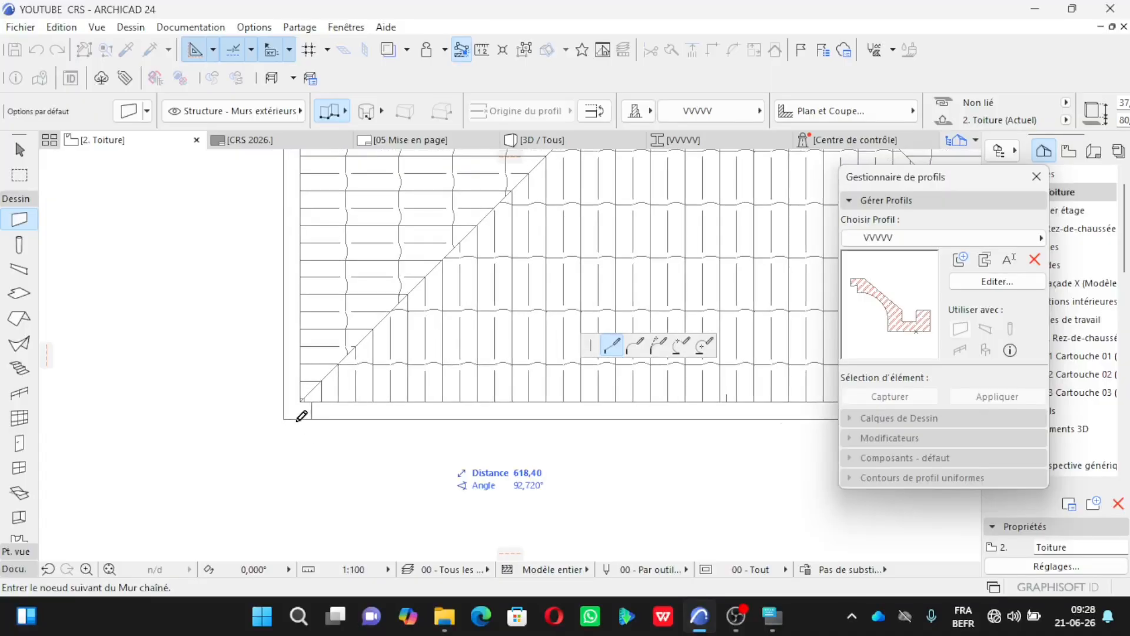
click(284, 416)
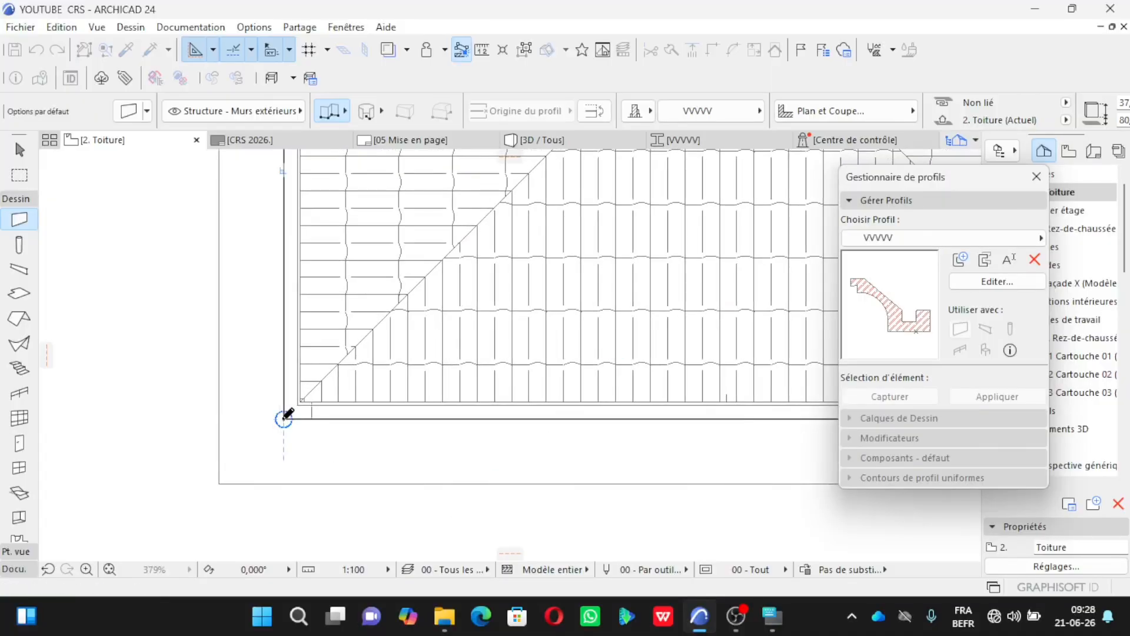
Step: Switch to the 3D view and examine the profiled wall and its corners all around the roof edge
click(556, 144)
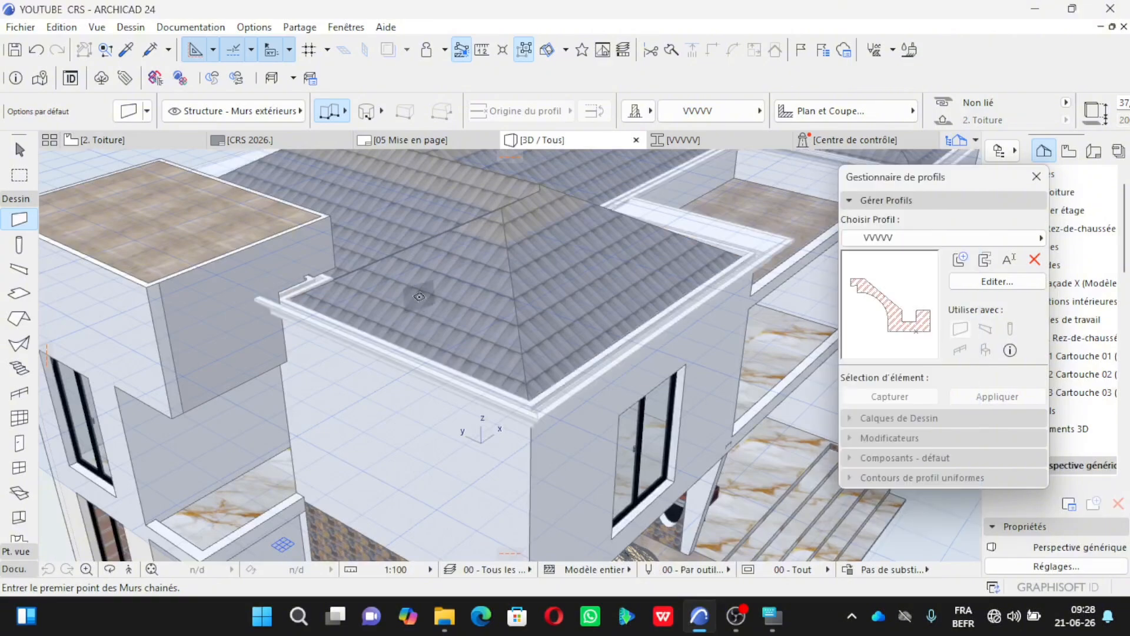
click(110, 569)
scroll(571, 391, up, 6)
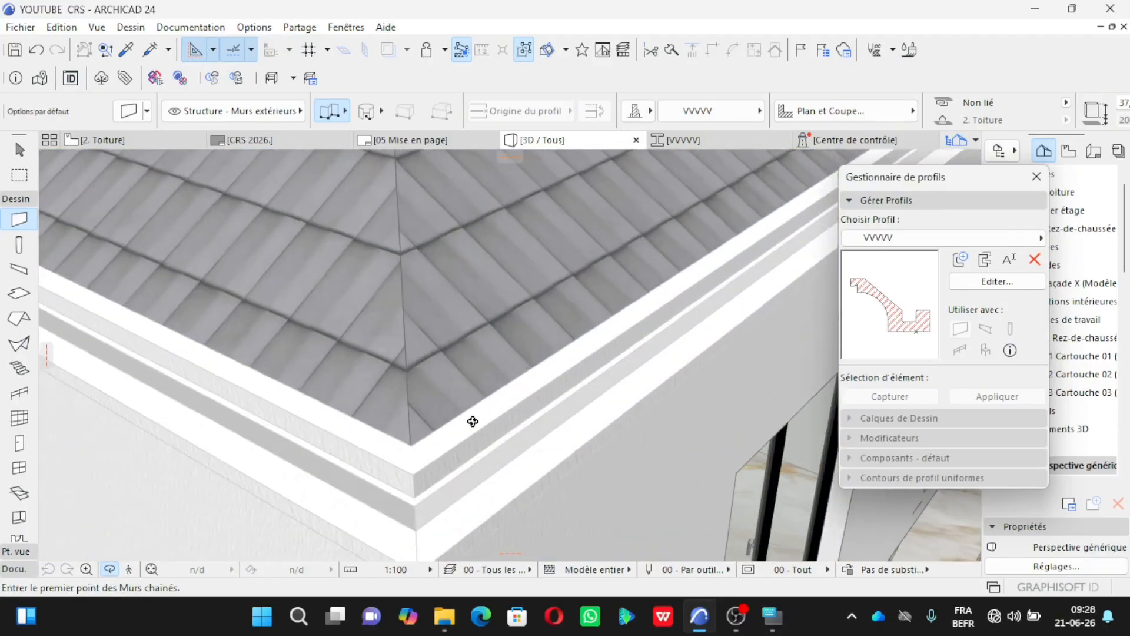
drag(473, 422, 712, 507)
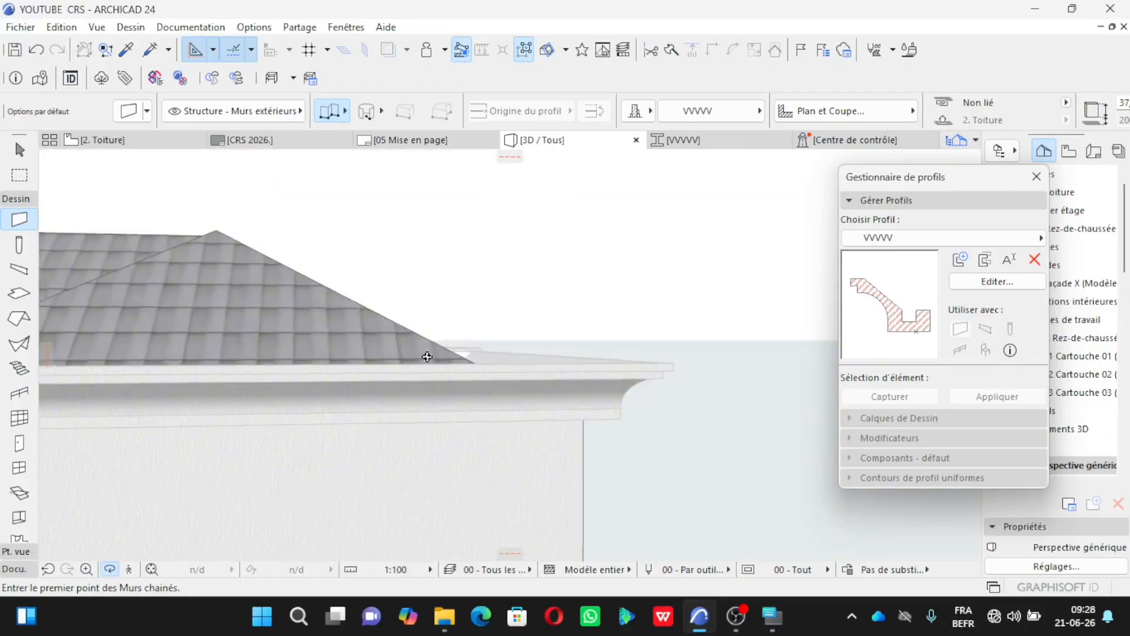
drag(427, 357, 628, 357)
scroll(634, 344, down, 4)
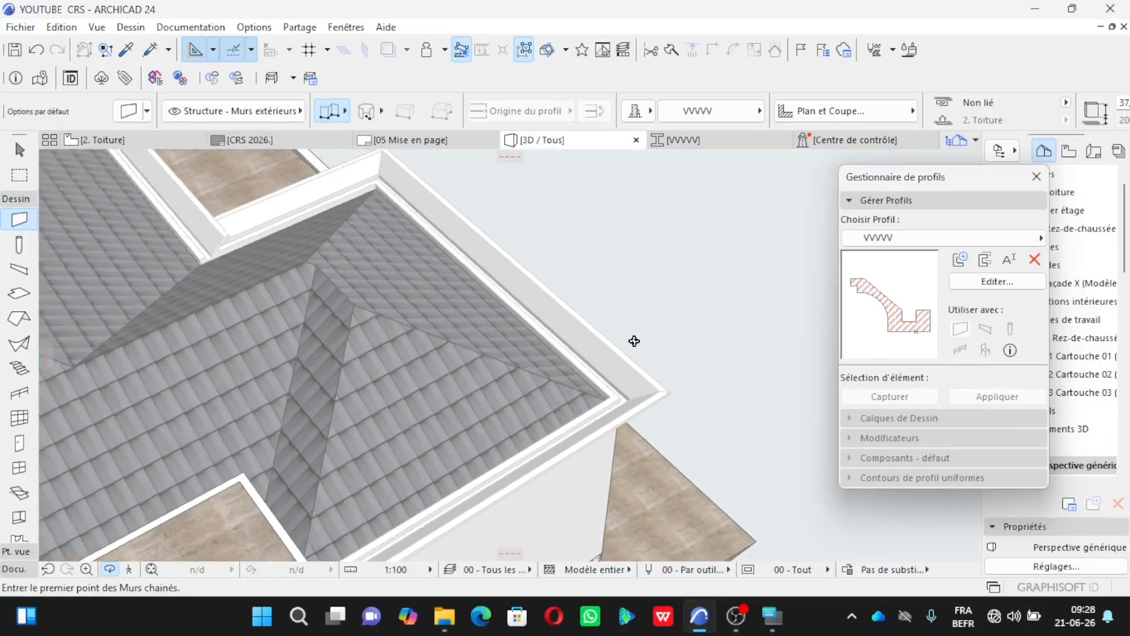
scroll(474, 350, down, 5)
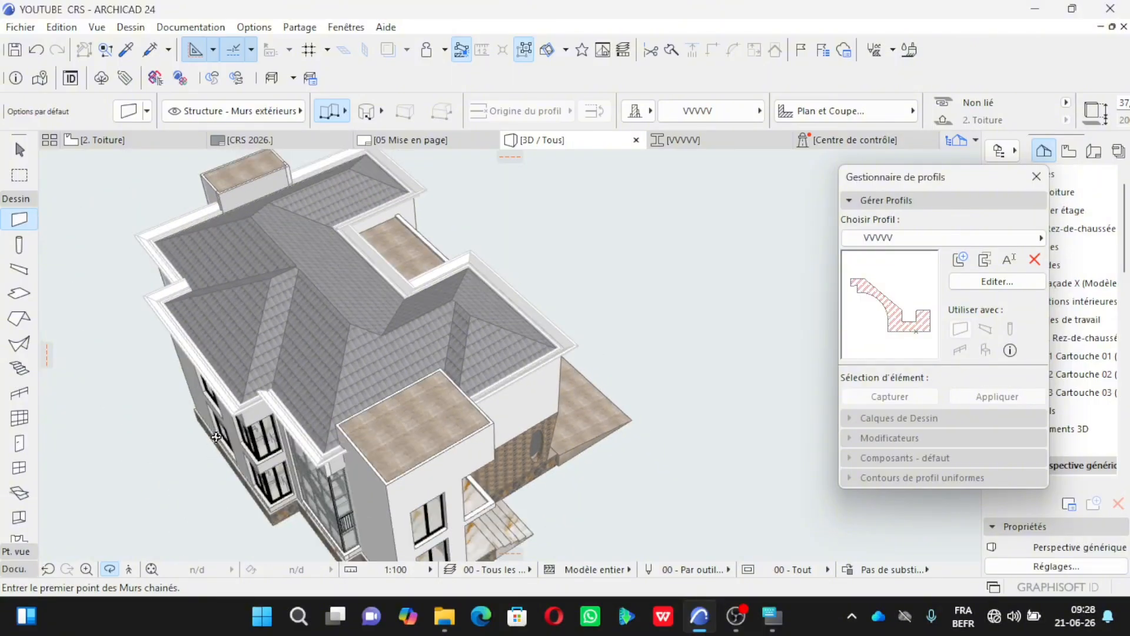
scroll(375, 404, up, 8)
shift+middle_drag(375, 404, 597, 438)
scroll(572, 368, down, 3)
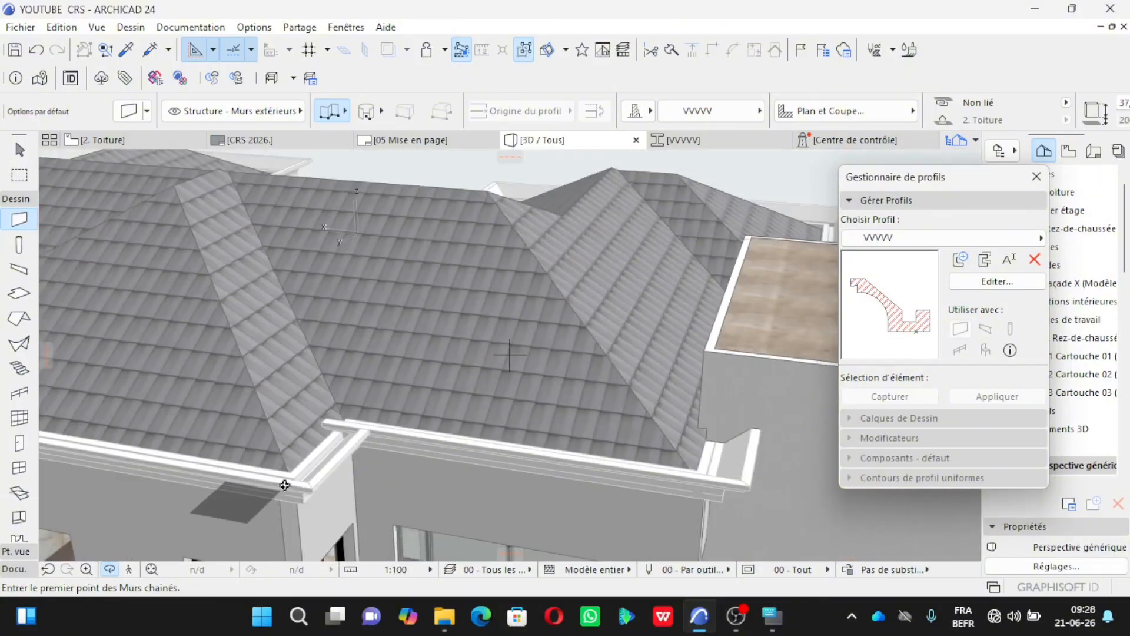
Step: Intersect the two VVVVV walls meeting at the inner roof corner beside the large stair window, forming a clean mitre
scroll(285, 480, up, 5)
shift+middle_drag(351, 439, 391, 486)
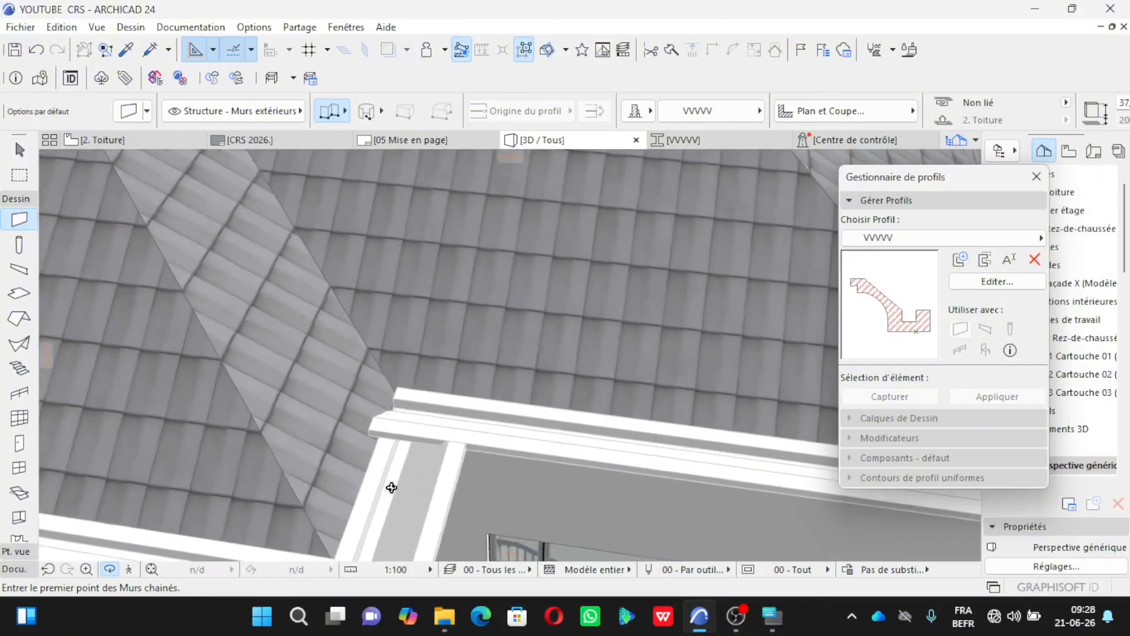
shift+click(449, 494)
shift+click(499, 439)
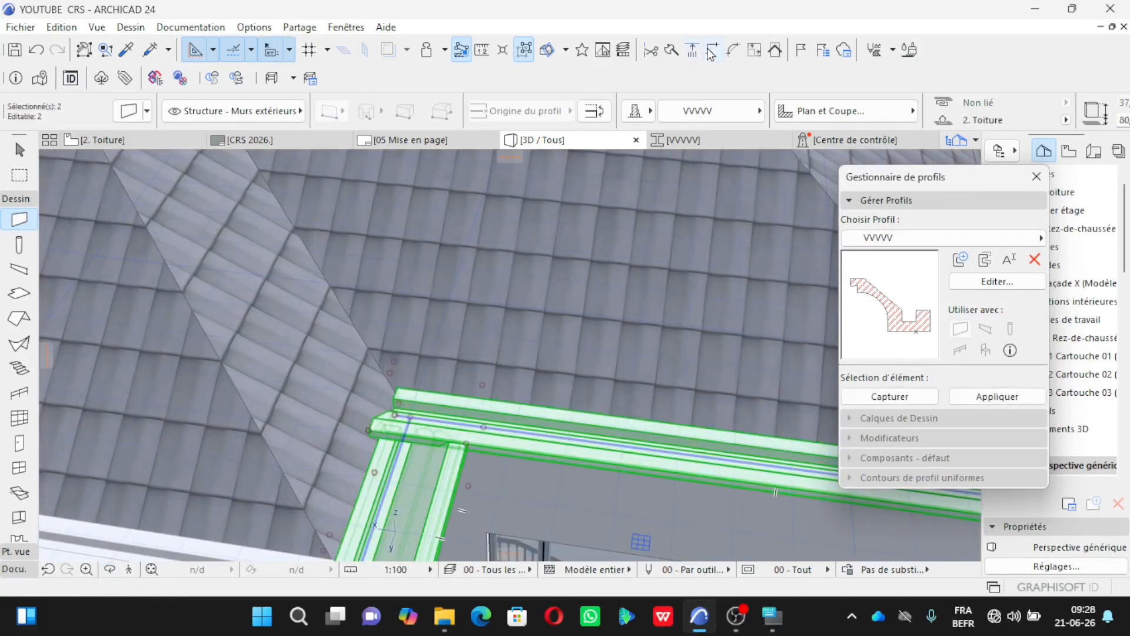
shift+middle_drag(638, 333, 553, 371)
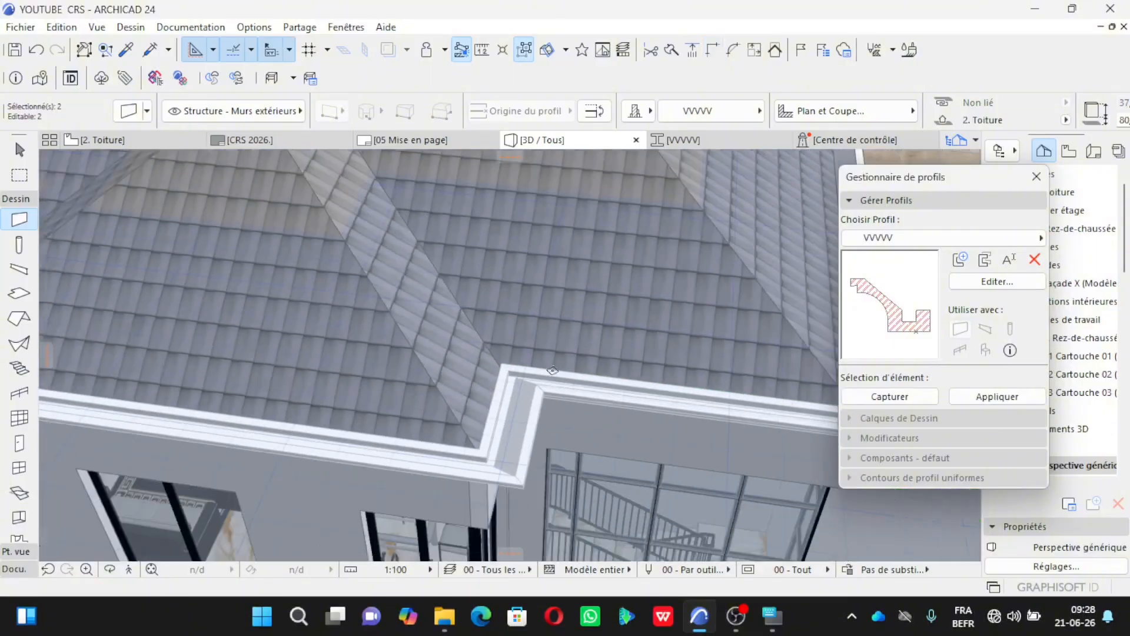
key(Escape)
Step: Intersect the two VVVVV walls at the inner corner on the projection's other side, away from the stair window
scroll(619, 429, down, 5)
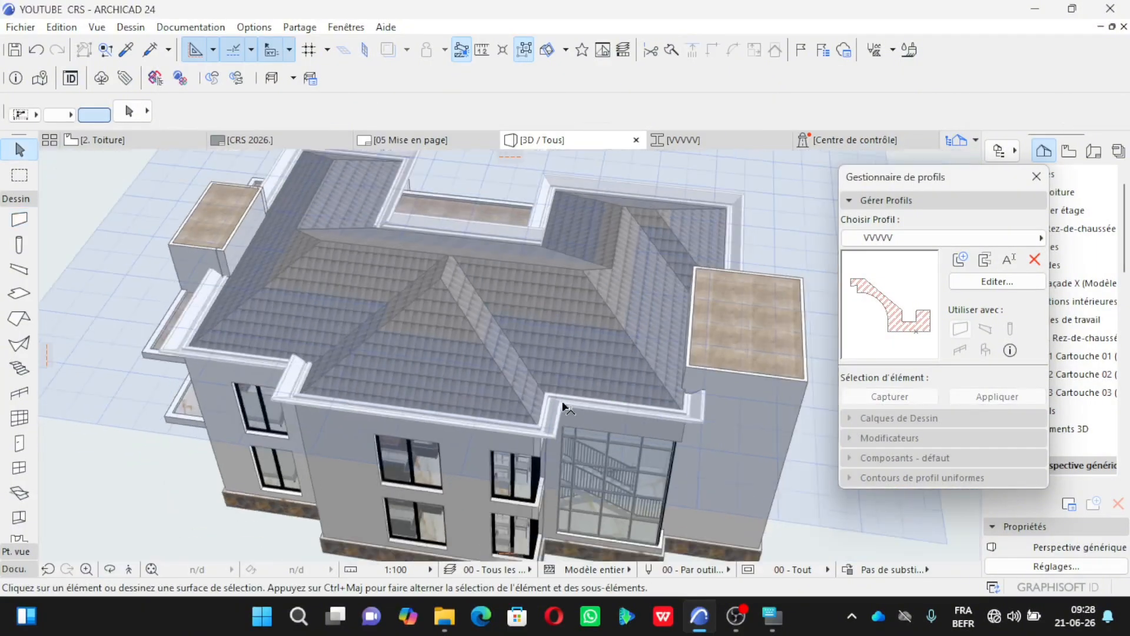
scroll(286, 344, up, 5)
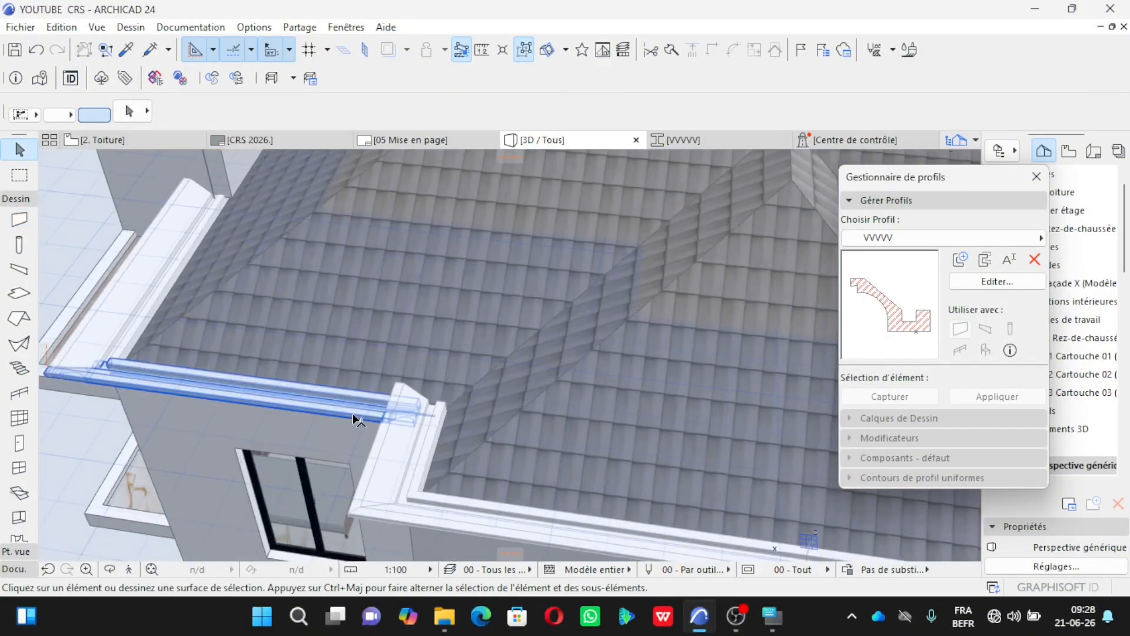
click(353, 419)
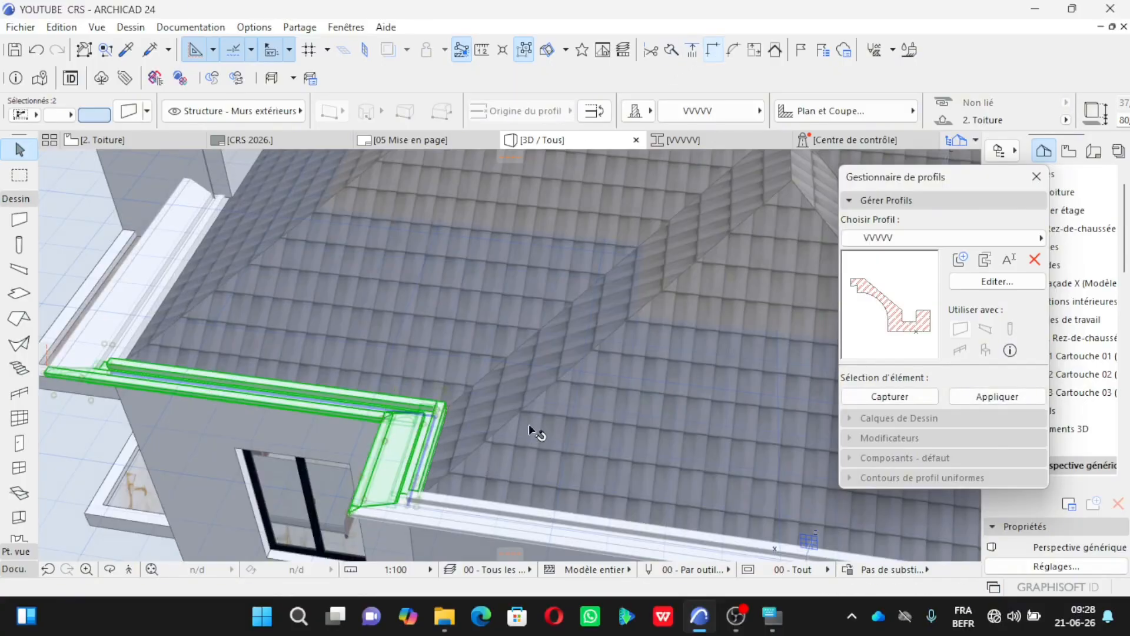
scroll(529, 430, down, 5)
scroll(286, 323, up, 4)
key(Escape)
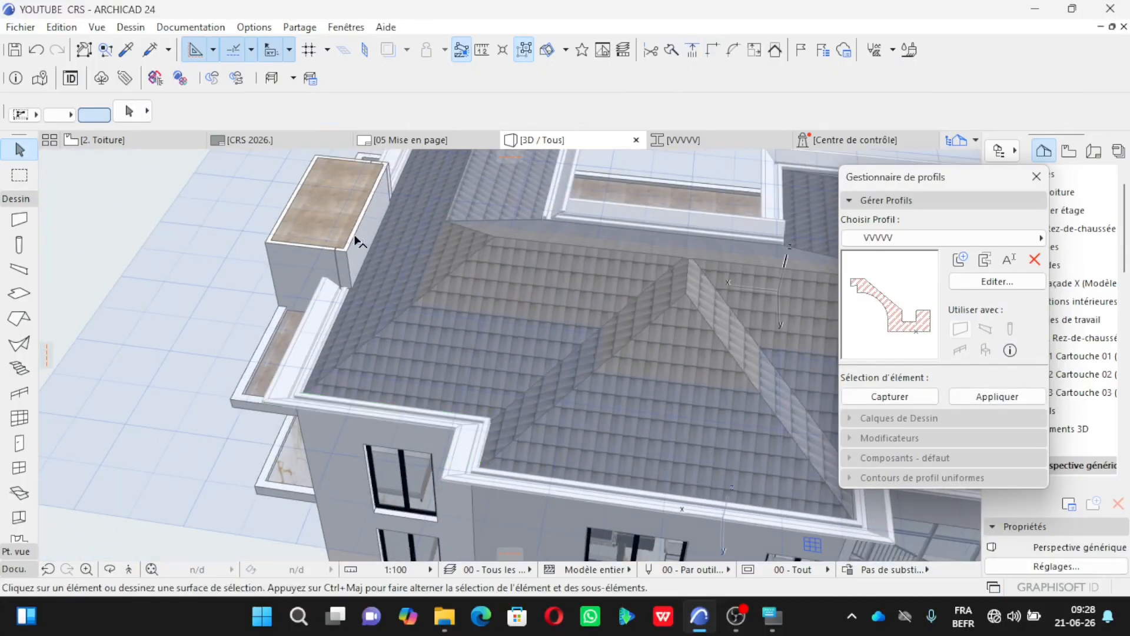
Step: Intersect the recess's long VVVVV wall with the side wall of the longer roof wing at their inner corner
middle_drag(357, 241, 347, 486)
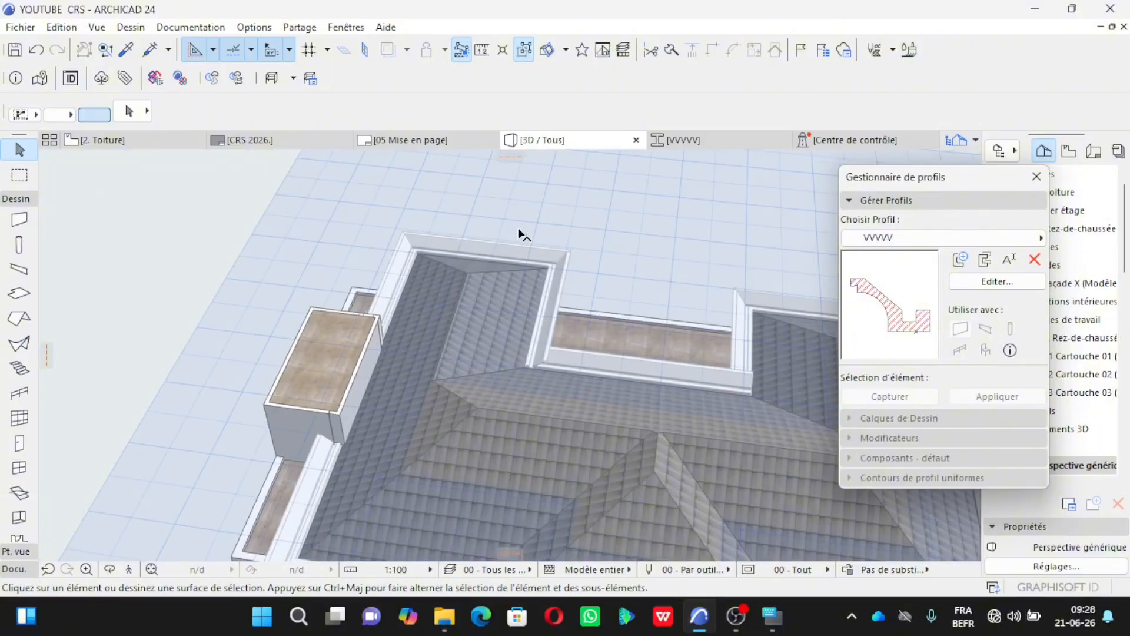
scroll(522, 234, up, 3)
click(557, 445)
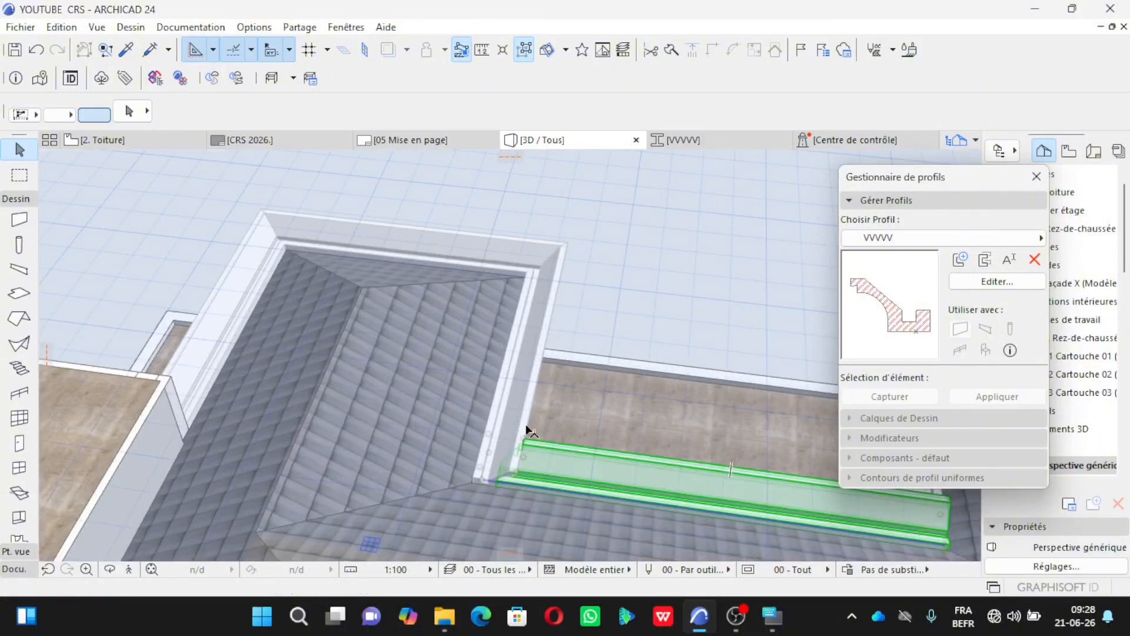
shift+click(555, 260)
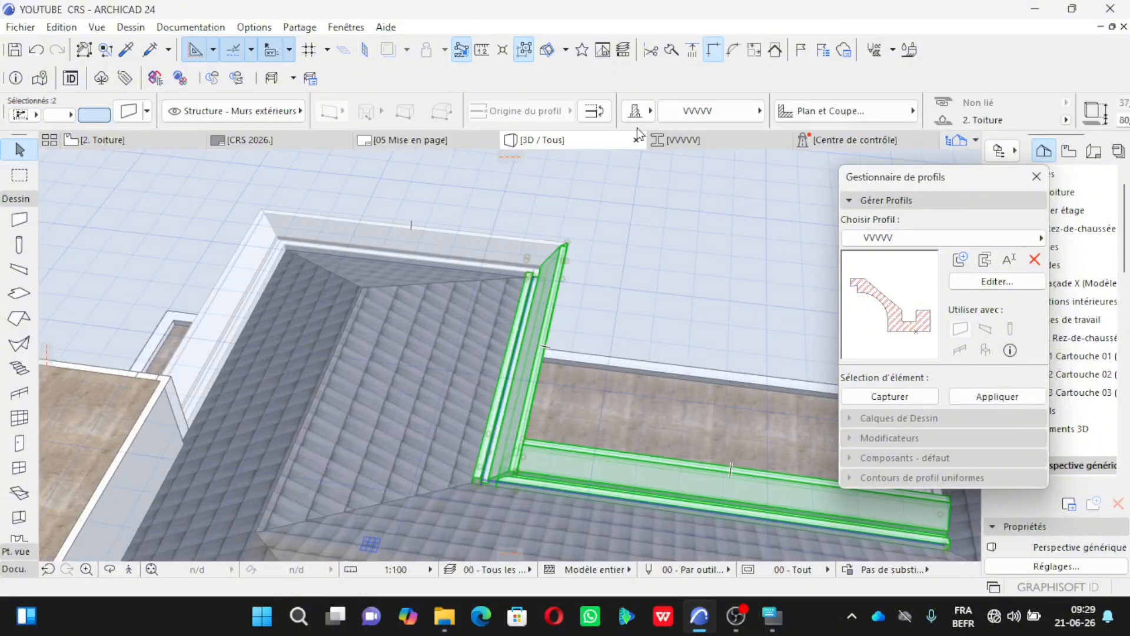
key(Escape)
scroll(328, 412, down, 3)
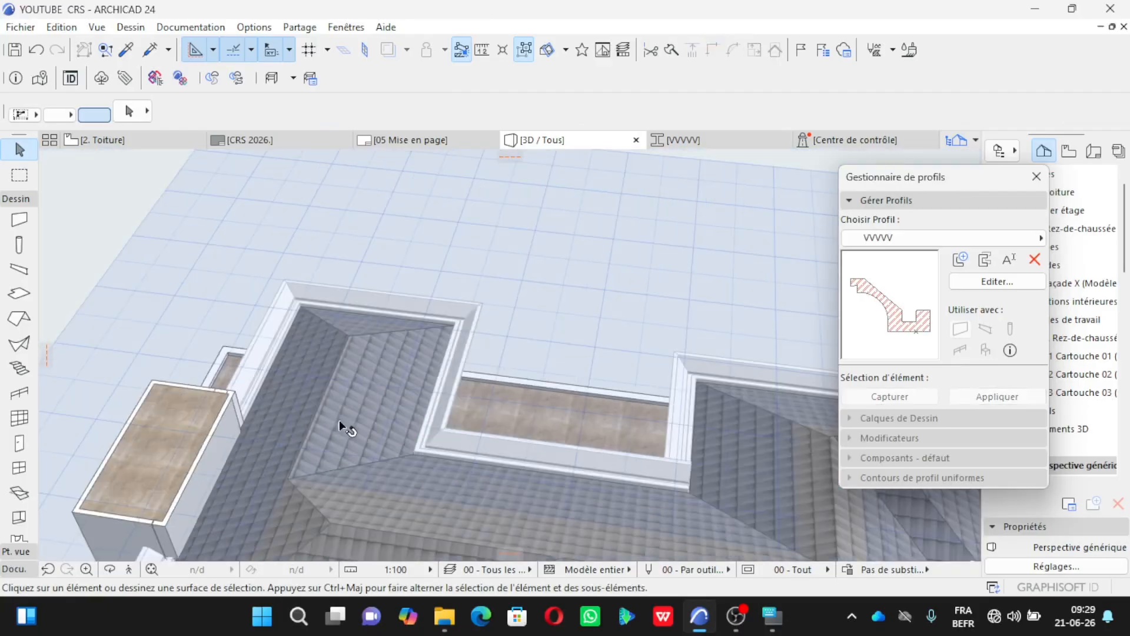
Step: Intersect the recess's long VVVVV wall with the side wall at its opposite inner corner
scroll(695, 452, up, 1)
scroll(697, 451, up, 2)
click(636, 469)
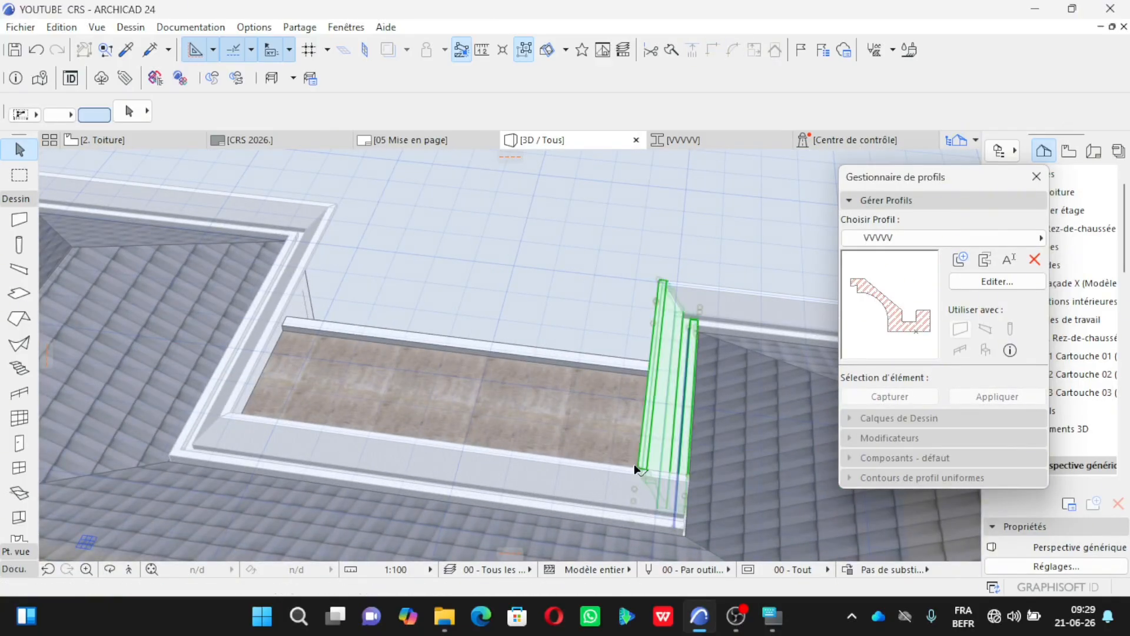
shift+click(612, 475)
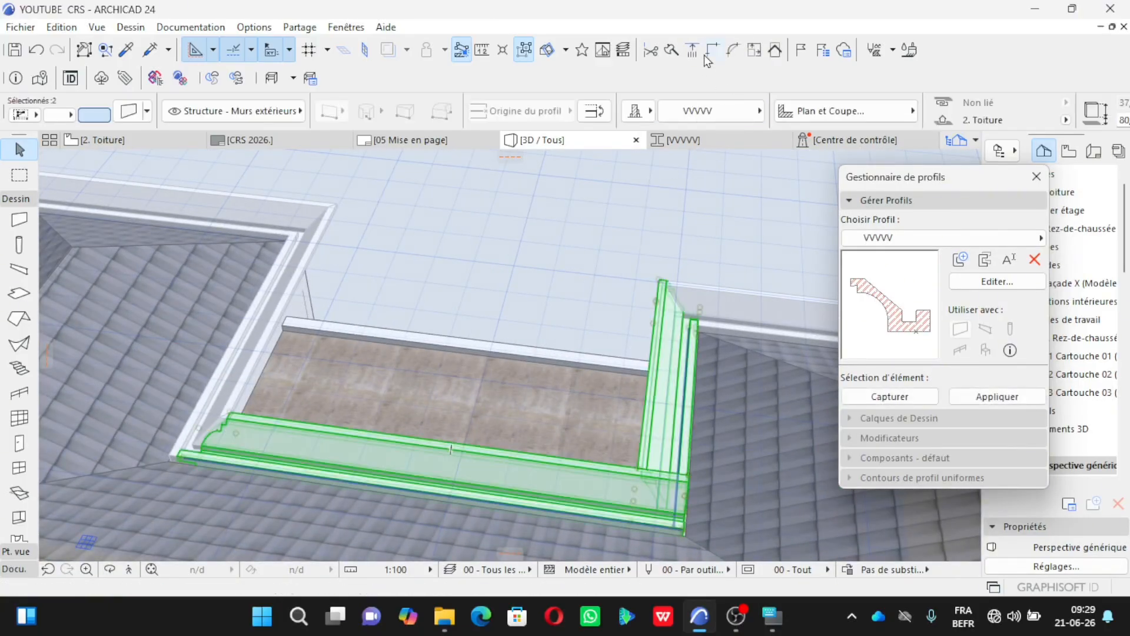
key(Escape)
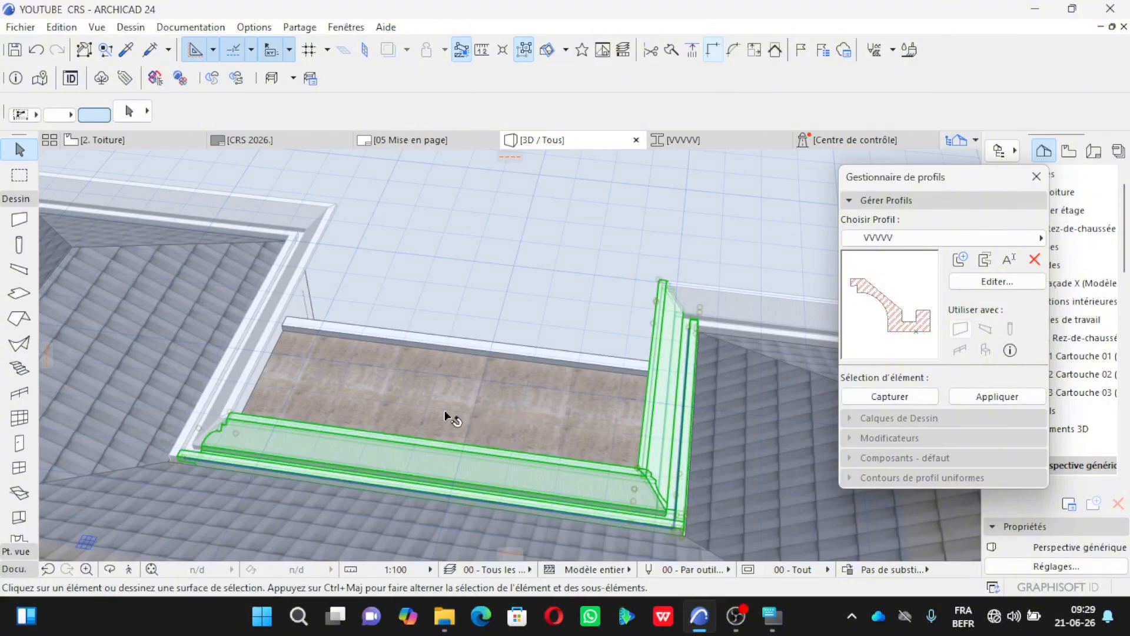
Step: Inspect the VVVVV wall ends where the outer roof edge meets the flat-topped room, then clear the wall selection
scroll(415, 394, down, 4)
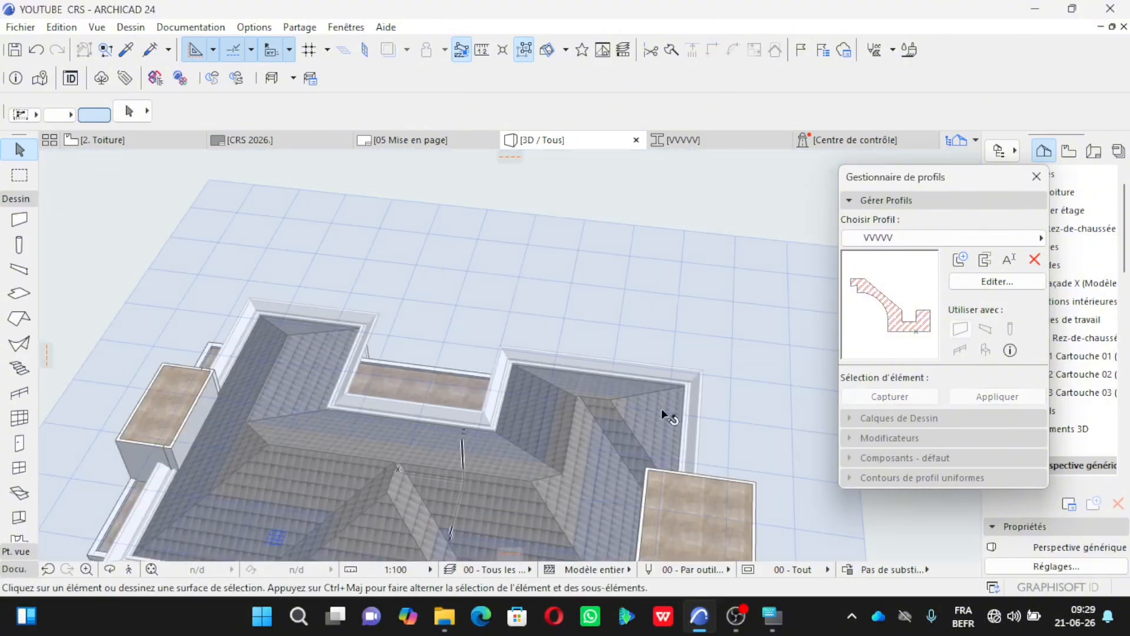
click(664, 496)
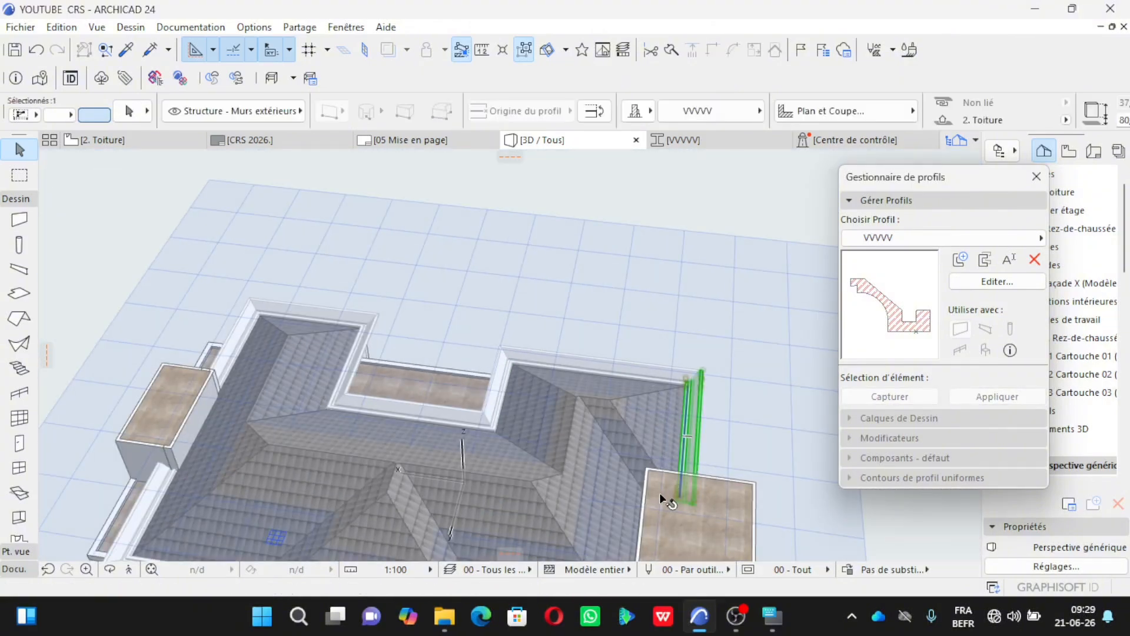
click(649, 495)
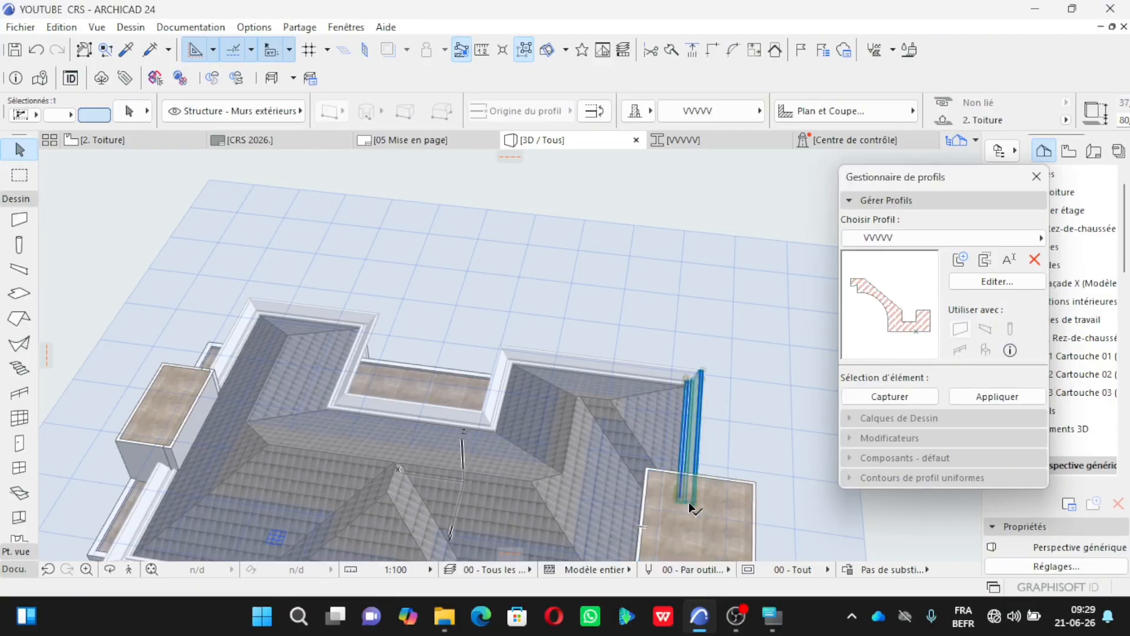
click(109, 569)
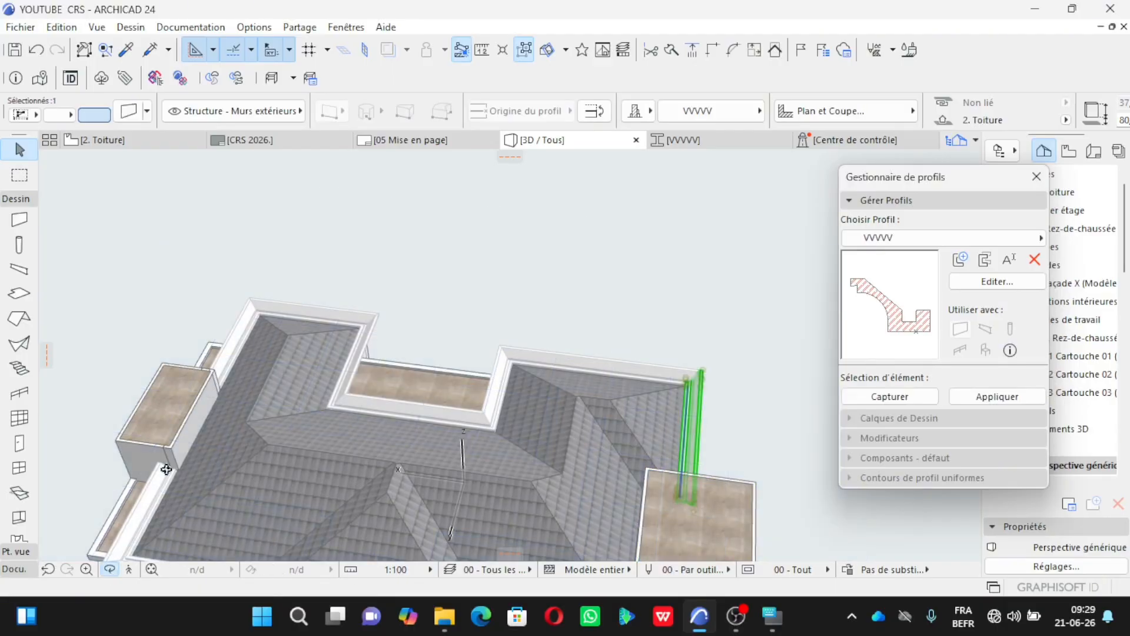
drag(247, 307, 610, 448)
scroll(610, 447, up, 10)
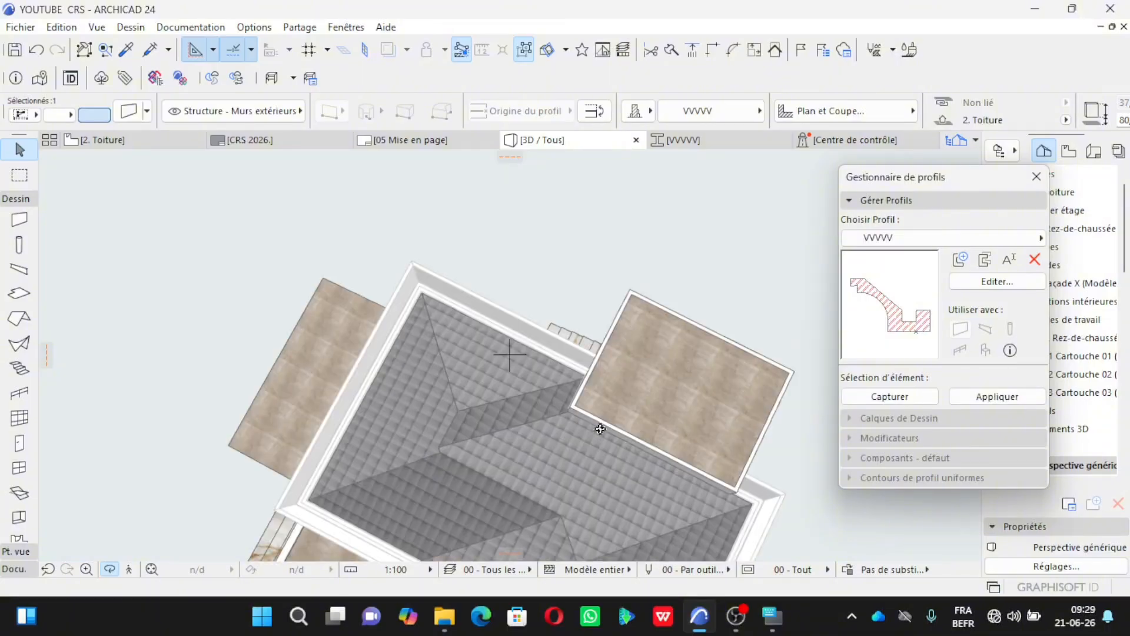
drag(590, 379, 512, 252)
scroll(554, 165, up, 3)
scroll(554, 165, up, 6)
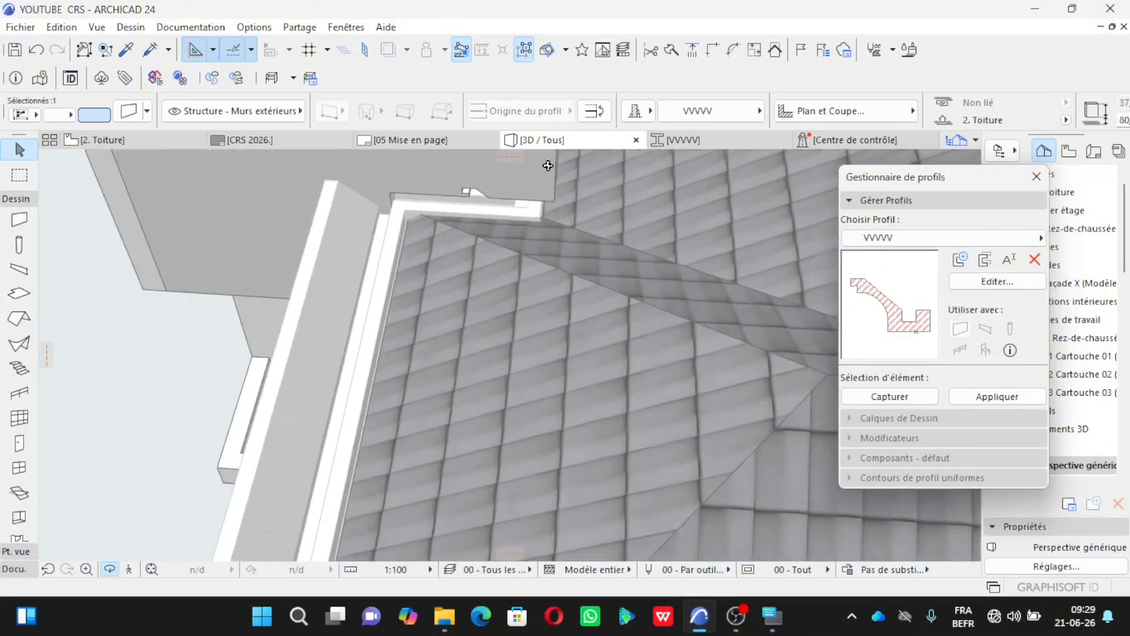
key(Escape)
key(Escape)
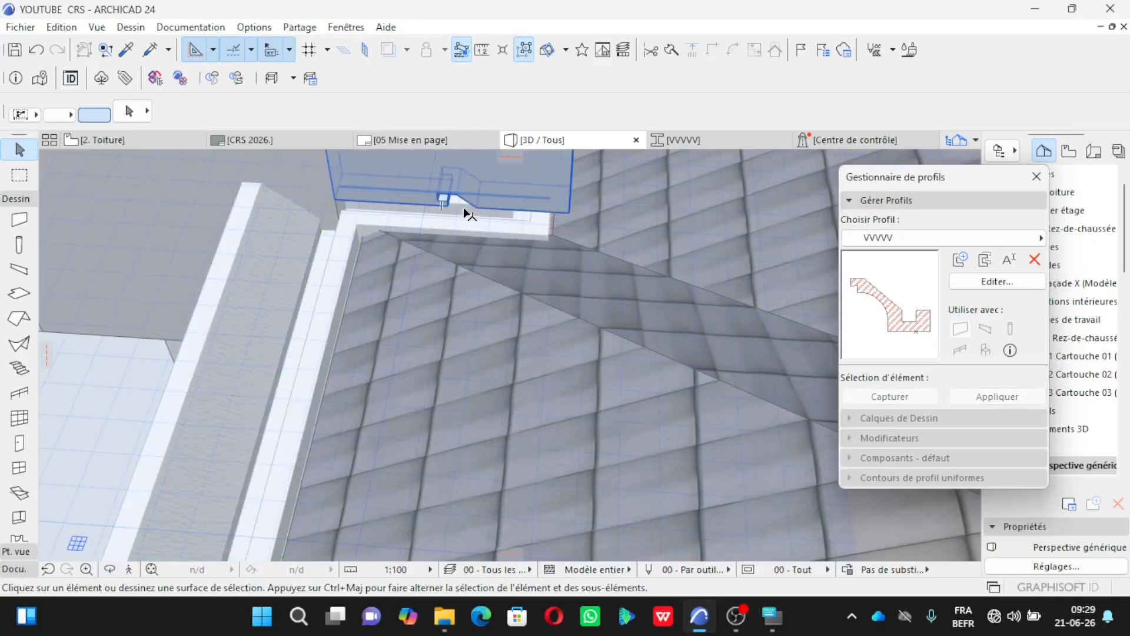
Step: Intersect the short VVVVV wall beside the flat-topped room with the adjoining long side wall at their corner
click(459, 216)
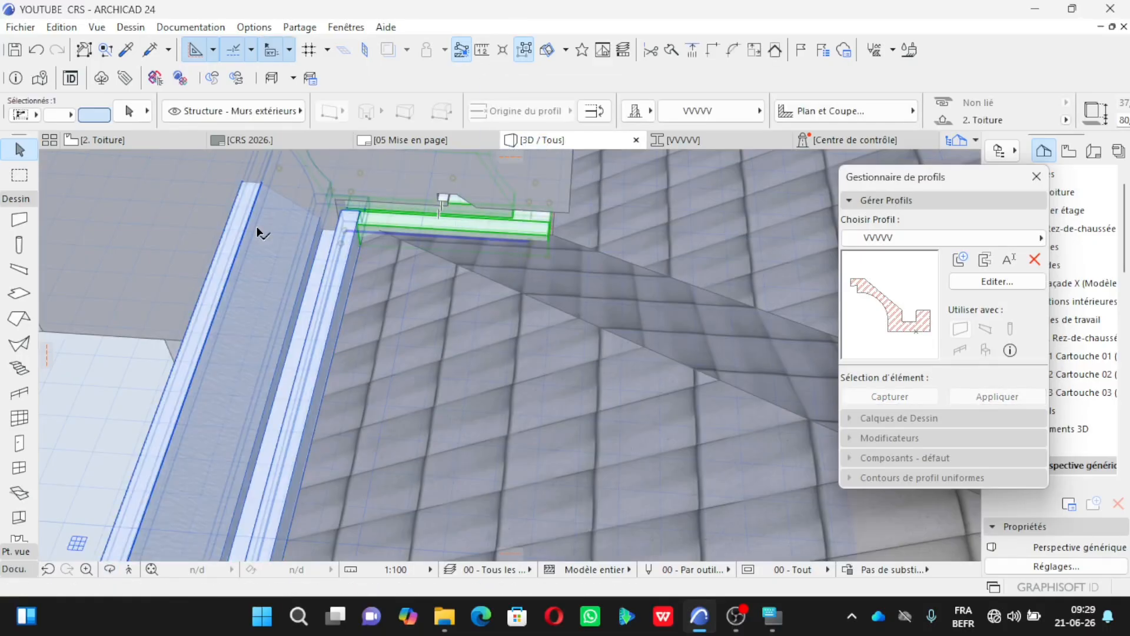
shift+click(259, 232)
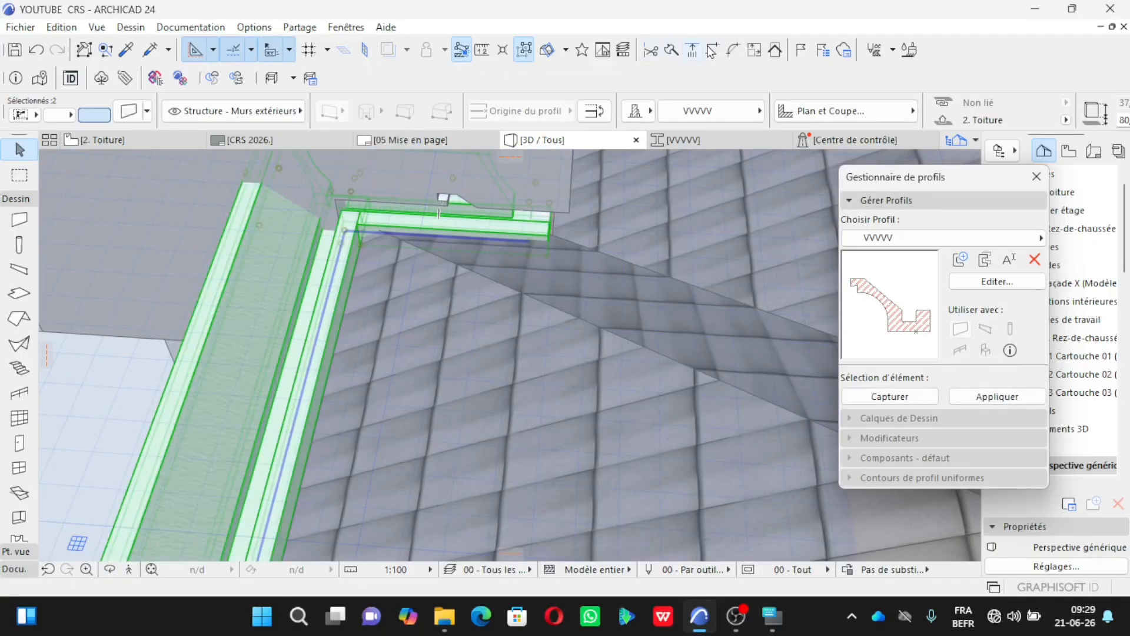
scroll(348, 400, down, 4)
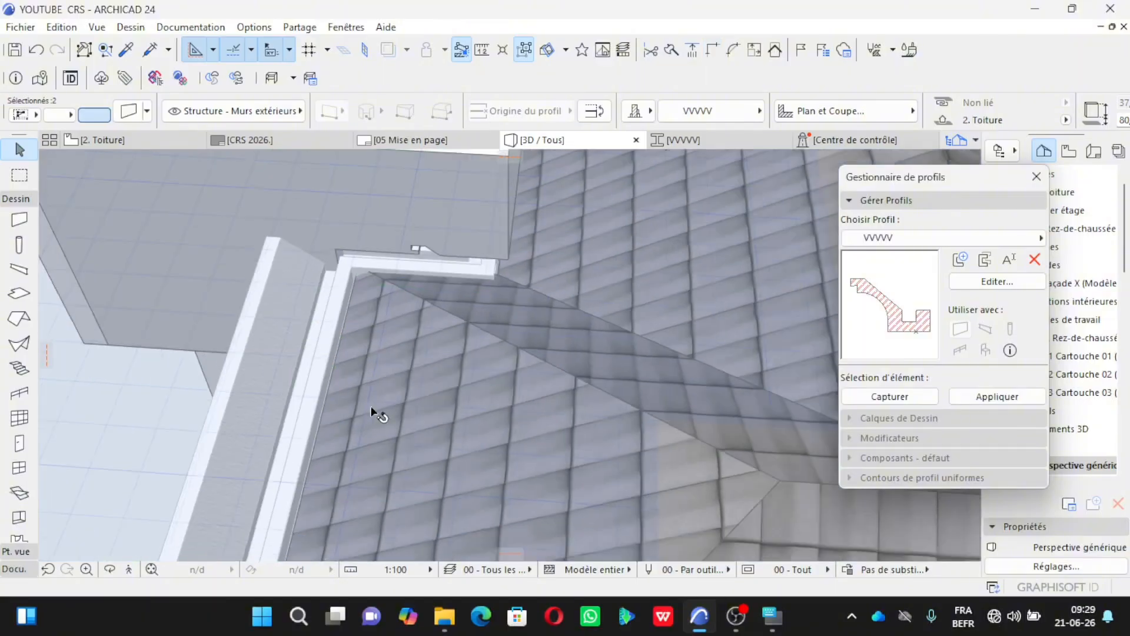
scroll(358, 368, down, 4)
scroll(362, 382, down, 2)
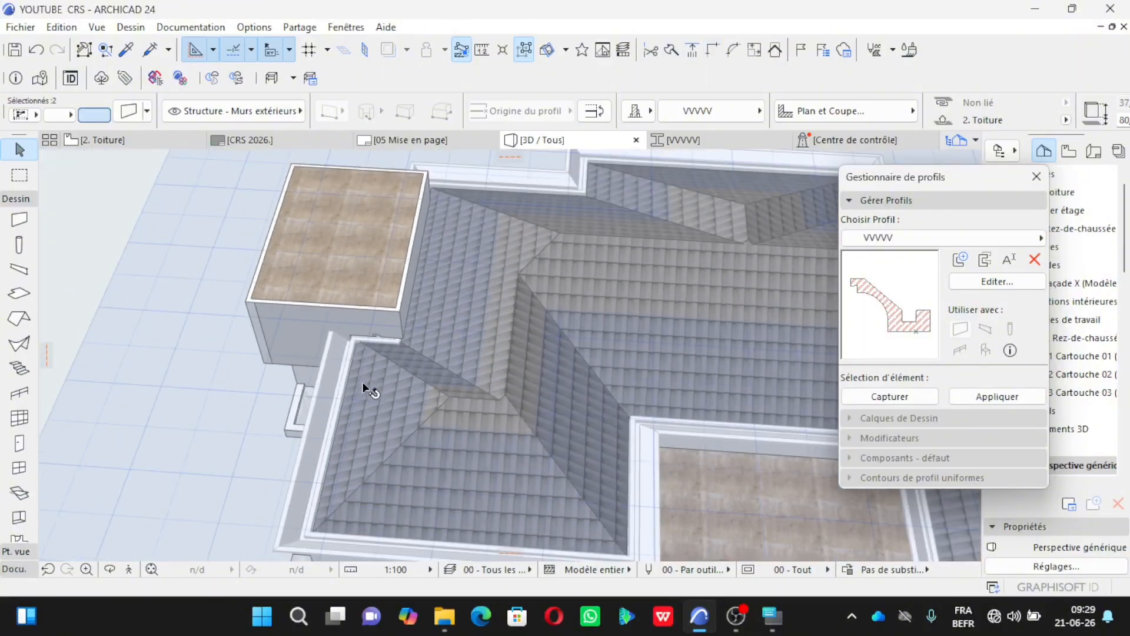
scroll(398, 214, up, 6)
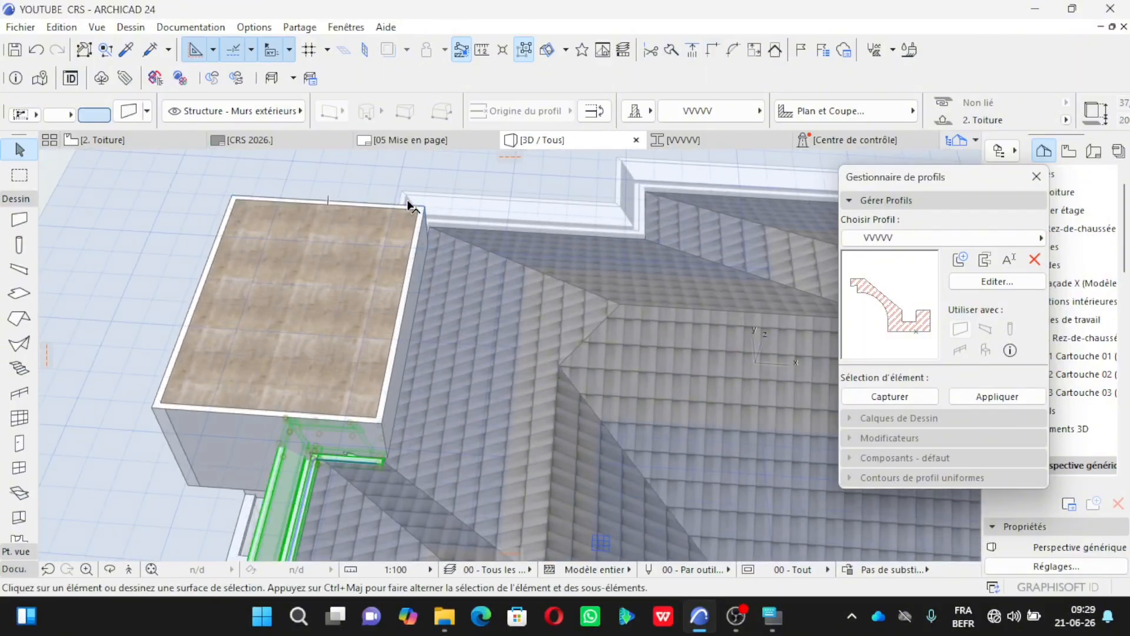
Step: Intersect the short VVVVV wall with the VVVVV wall running along the flat-topped room's roof side, leaving nothing selected
key(Escape)
click(411, 205)
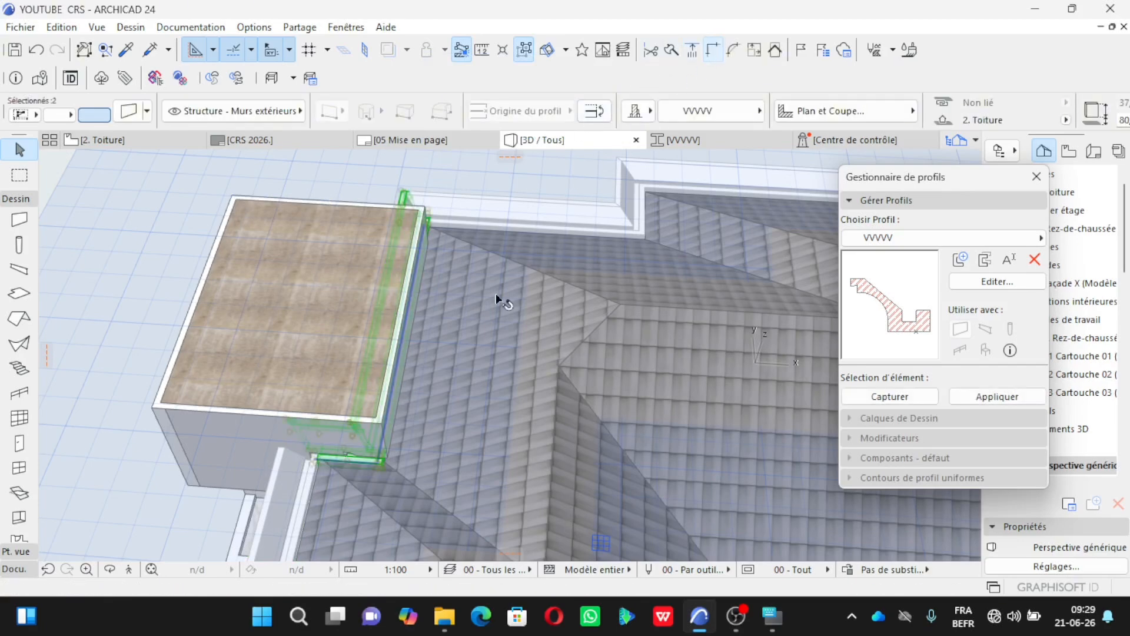
key(Escape)
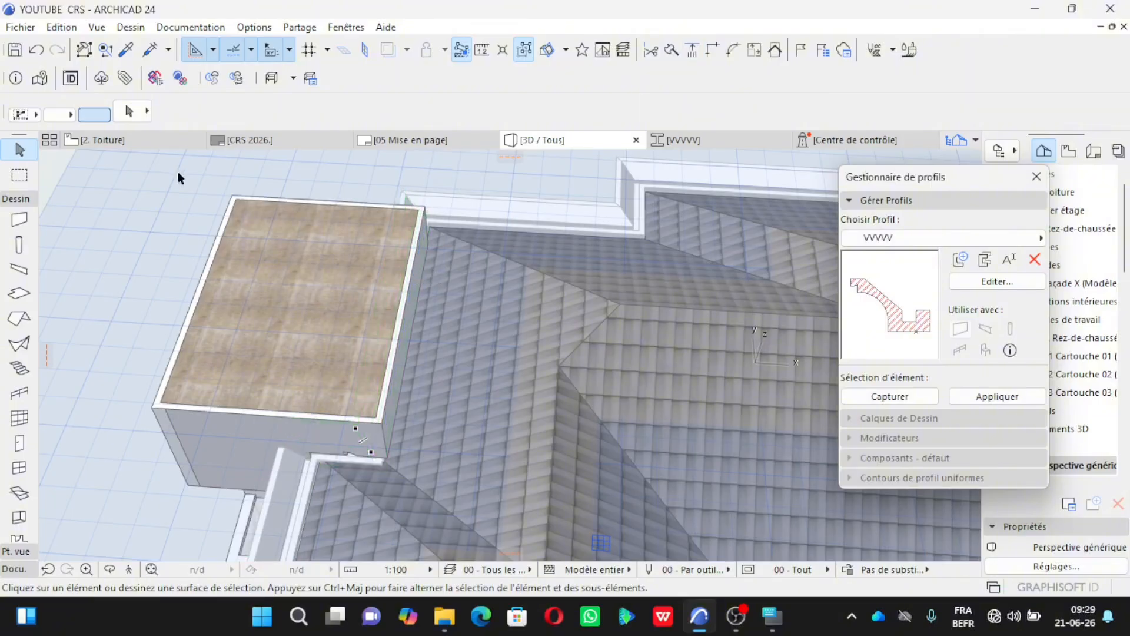
Step: Pick up the existing VVVVV wall's settings and draw a 460-long first chained segment along the flat-topped room's outer edge
scroll(383, 304, down, 2)
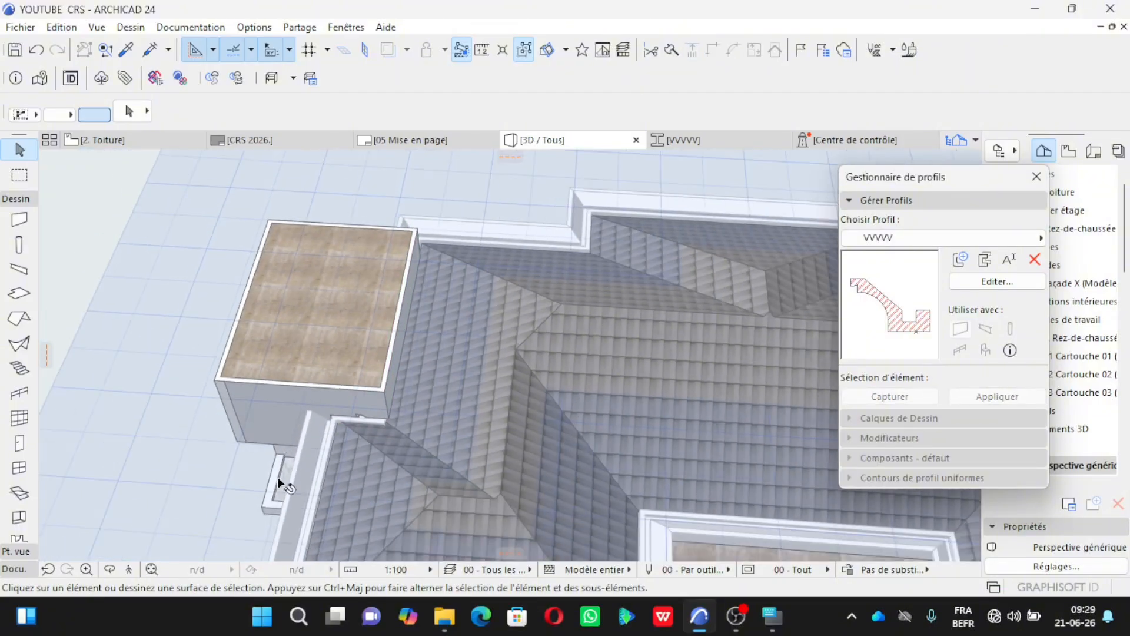
scroll(279, 478, up, 2)
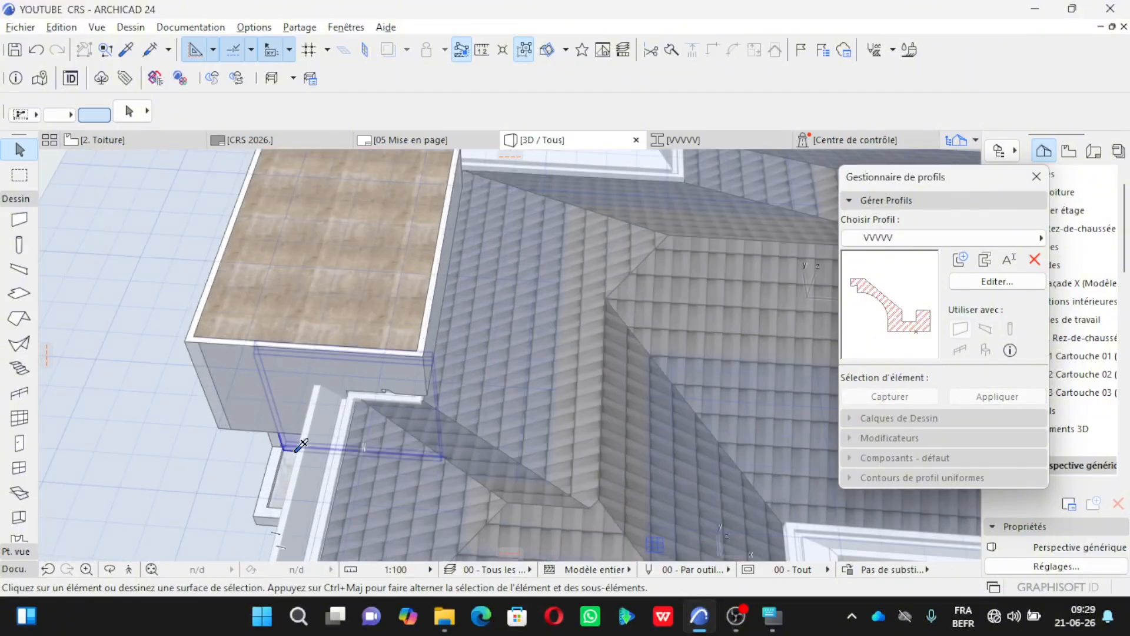
alt+click(311, 471)
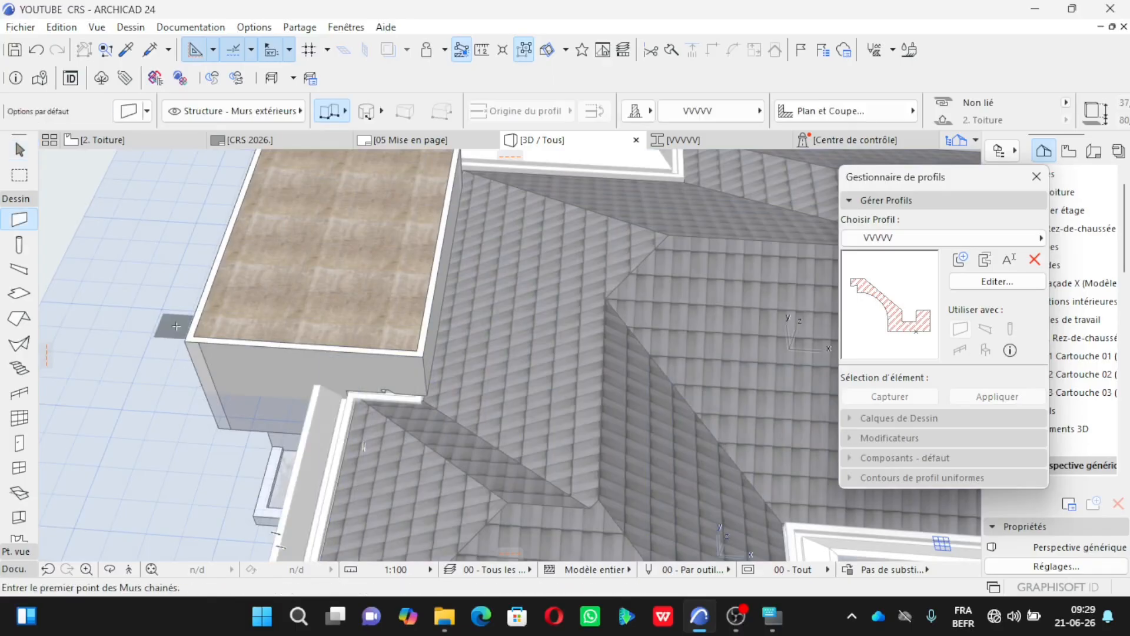
scroll(192, 368, up, 5)
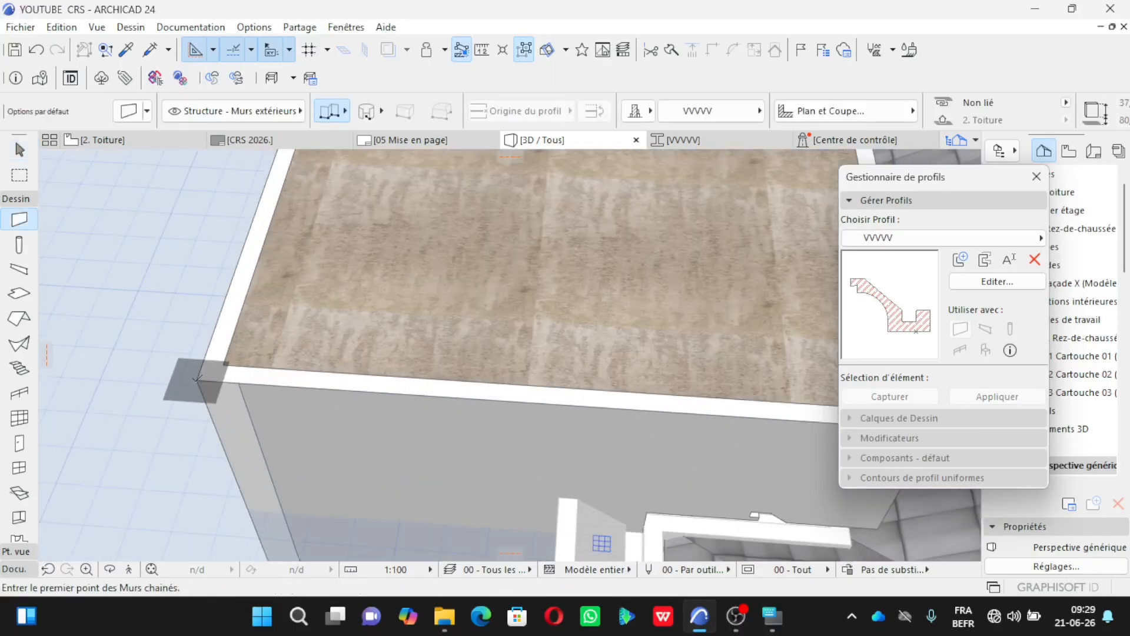
click(196, 379)
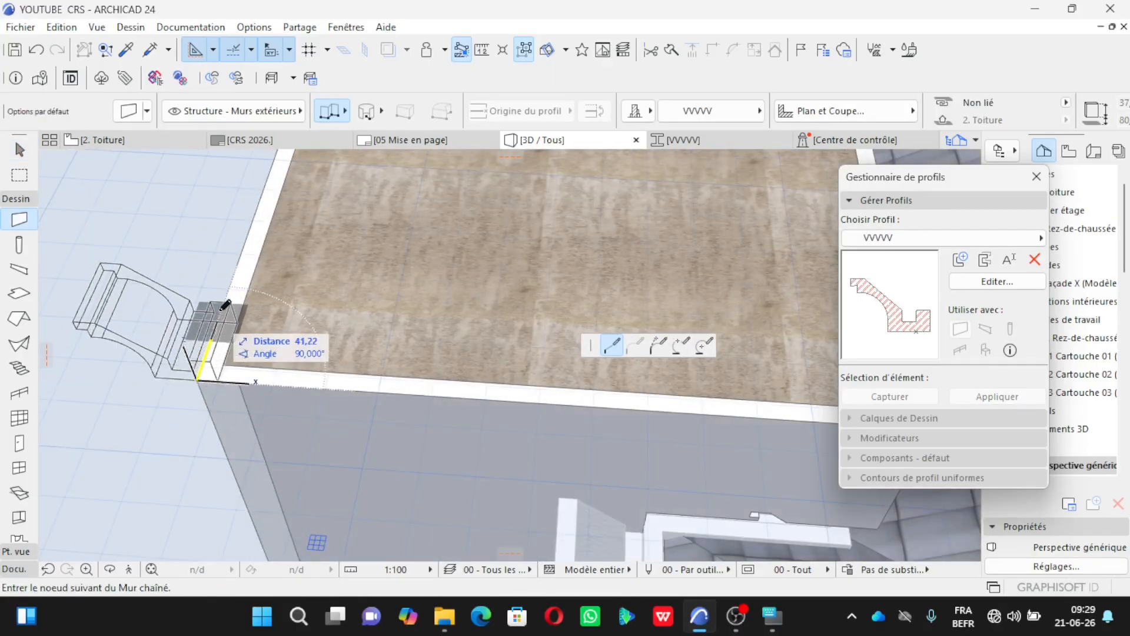
scroll(181, 512, down, 2)
scroll(181, 510, down, 2)
scroll(242, 252, down, 1)
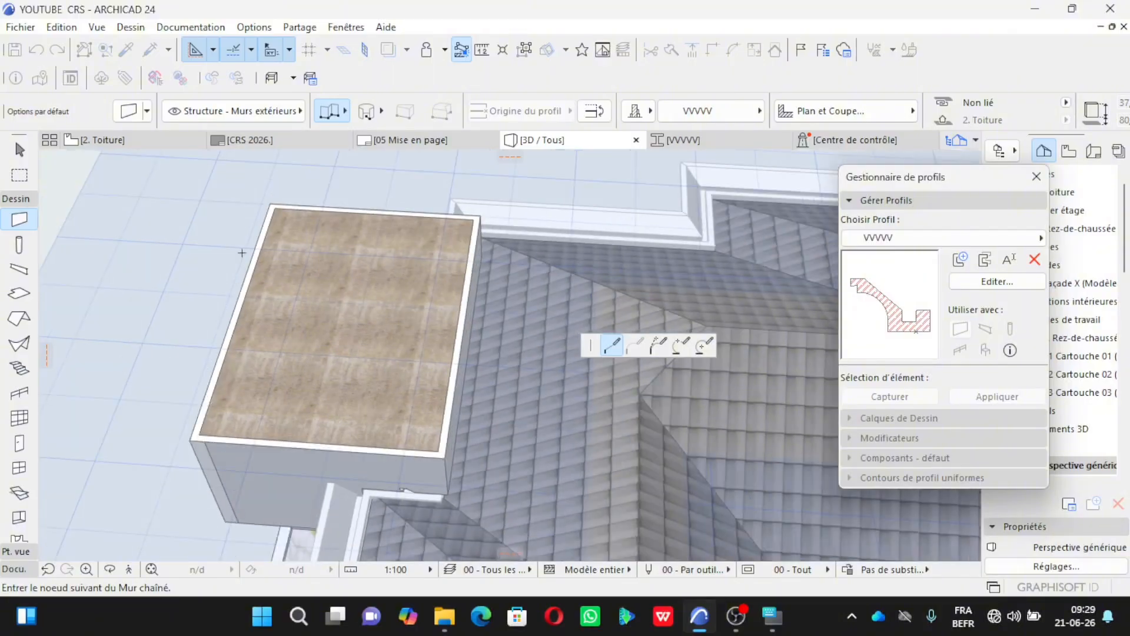
scroll(292, 178, up, 4)
scroll(289, 187, up, 2)
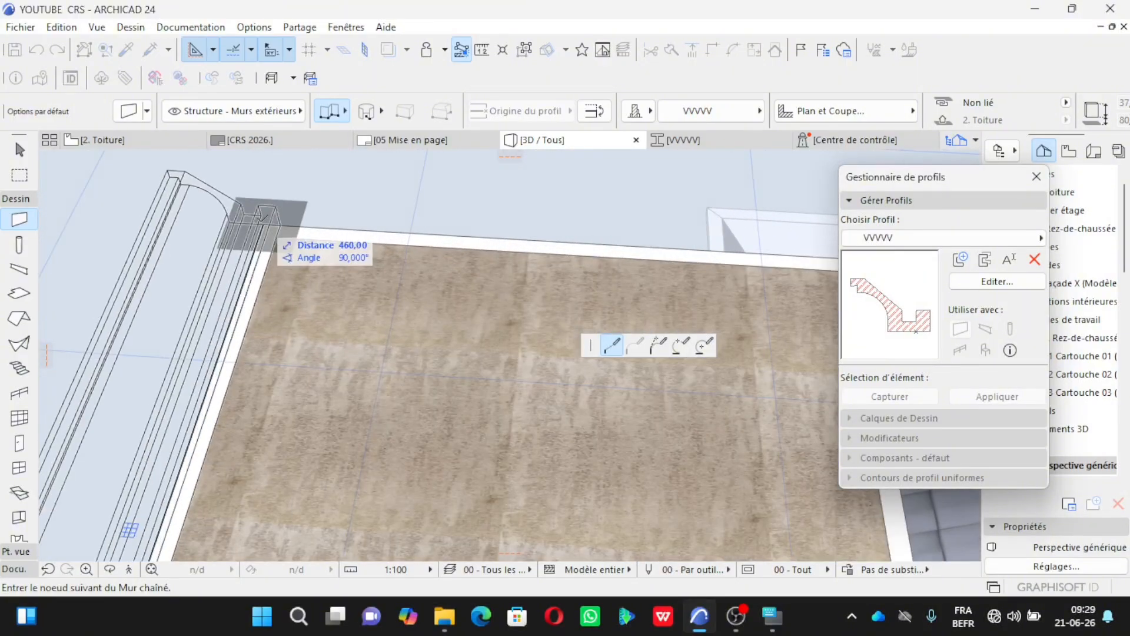
click(264, 225)
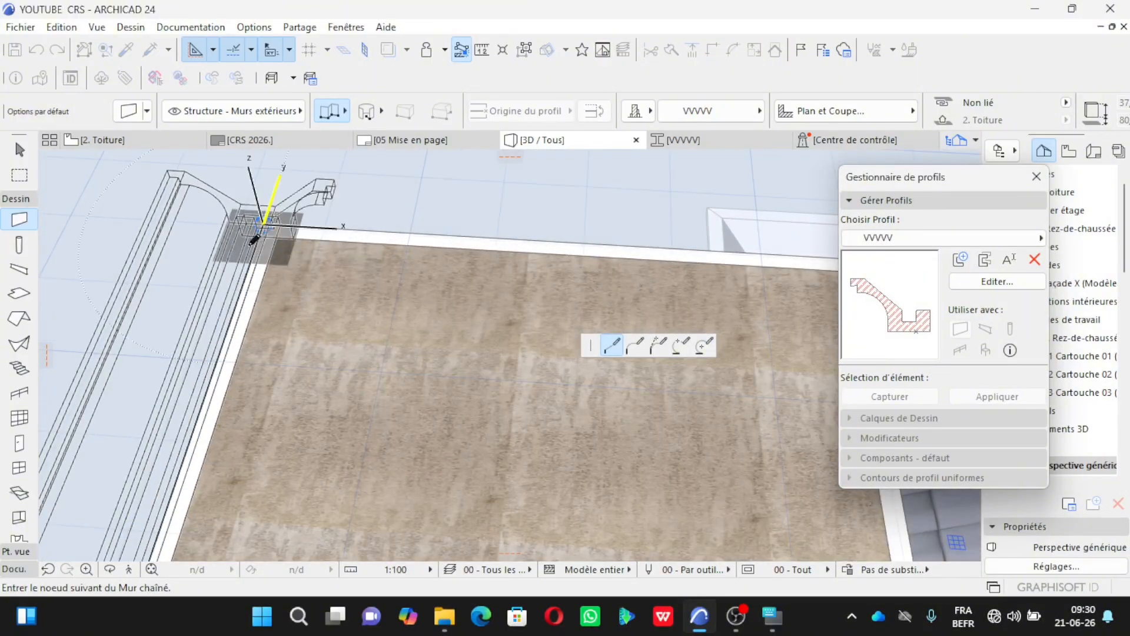
Step: Continue the chained VVVVV wall around the room's three remaining roof edges, closing it at the starting corner
scroll(259, 227, down, 1)
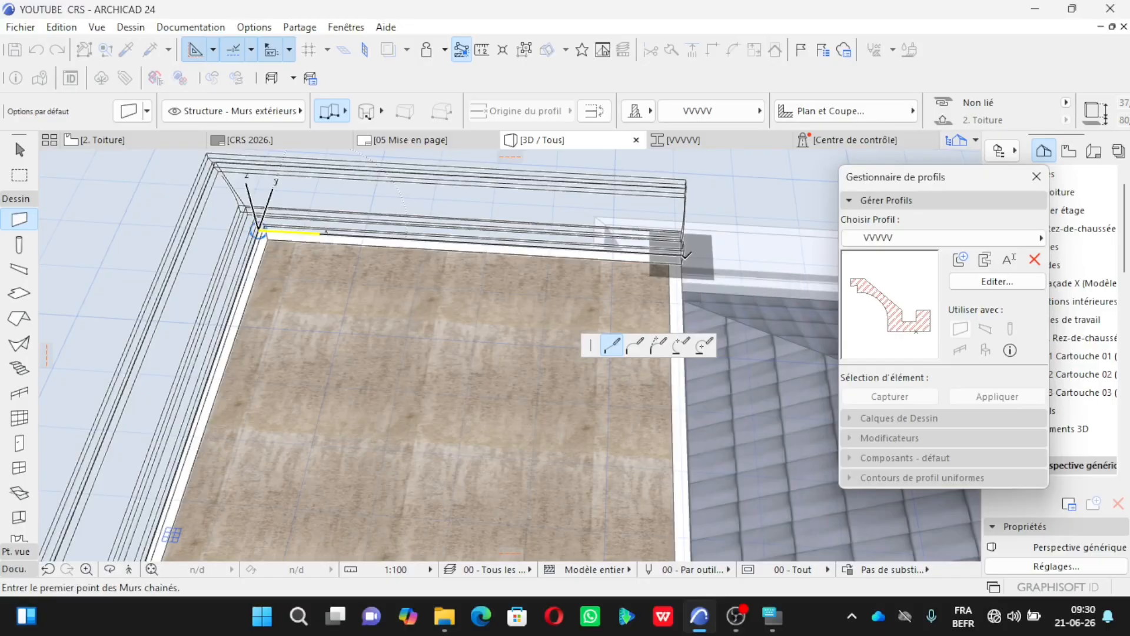
click(685, 255)
scroll(677, 236, down, 2)
scroll(683, 520, up, 2)
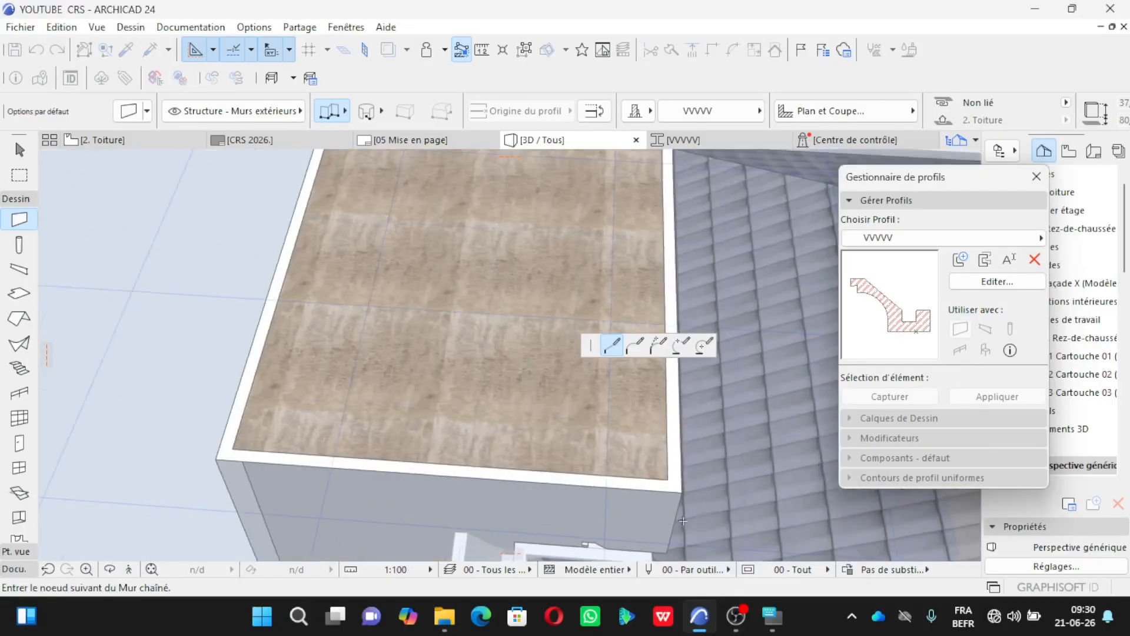
scroll(683, 485, down, 1)
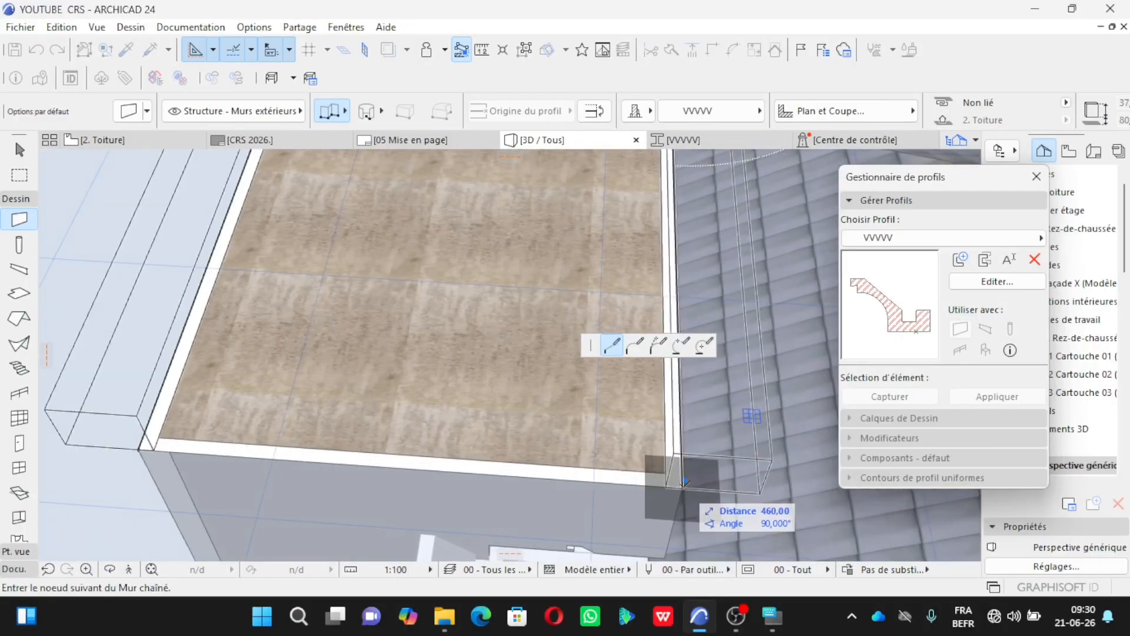
click(685, 483)
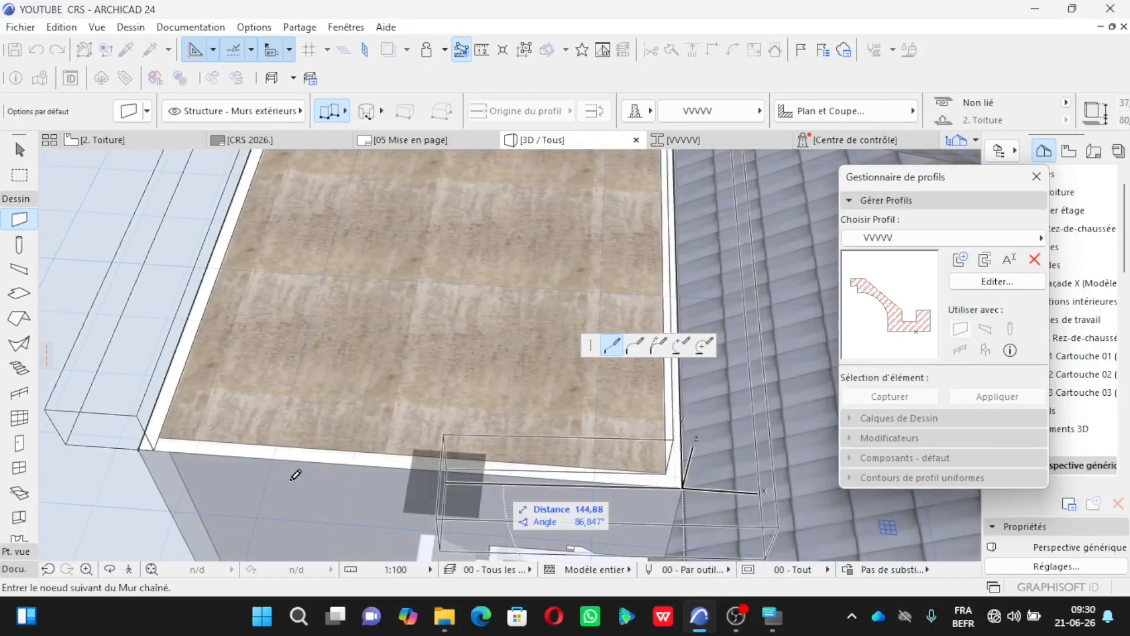
scroll(159, 444, up, 2)
click(144, 446)
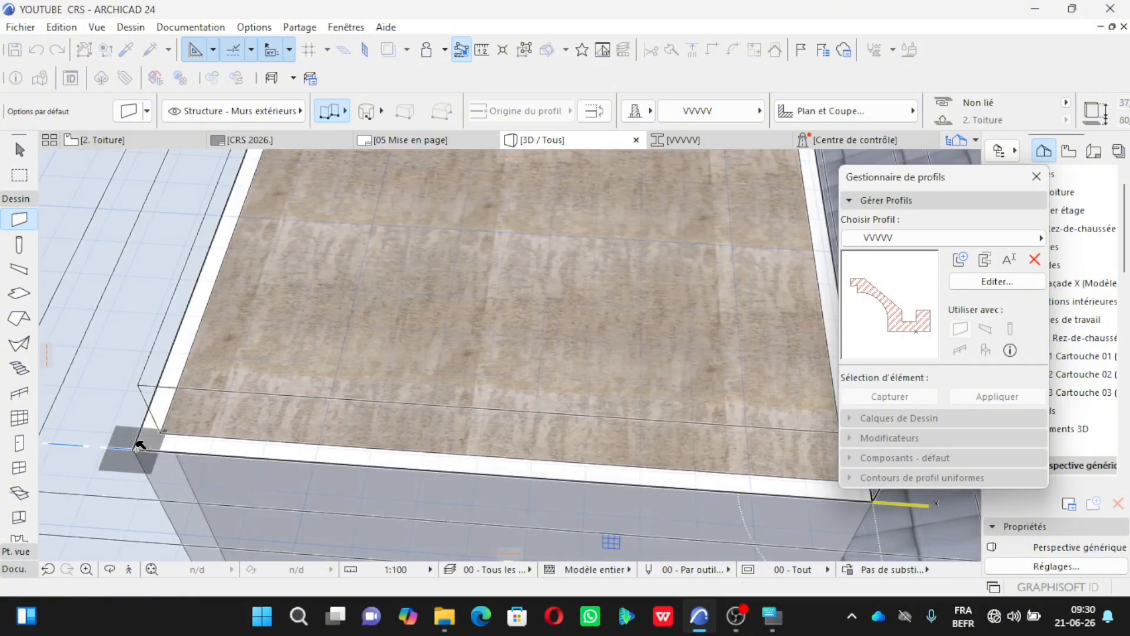
Step: Start another chained VVVVV wall on the smaller flat-topped volume across the house, with a 360-long segment along its tiled-roof side
scroll(139, 445, down, 10)
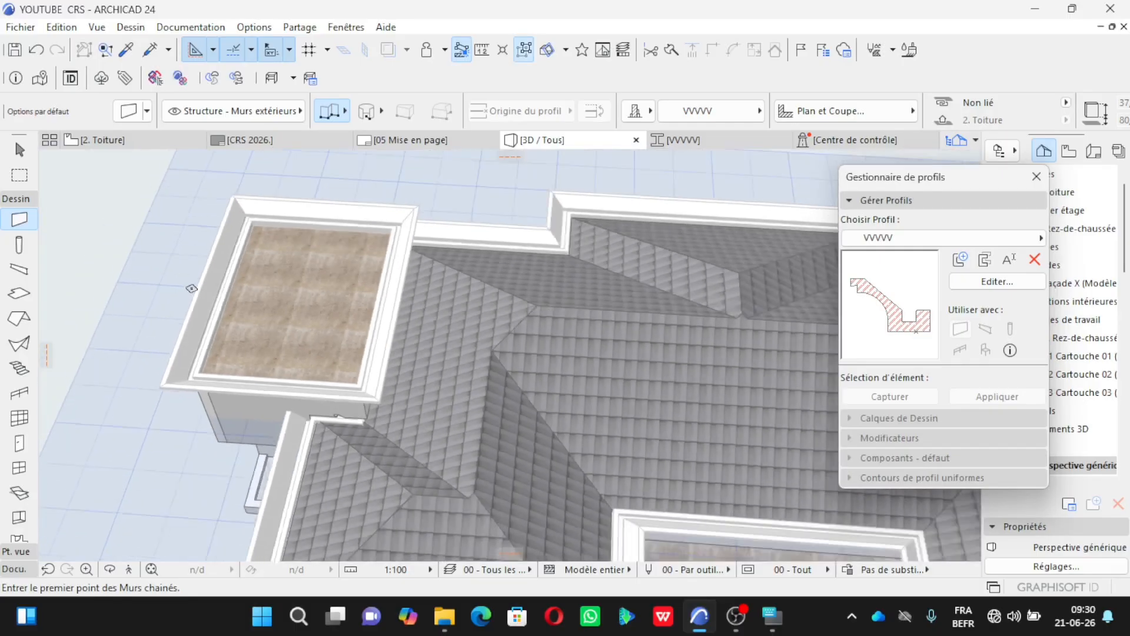
scroll(192, 288, down, 4)
scroll(654, 329, up, 6)
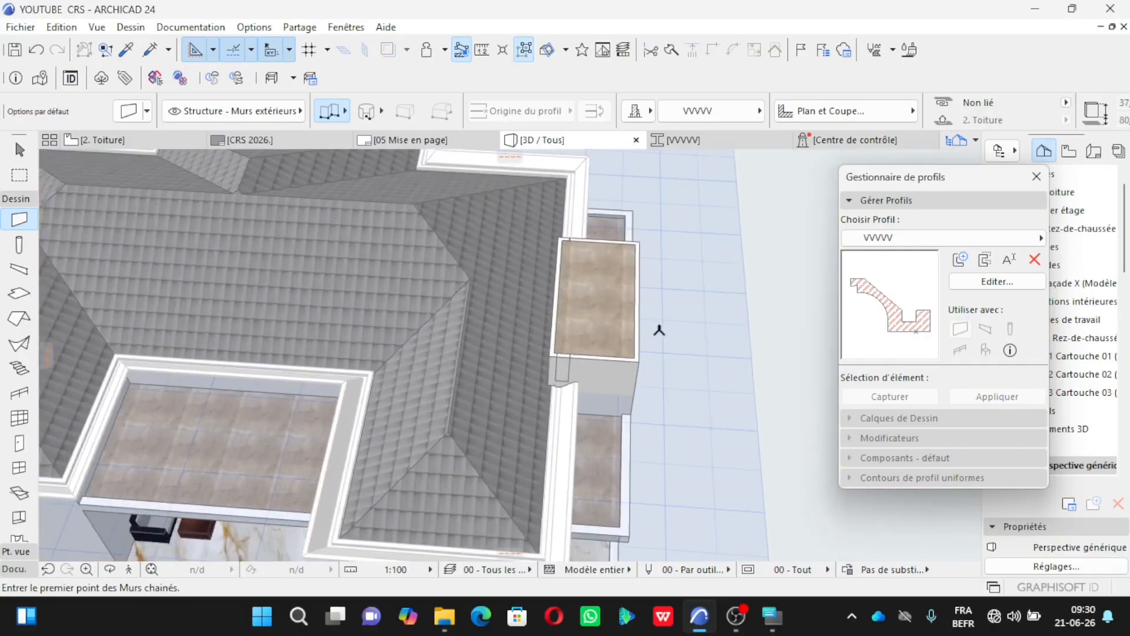
scroll(659, 331, up, 4)
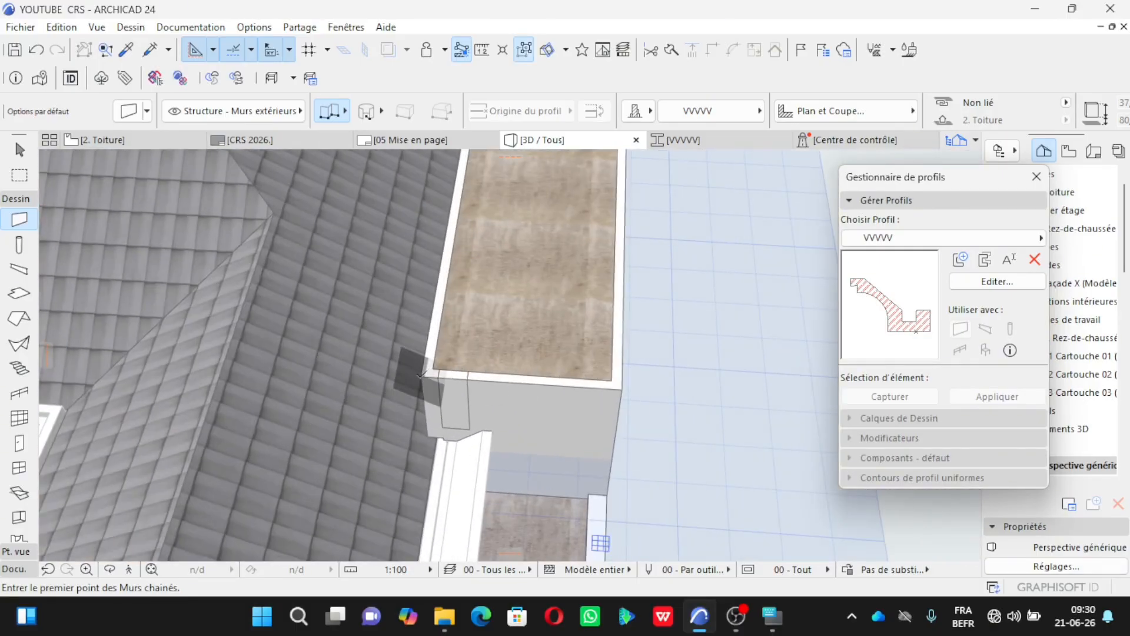
click(423, 372)
scroll(413, 412, down, 3)
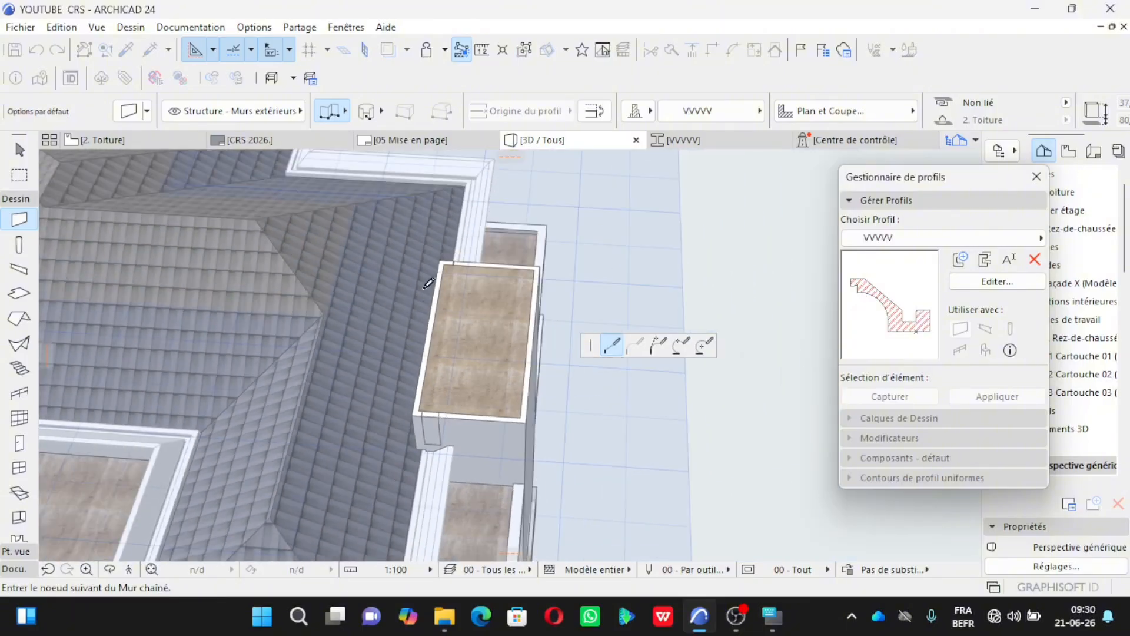
scroll(449, 245, up, 4)
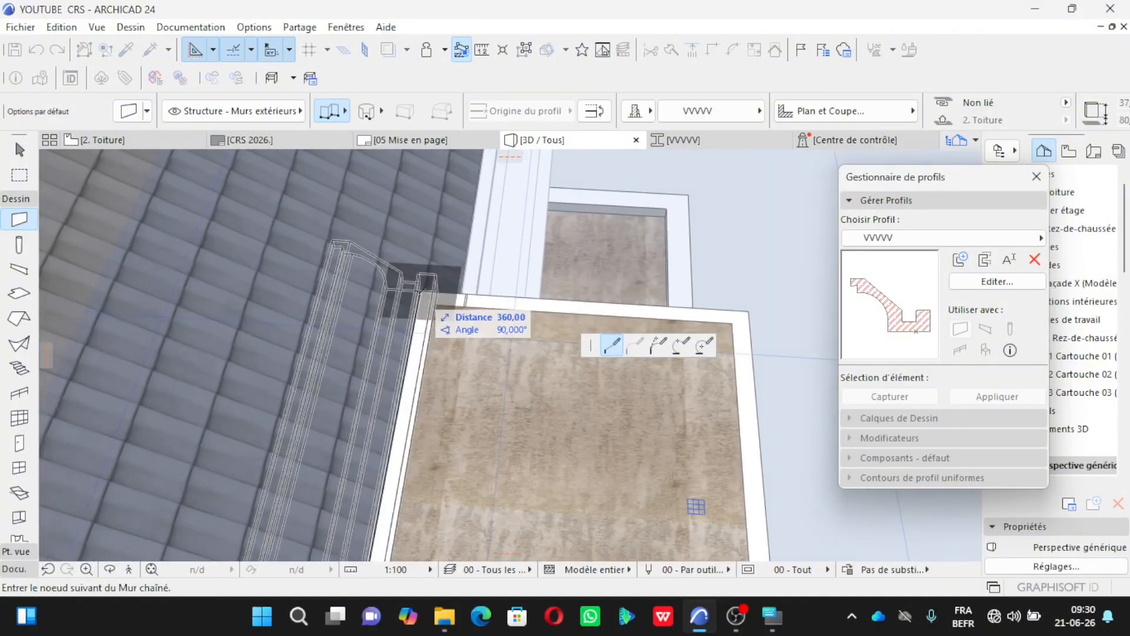
click(423, 285)
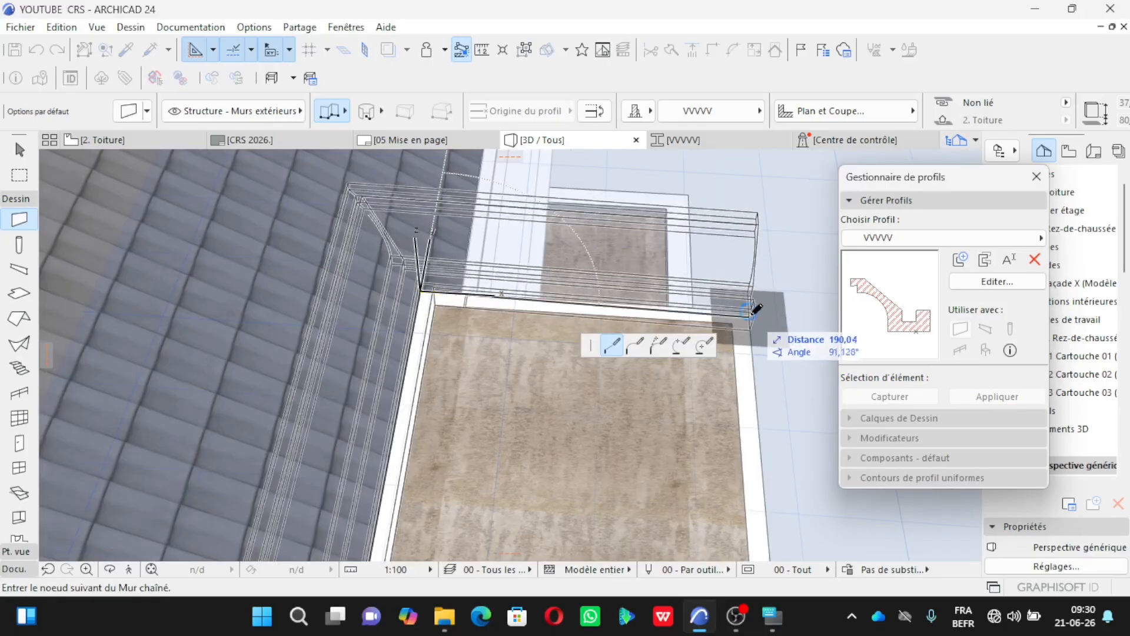
Step: Continue the chain along the smaller flat roof's 190-wide edge and its remaining edges, finishing at the starting corner
scroll(757, 302, up, 5)
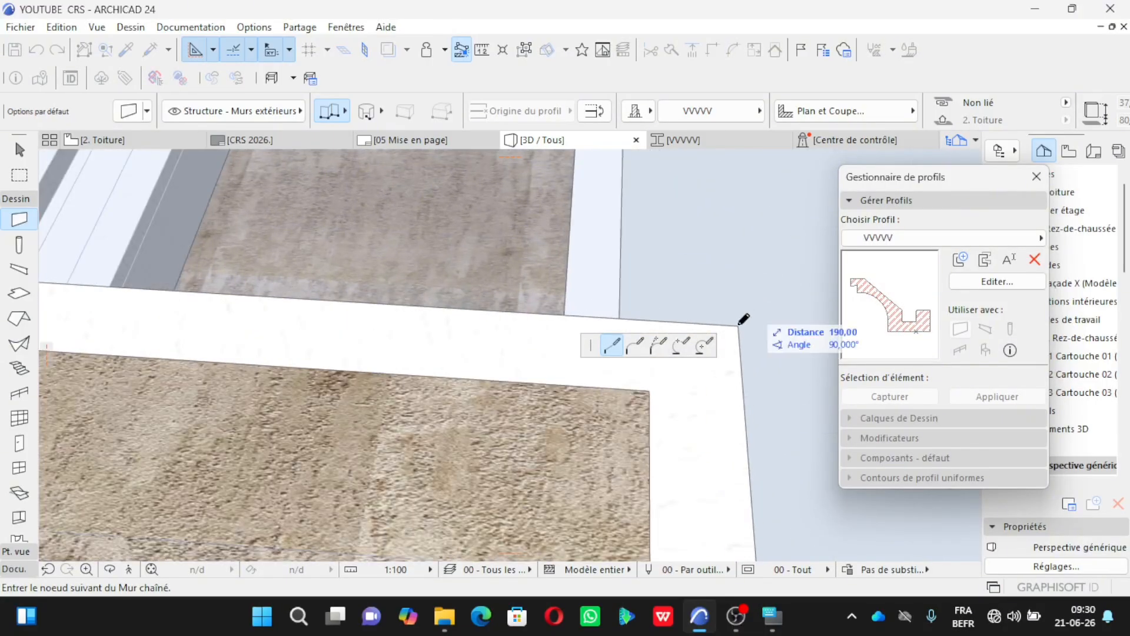
click(739, 324)
scroll(754, 239, down, 5)
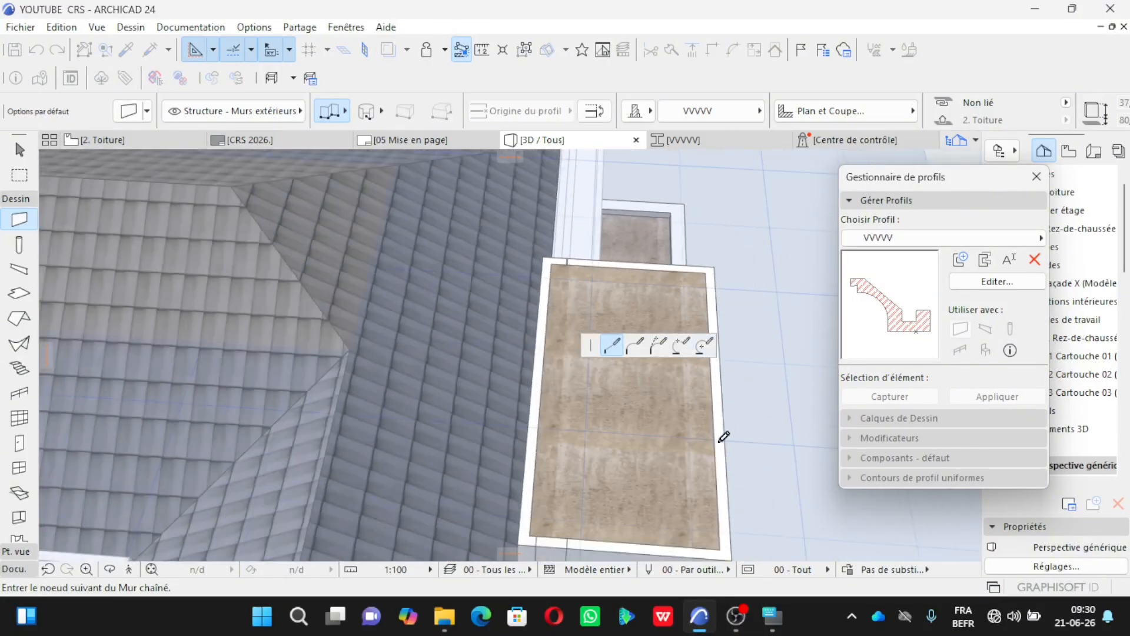
scroll(736, 519, up, 5)
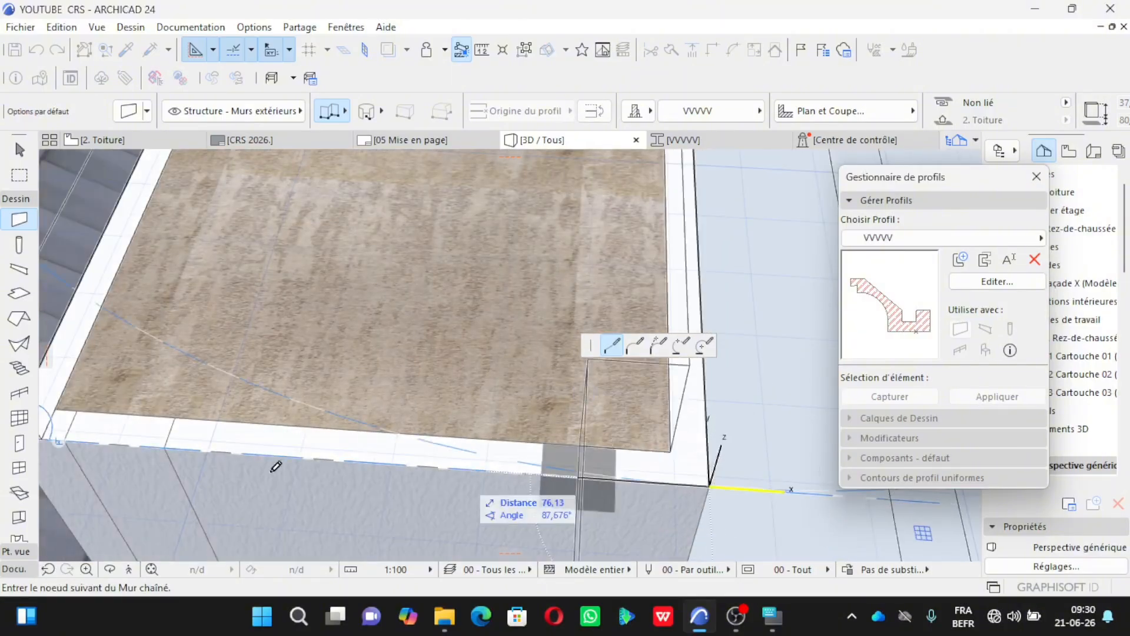
scroll(112, 454, down, 2)
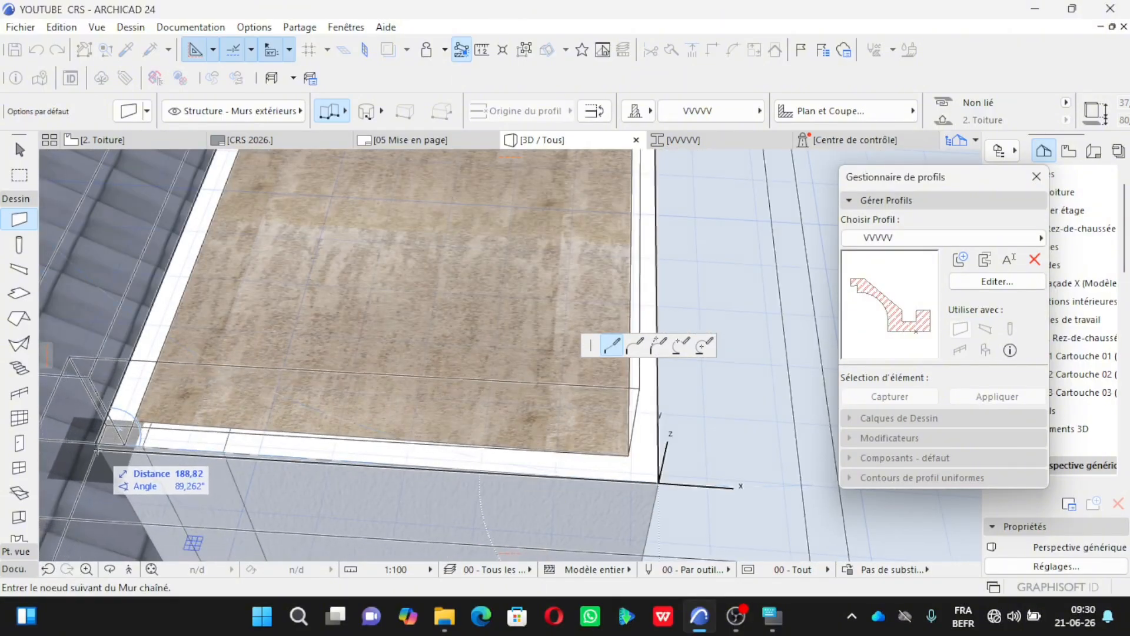
double_click(96, 442)
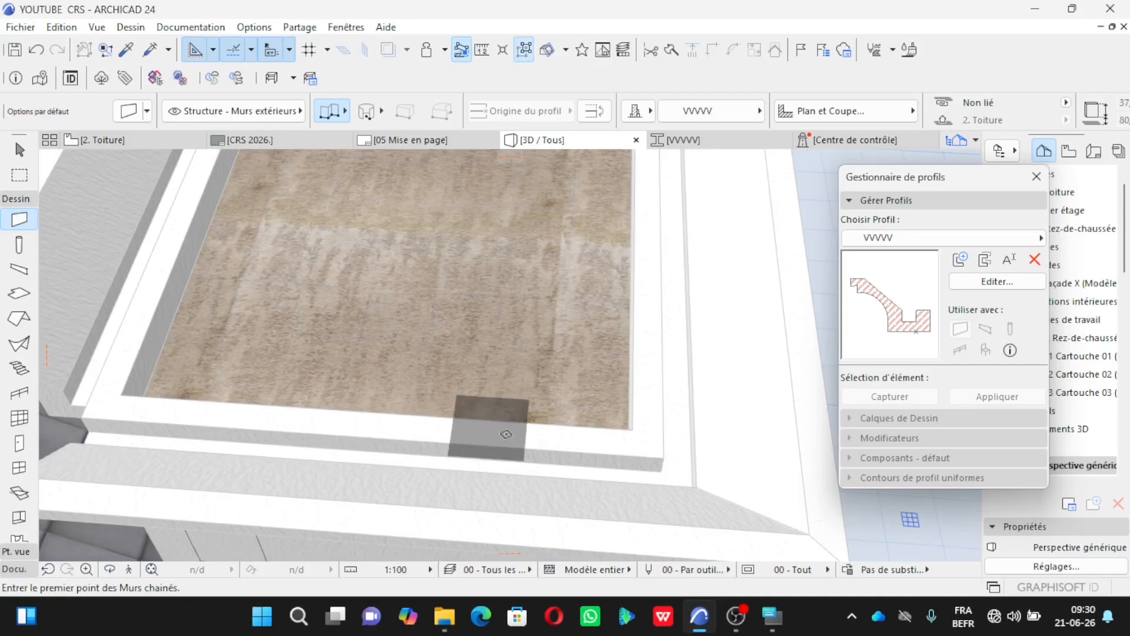
Step: Intersect the smaller flat roof's first and last VVVVV walls at their open corner, then clear the selection
scroll(559, 453, down, 4)
scroll(645, 463, down, 2)
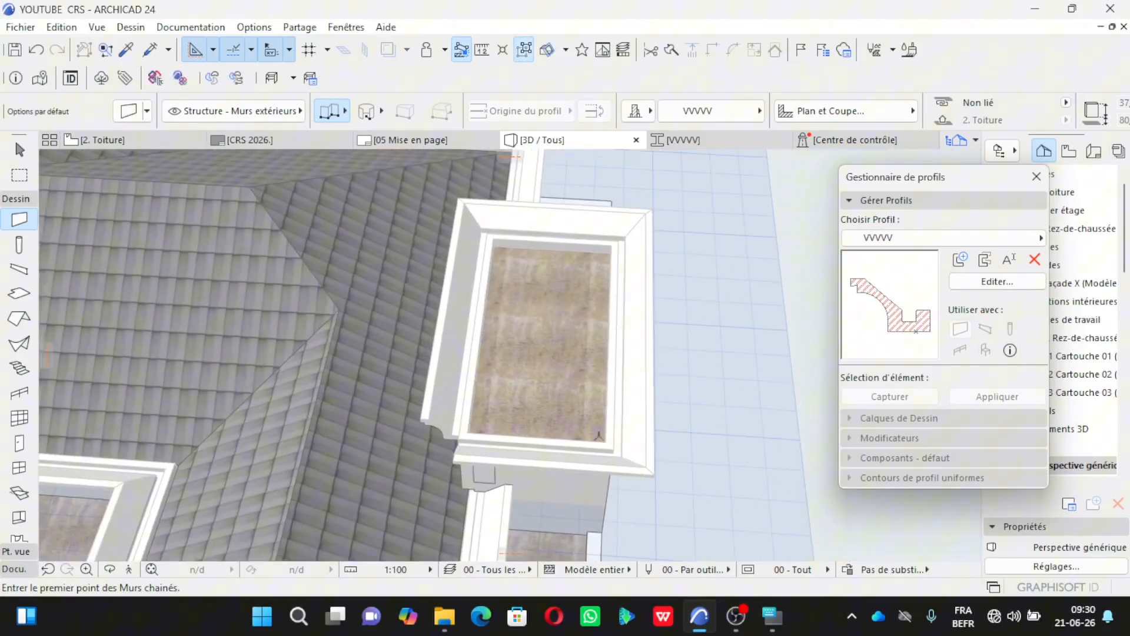
click(474, 464)
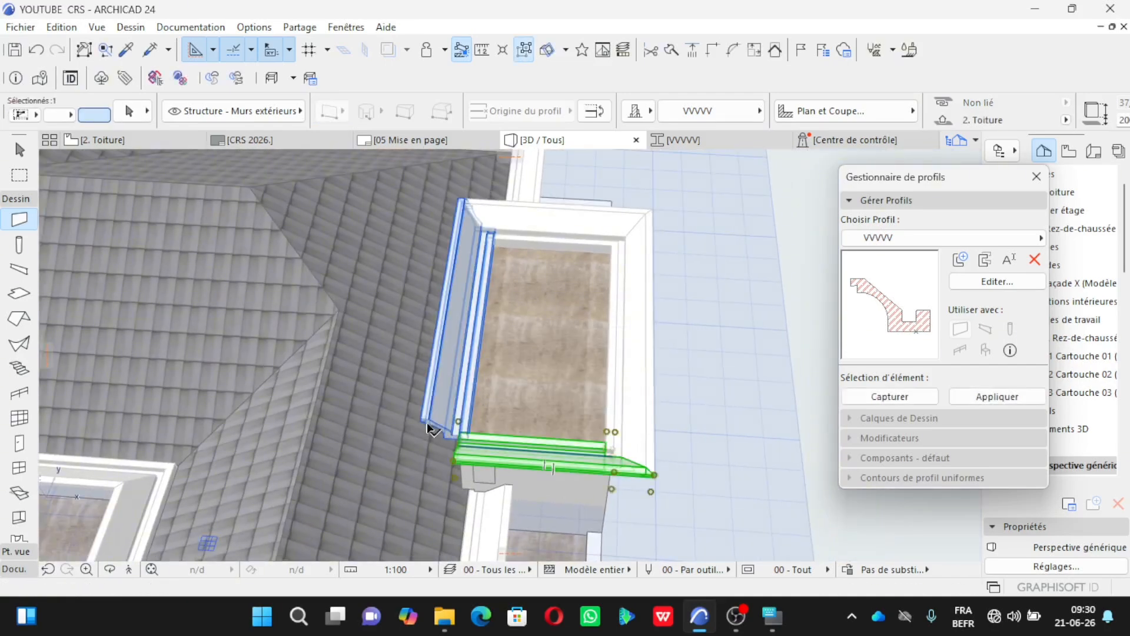
shift+click(482, 354)
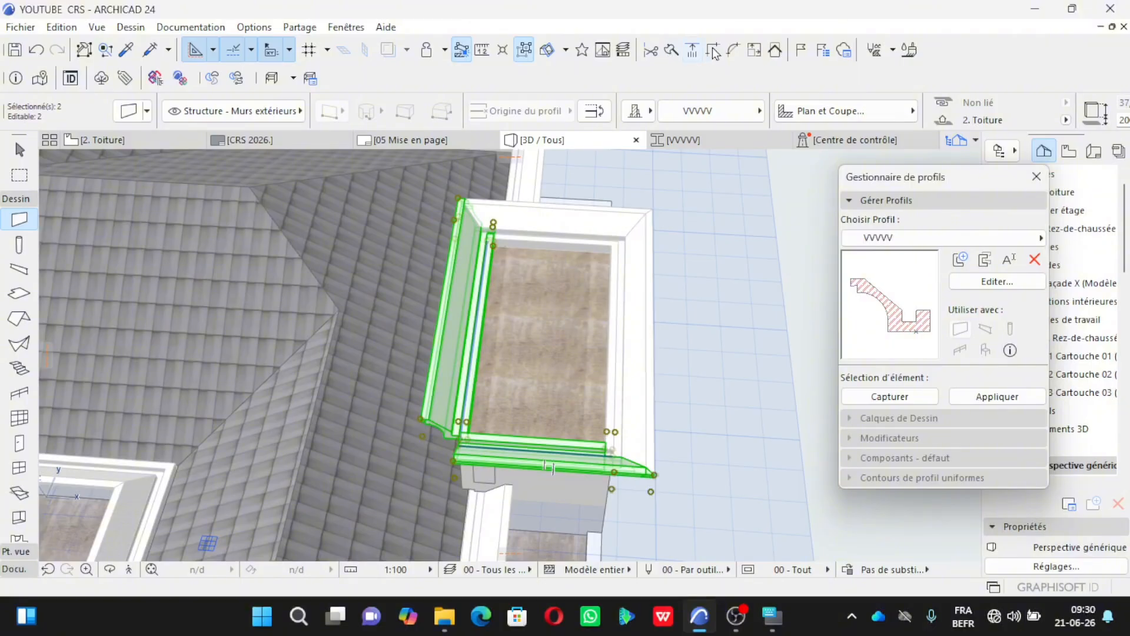
key(Escape)
scroll(597, 452, down, 4)
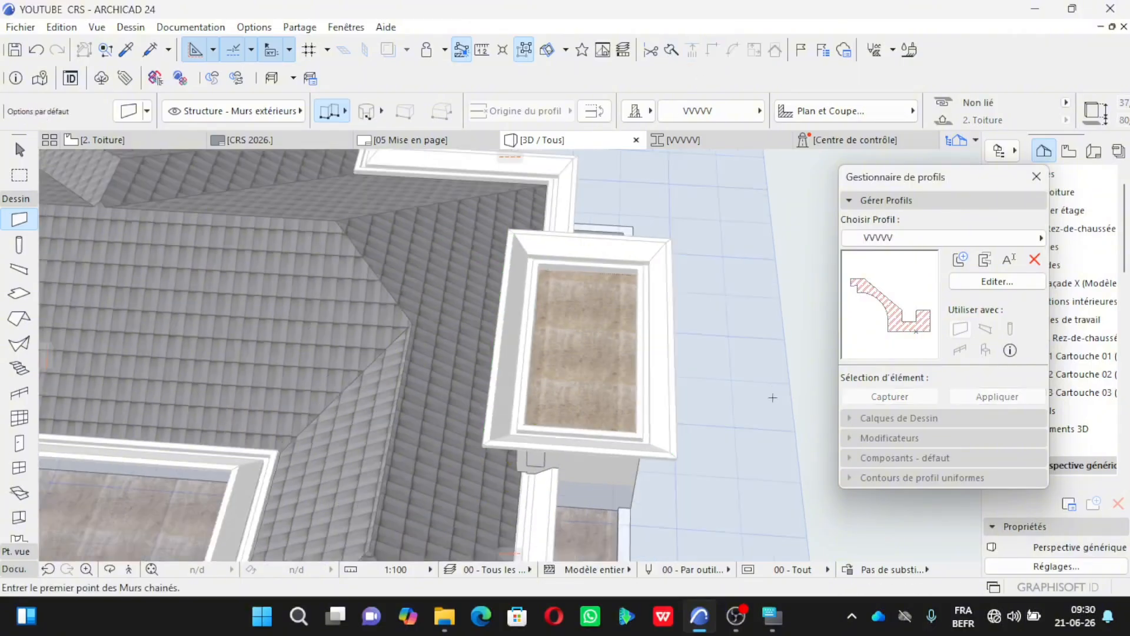
Step: Select the slabs of the smaller and larger flat-topped volumes together and set their offset from 2. Toiture to 215
scroll(768, 375, down, 3)
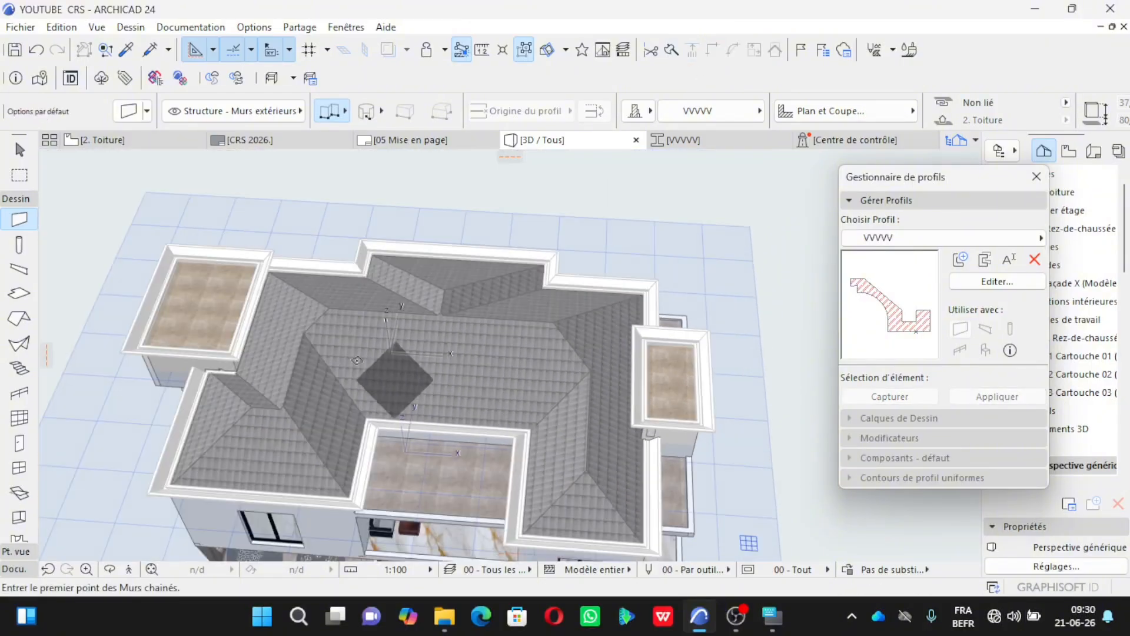
scroll(667, 407, up, 3)
scroll(667, 406, up, 3)
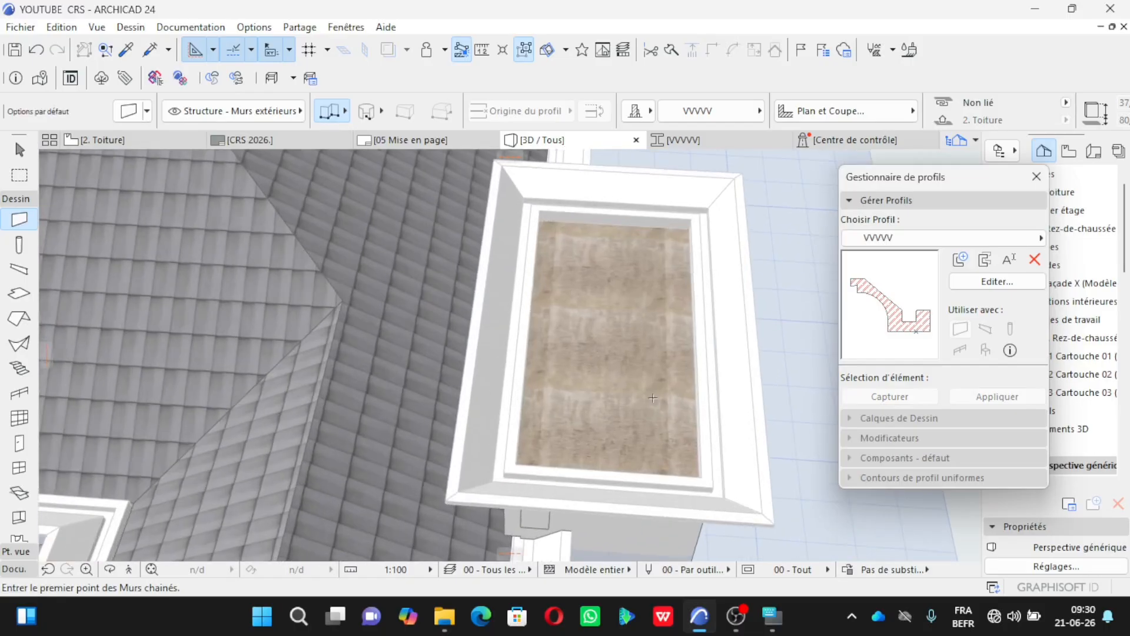
click(653, 397)
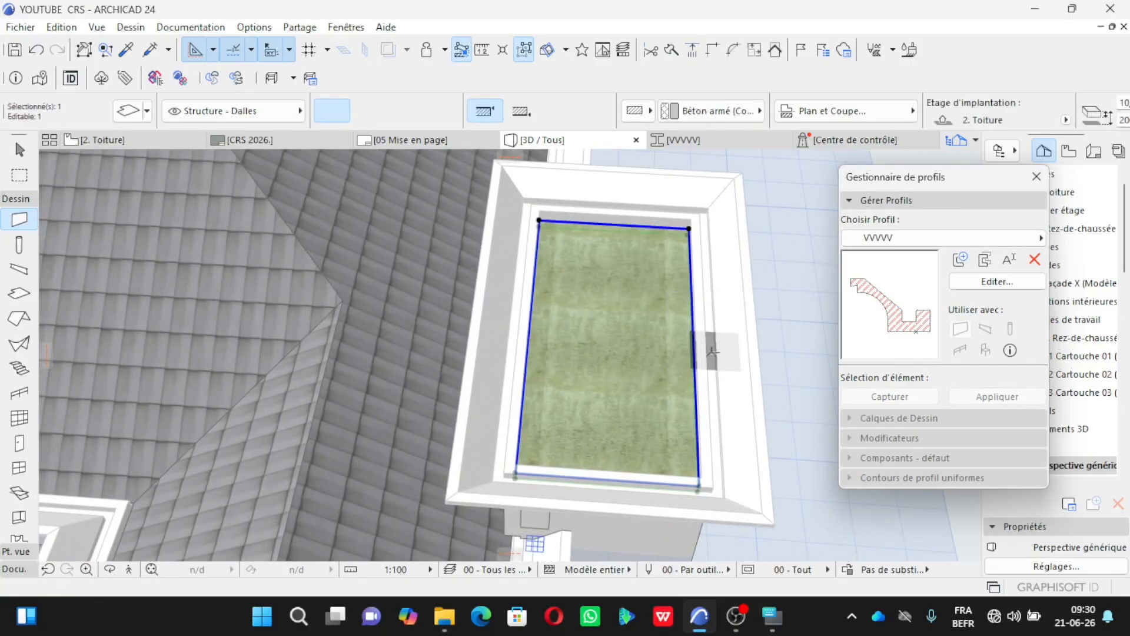
scroll(726, 344, down, 5)
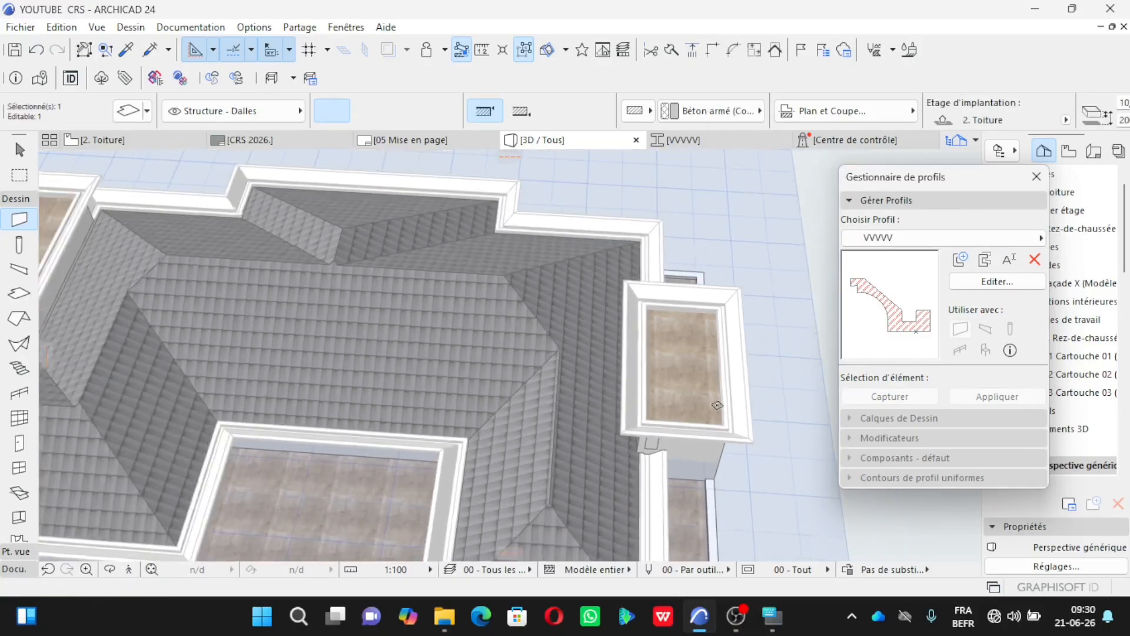
scroll(152, 302, up, 2)
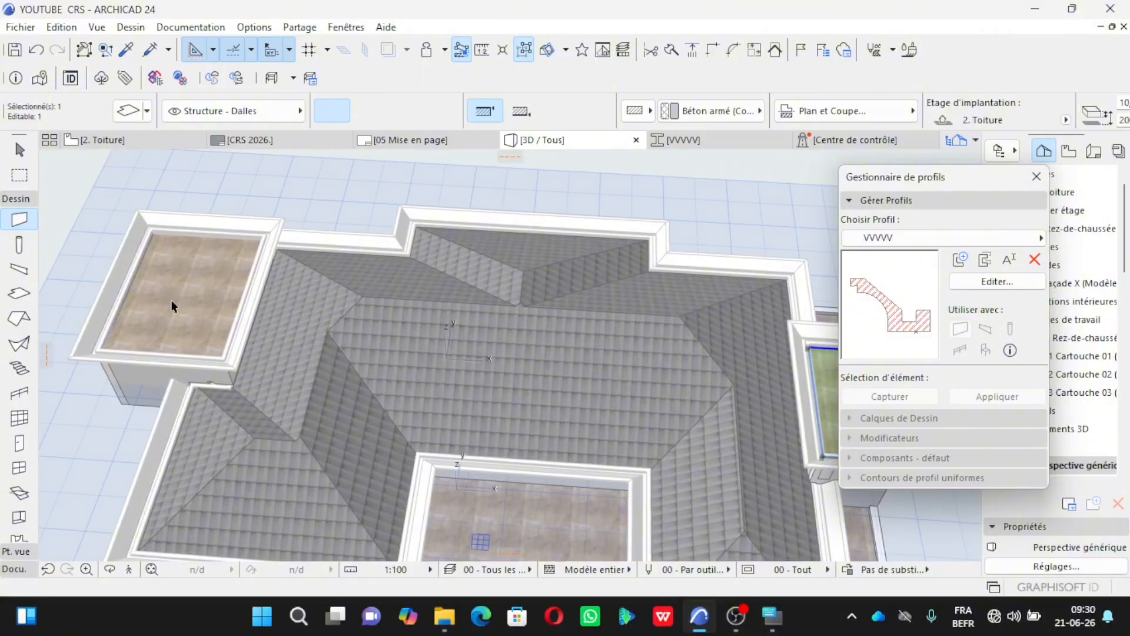
shift+click(172, 305)
scroll(952, 103, down, 5)
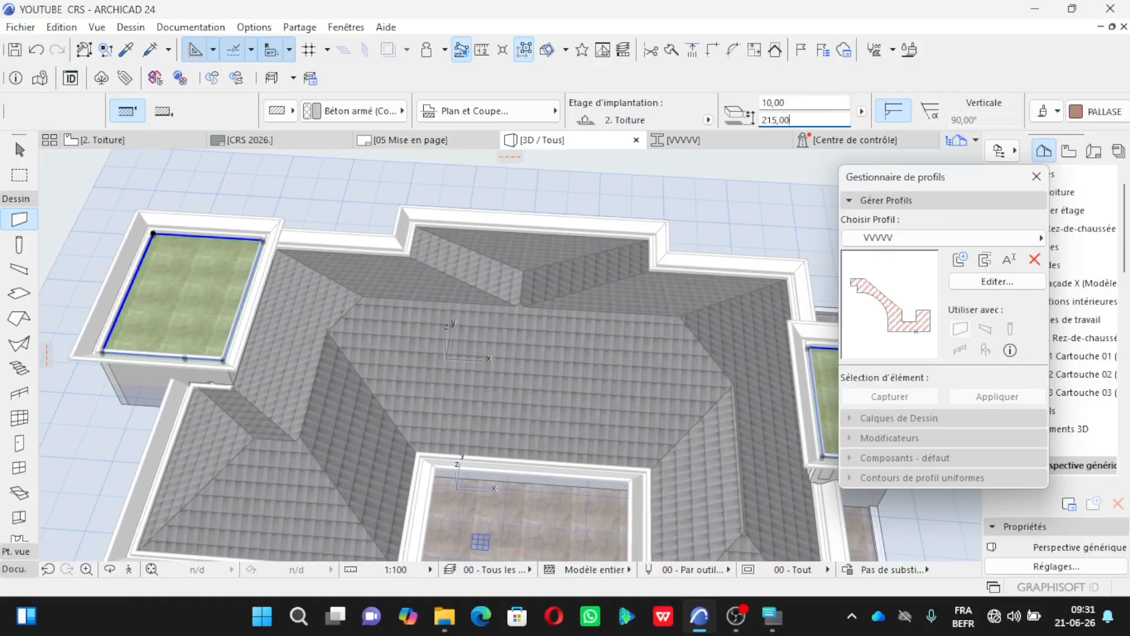
scroll(156, 220, up, 6)
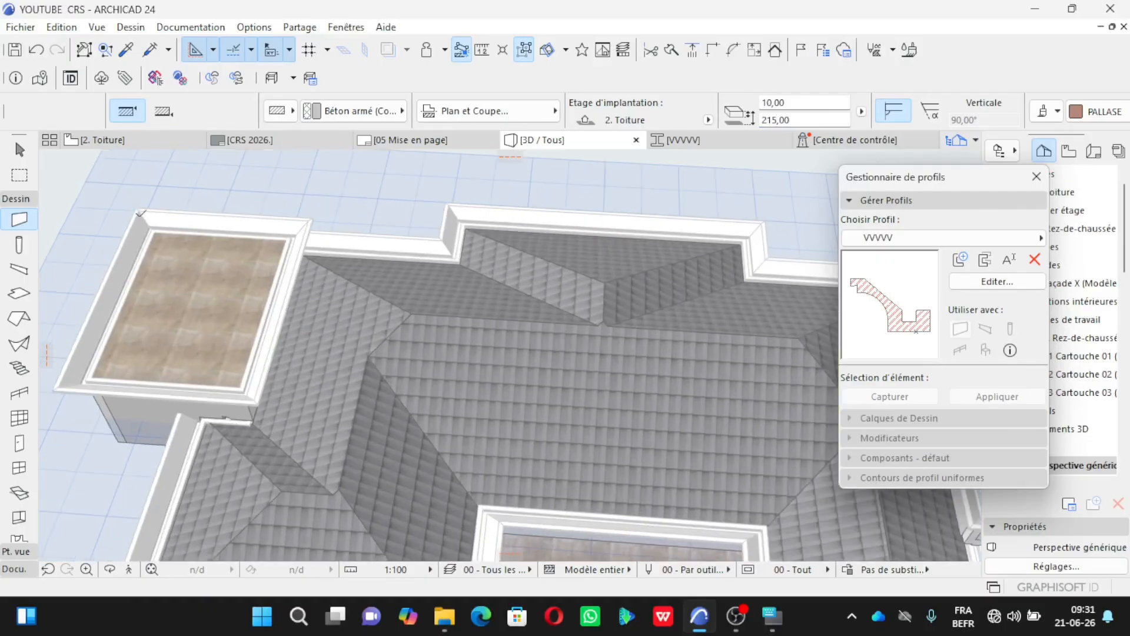
scroll(146, 222, up, 8)
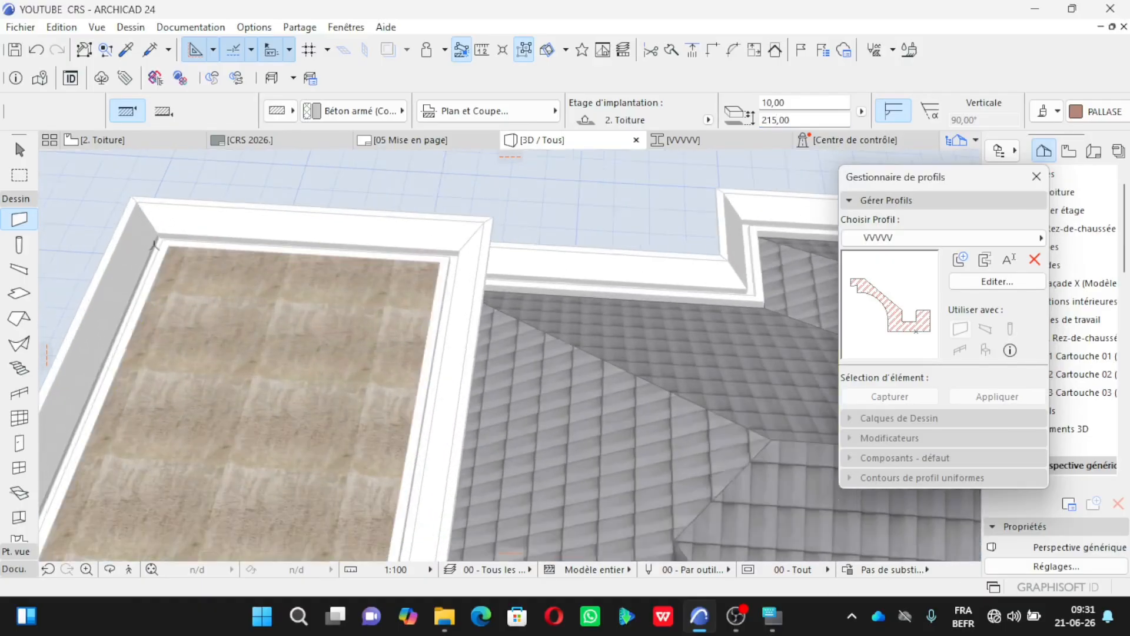
Step: Examine the VVVVV profile's corners and roof junctions in 3D, around the larger flat roof and the adjoining tiled roof
click(111, 571)
drag(131, 434, 382, 516)
scroll(383, 515, up, 6)
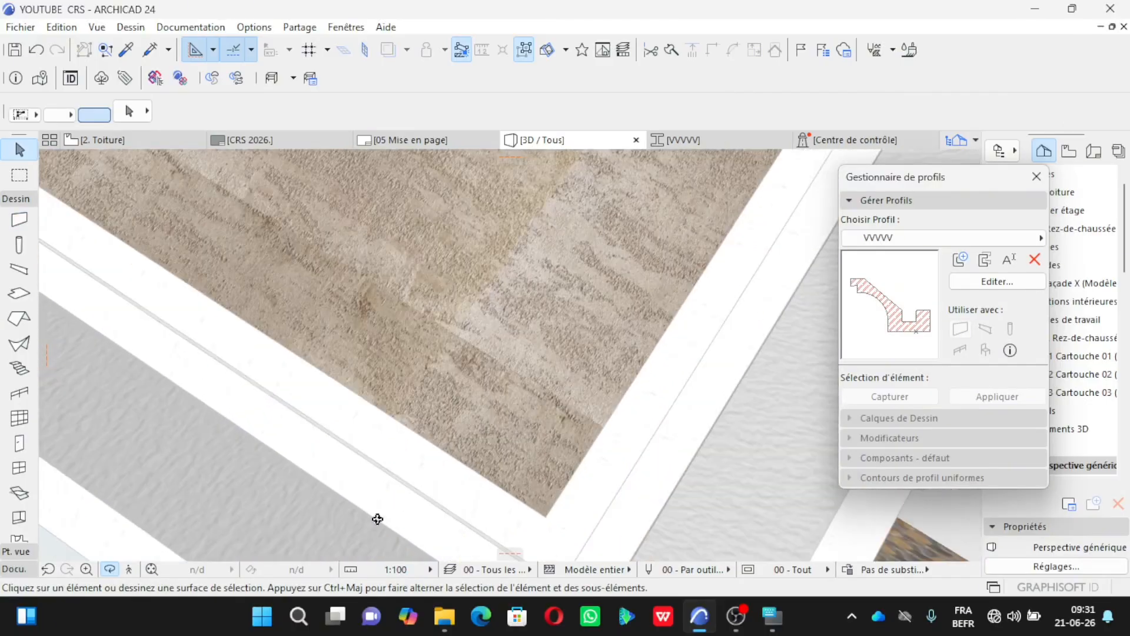
drag(352, 442, 337, 386)
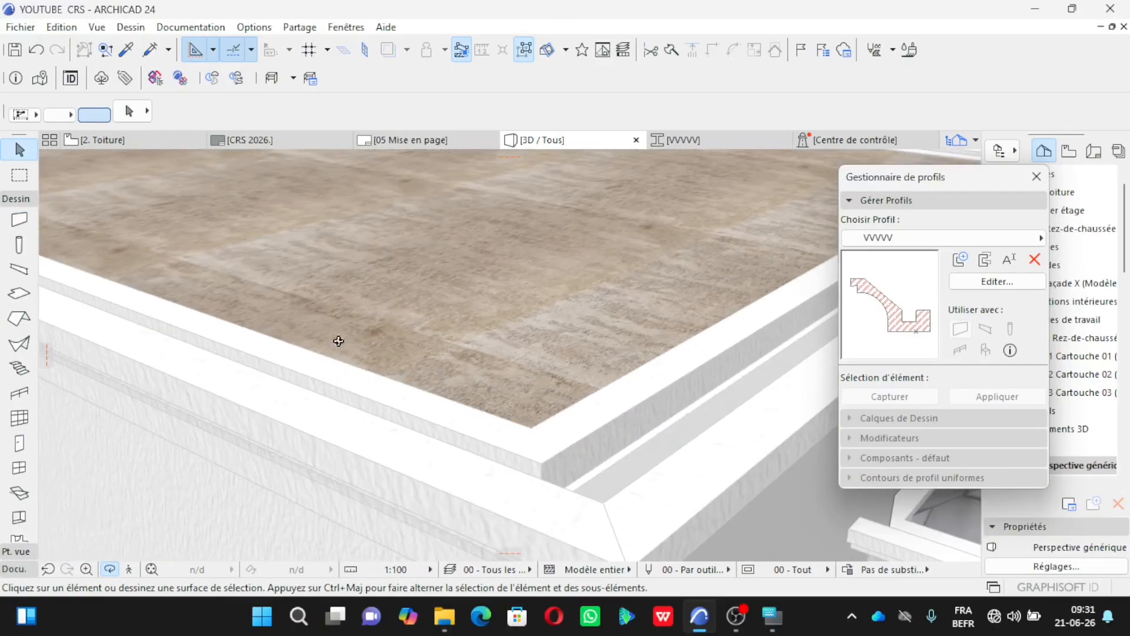
scroll(339, 341, down, 5)
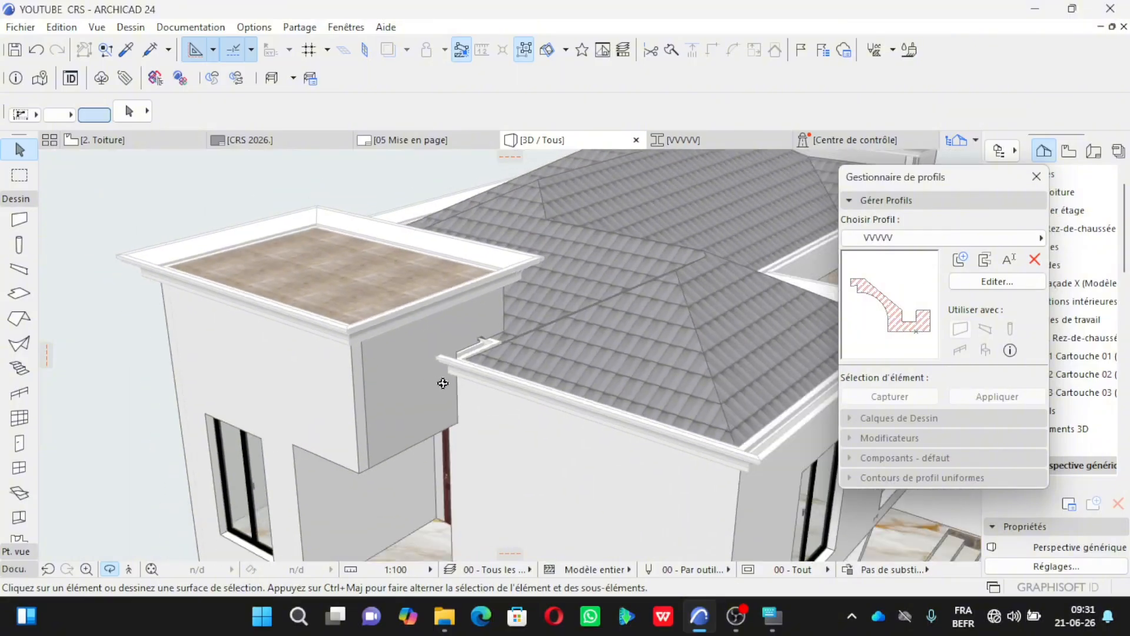
scroll(451, 369, up, 4)
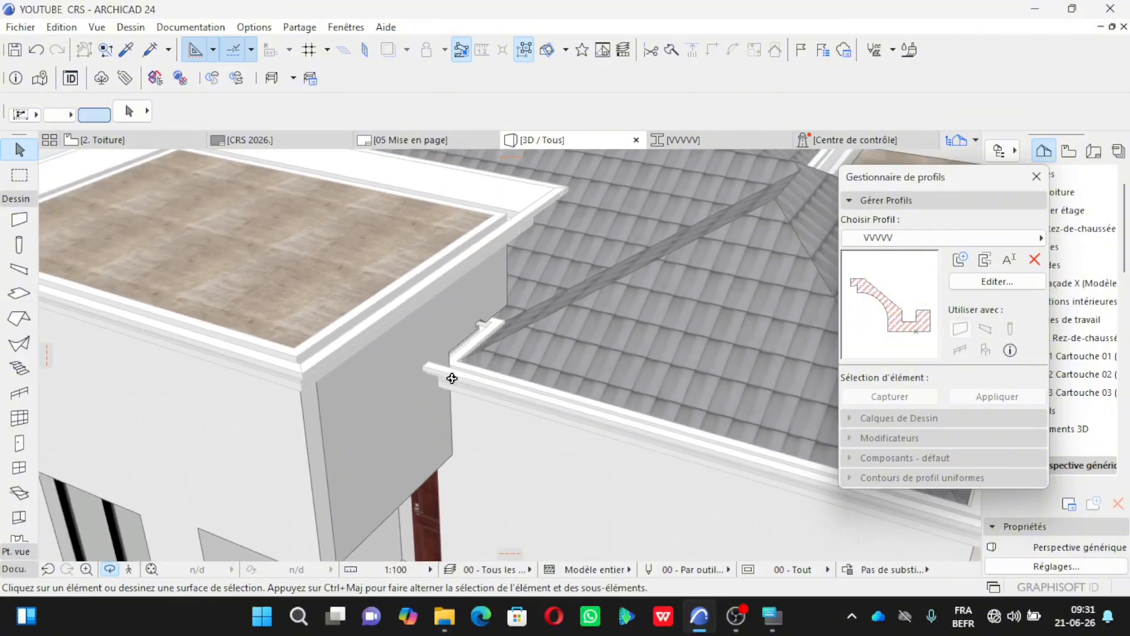
scroll(275, 348, down, 6)
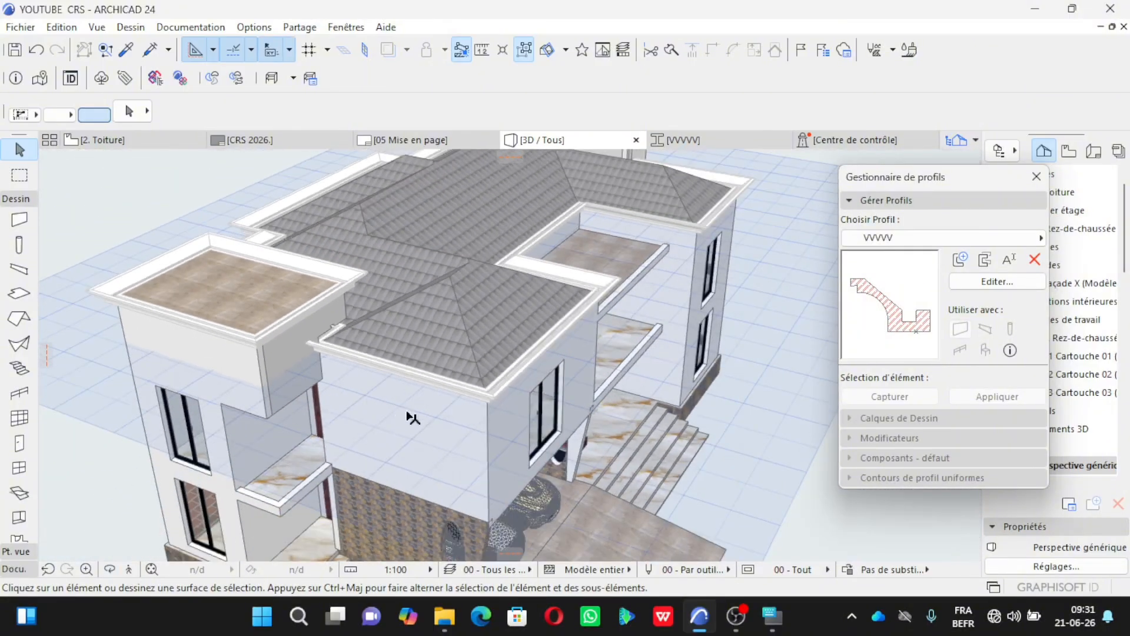
scroll(531, 386, up, 6)
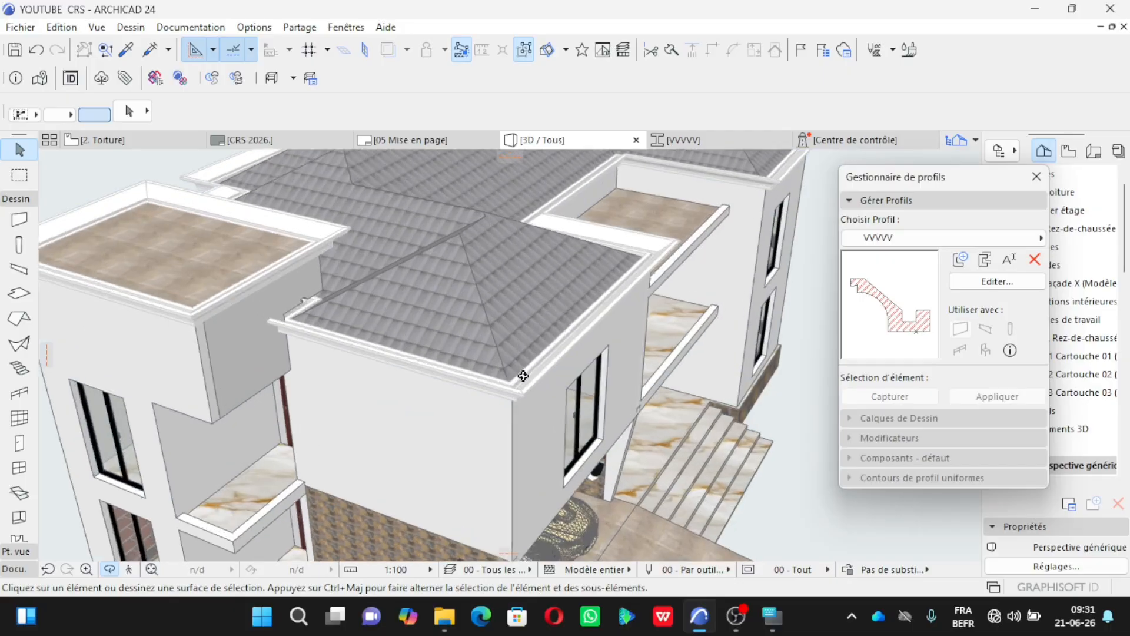
scroll(391, 411, up, 6)
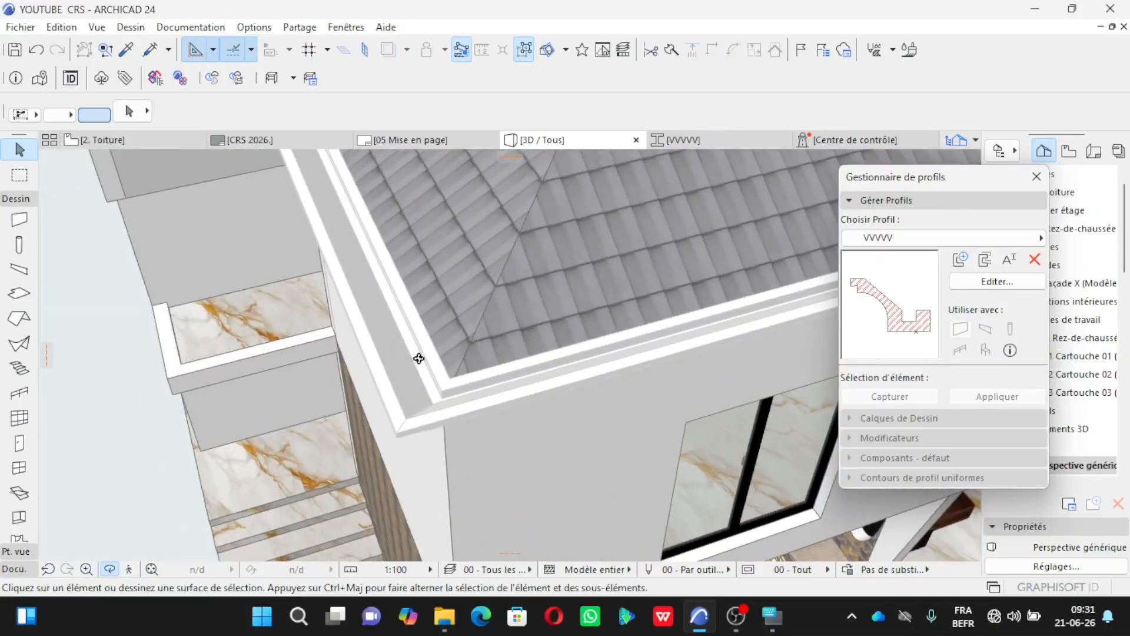
scroll(436, 357, up, 6)
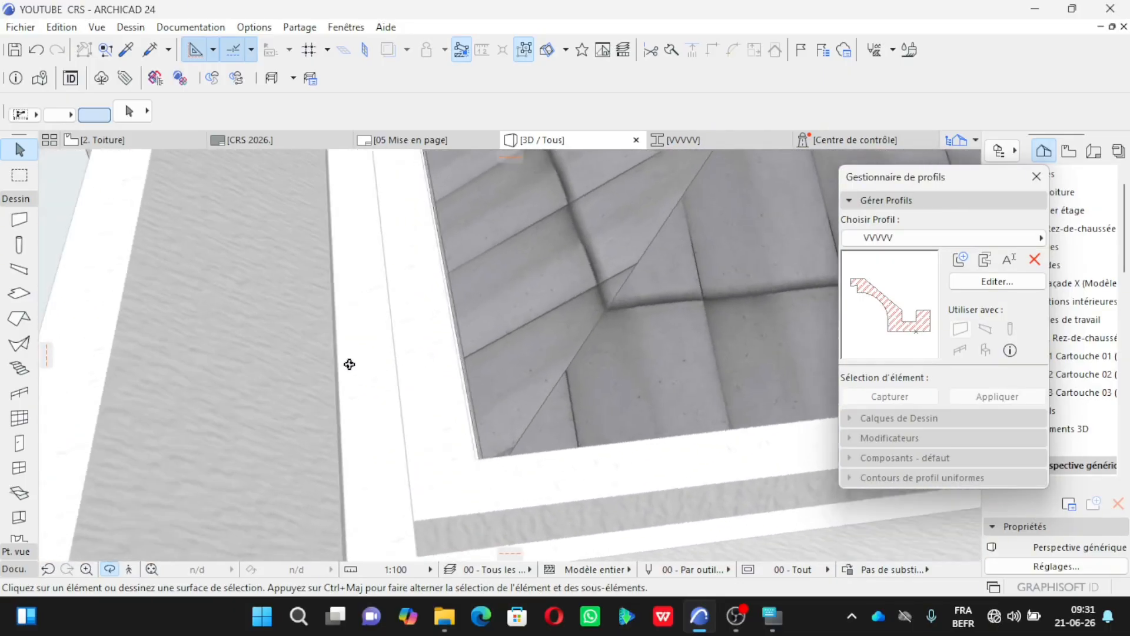
drag(289, 335, 379, 405)
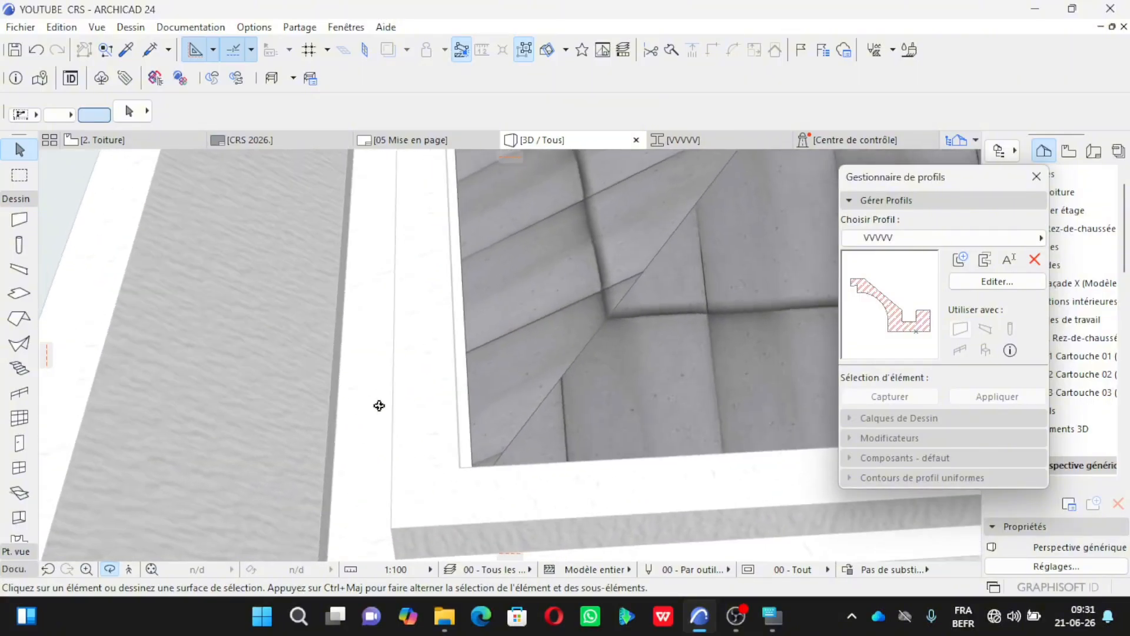
drag(542, 409, 451, 392)
Step: On the 2. Toiture plan, delete the Façade X elevation marker crossing the house together with its viewpoint
click(137, 142)
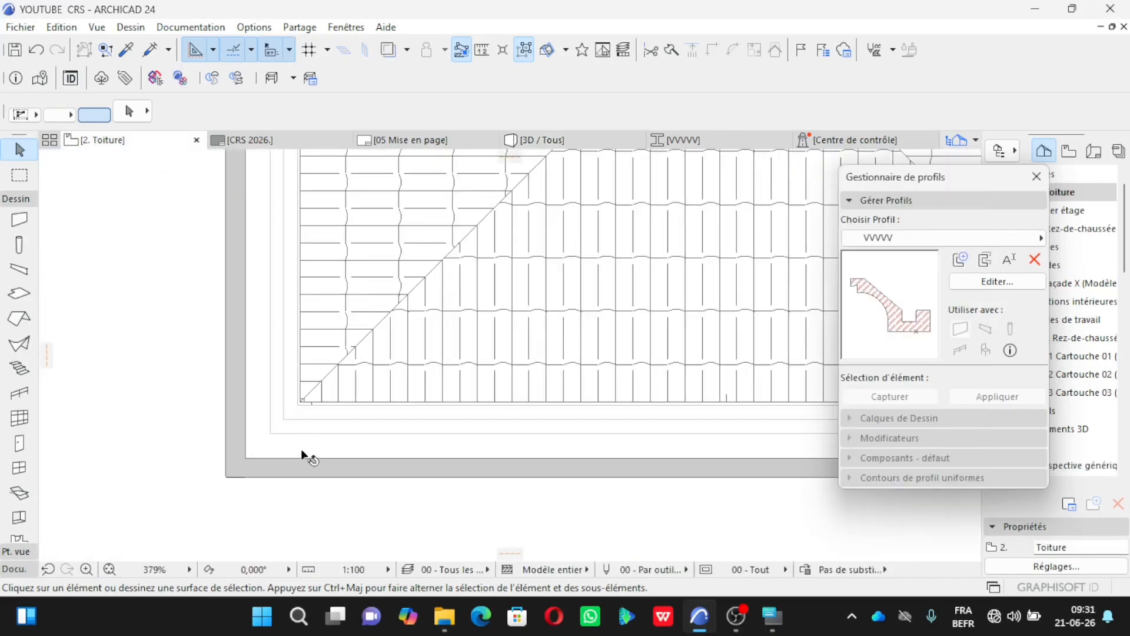
scroll(301, 449, down, 8)
scroll(478, 353, up, 3)
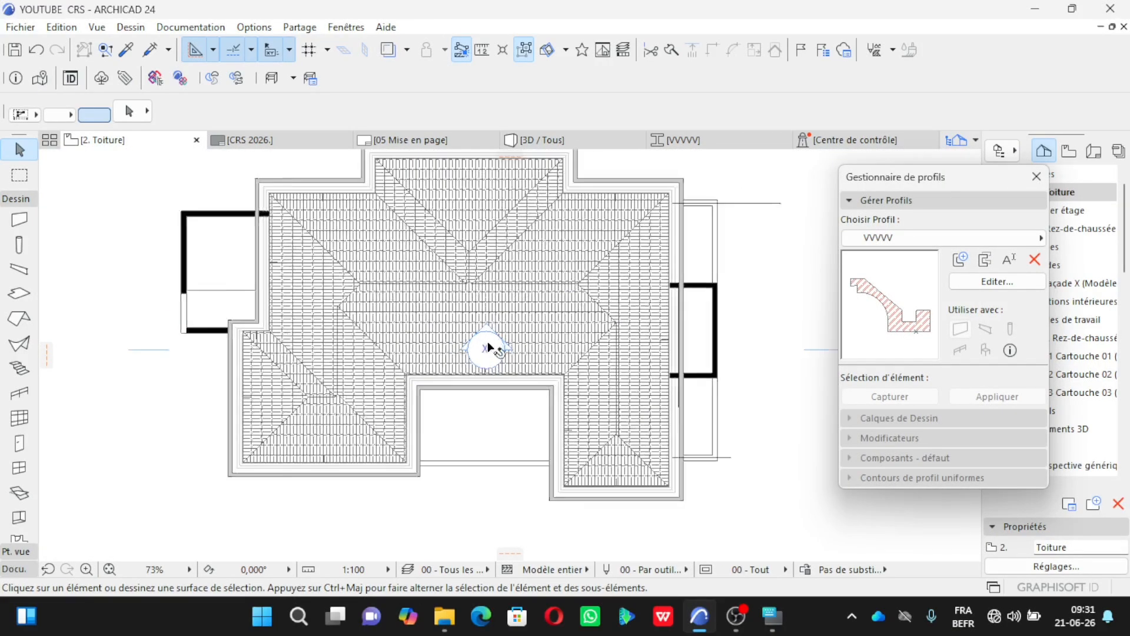
scroll(539, 359, down, 4)
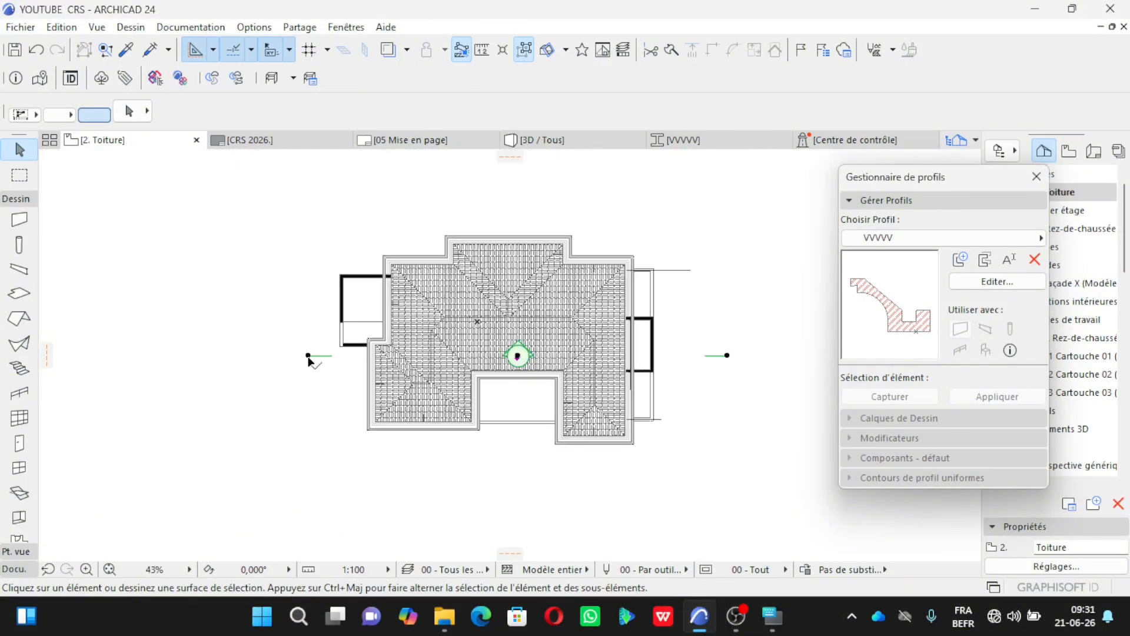
click(309, 356)
key(Delete)
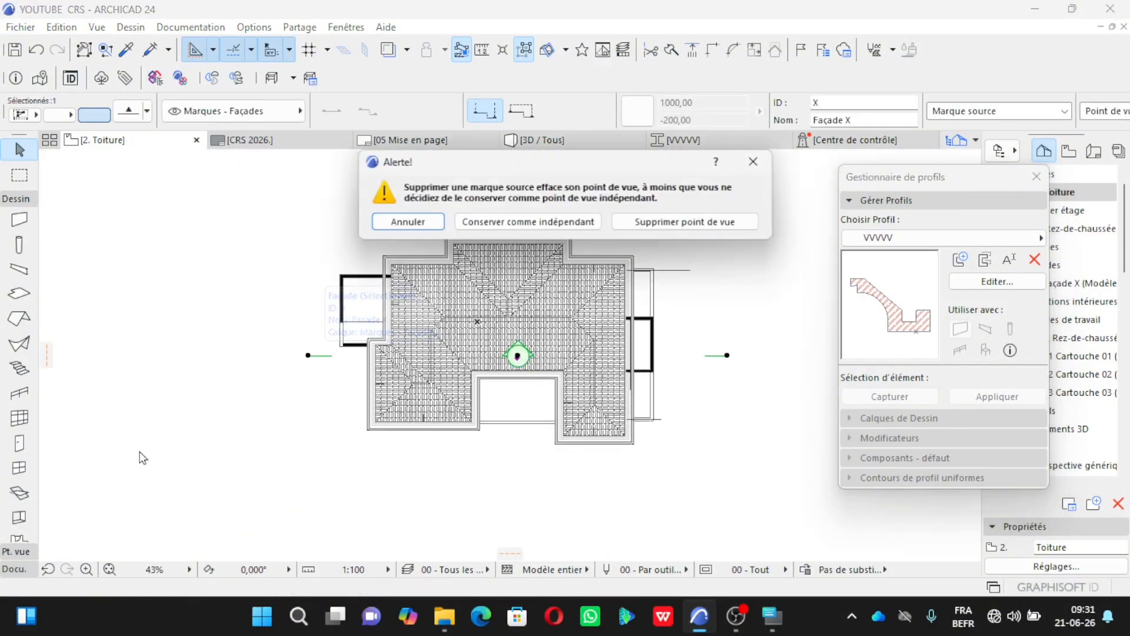
click(653, 224)
click(251, 337)
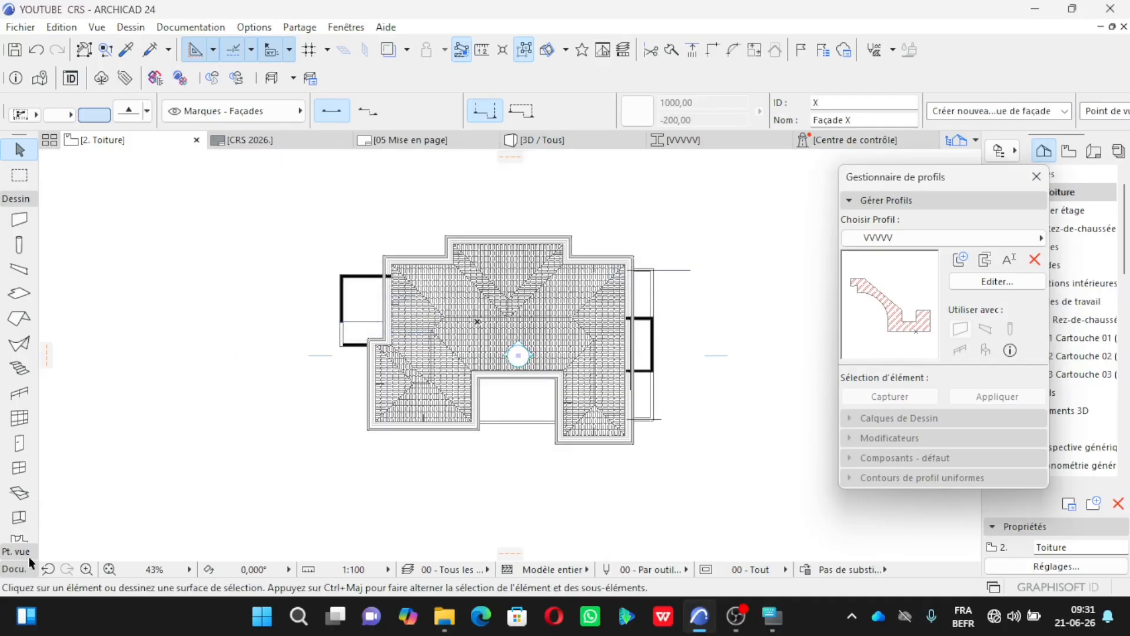
Step: Draw a new horizontal elevation line across the full width of the house, just above the terrace recess, facing the upper side of the plan
click(17, 552)
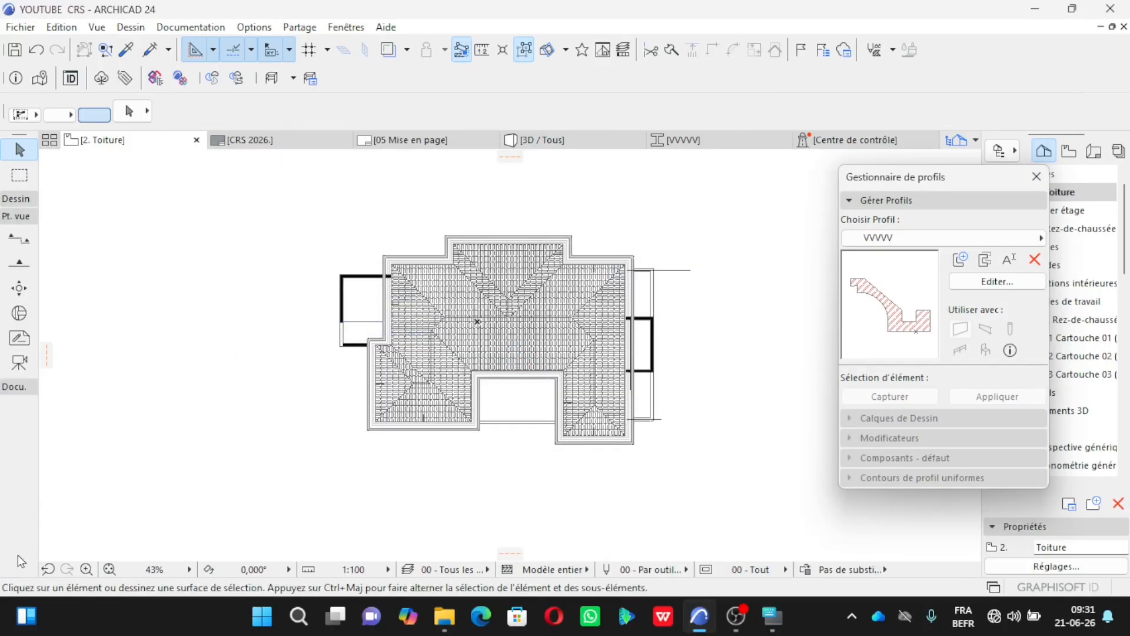
click(24, 270)
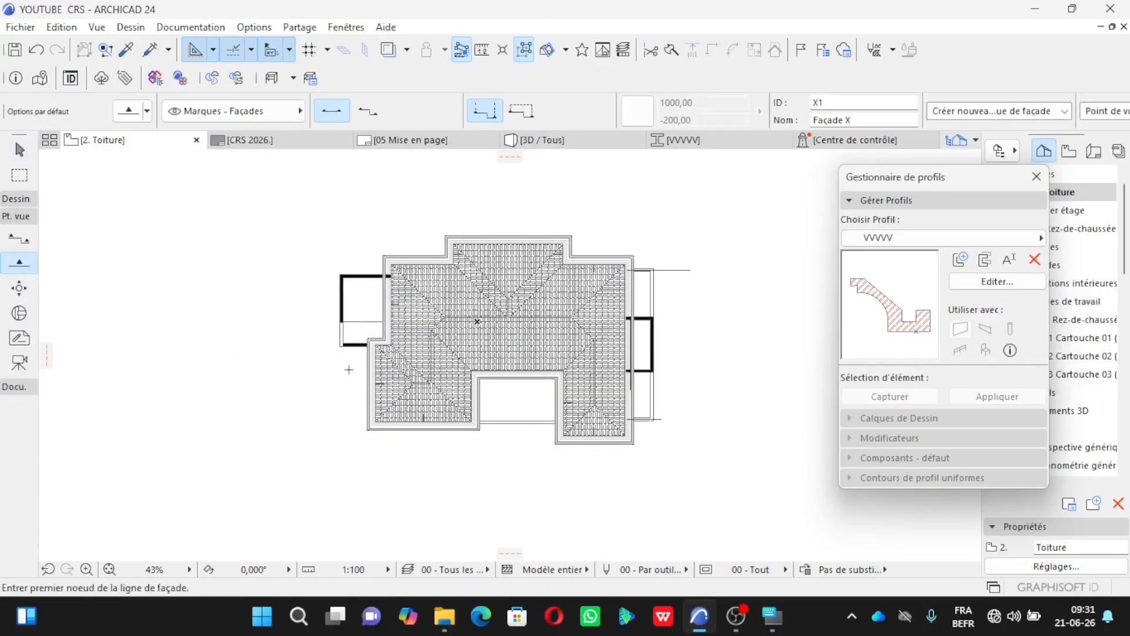
scroll(482, 339, up, 3)
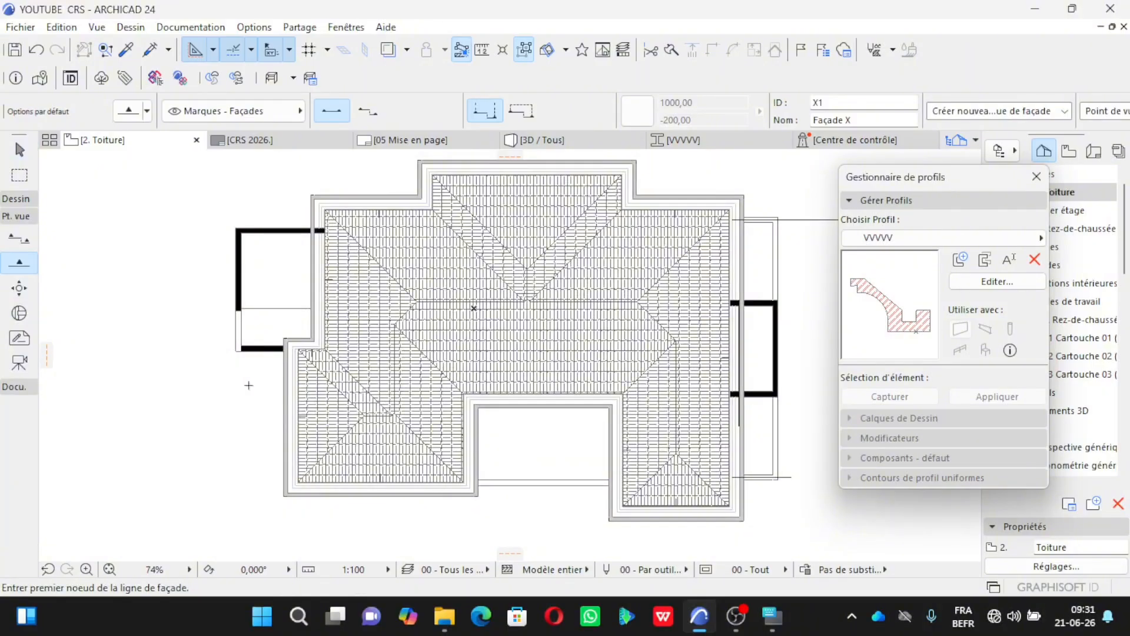
click(221, 376)
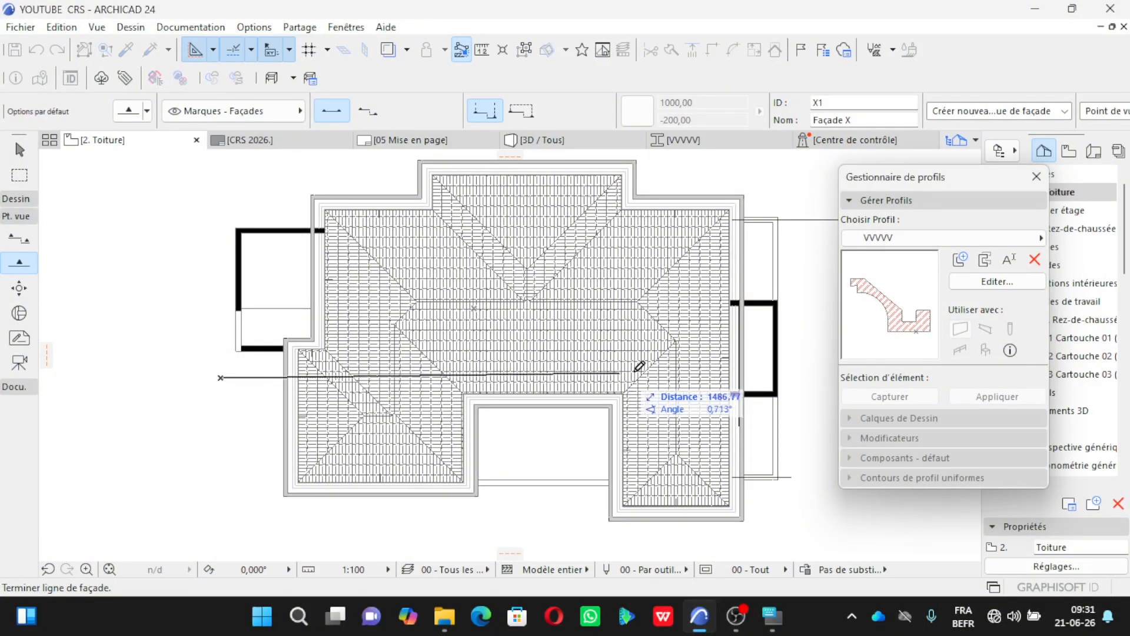
scroll(600, 388, down, 2)
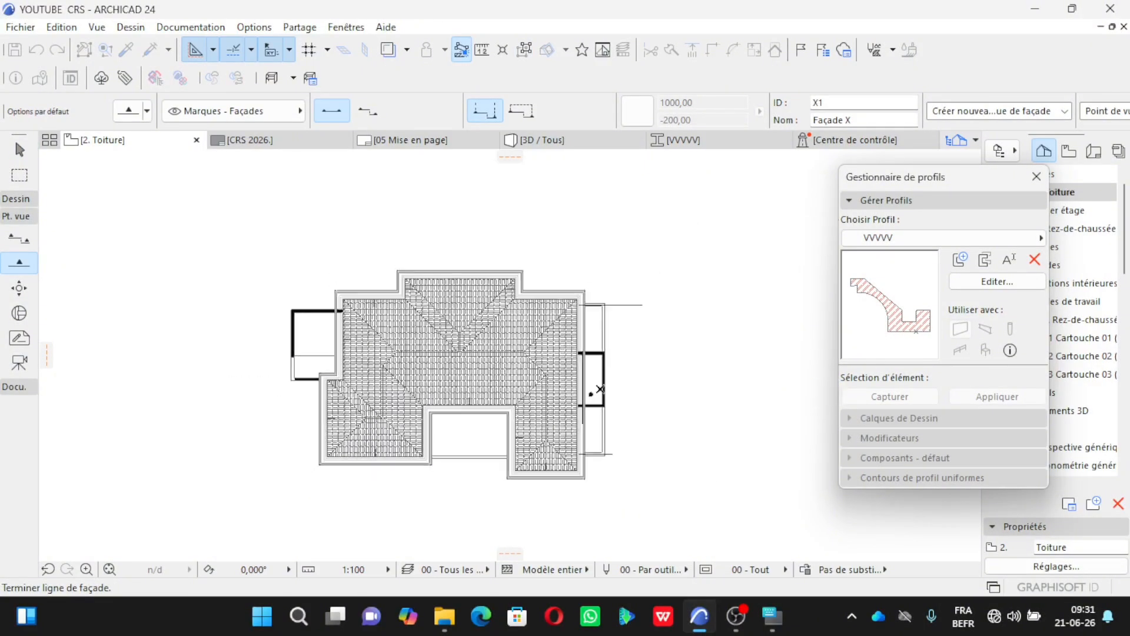
click(661, 396)
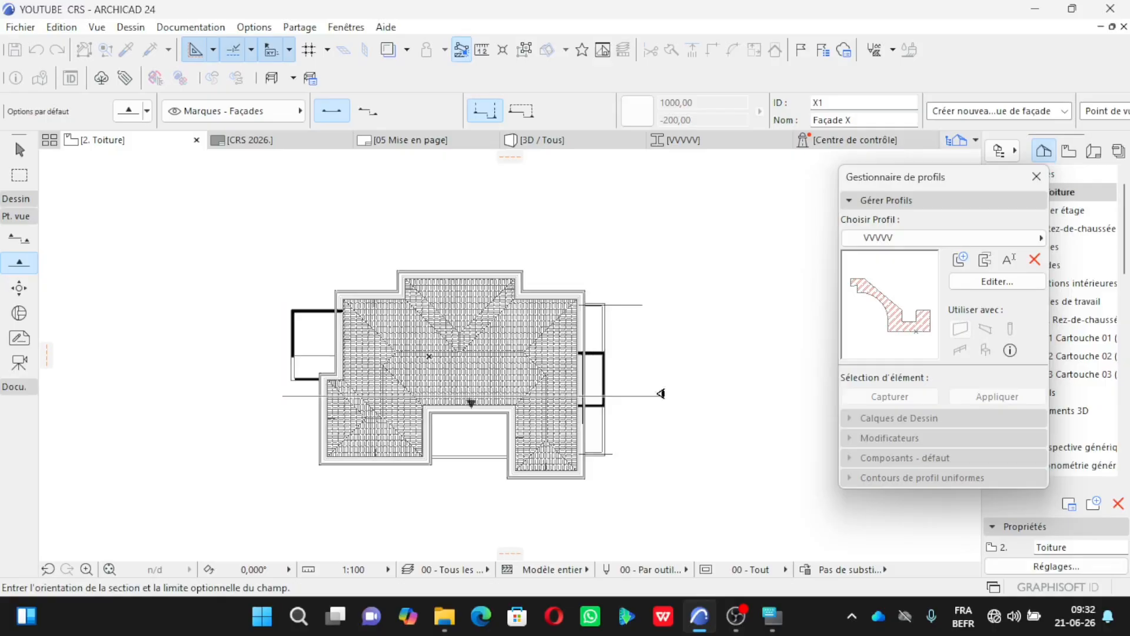
click(650, 347)
scroll(495, 383, up, 5)
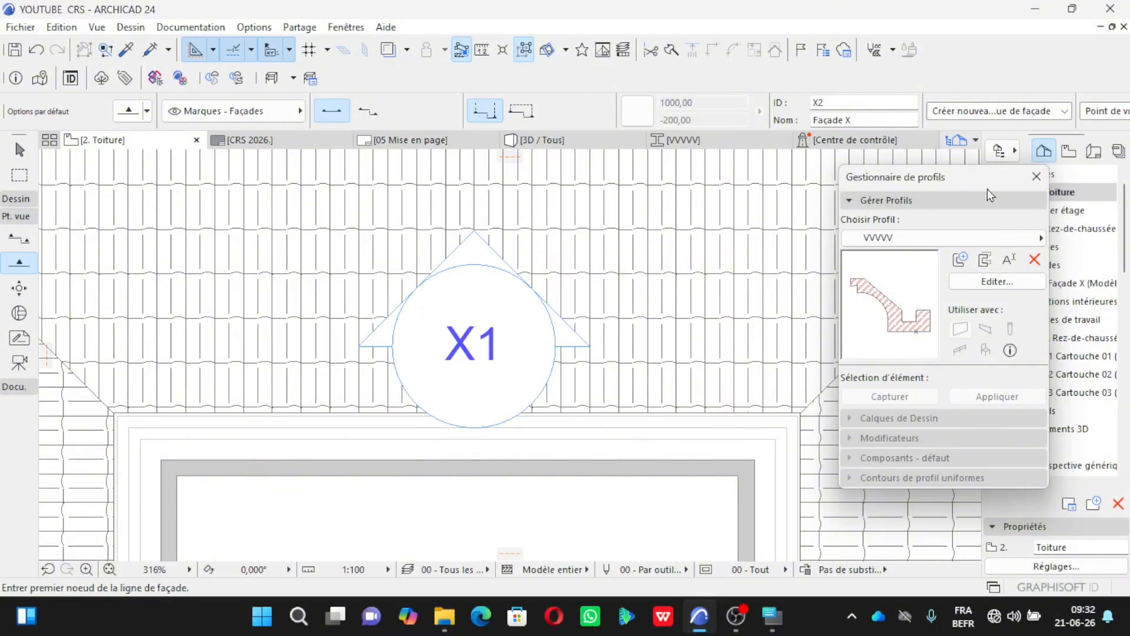
scroll(376, 354, down, 5)
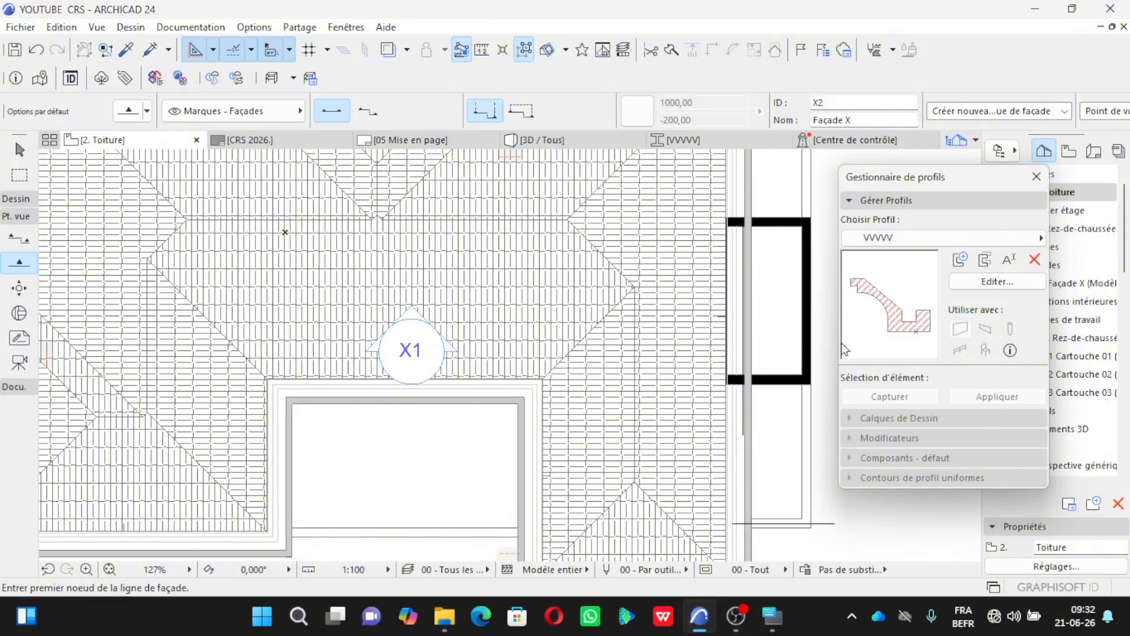
Step: Open the VVVVV profile for editing and move its shape horizontally until the origin lies directly below the left side of its notch
click(981, 282)
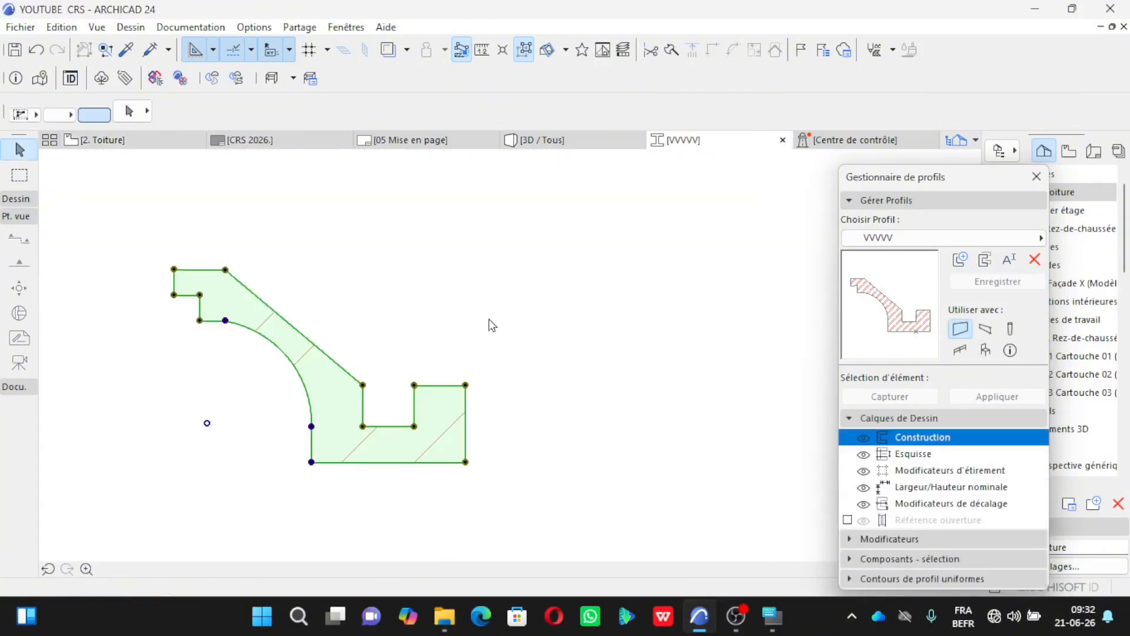
scroll(376, 481, up, 4)
scroll(374, 474, up, 2)
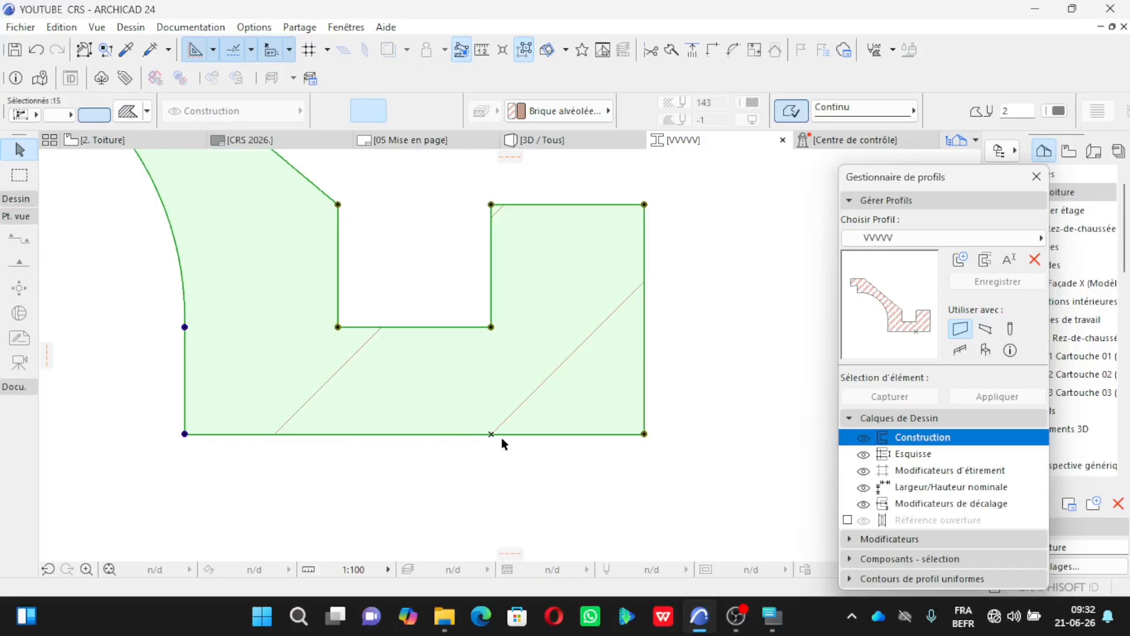
click(644, 434)
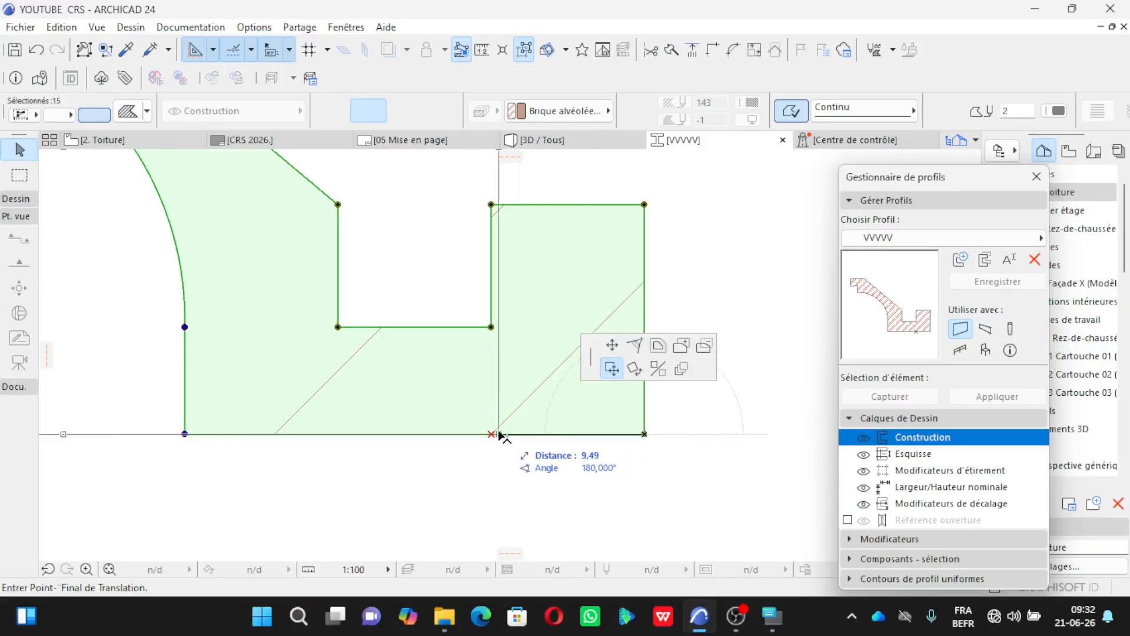
scroll(495, 436, right, 3)
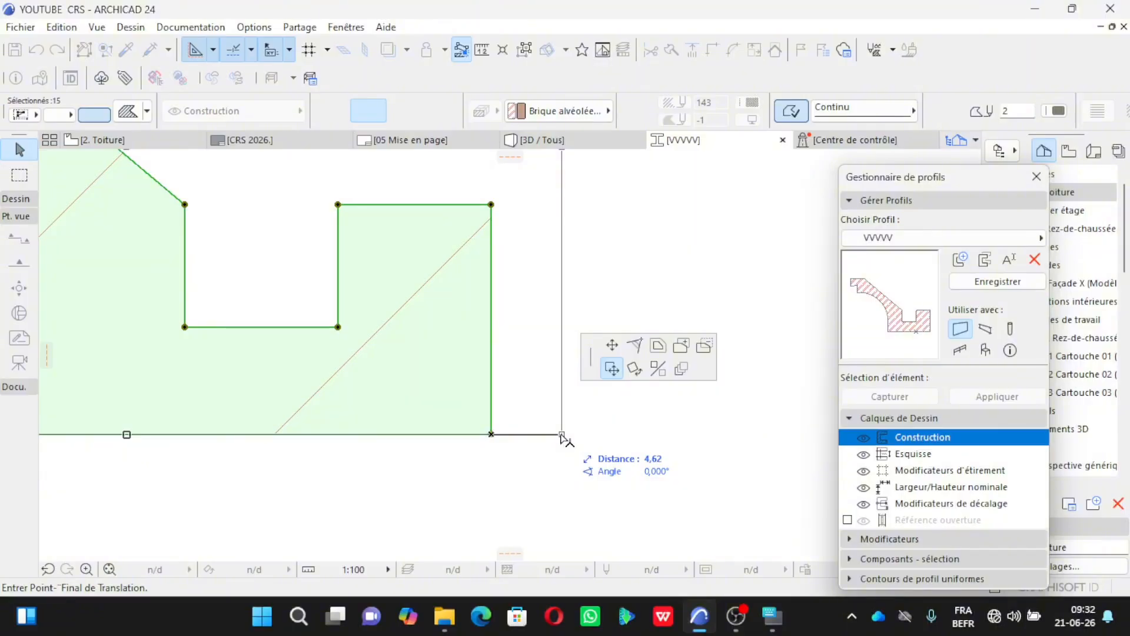
click(798, 435)
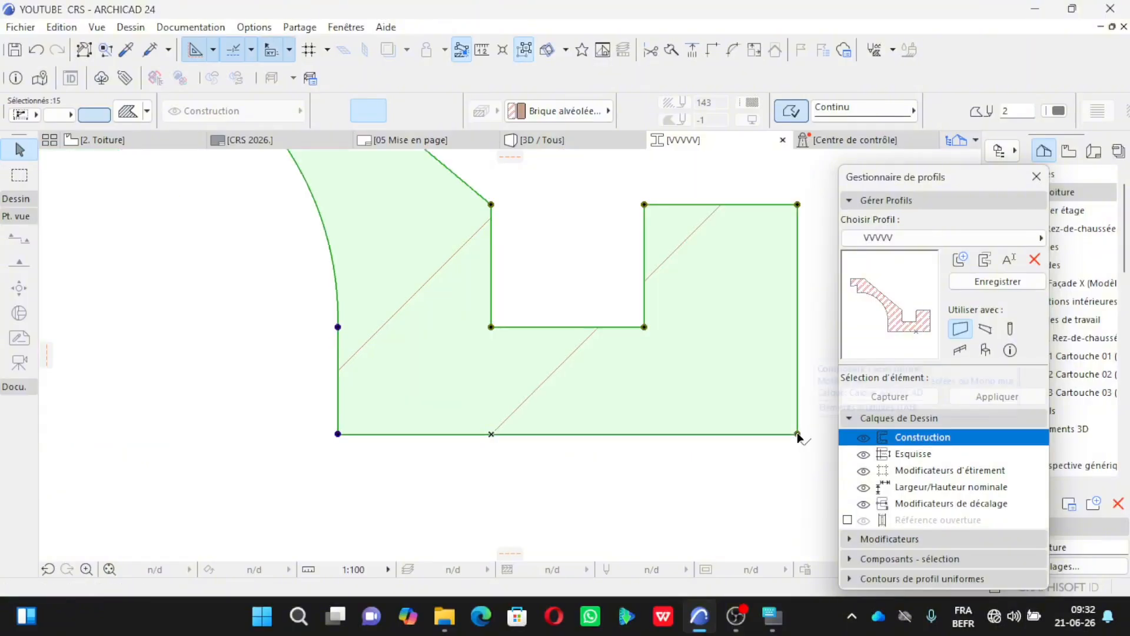
Step: Save the VVVVV profile with its repositioned origin and deselect its shape
scroll(416, 416, down, 3)
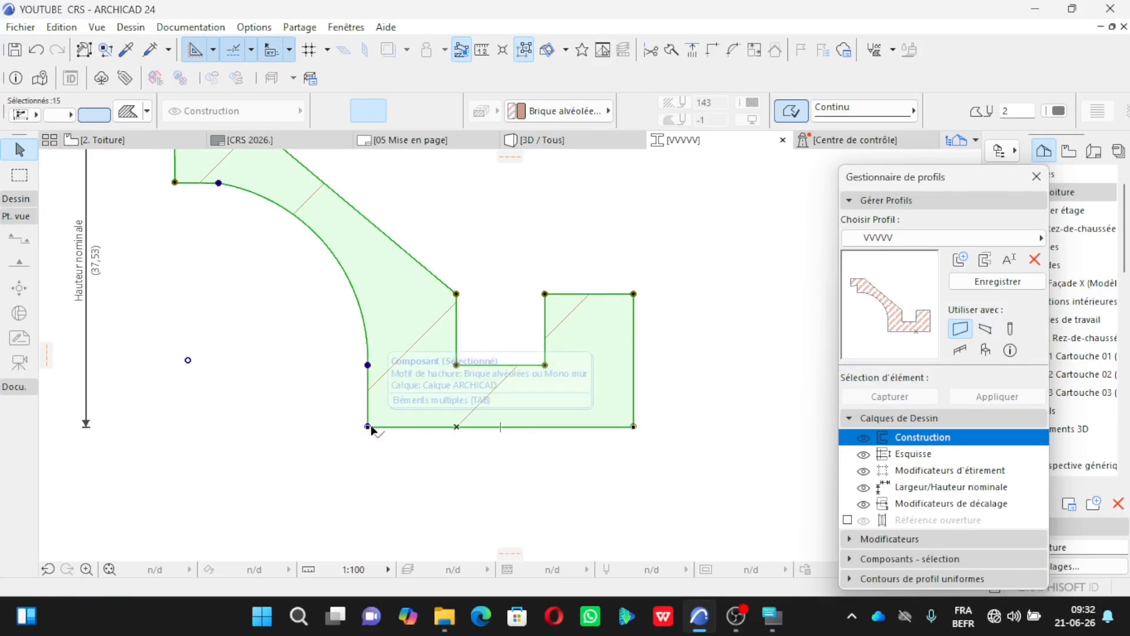
click(988, 283)
key(Escape)
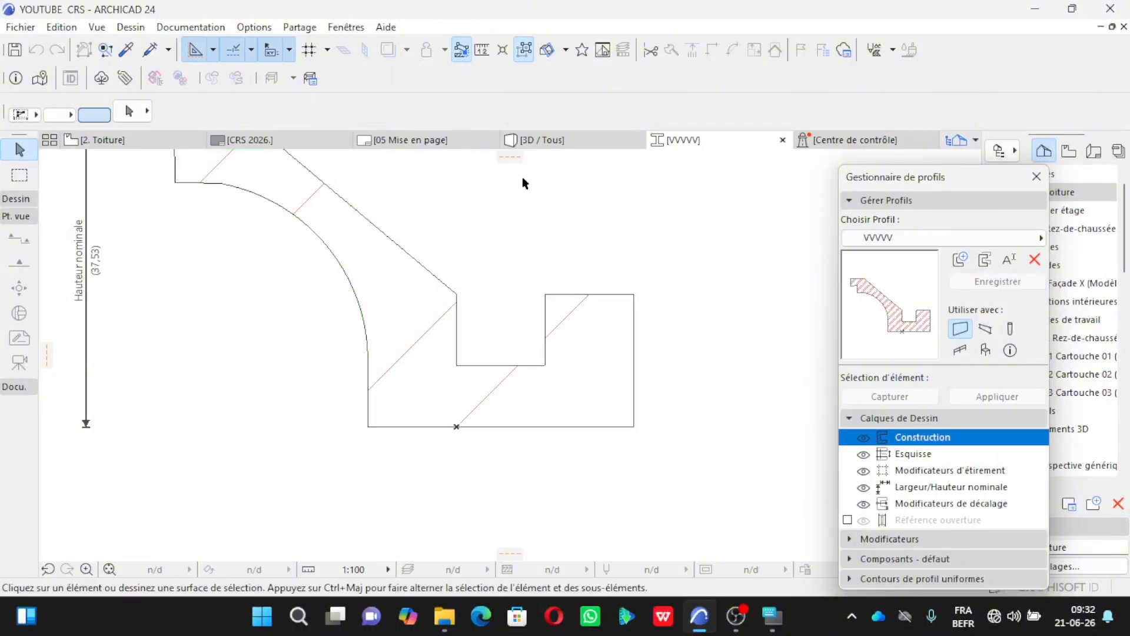
Step: Examine in 3D how the VVVVV profile meets the walls and tiled roof at the house corner, from above and below
click(550, 140)
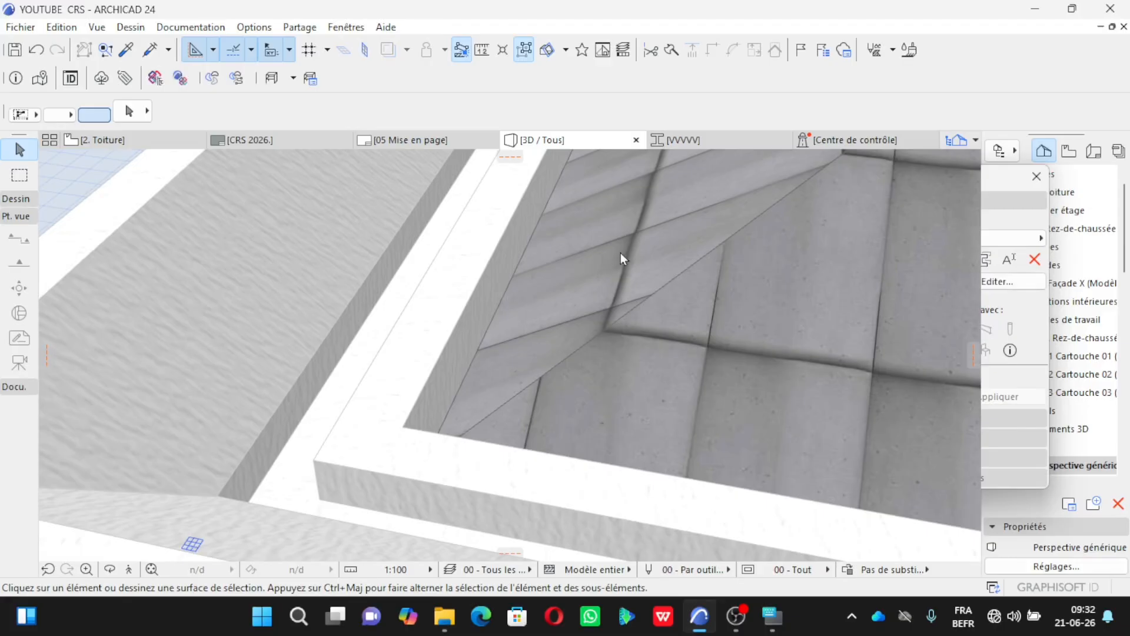
scroll(682, 250, down, 5)
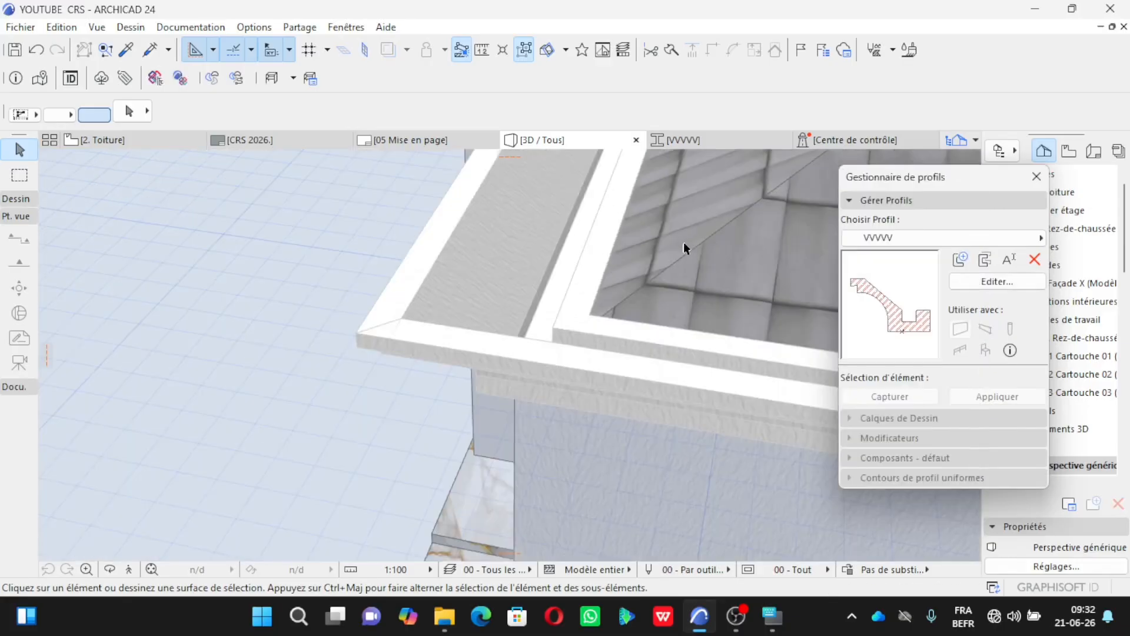
click(110, 571)
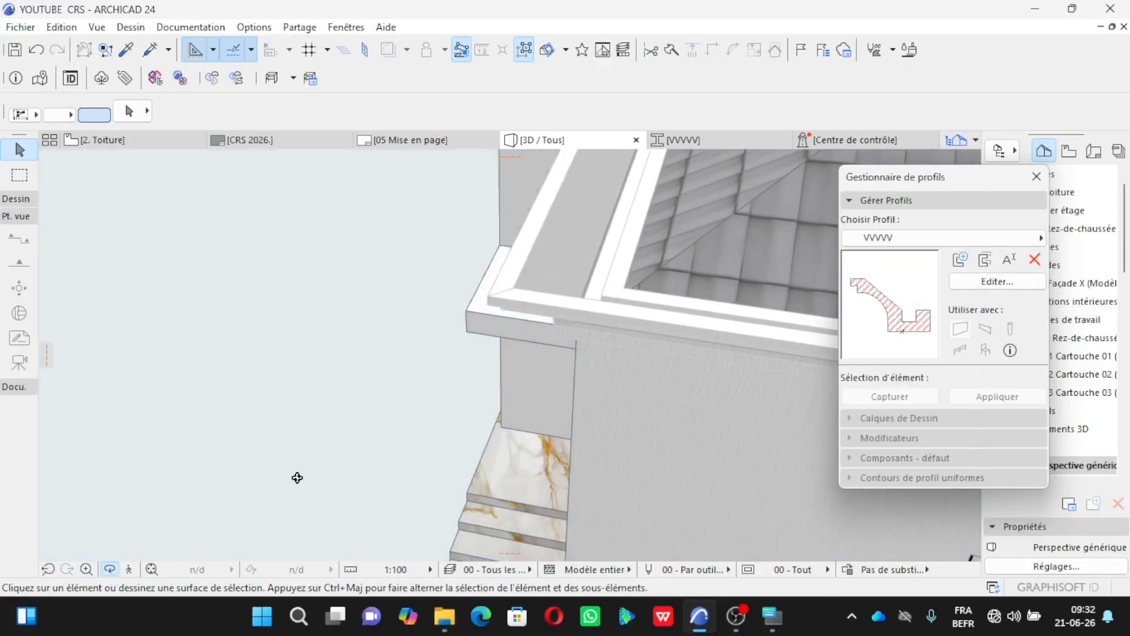
drag(612, 371, 606, 347)
scroll(414, 485, down, 8)
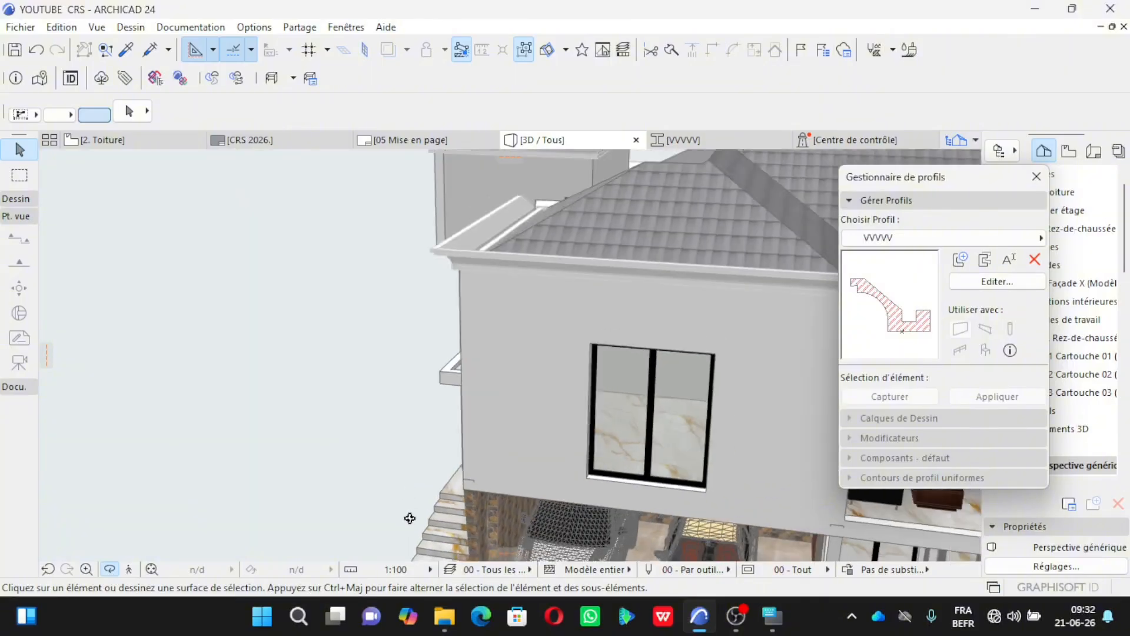
drag(440, 437, 439, 416)
scroll(454, 262, up, 10)
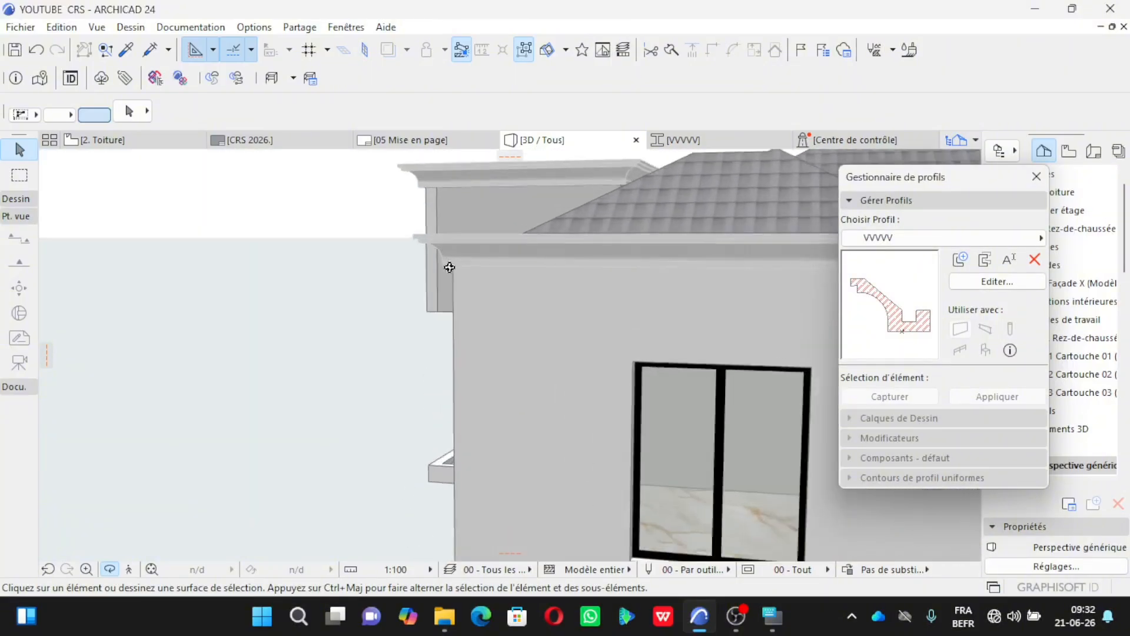
scroll(456, 264, down, 8)
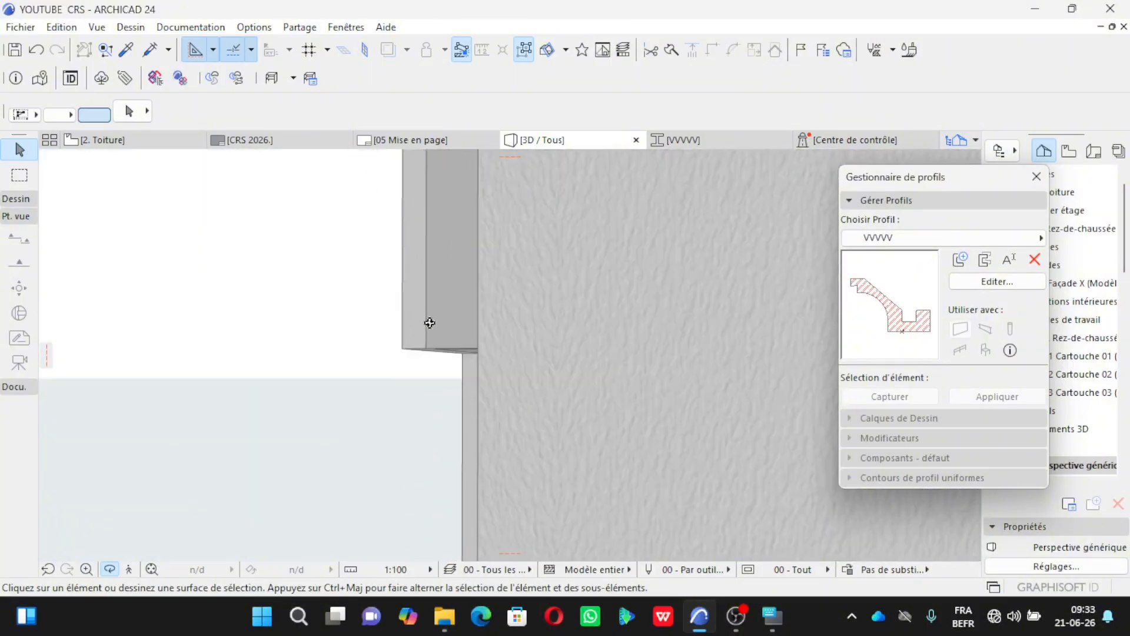
drag(476, 339, 471, 307)
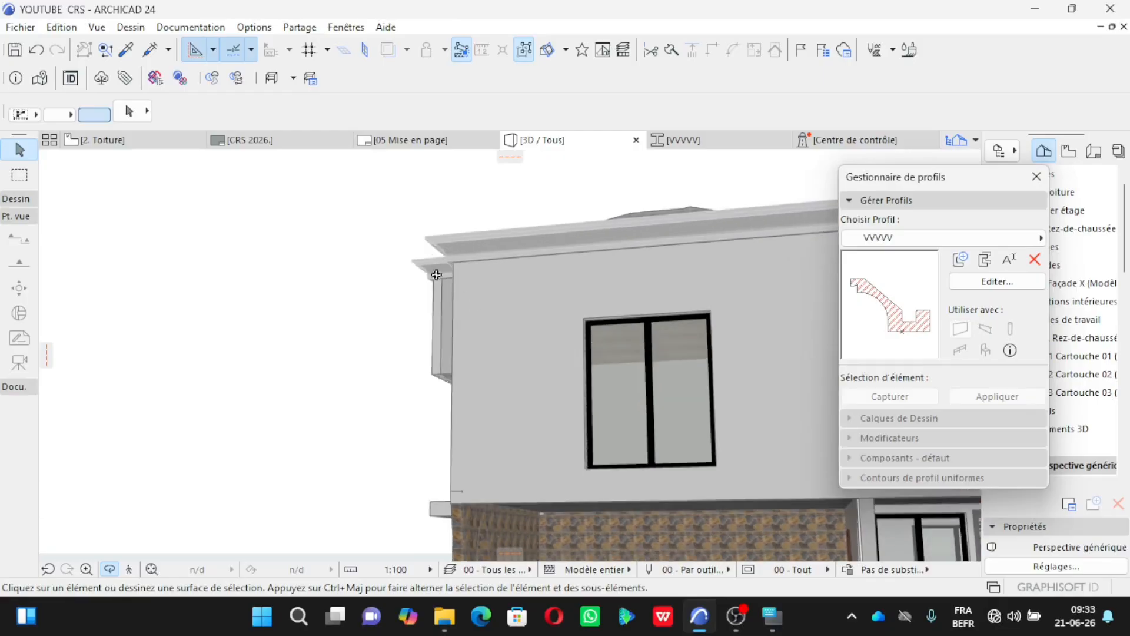
scroll(439, 239, up, 6)
scroll(477, 276, up, 3)
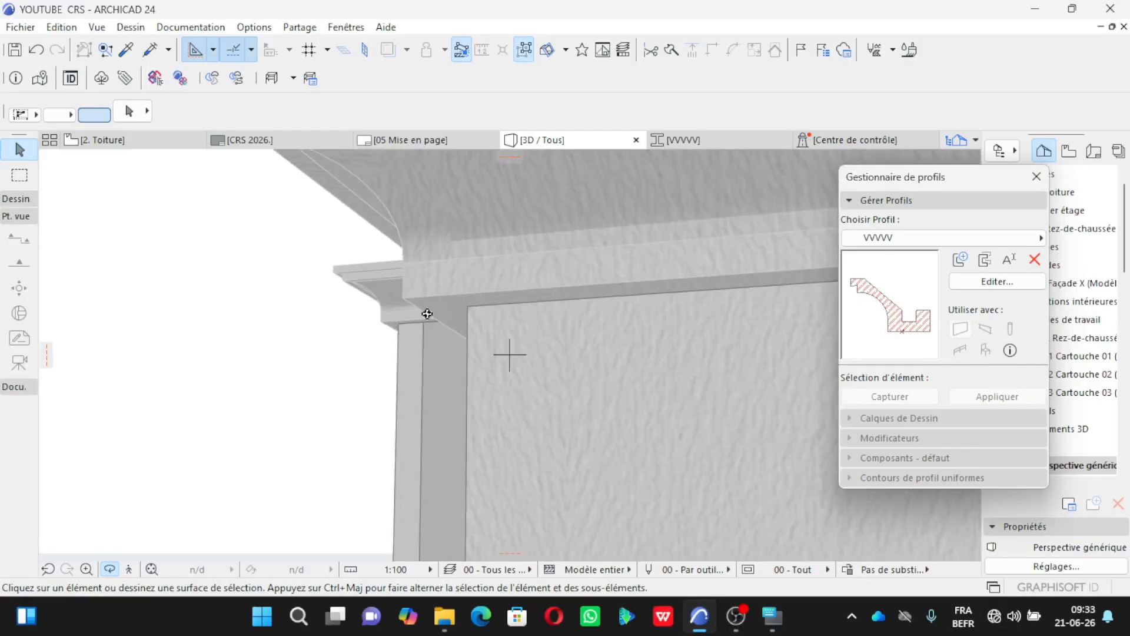
scroll(456, 336, up, 1)
drag(456, 337, 394, 414)
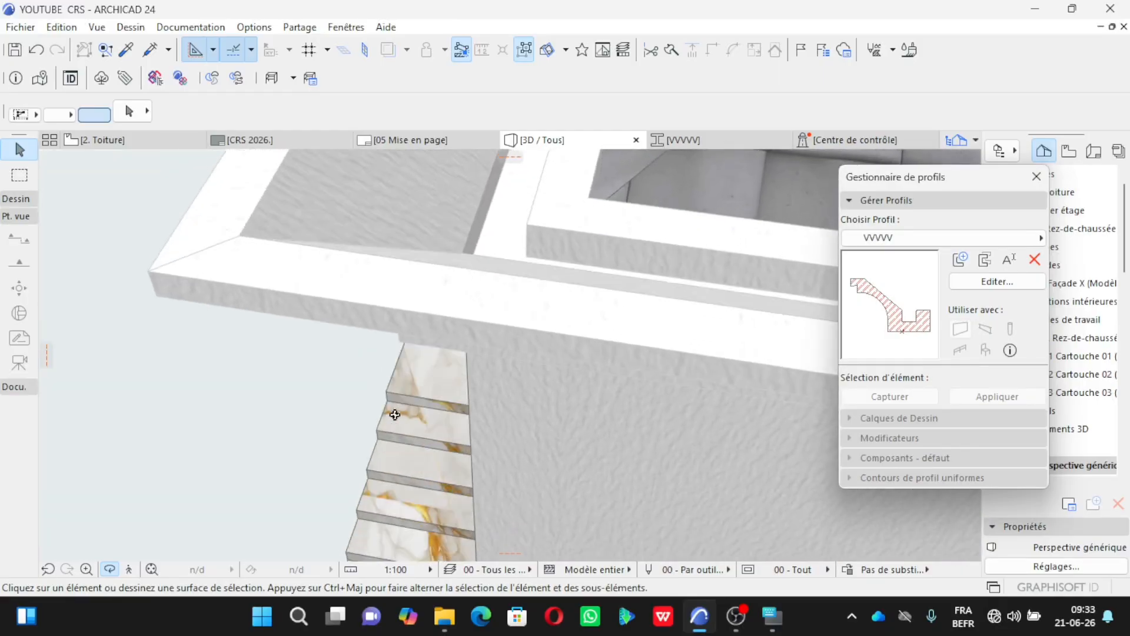
scroll(396, 413, down, 7)
mouse_move(455, 393)
mouse_down()
mouse_move(412, 379)
mouse_move(436, 387)
mouse_up()
scroll(444, 385, up, 5)
scroll(444, 385, down, 5)
scroll(391, 421, up, 2)
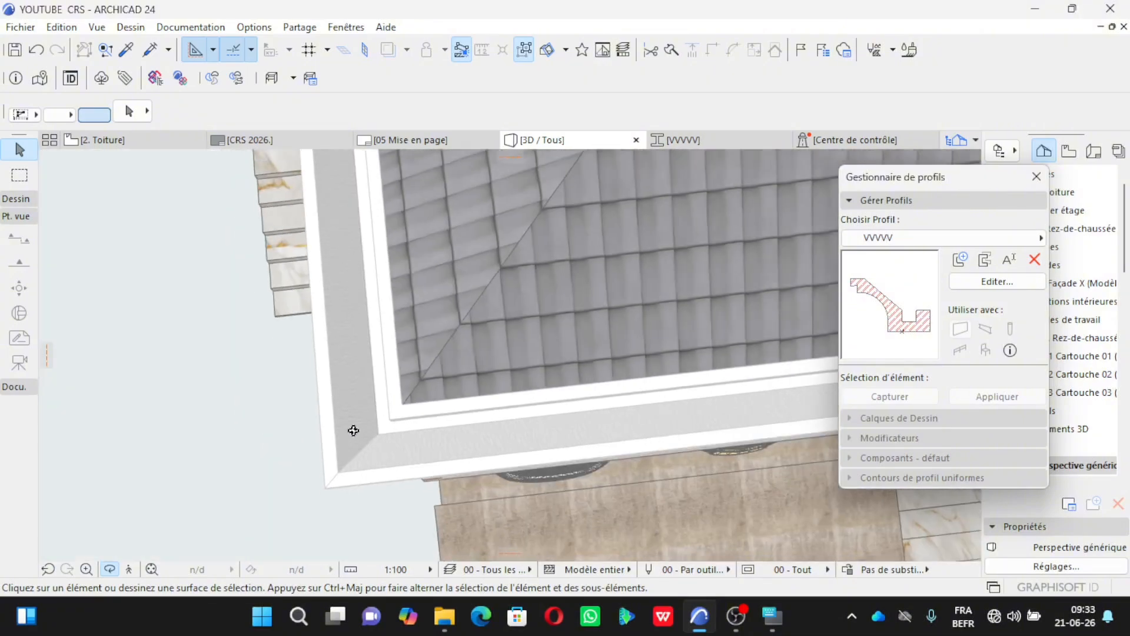
Step: Inspect the profile's position around the tiled roof's corner on the 2. Toiture plan, then return to the 3D view
click(133, 140)
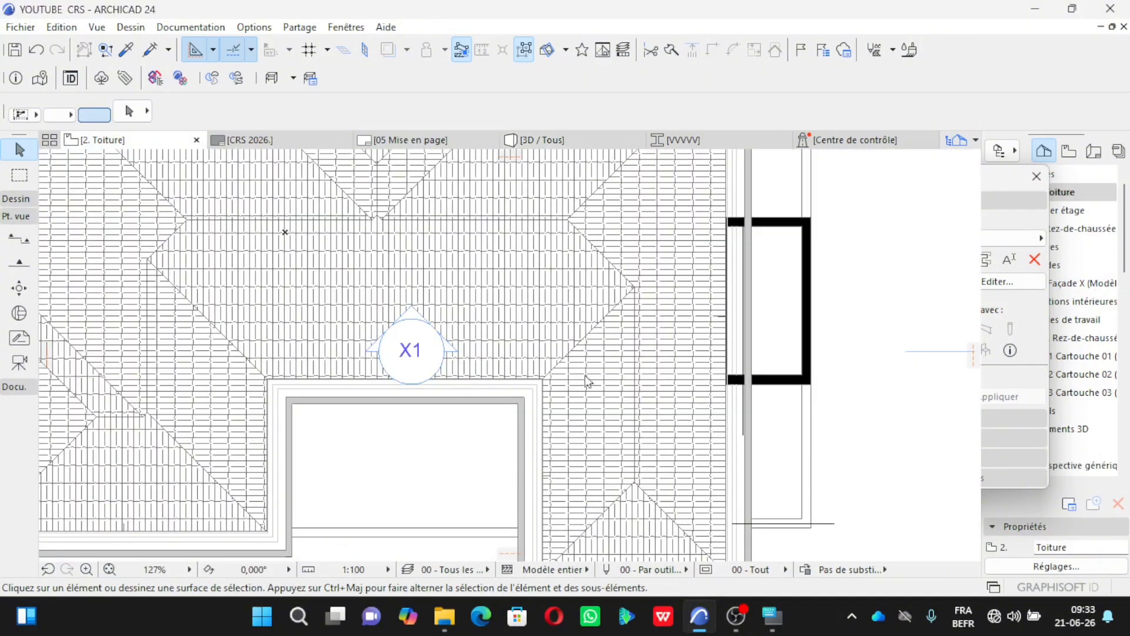
scroll(764, 321, down, 2)
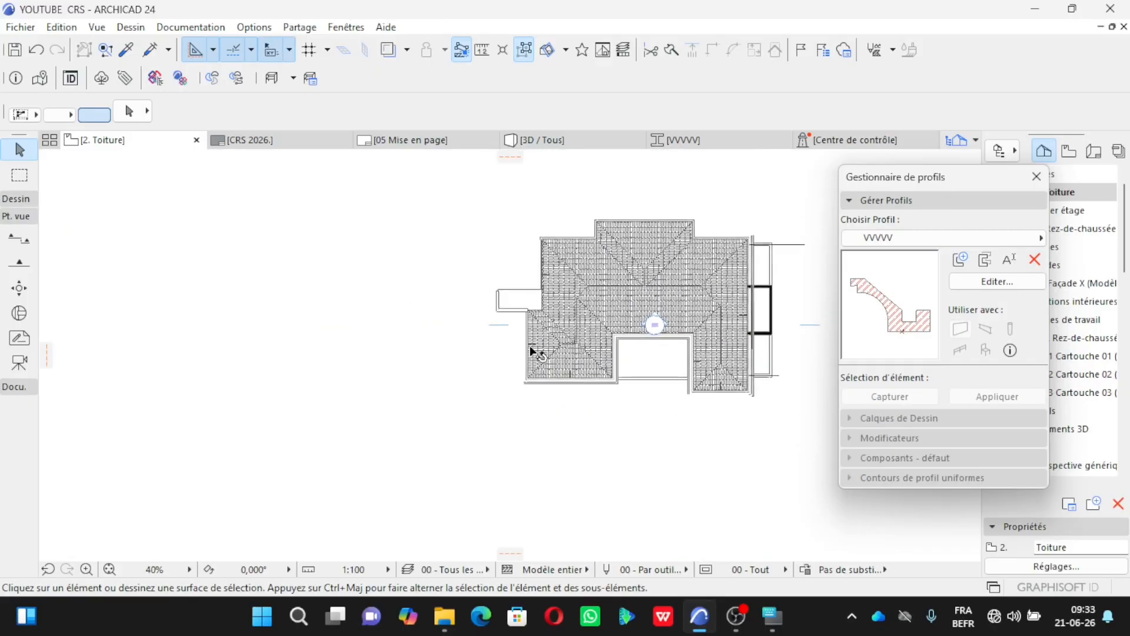
scroll(550, 371, up, 3)
scroll(678, 483, up, 4)
scroll(683, 448, up, 5)
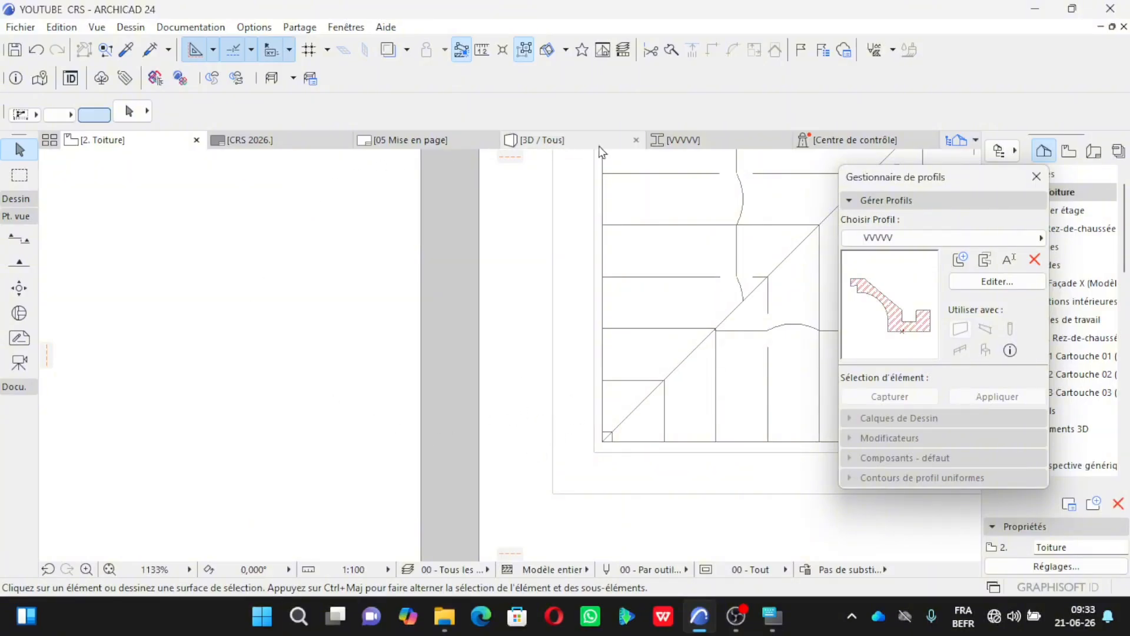
click(584, 144)
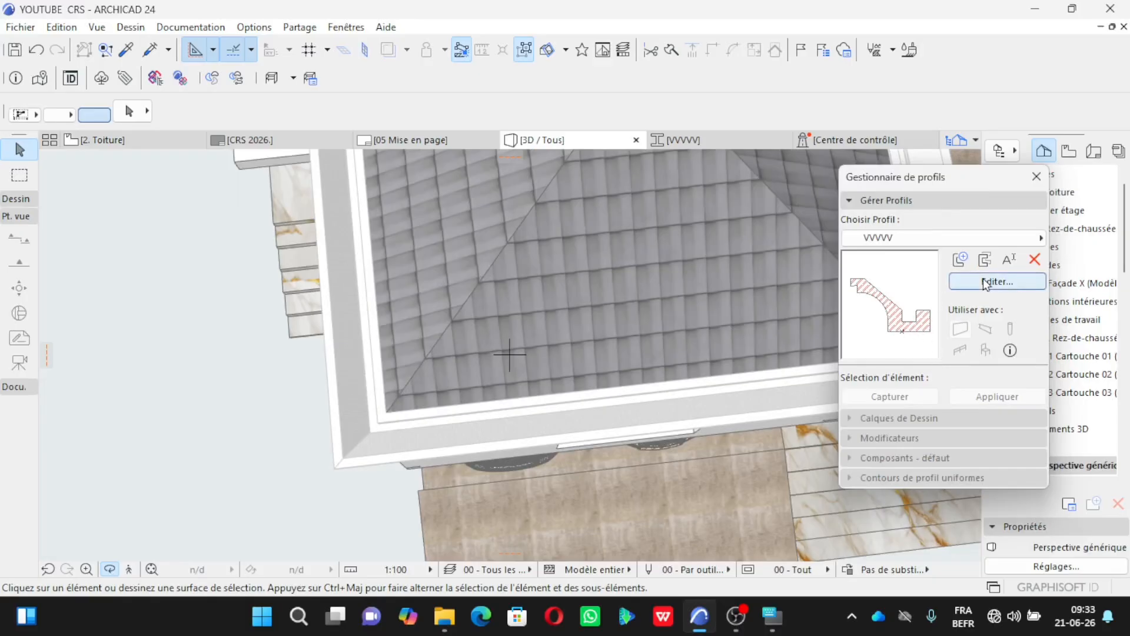
Step: In the VVVVV profile, draw two vertical guide lines downward, from the origin and from the lower outer corner of the notched end
click(1001, 281)
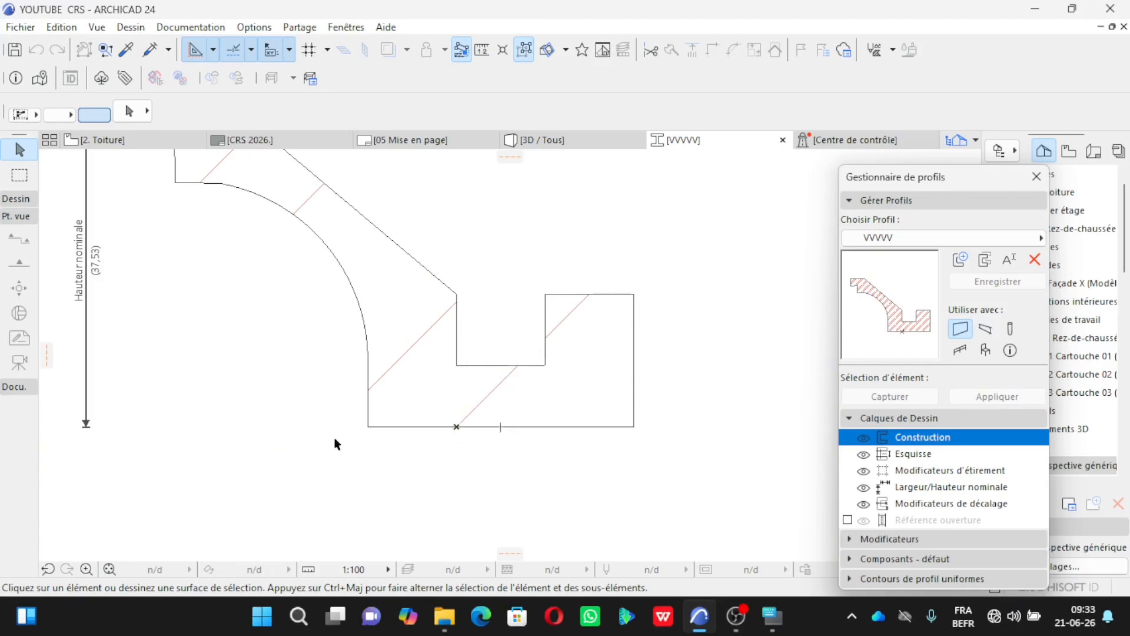
click(461, 430)
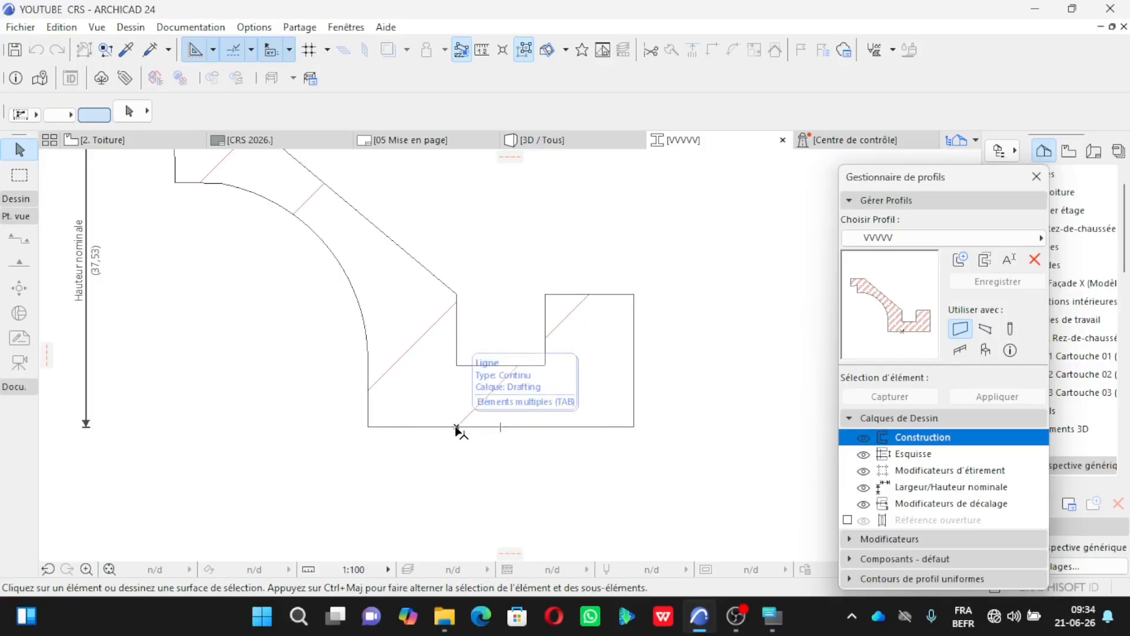
click(3, 385)
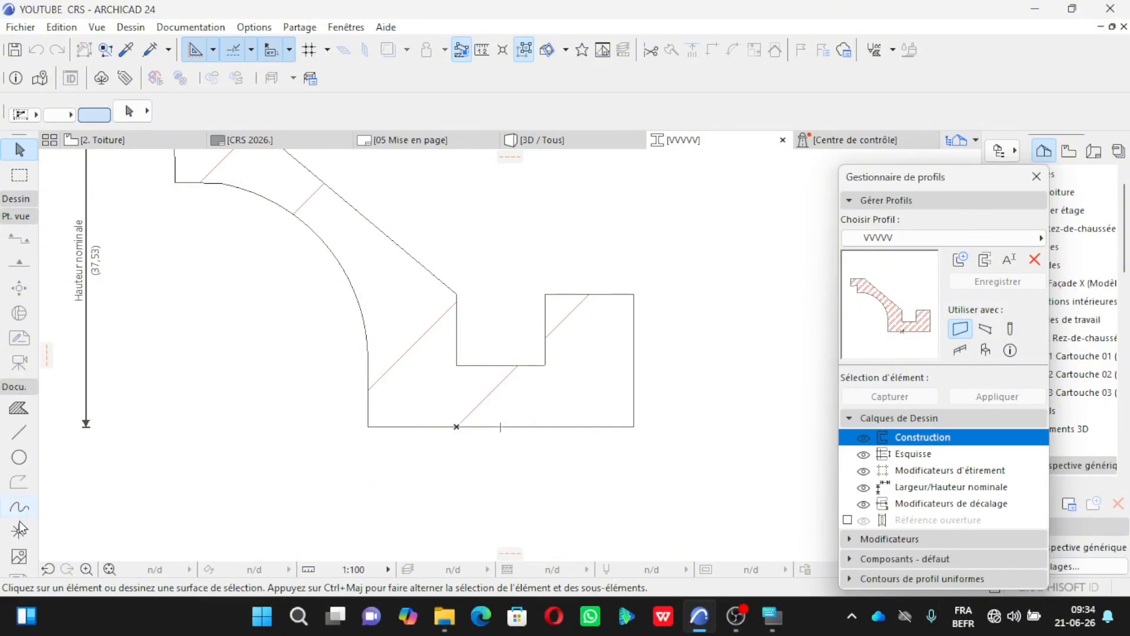
click(19, 432)
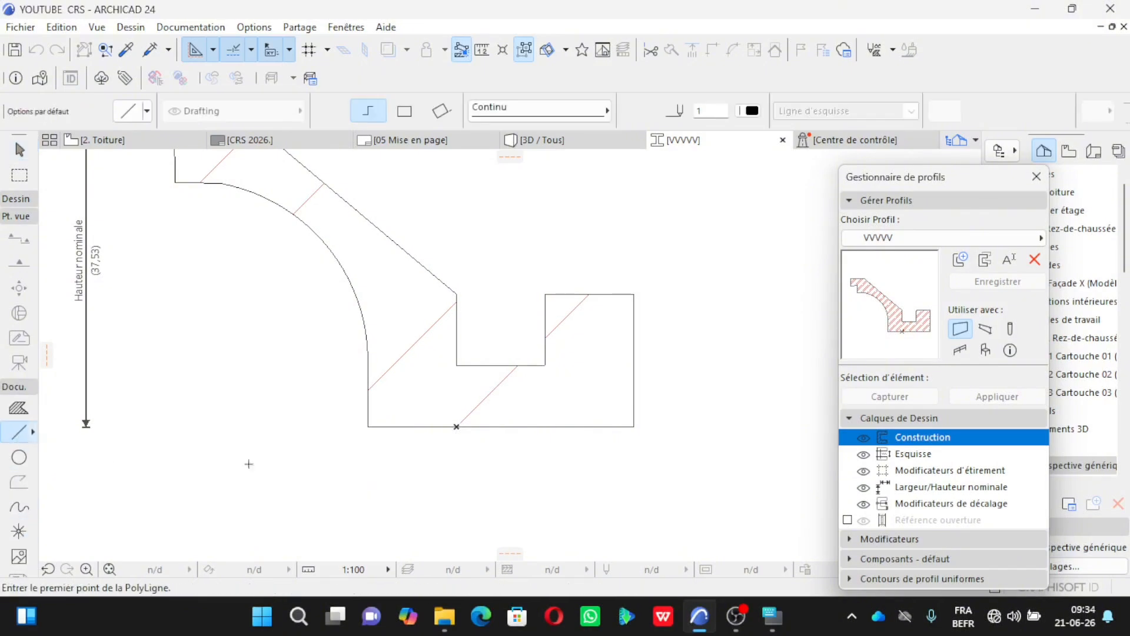
click(456, 426)
click(457, 426)
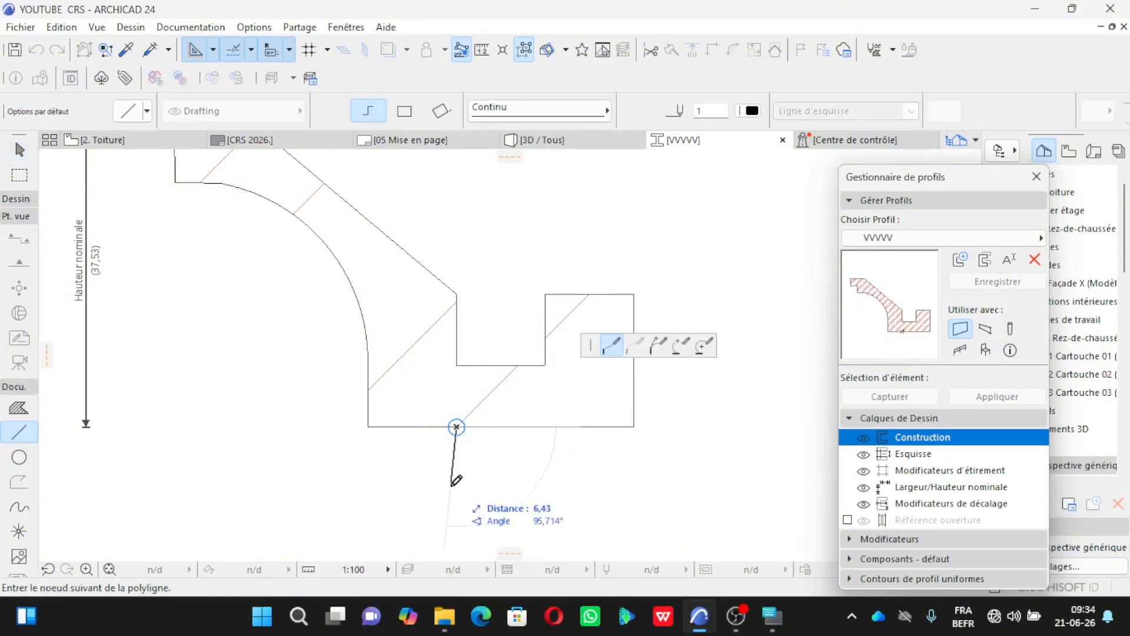
double_click(457, 539)
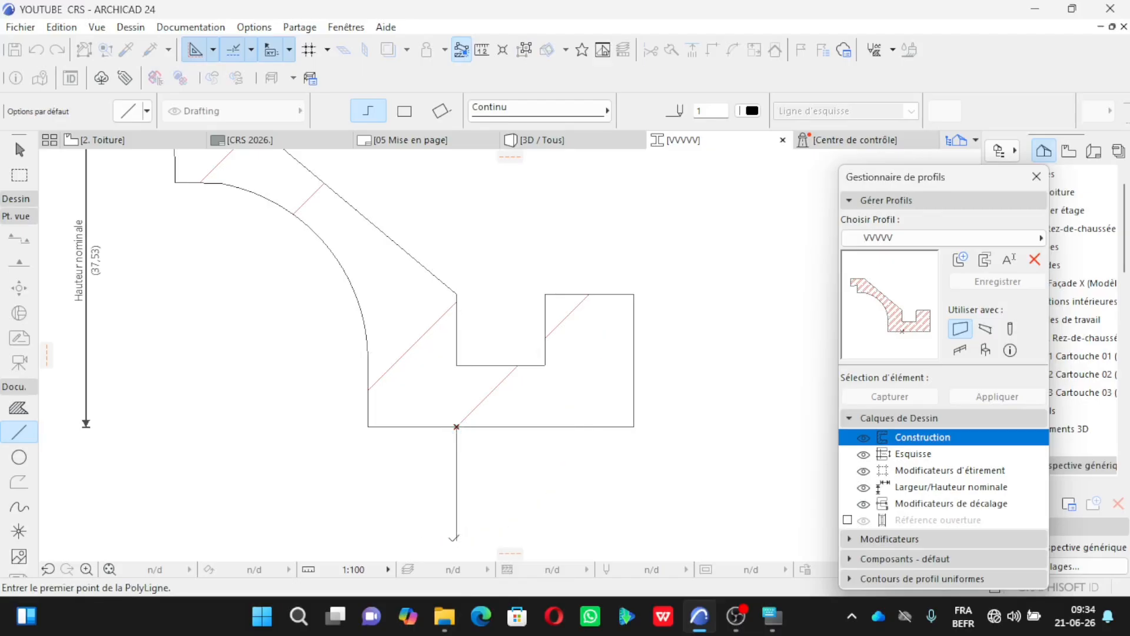
click(634, 425)
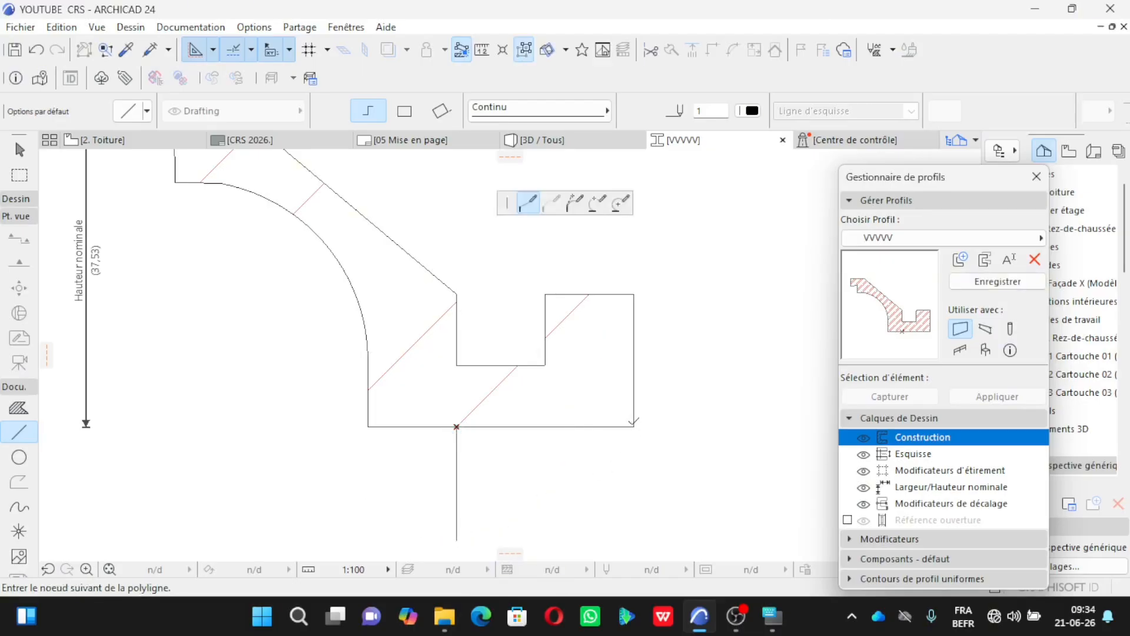
double_click(634, 540)
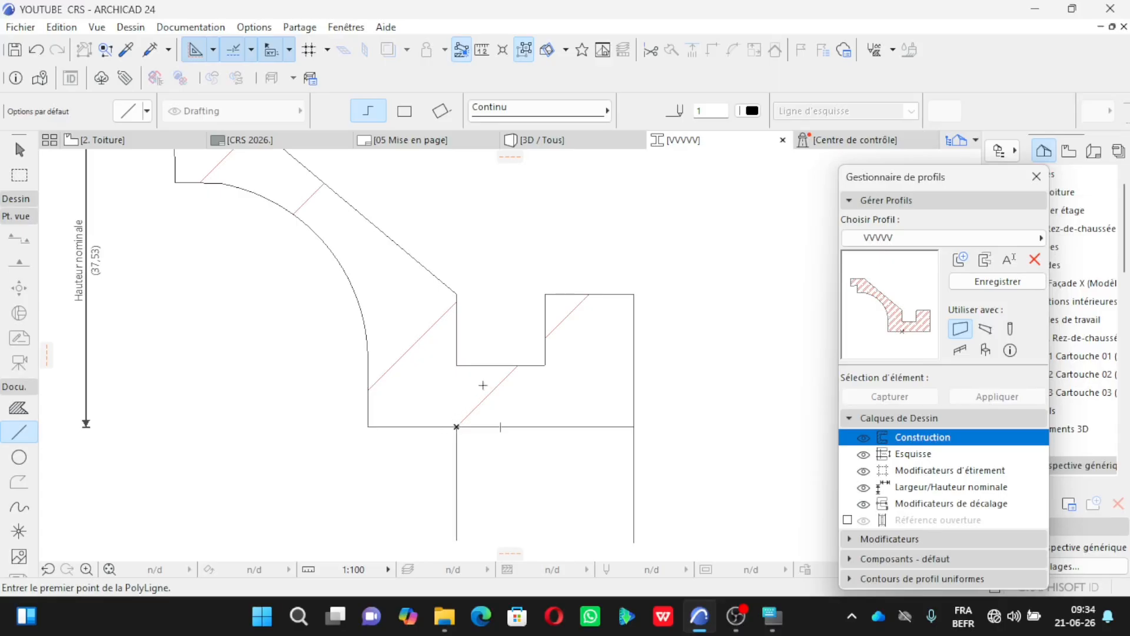
Step: Delete both vertical guide lines below the VVVVV profile
scroll(481, 366, down, 2)
key(Escape)
click(626, 516)
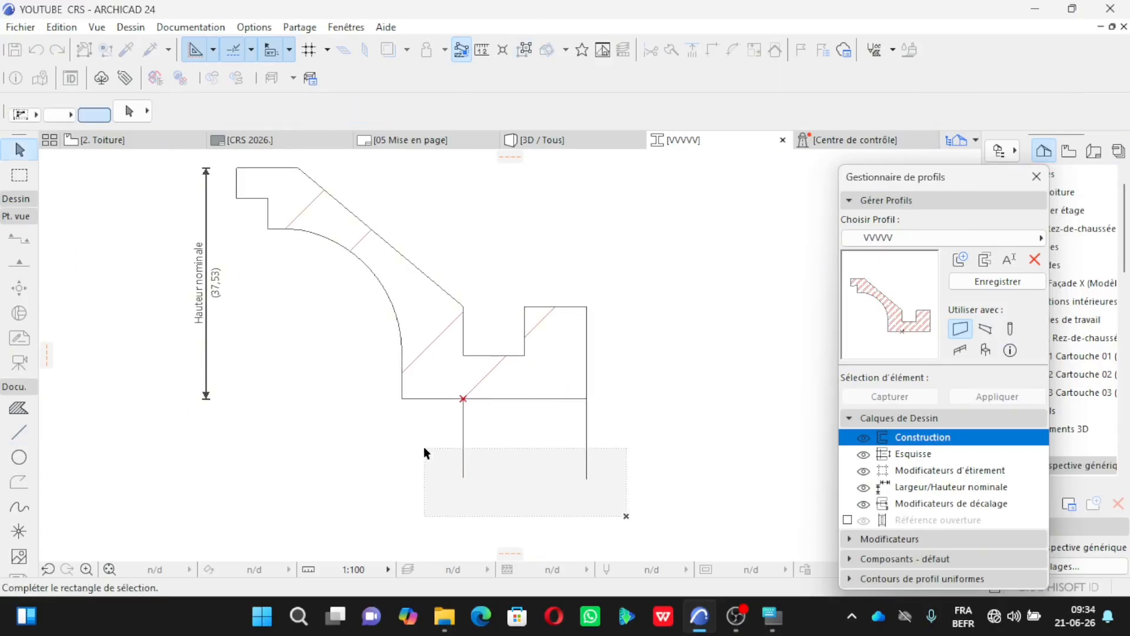
click(423, 449)
key(Delete)
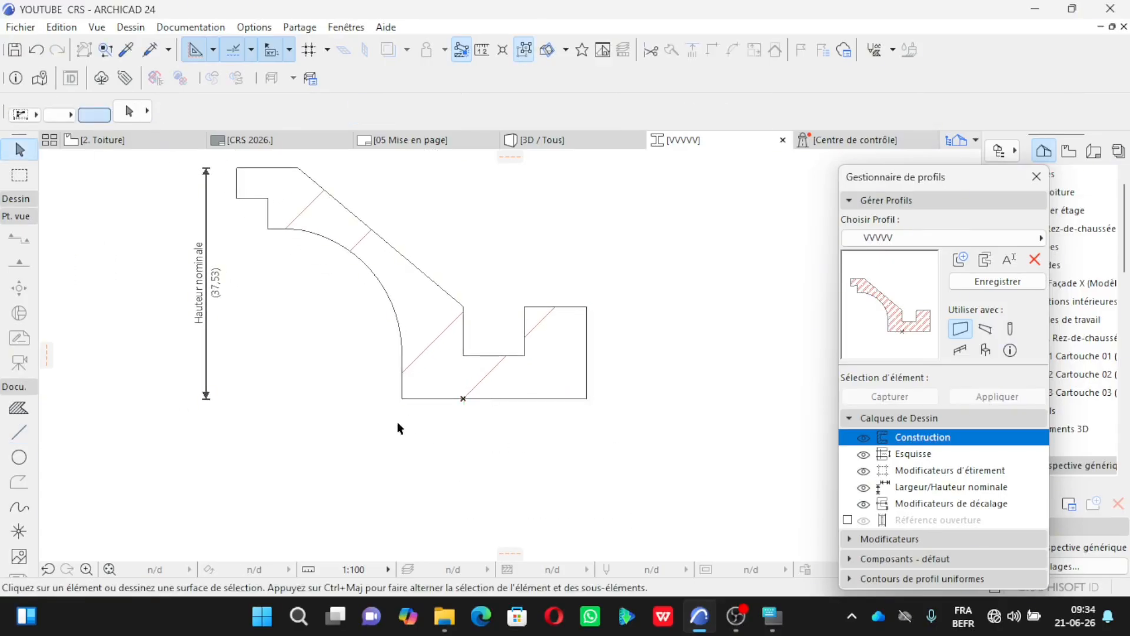
scroll(442, 366, up, 2)
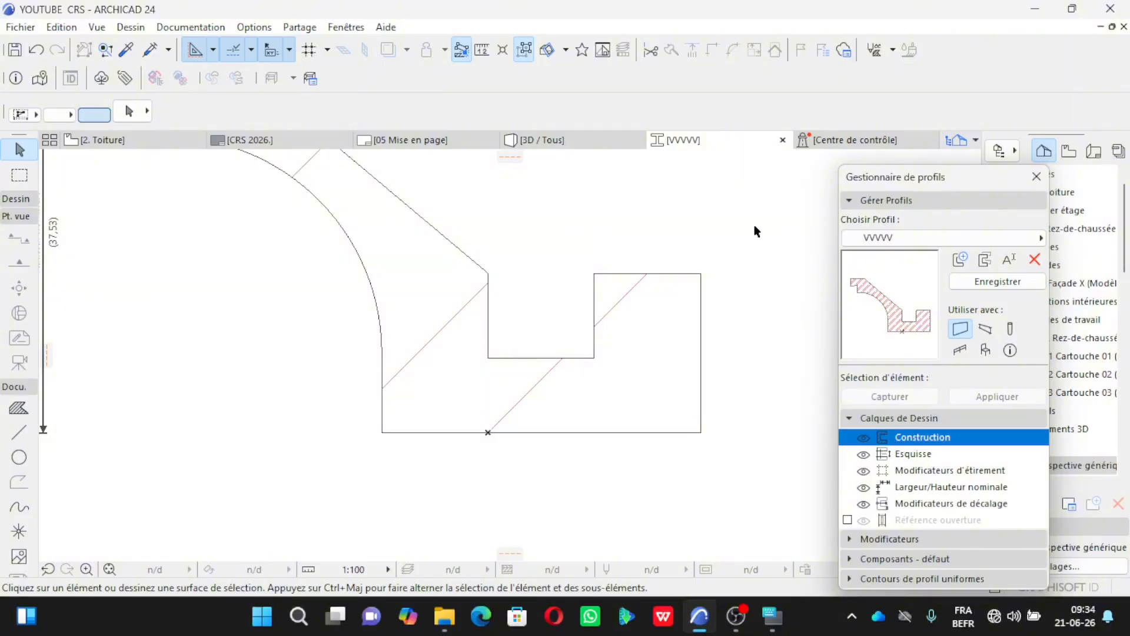
Step: Return to the 2. Toiture plan and close the profile manager, saving the changes to the VVVVV profile
click(139, 142)
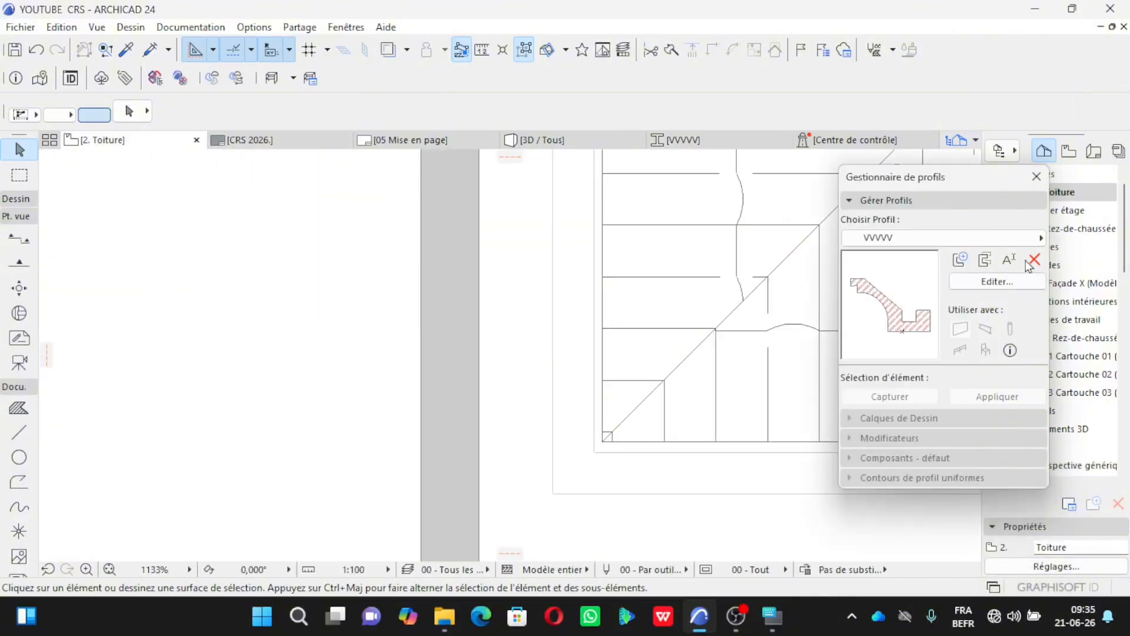
click(1036, 177)
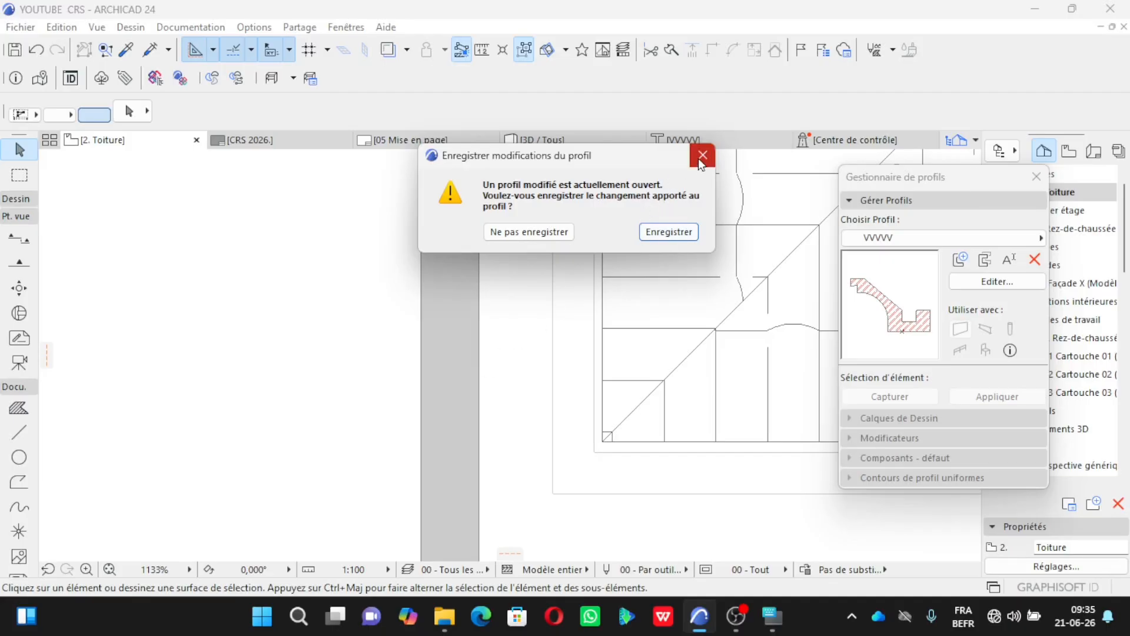
click(979, 283)
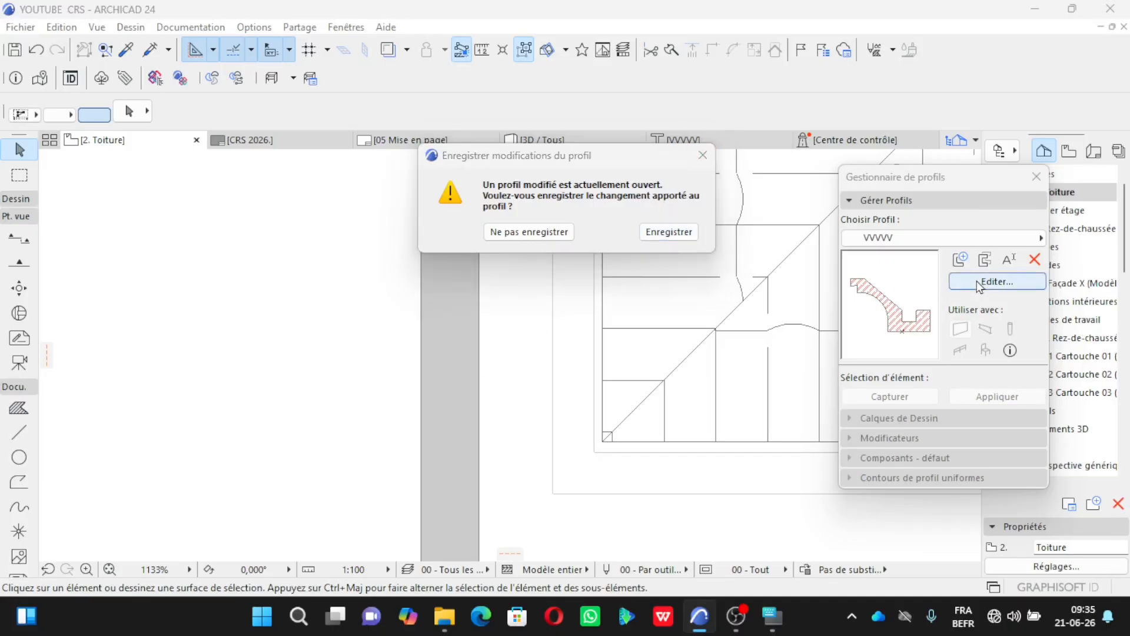
click(658, 235)
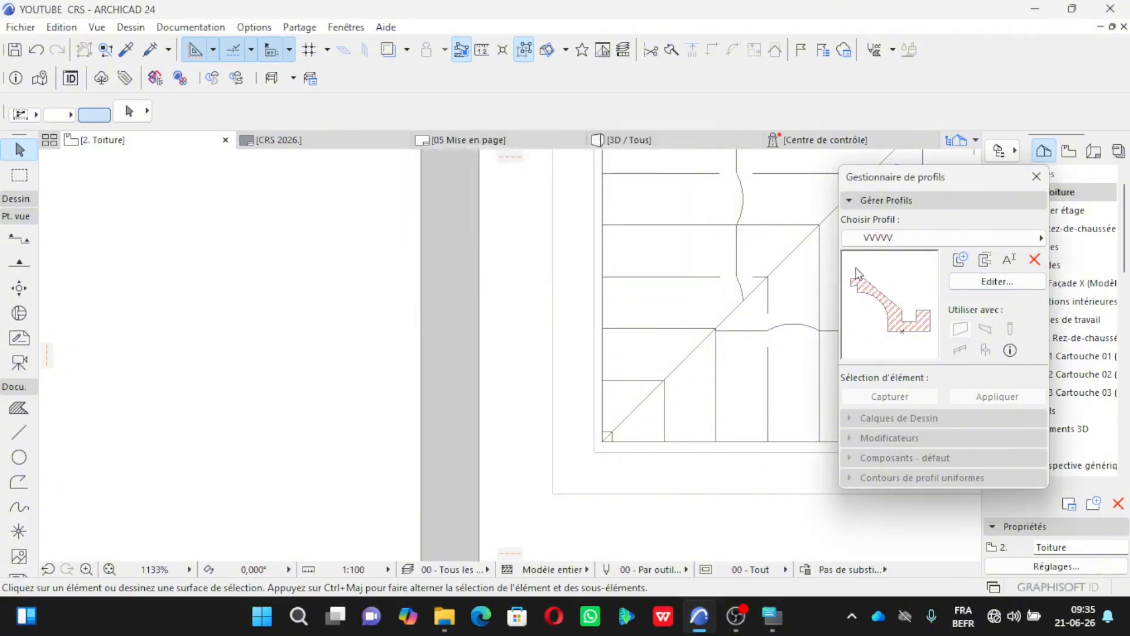
Step: Open the X1 Façade X elevation from the 2. Toiture plan
scroll(290, 460, down, 3)
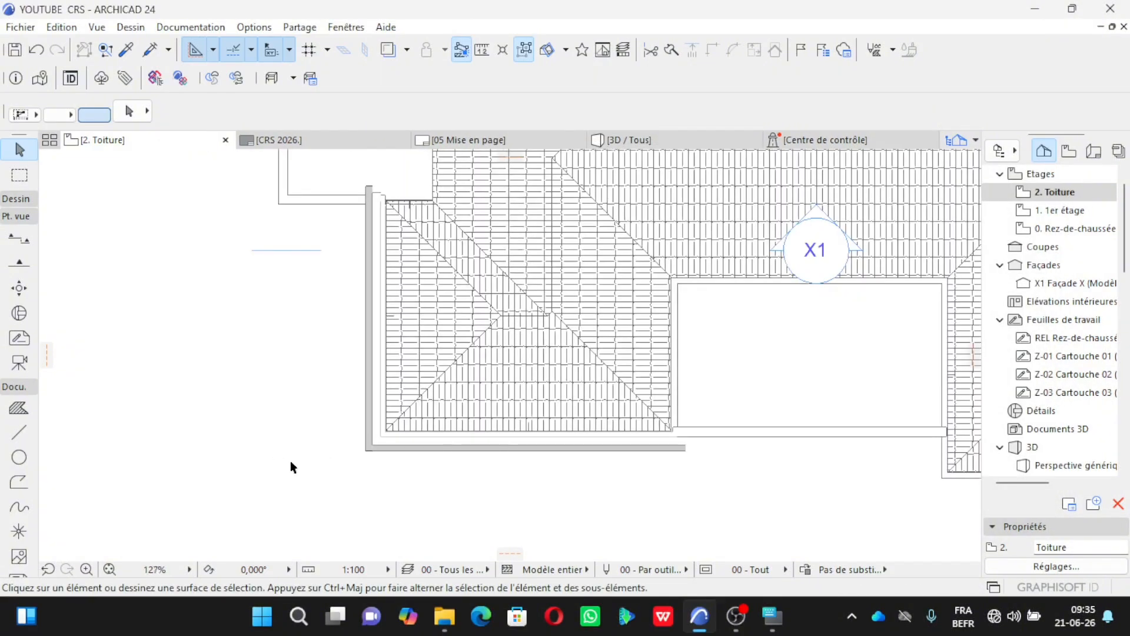
scroll(595, 351, up, 3)
scroll(595, 350, up, 3)
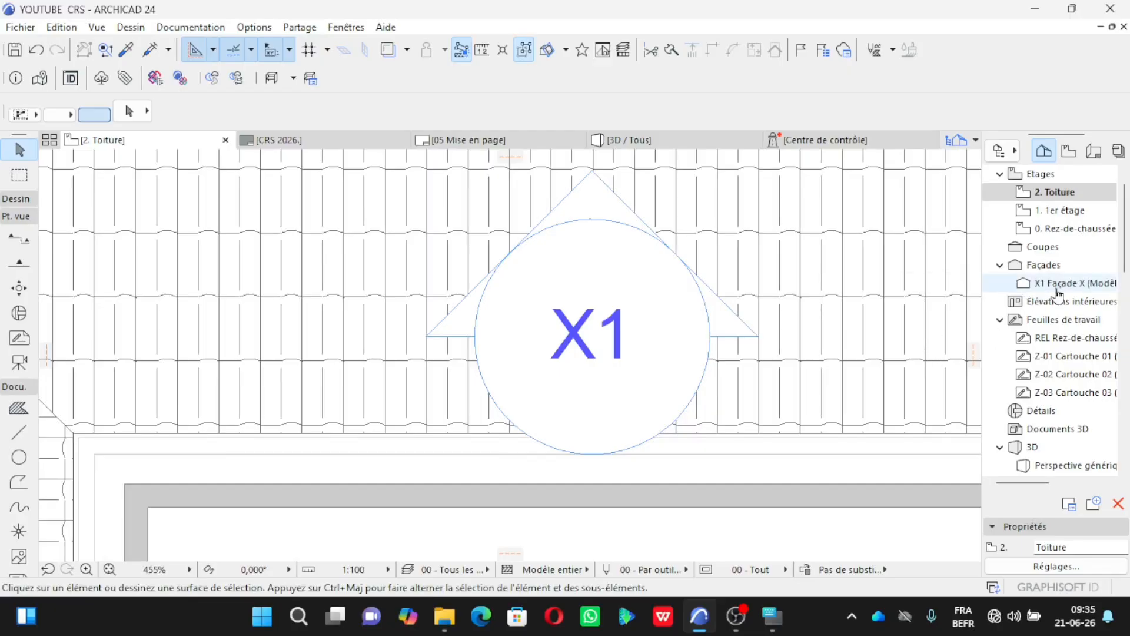
click(999, 266)
click(1000, 266)
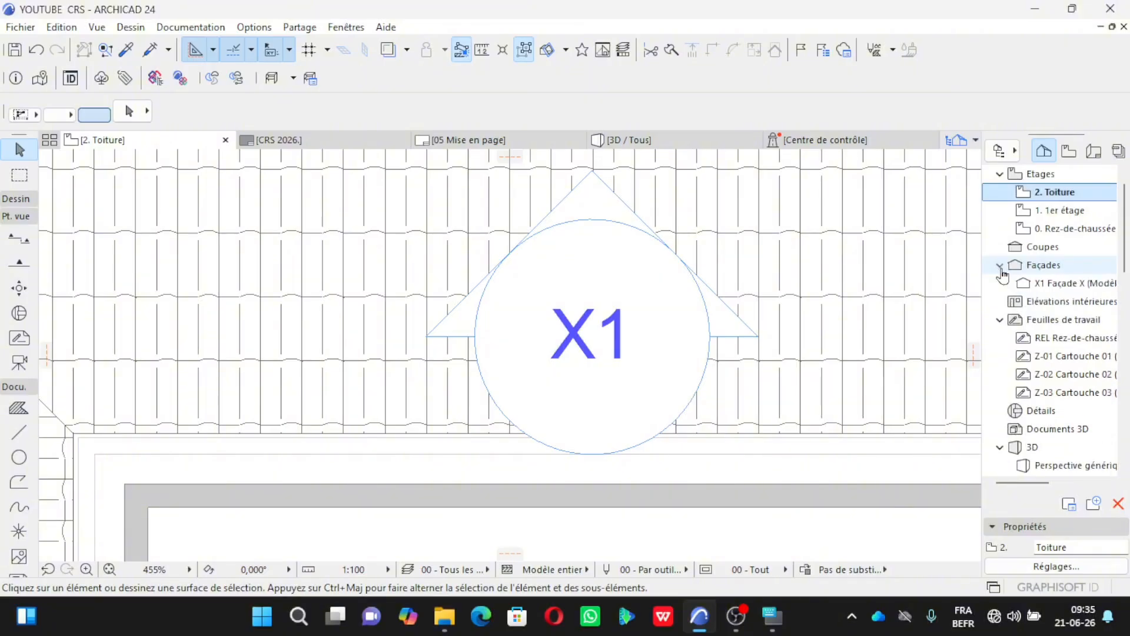
click(1048, 286)
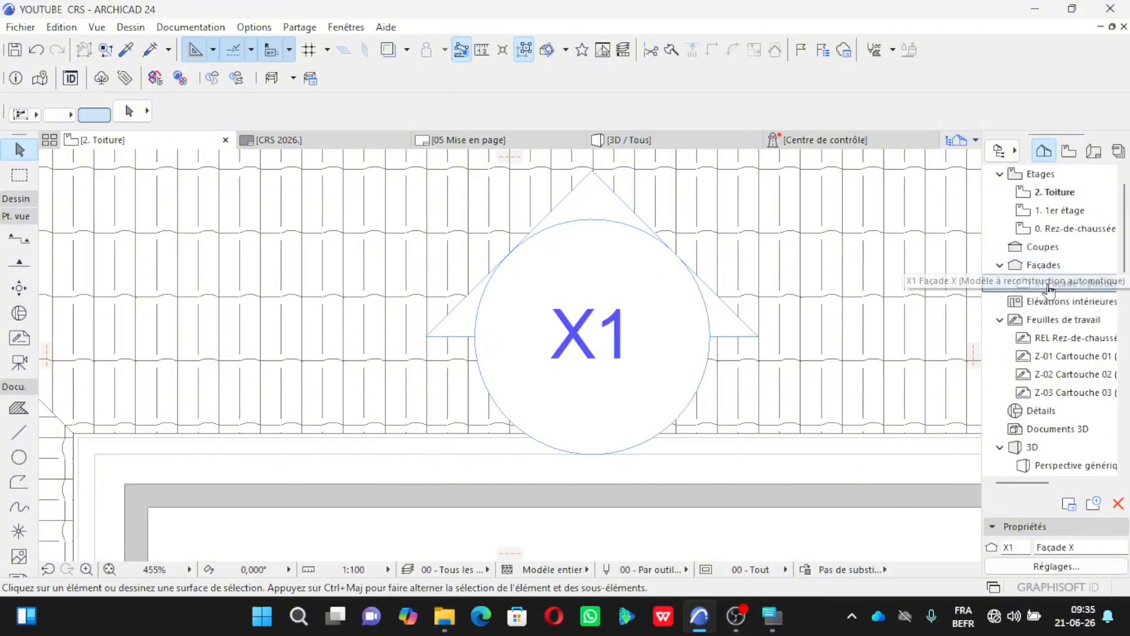
double_click(1049, 287)
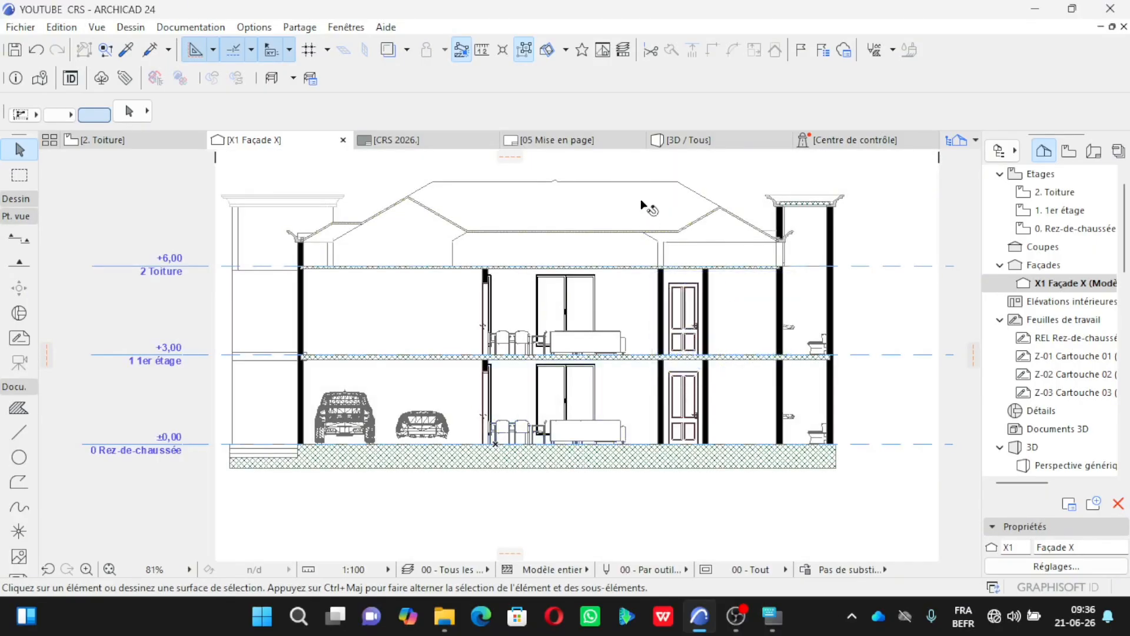
Step: Move the tiled roof by its lower eave corner onto the top of the profile's inner gutter lip, 95.00 above the 2. Toiture storey
scroll(798, 202, up, 4)
scroll(518, 328, up, 8)
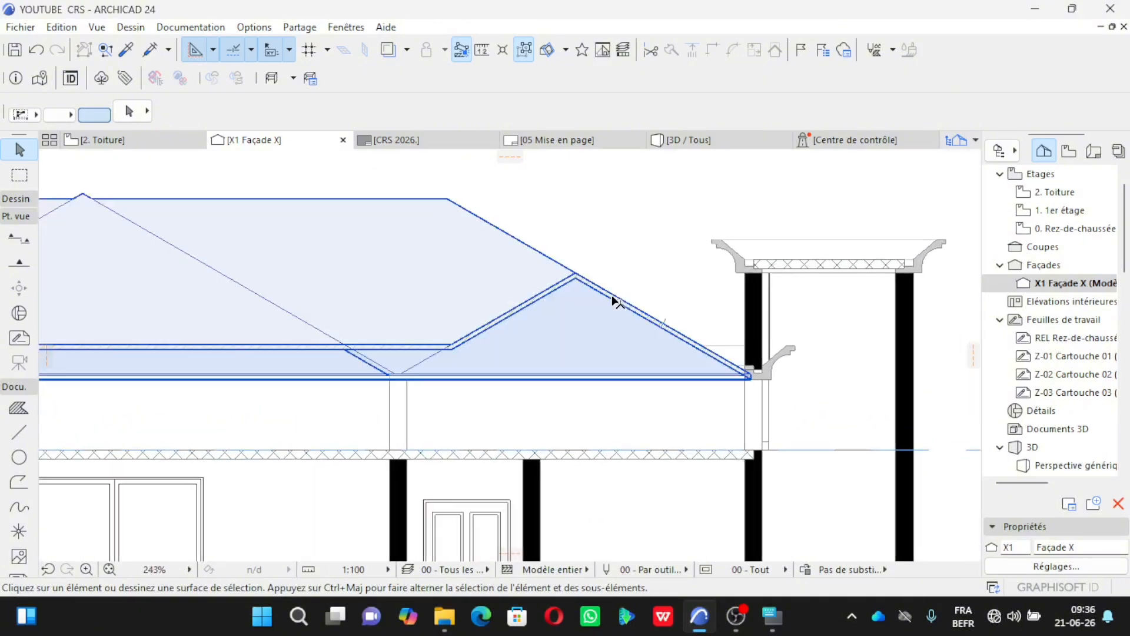
click(612, 298)
scroll(747, 368, up, 8)
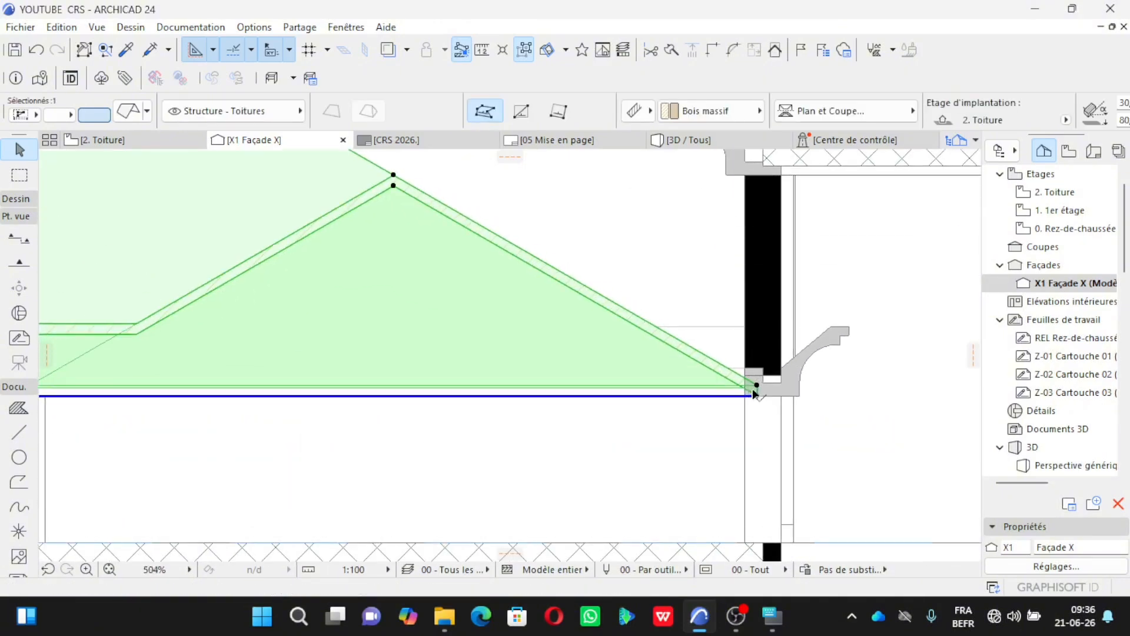
click(756, 396)
scroll(759, 376, up, 15)
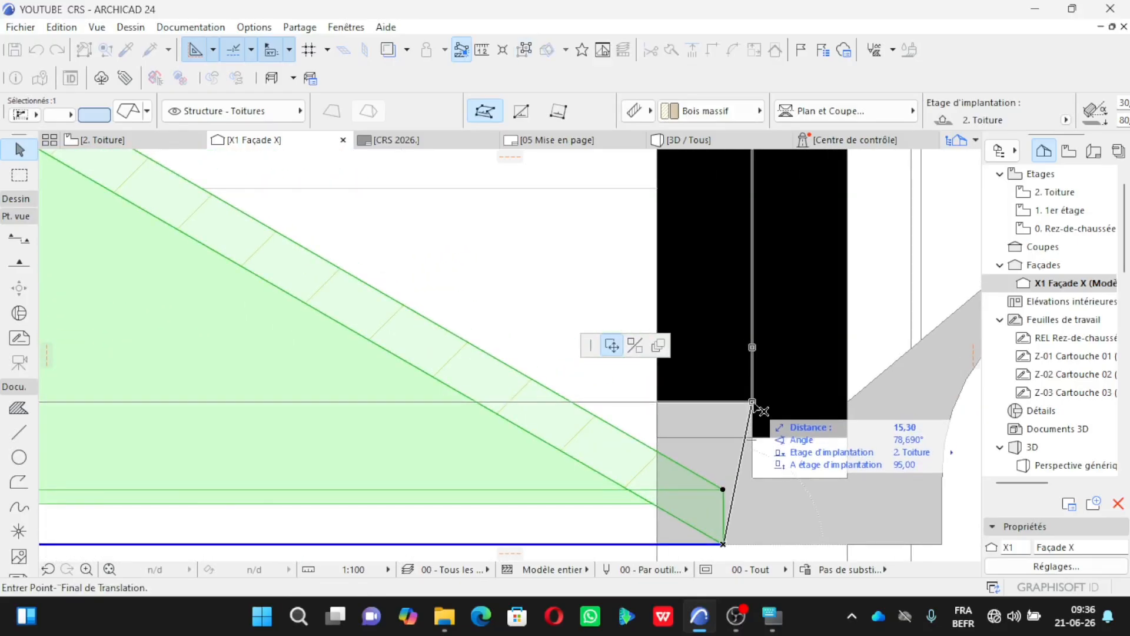
click(753, 403)
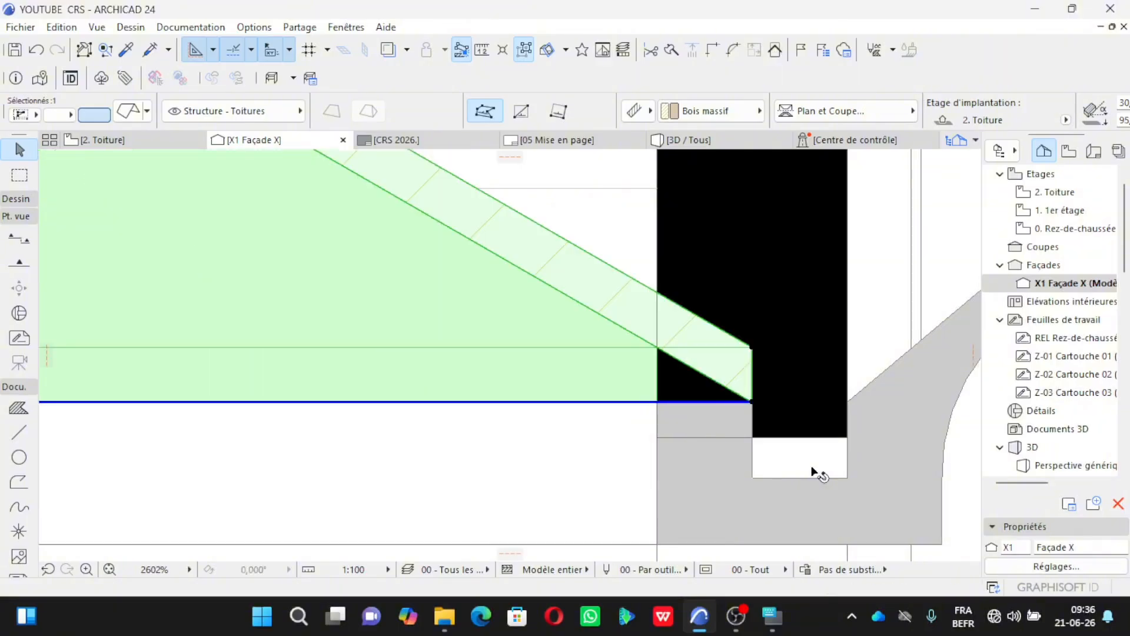
Step: Check how the roof's opposite eave sits on the gutter profile, then return to the 2. Toiture plan
scroll(841, 383, down, 2)
scroll(841, 383, down, 10)
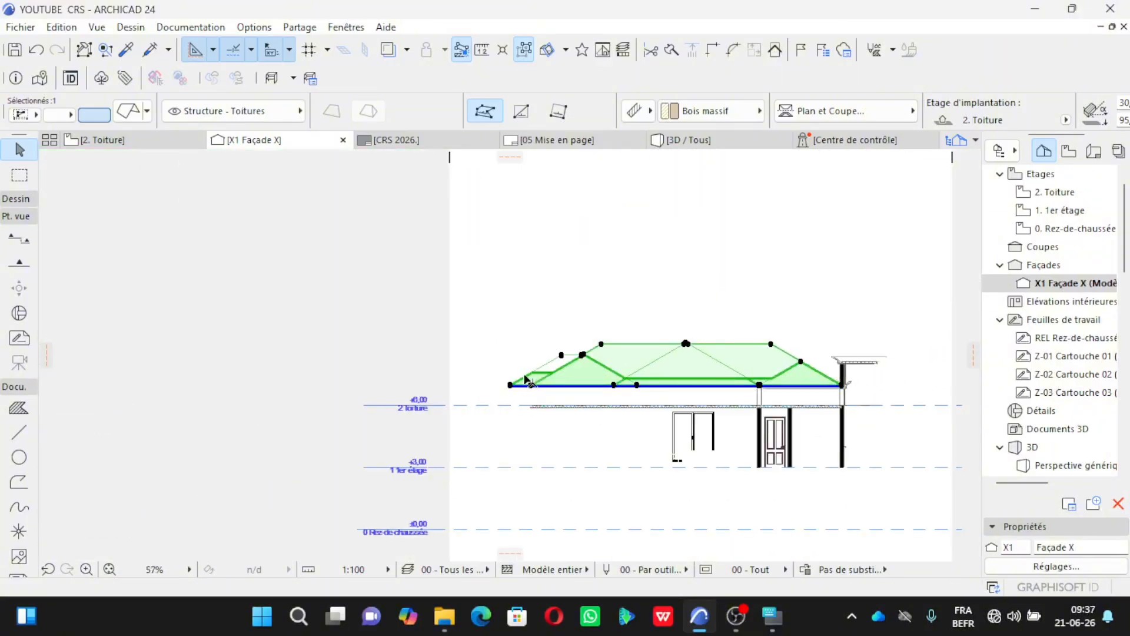
scroll(507, 387, up, 9)
scroll(583, 365, up, 2)
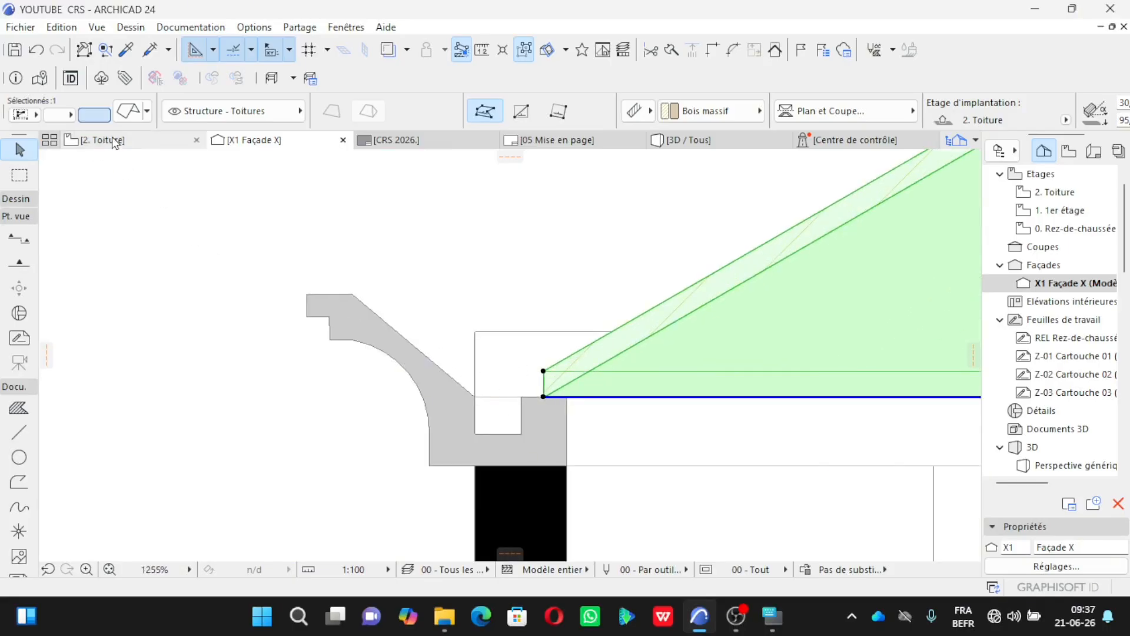
mouse_move(112, 139)
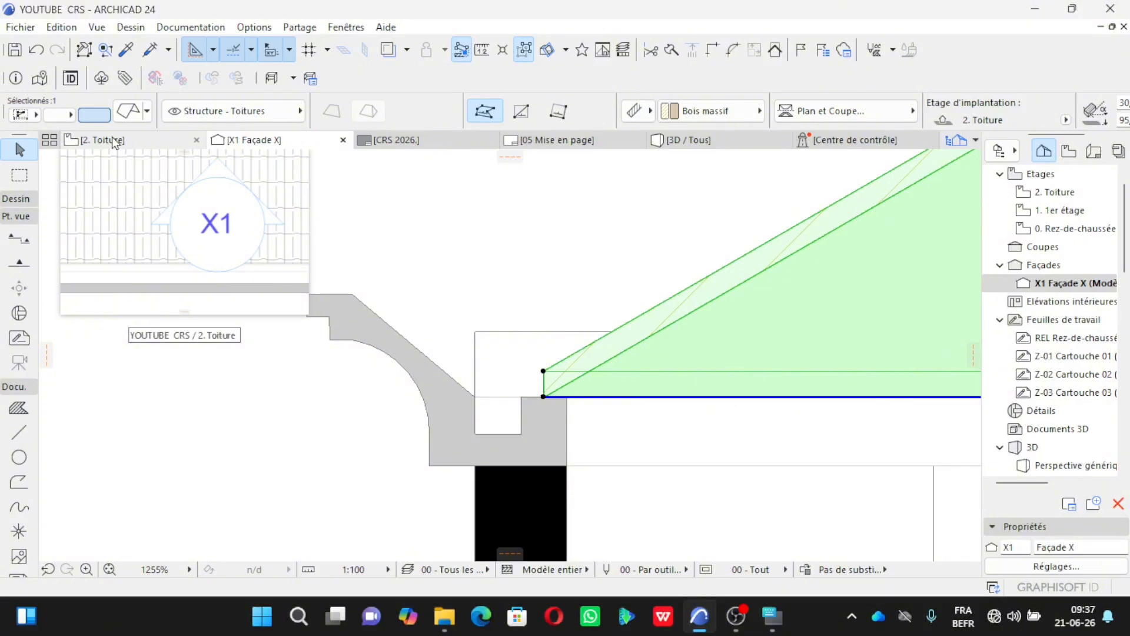
click(112, 139)
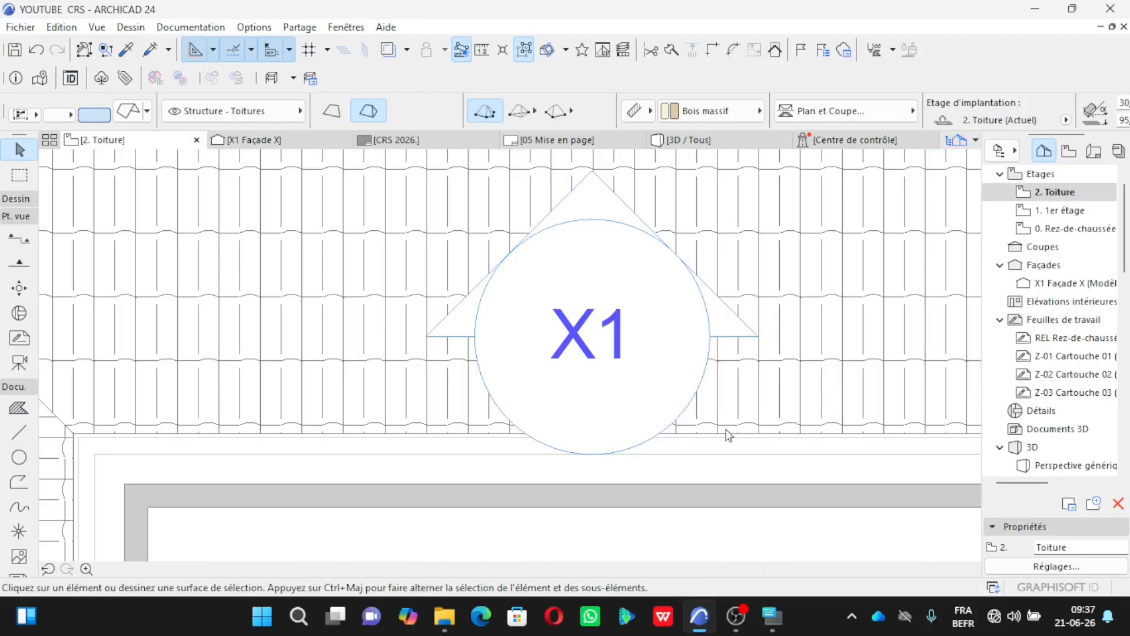
Step: Offset all edges of the tiled roof slightly outward from its outer corner, toward the surrounding gutter profile
scroll(512, 424, down, 10)
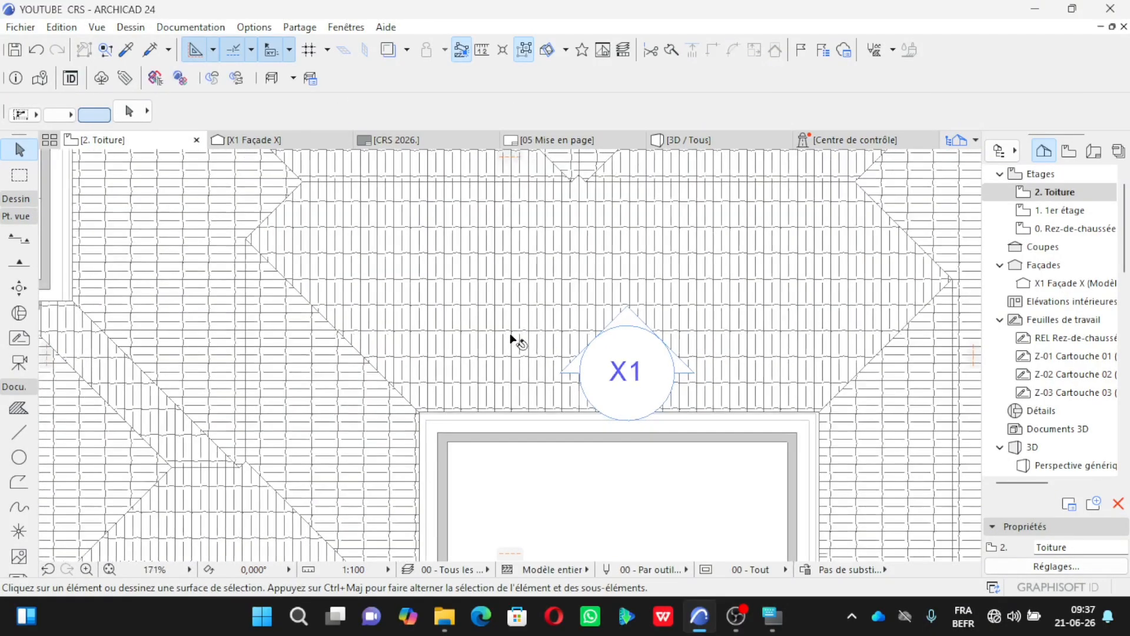
scroll(430, 379, up, 3)
scroll(429, 379, up, 1)
click(412, 382)
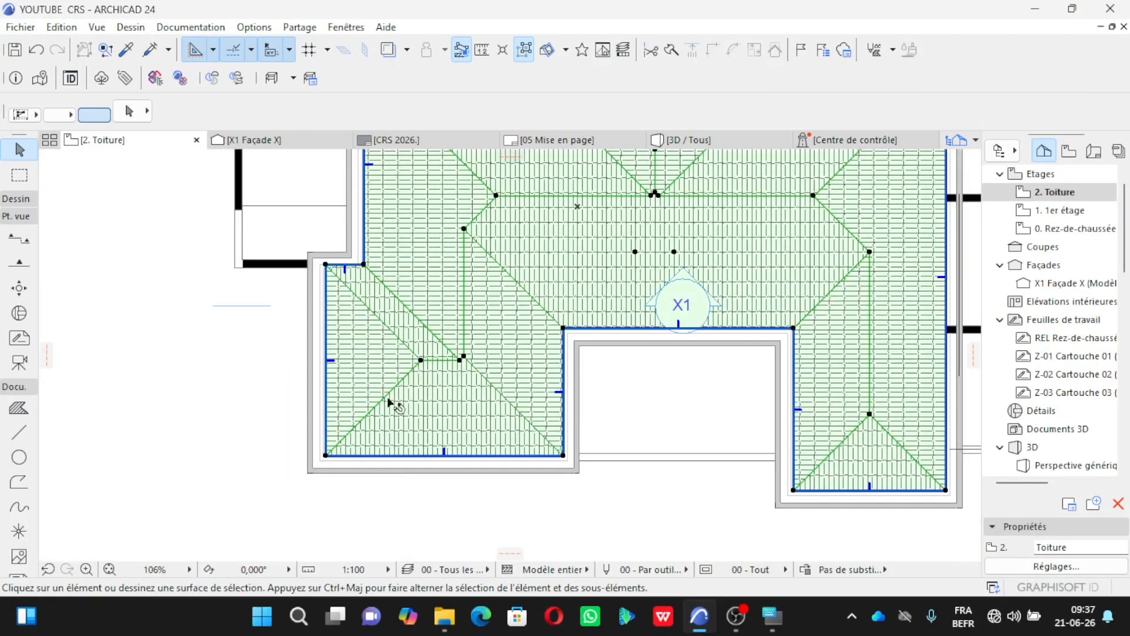
scroll(329, 459, up, 3)
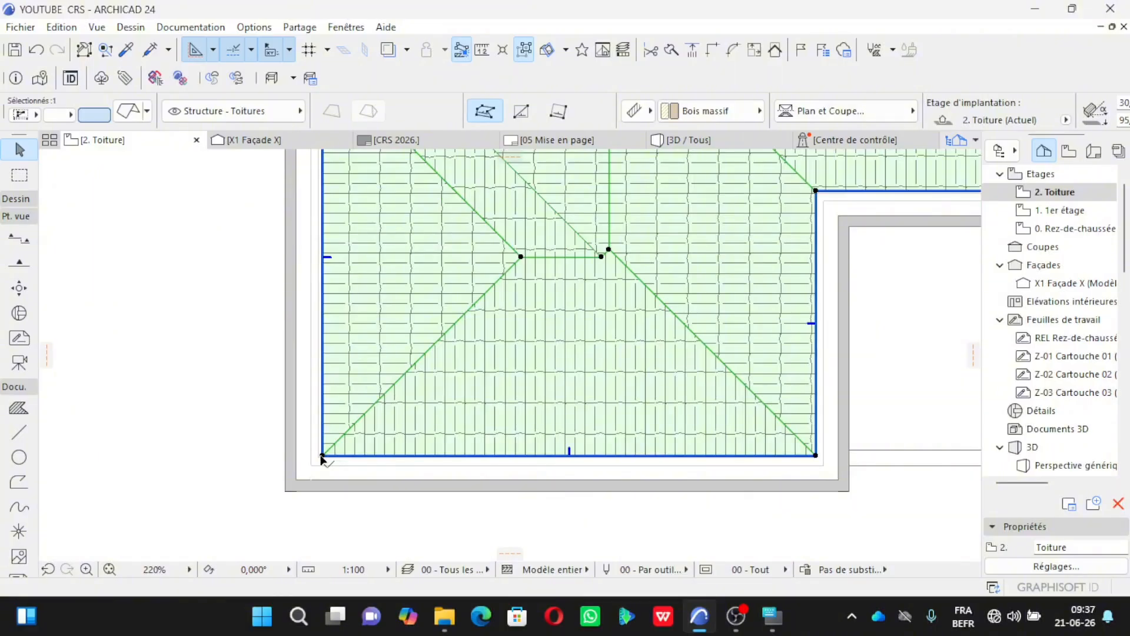
click(322, 456)
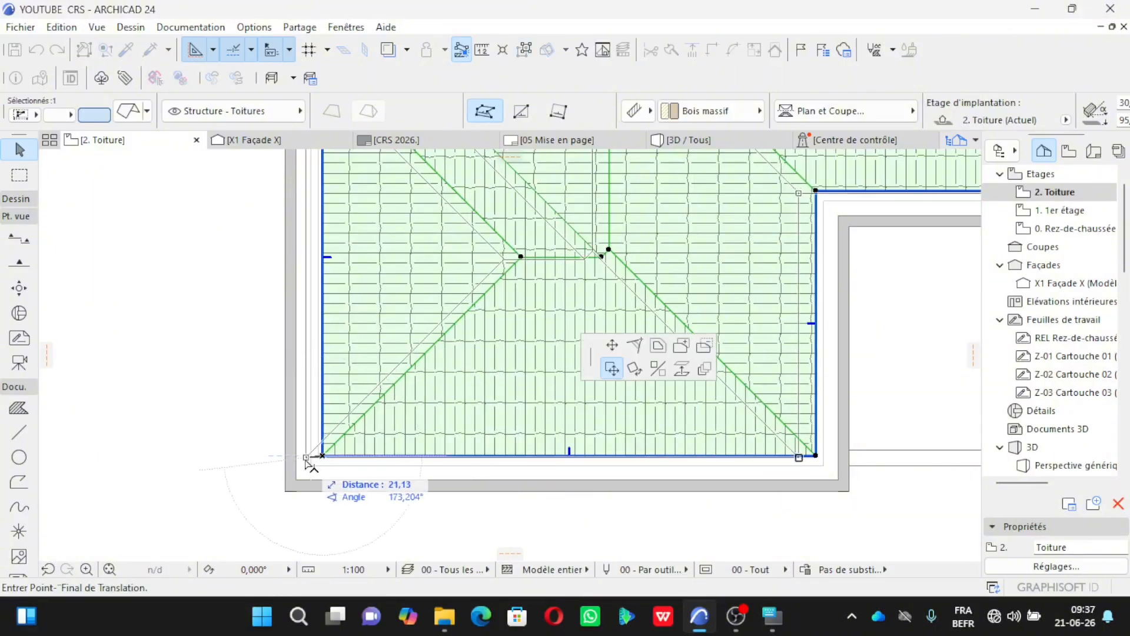
click(658, 346)
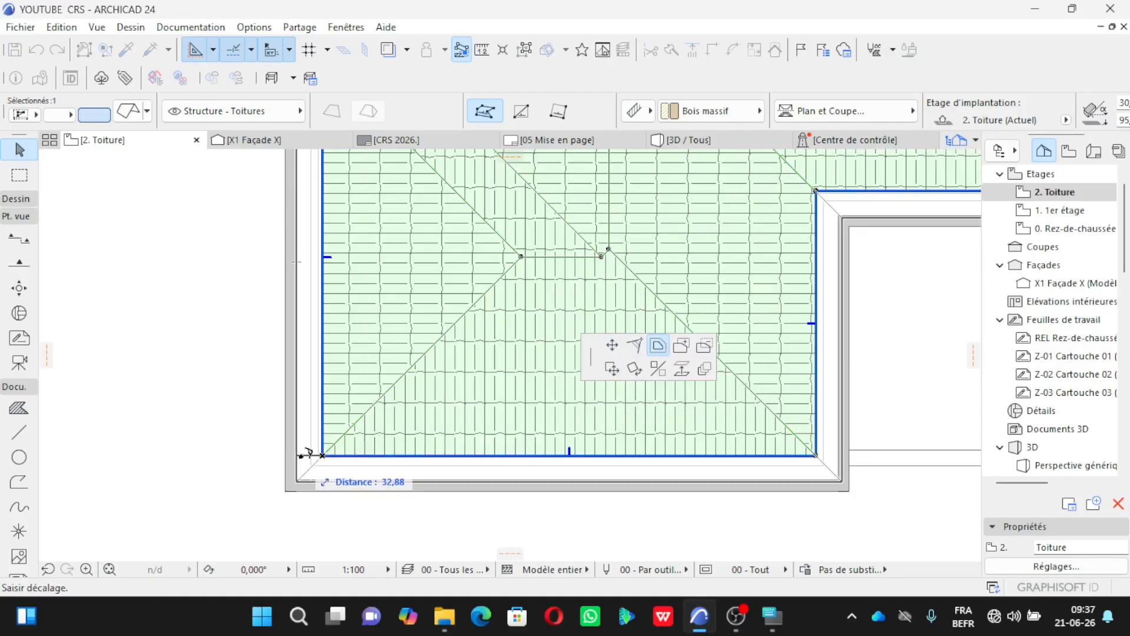
key(Tab)
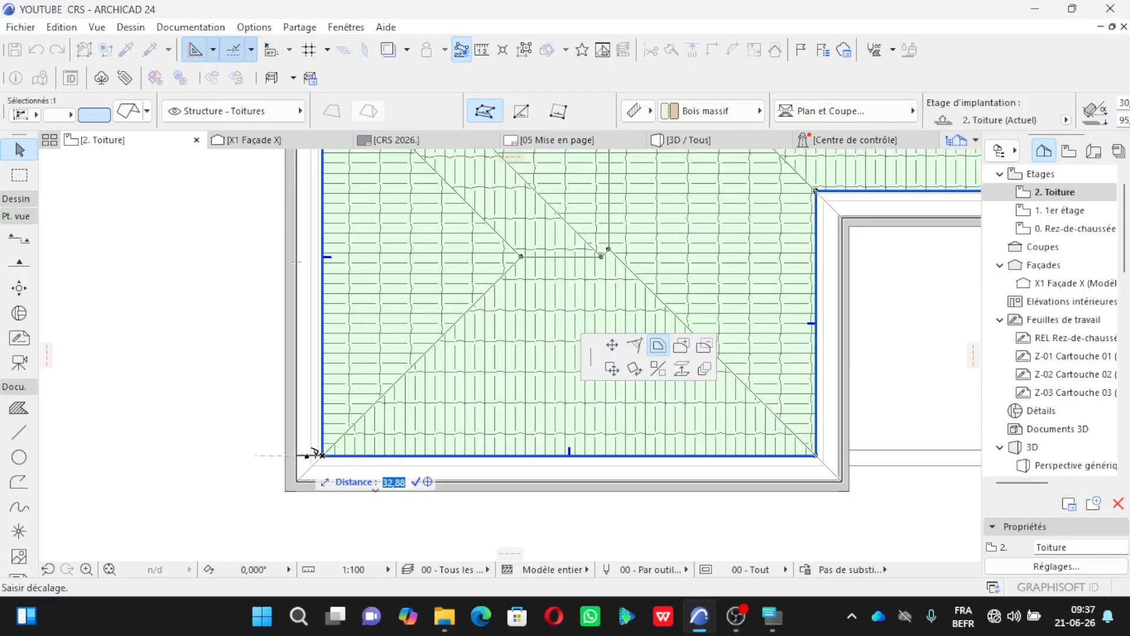
click(400, 484)
key(BackSpace)
key(BackSpace)
text(5)
key(BackSpace)
key(Return)
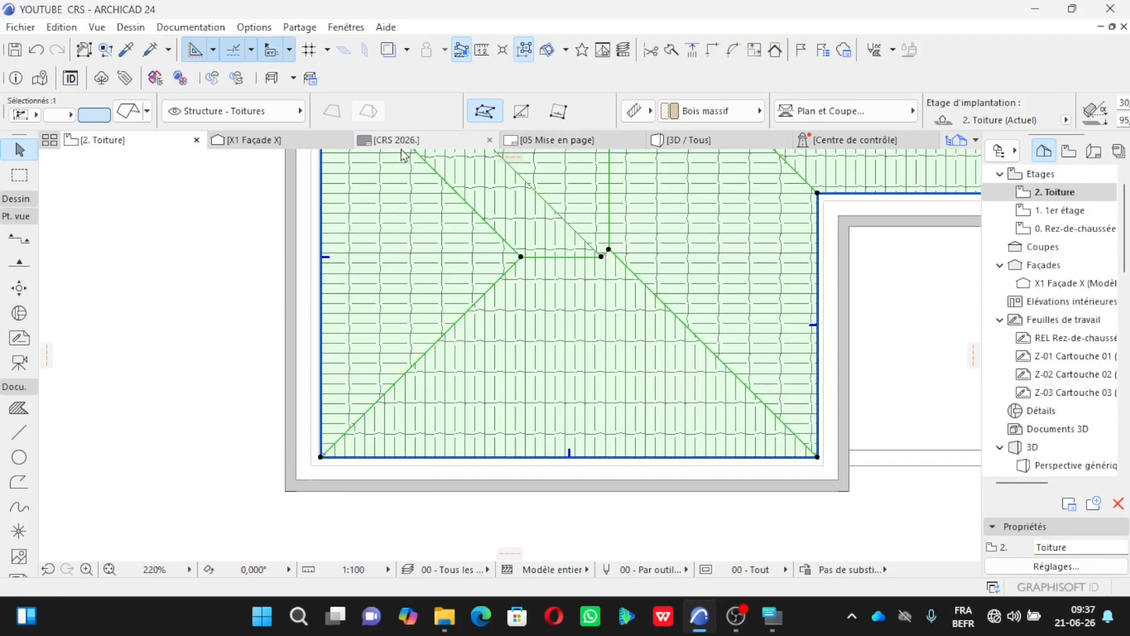
Step: In the X1 Façade X elevation, move the roof horizontally so its lower eave corner meets the gutter-side corner of the profile's inner lip
click(250, 140)
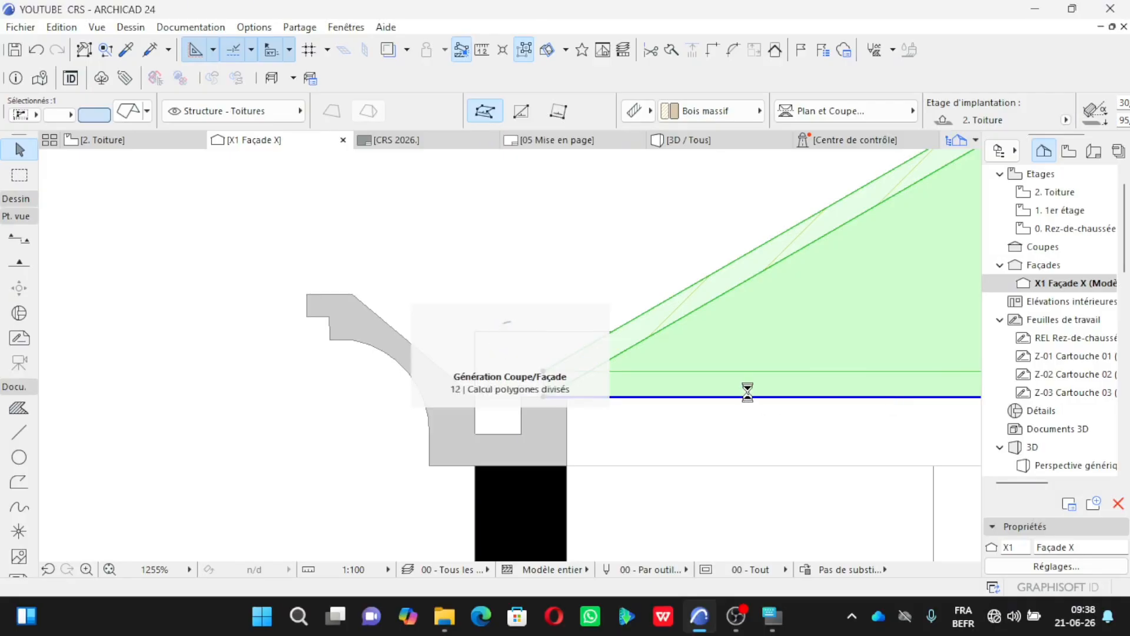
click(525, 405)
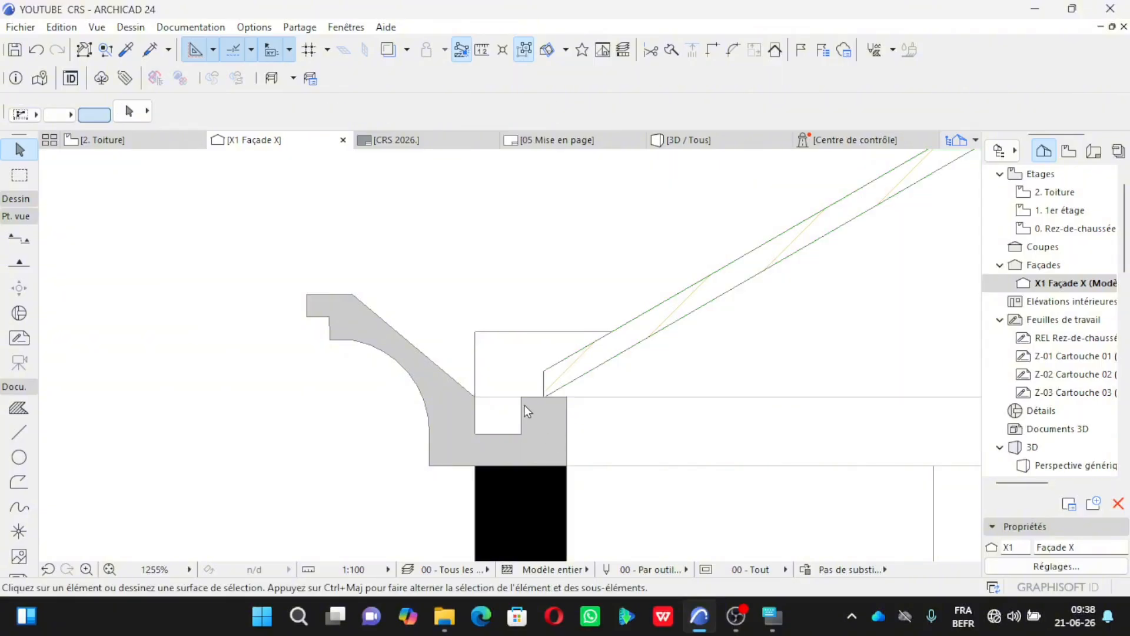
scroll(526, 397, up, 1)
scroll(524, 393, up, 10)
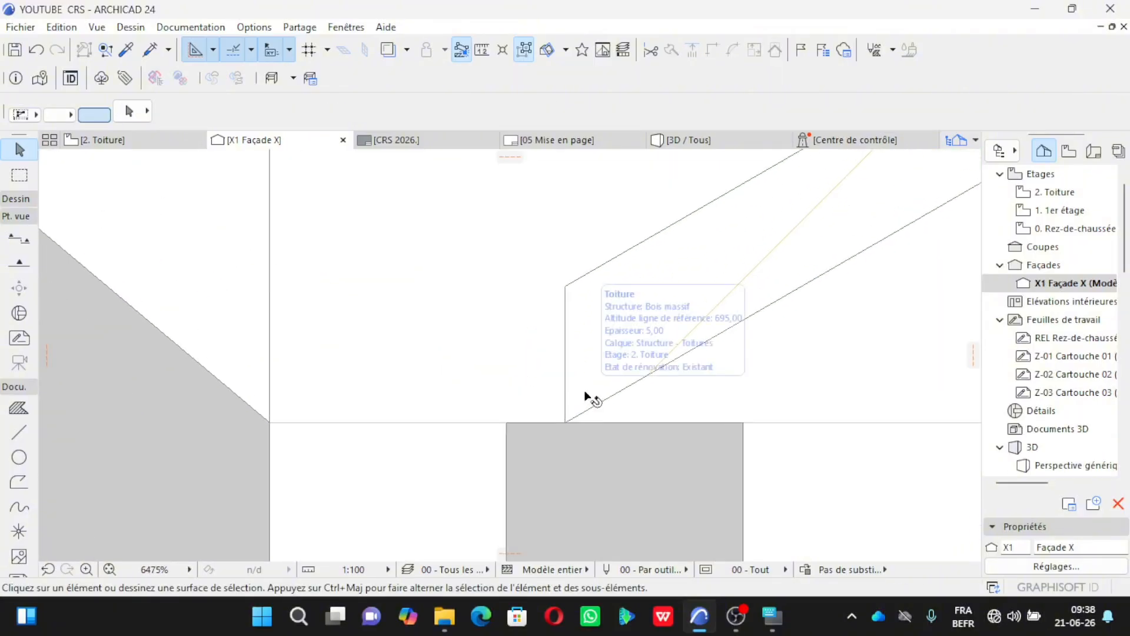
click(584, 389)
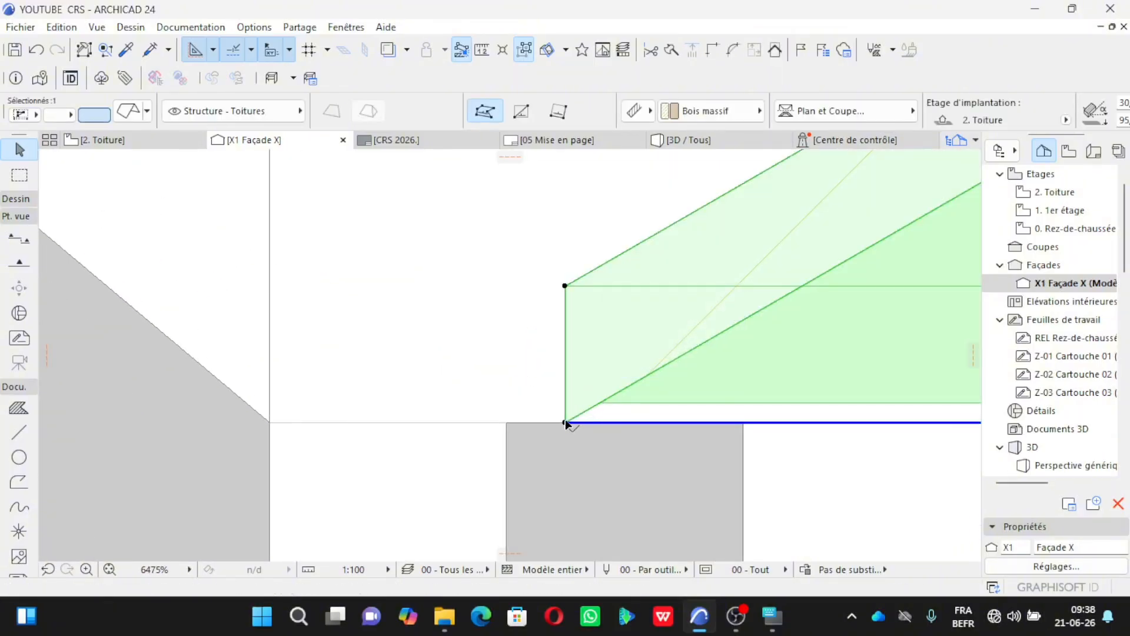
click(565, 422)
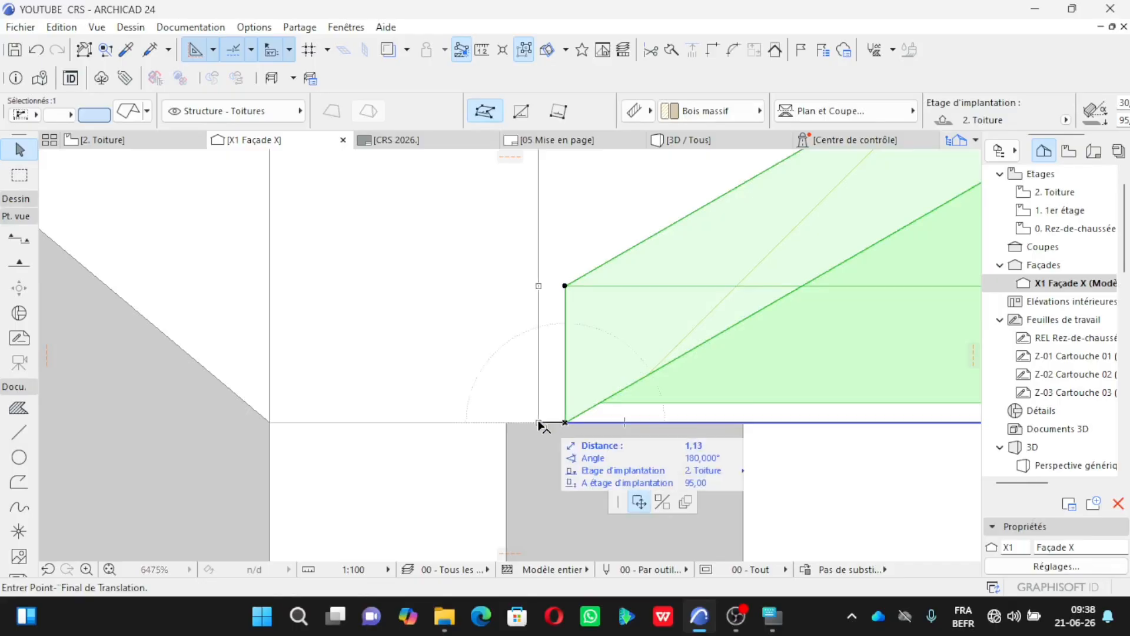
click(506, 423)
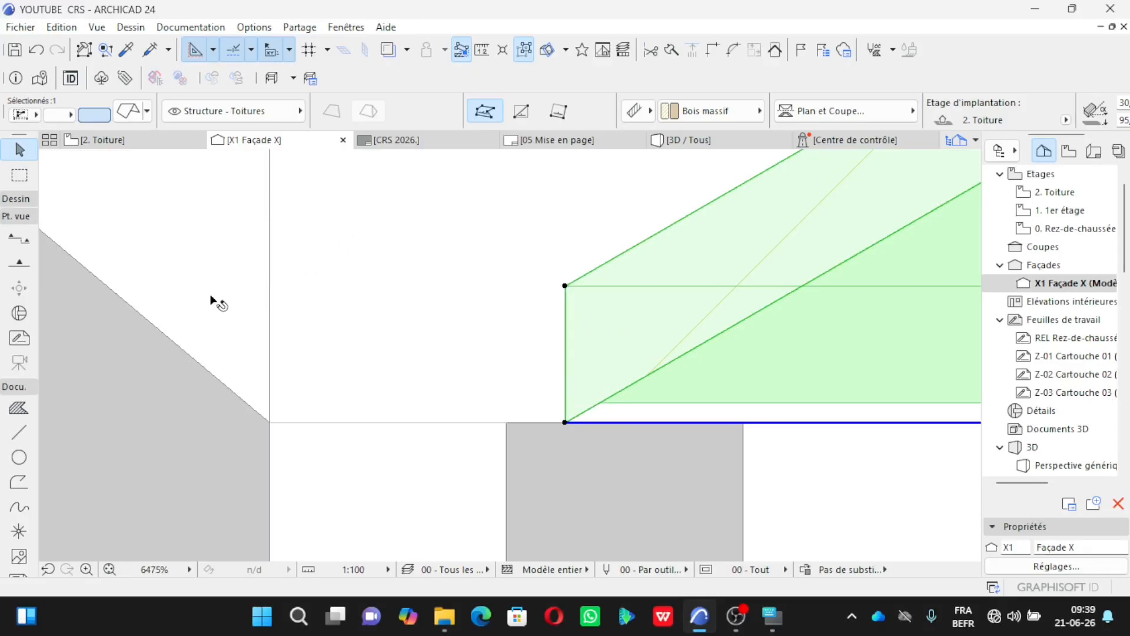
Step: Examine both roof eaves against the gutter profile in the elevation, and the tiled roof's corner in the 3D view
scroll(212, 301, down, 3)
scroll(215, 306, down, 10)
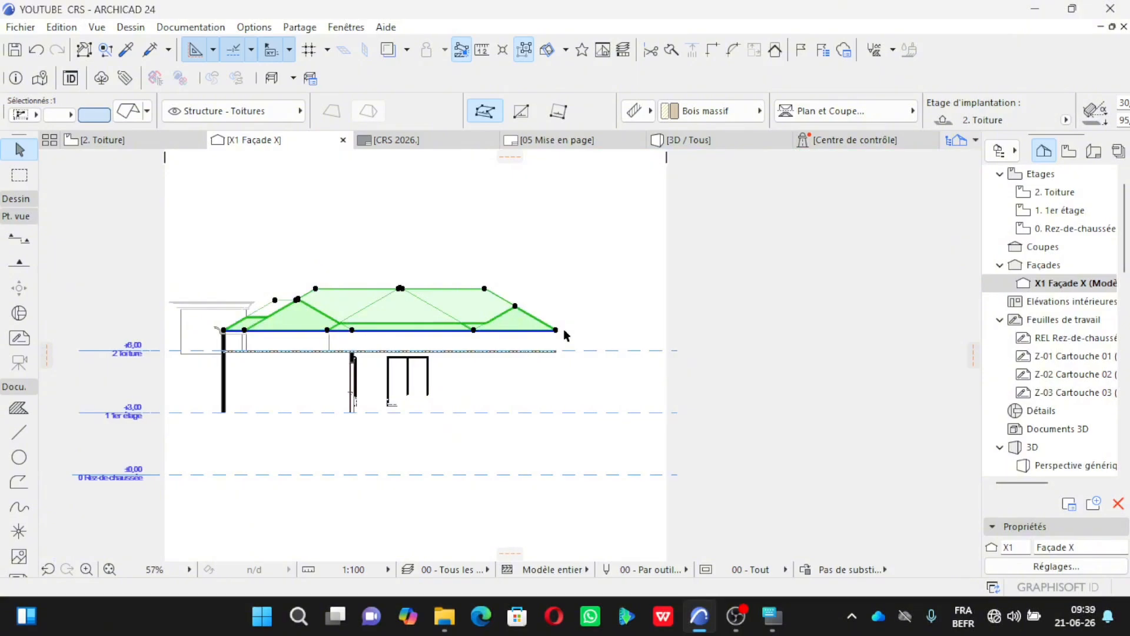
scroll(564, 336, up, 8)
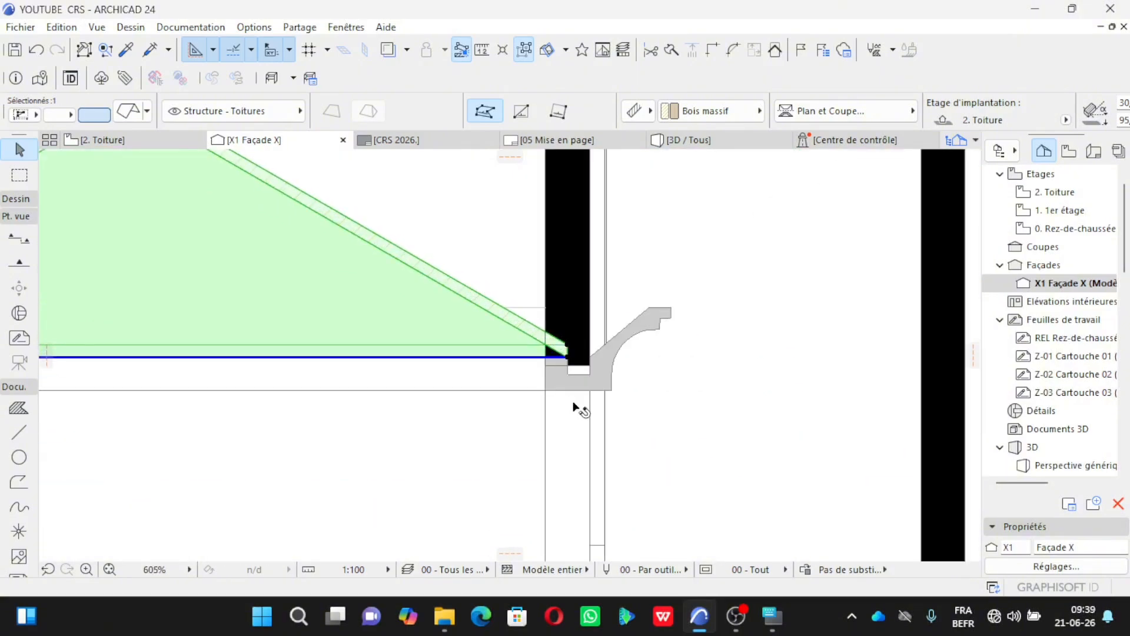
scroll(574, 406, up, 8)
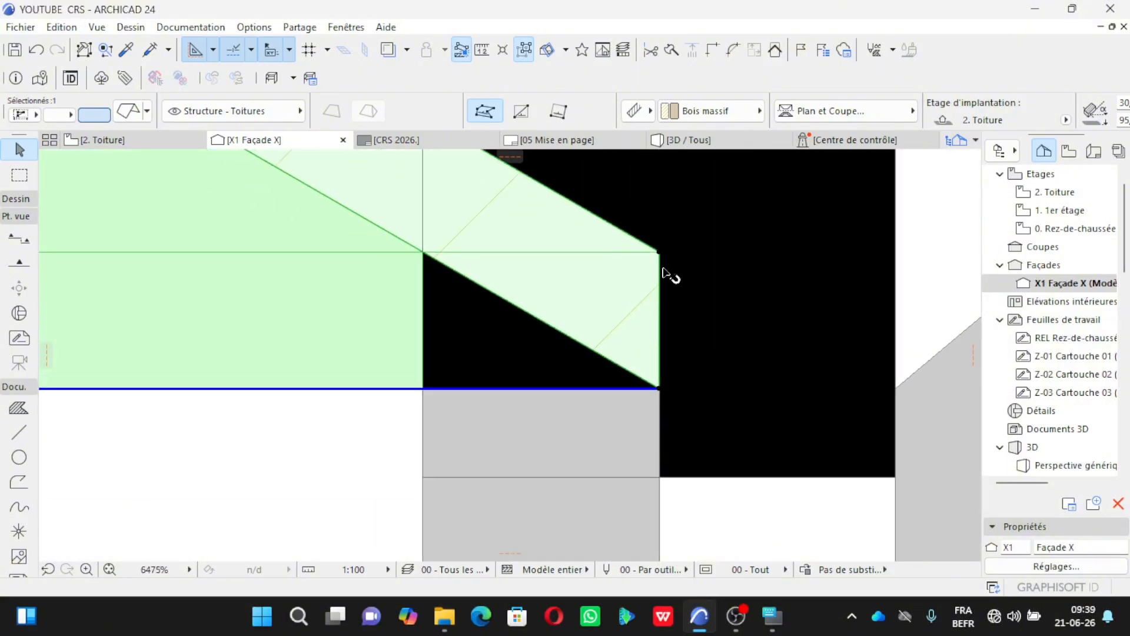
scroll(661, 333, down, 15)
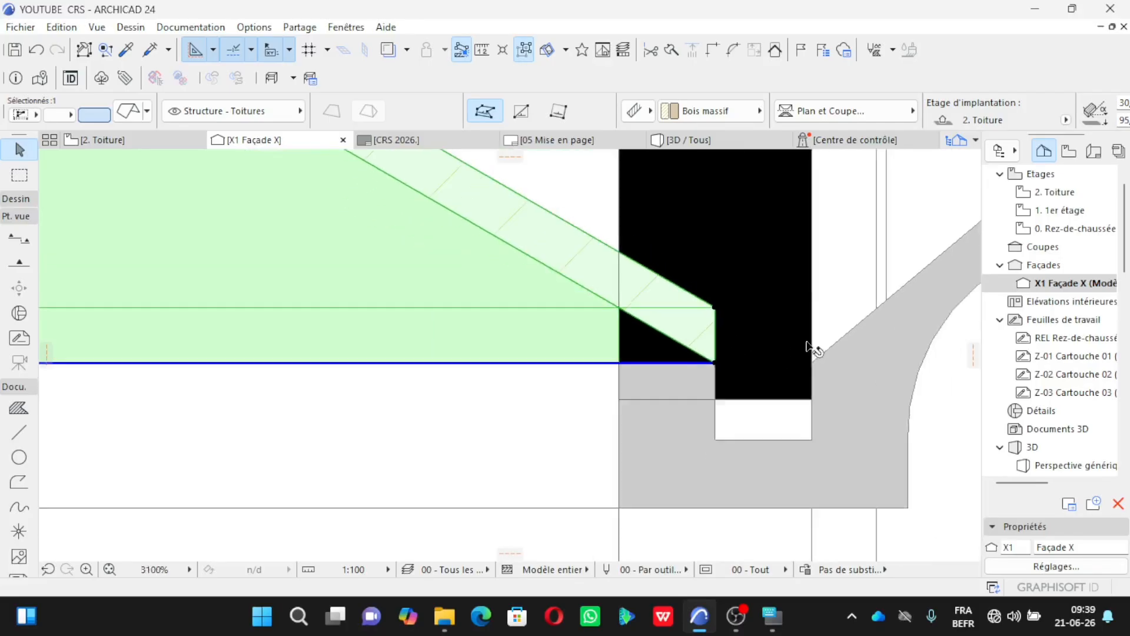
scroll(235, 342, up, 12)
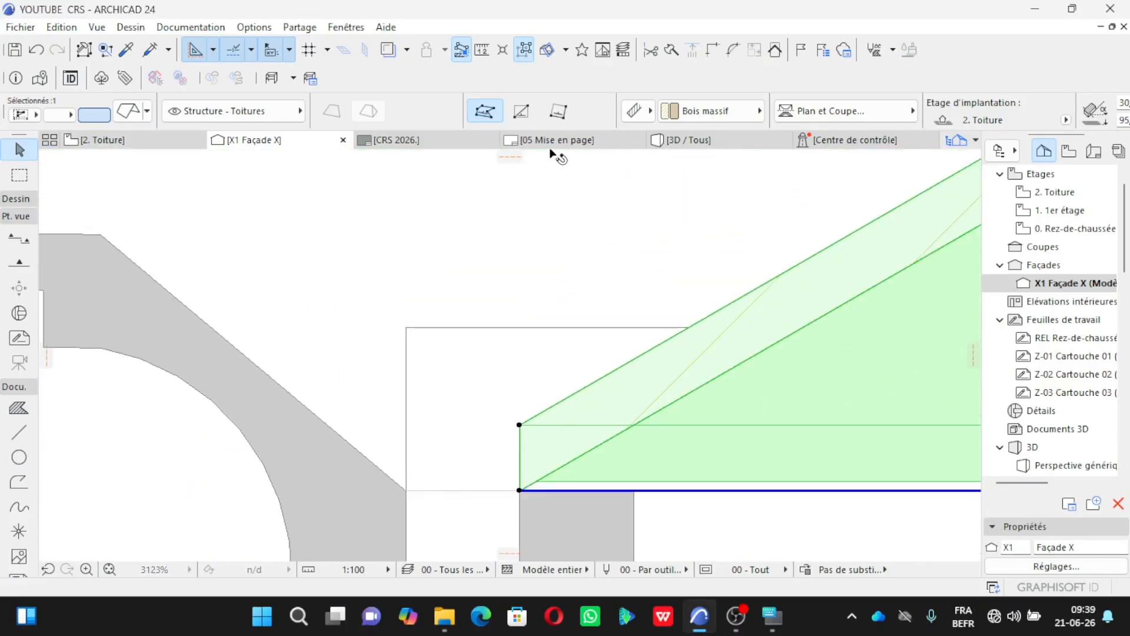
click(686, 143)
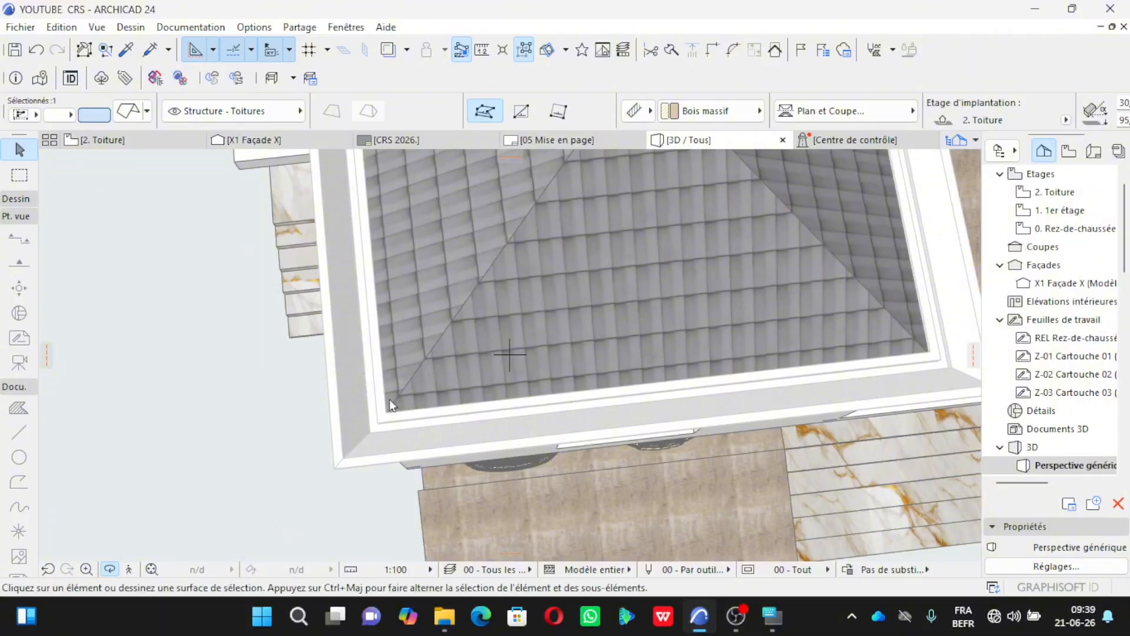
scroll(374, 428, up, 4)
scroll(378, 427, up, 6)
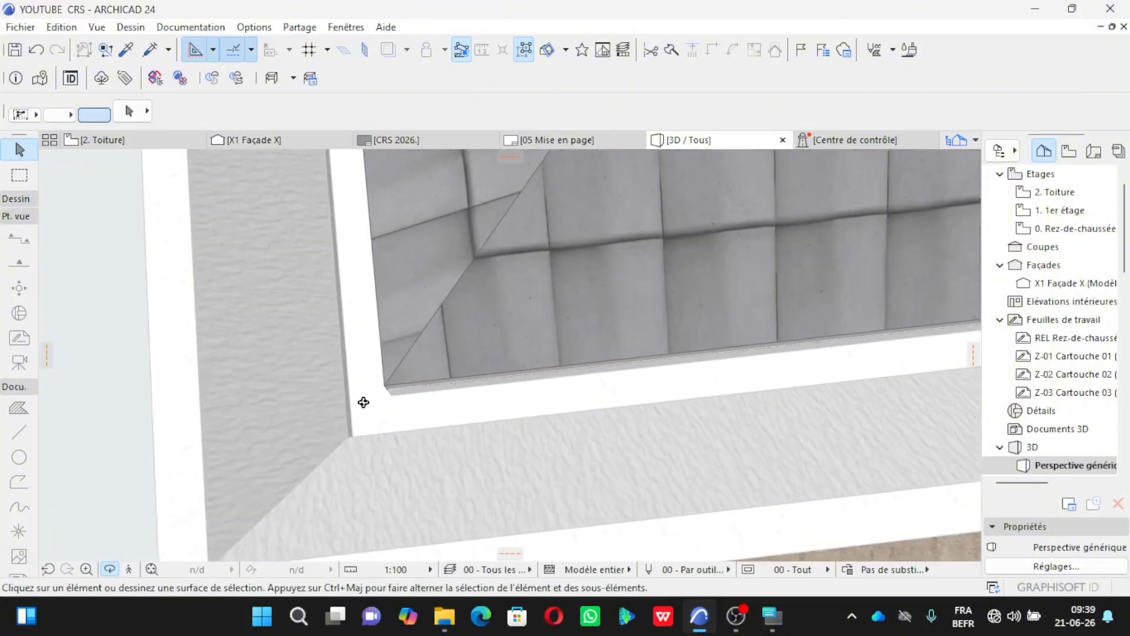
scroll(412, 384, down, 5)
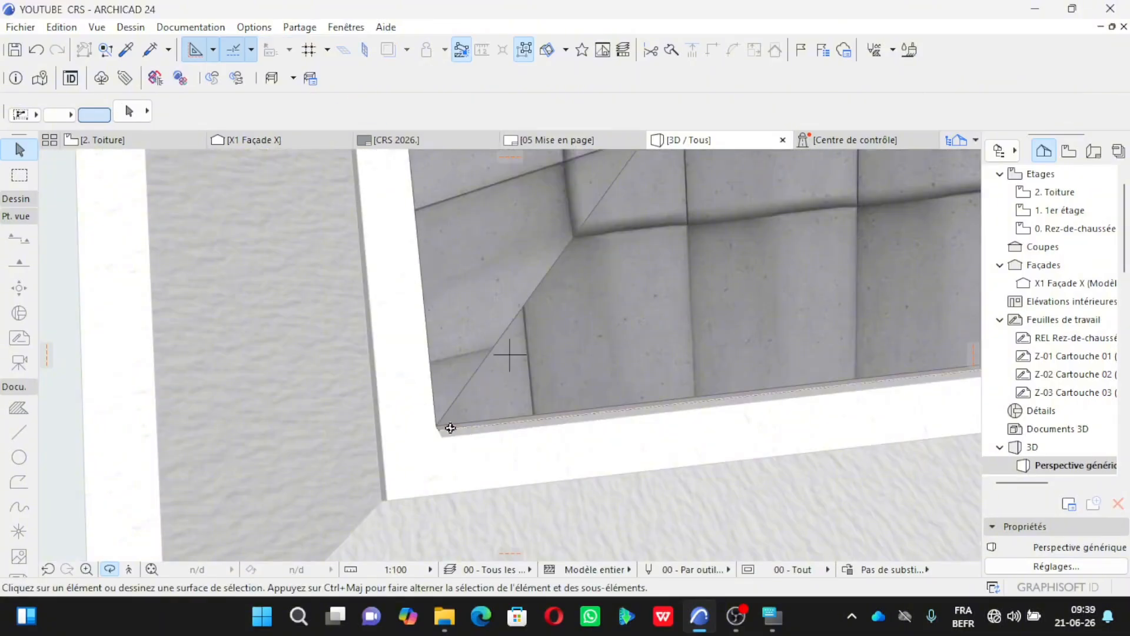
scroll(453, 448, up, 3)
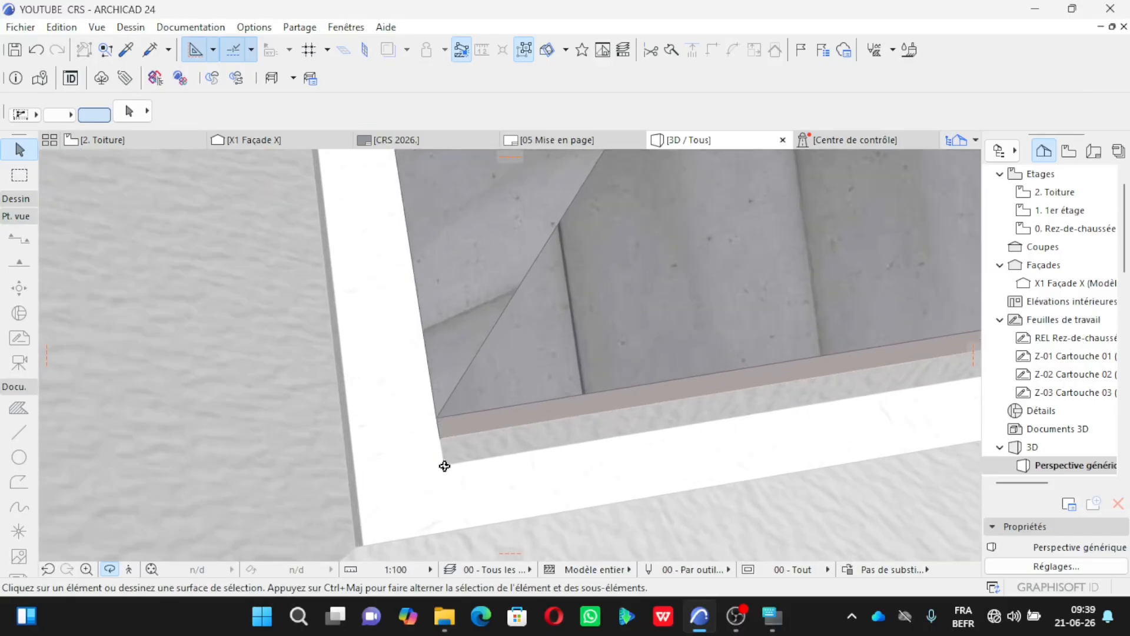
Step: Examine in 3D how the tiled roof's eave corners meet the inner edge of the surrounding gutter profile
scroll(446, 450, down, 3)
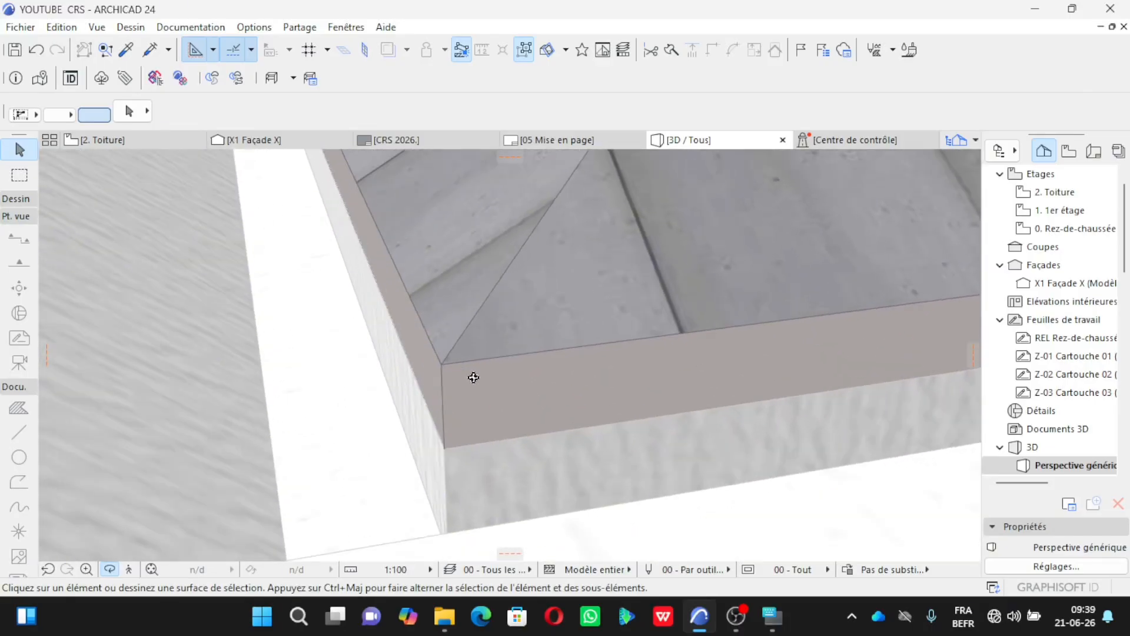
scroll(471, 373, up, 4)
scroll(432, 436, down, 4)
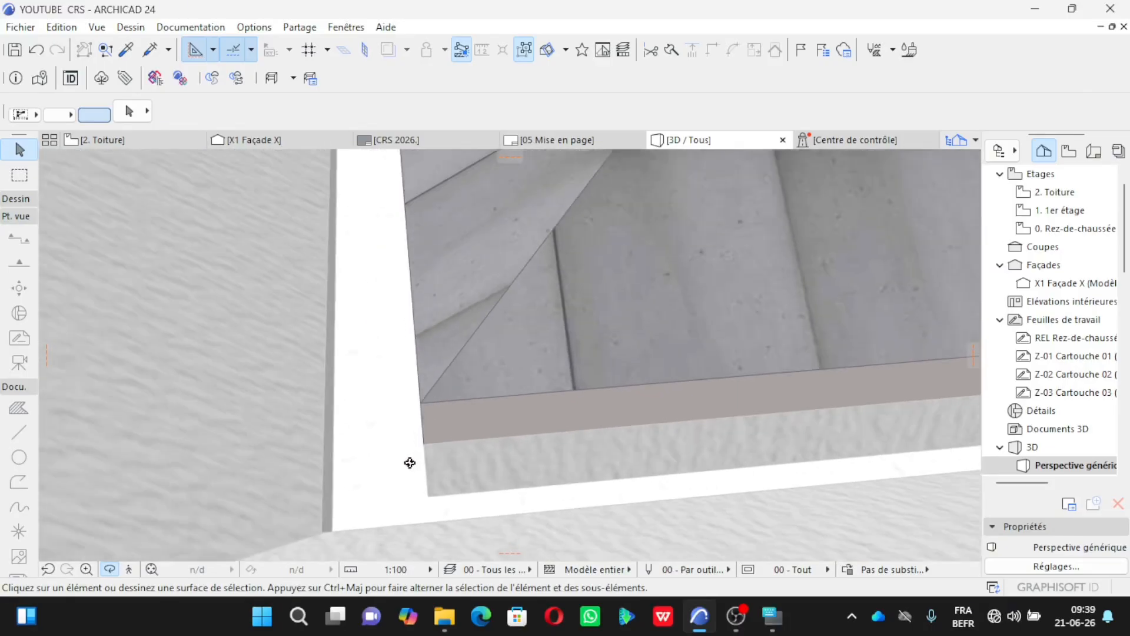
scroll(480, 218, up, 2)
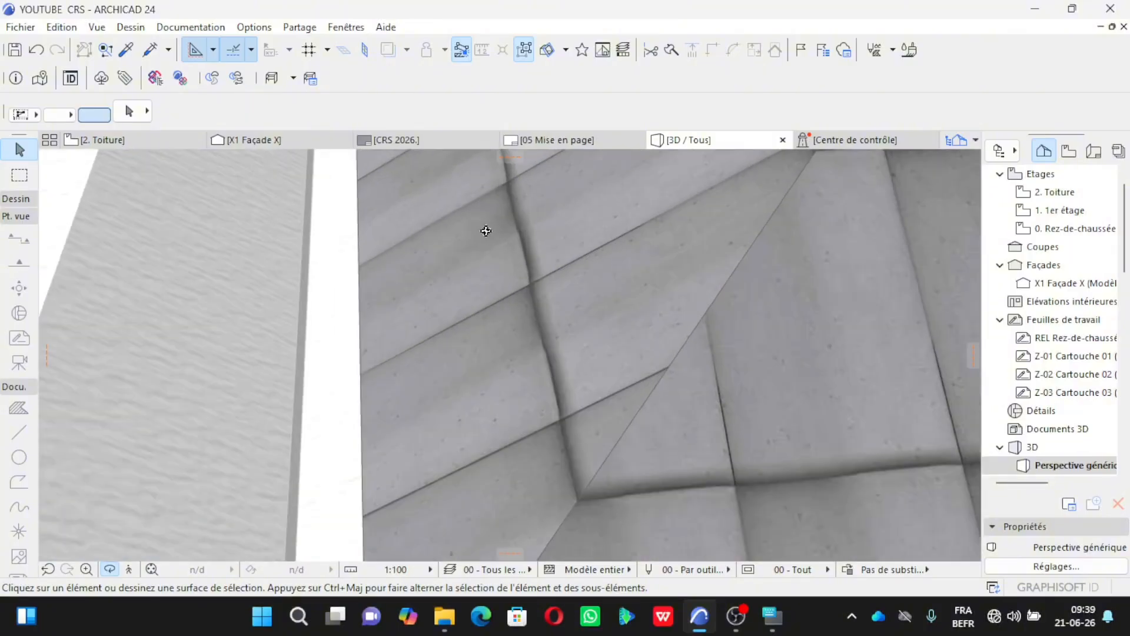
scroll(518, 242, down, 3)
scroll(430, 290, up, 5)
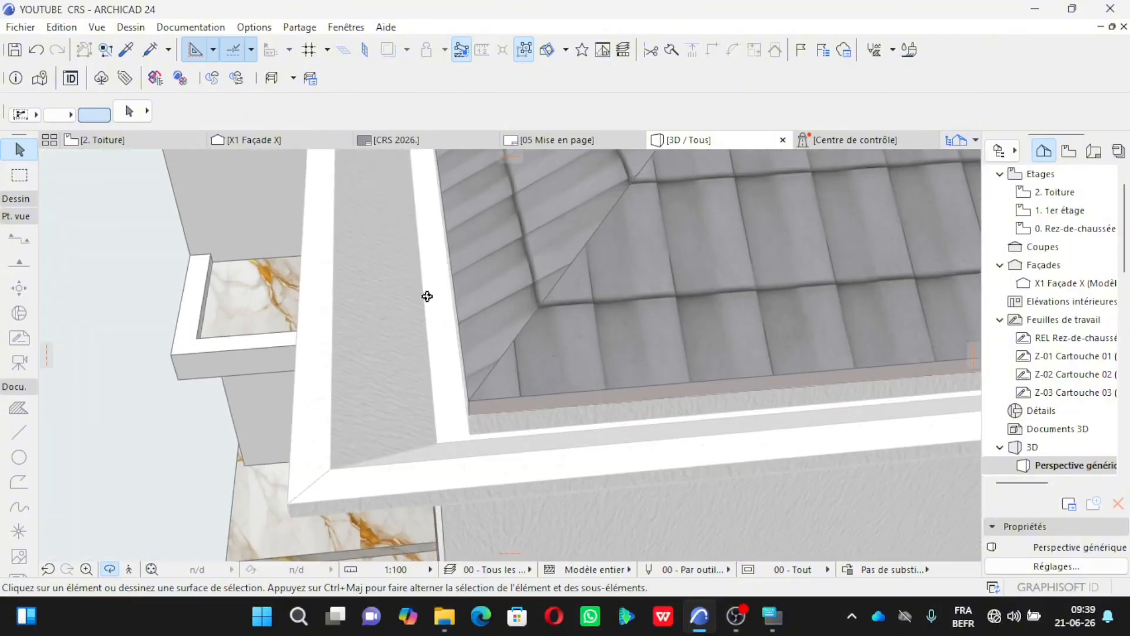
shift+middle_drag(511, 311, 552, 295)
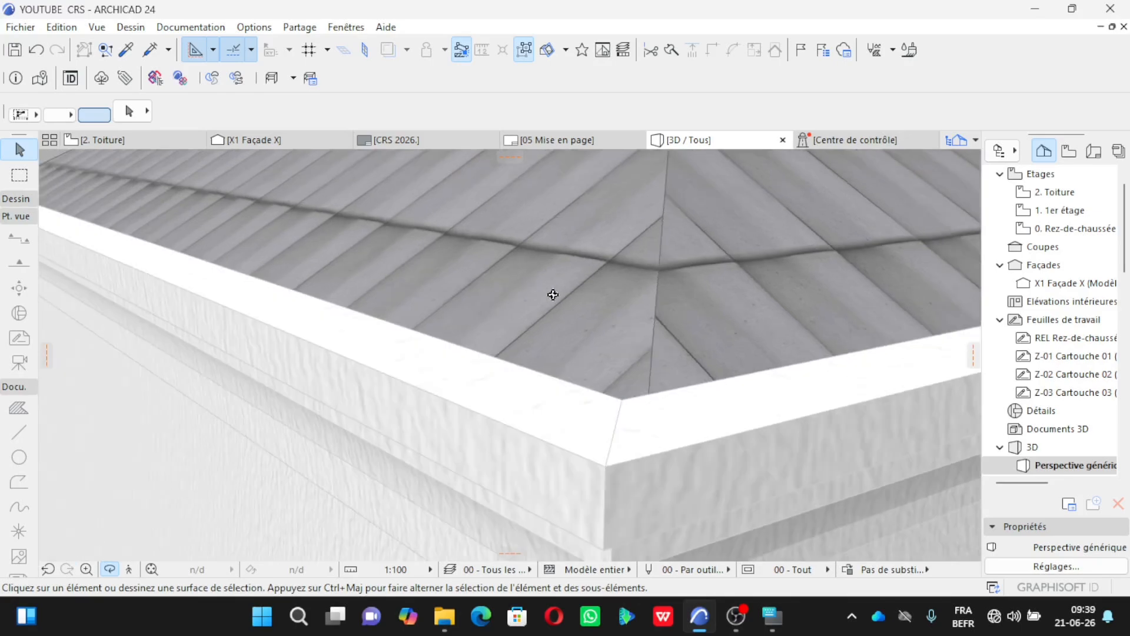
scroll(549, 269, down, 10)
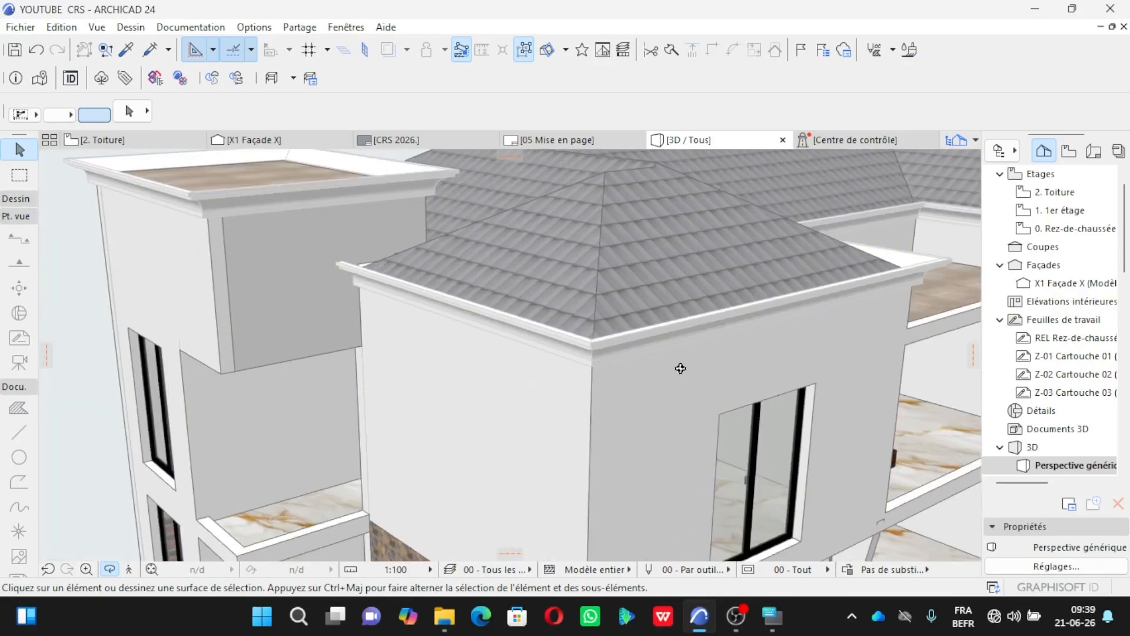
Step: Inspect the gutter profile's underside at the wall corner, and view the tiled roofs and their gutters from around the house
scroll(605, 348, up, 10)
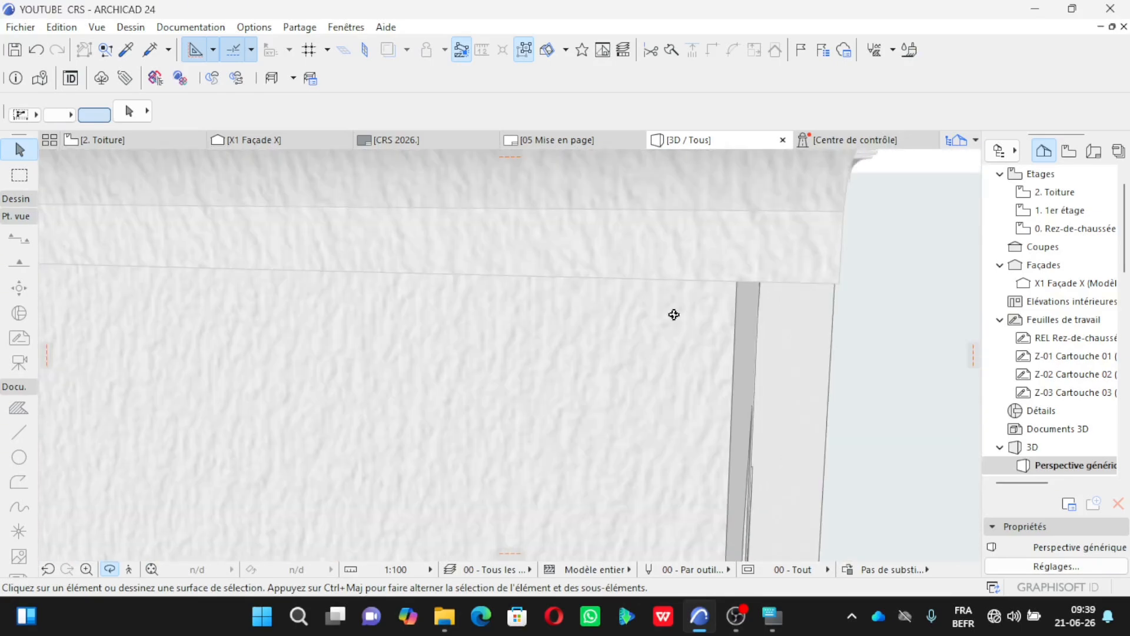
shift+middle_drag(681, 308, 762, 248)
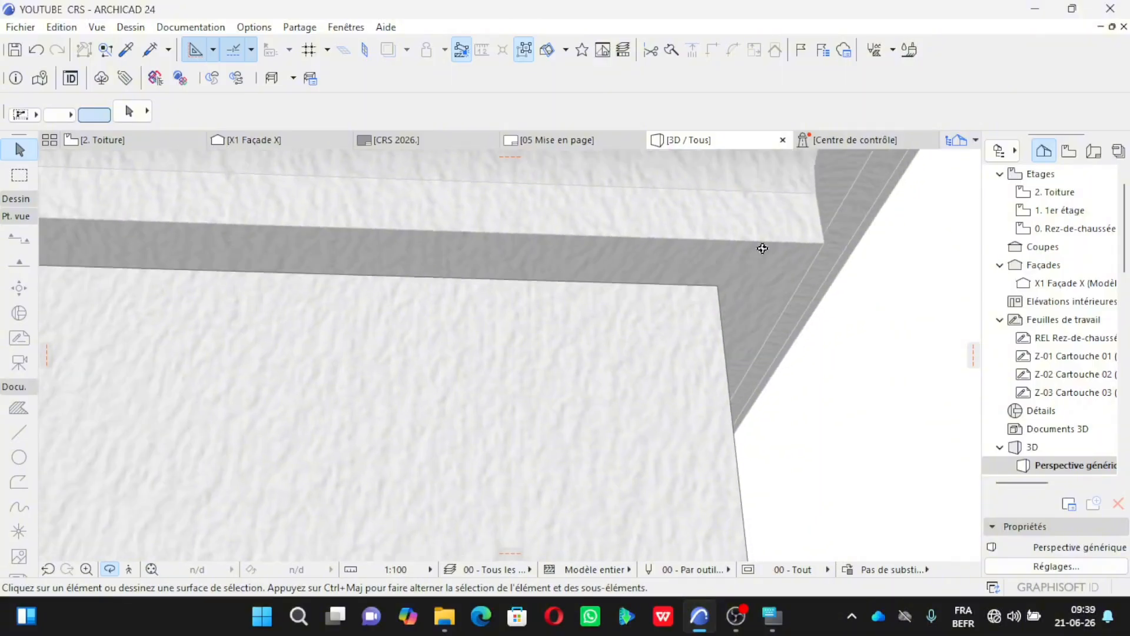
shift+middle_drag(682, 340, 532, 379)
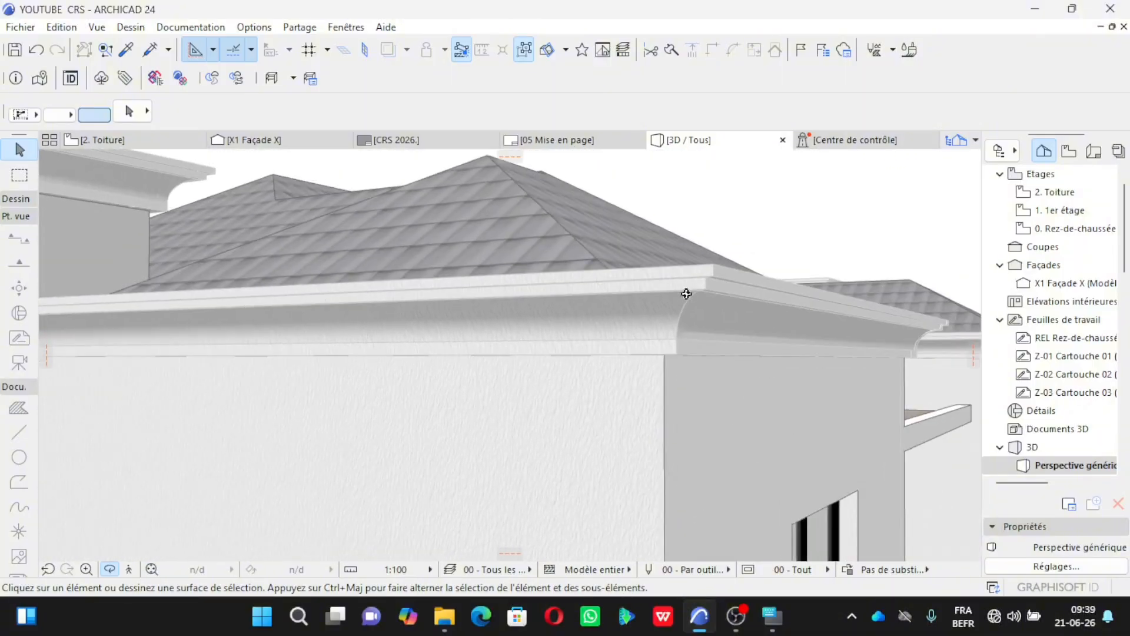
shift+middle_drag(687, 294, 320, 262)
scroll(610, 449, down, 5)
scroll(614, 366, up, 5)
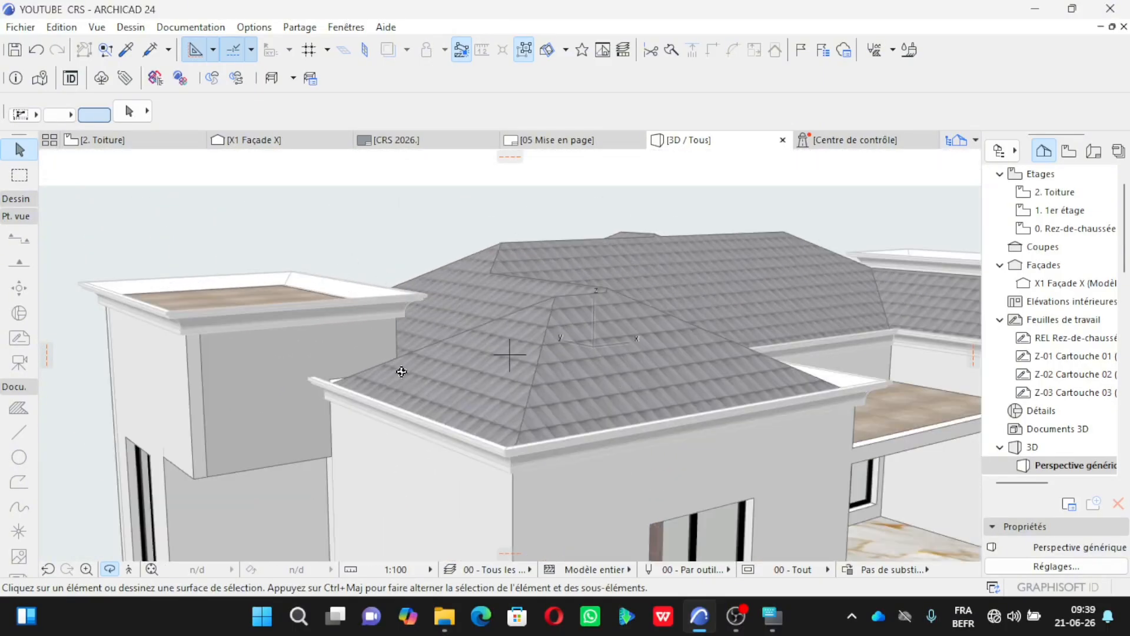
scroll(402, 371, down, 5)
mouse_move(396, 371)
shift+middle_down()
mouse_move(805, 364)
mouse_move(714, 436)
mouse_move(513, 457)
mouse_move(403, 371)
shift+middle_up()
scroll(805, 364, up, 5)
scroll(805, 364, down, 5)
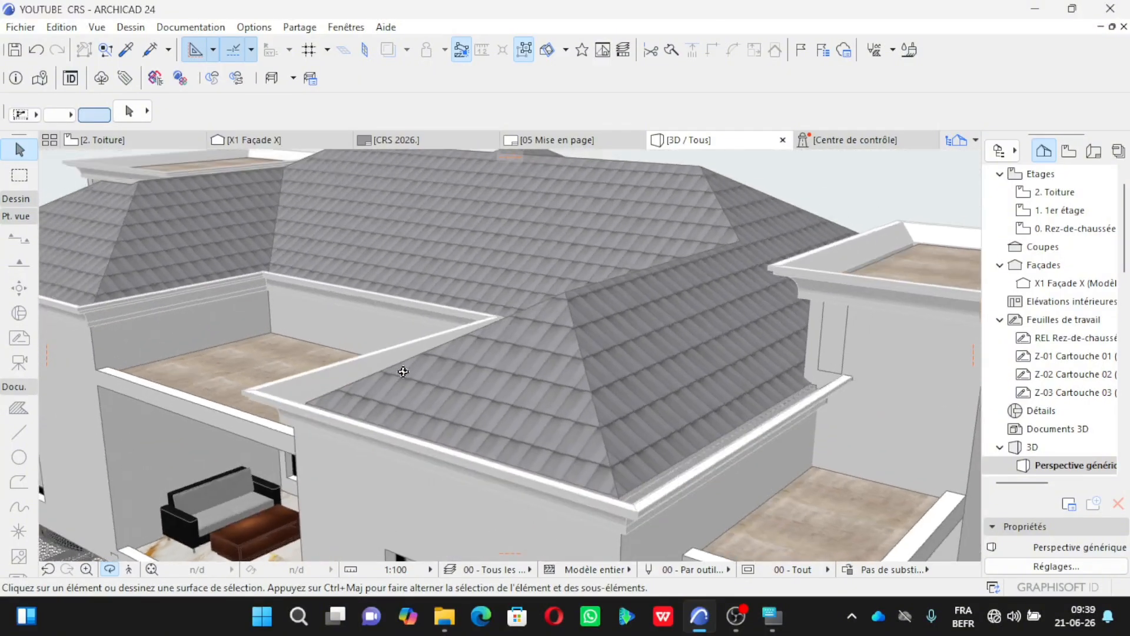
scroll(402, 371, down, 5)
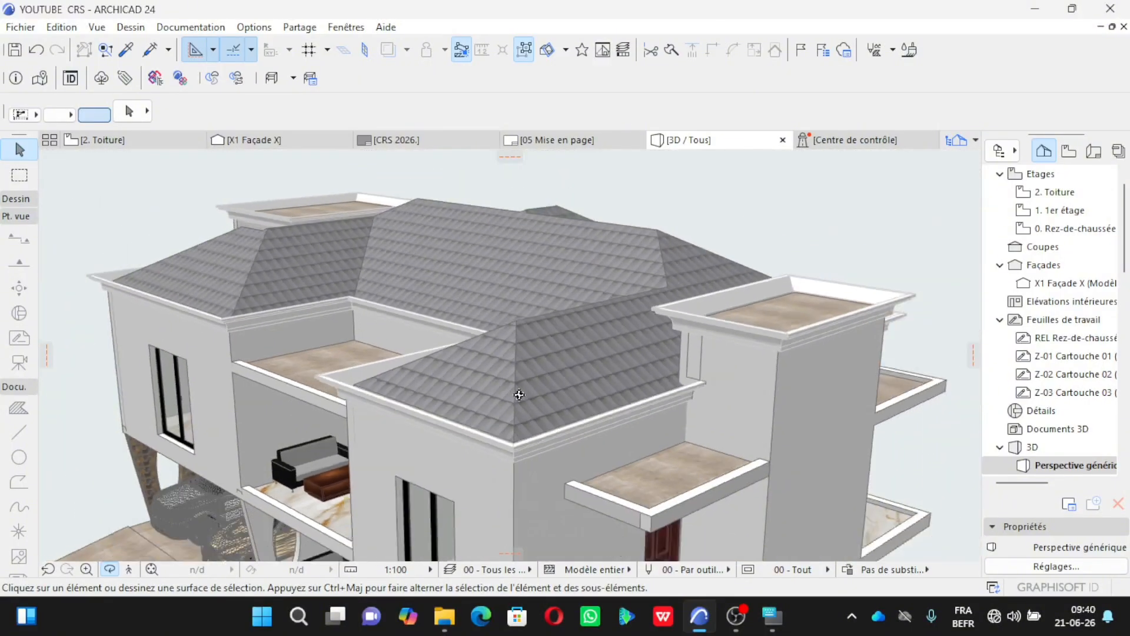
shift+middle_drag(518, 394, 730, 381)
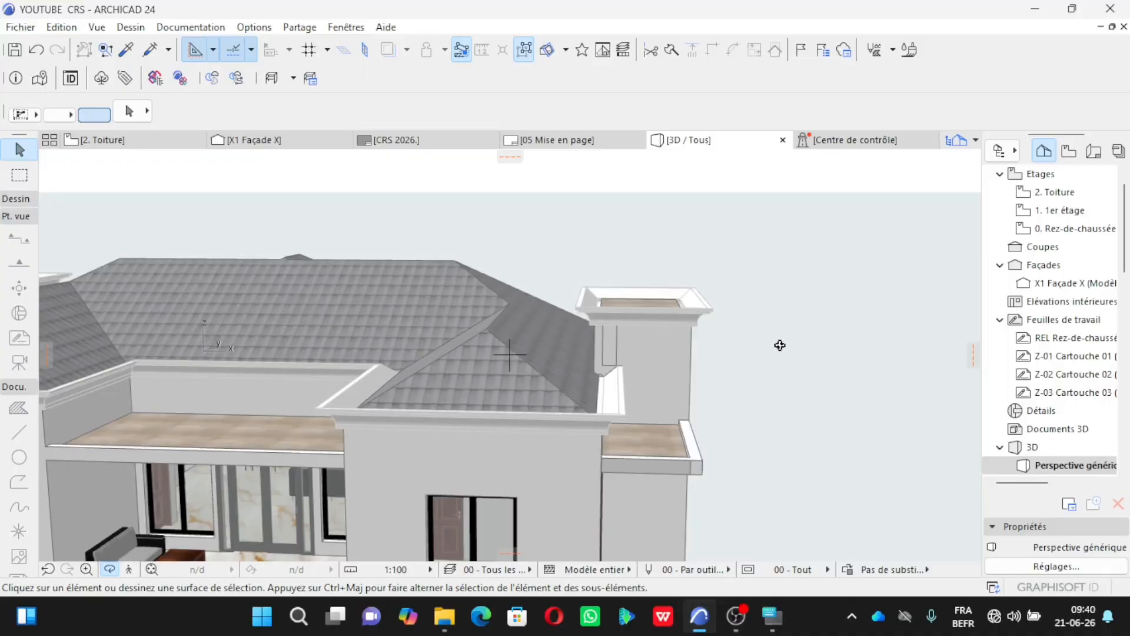